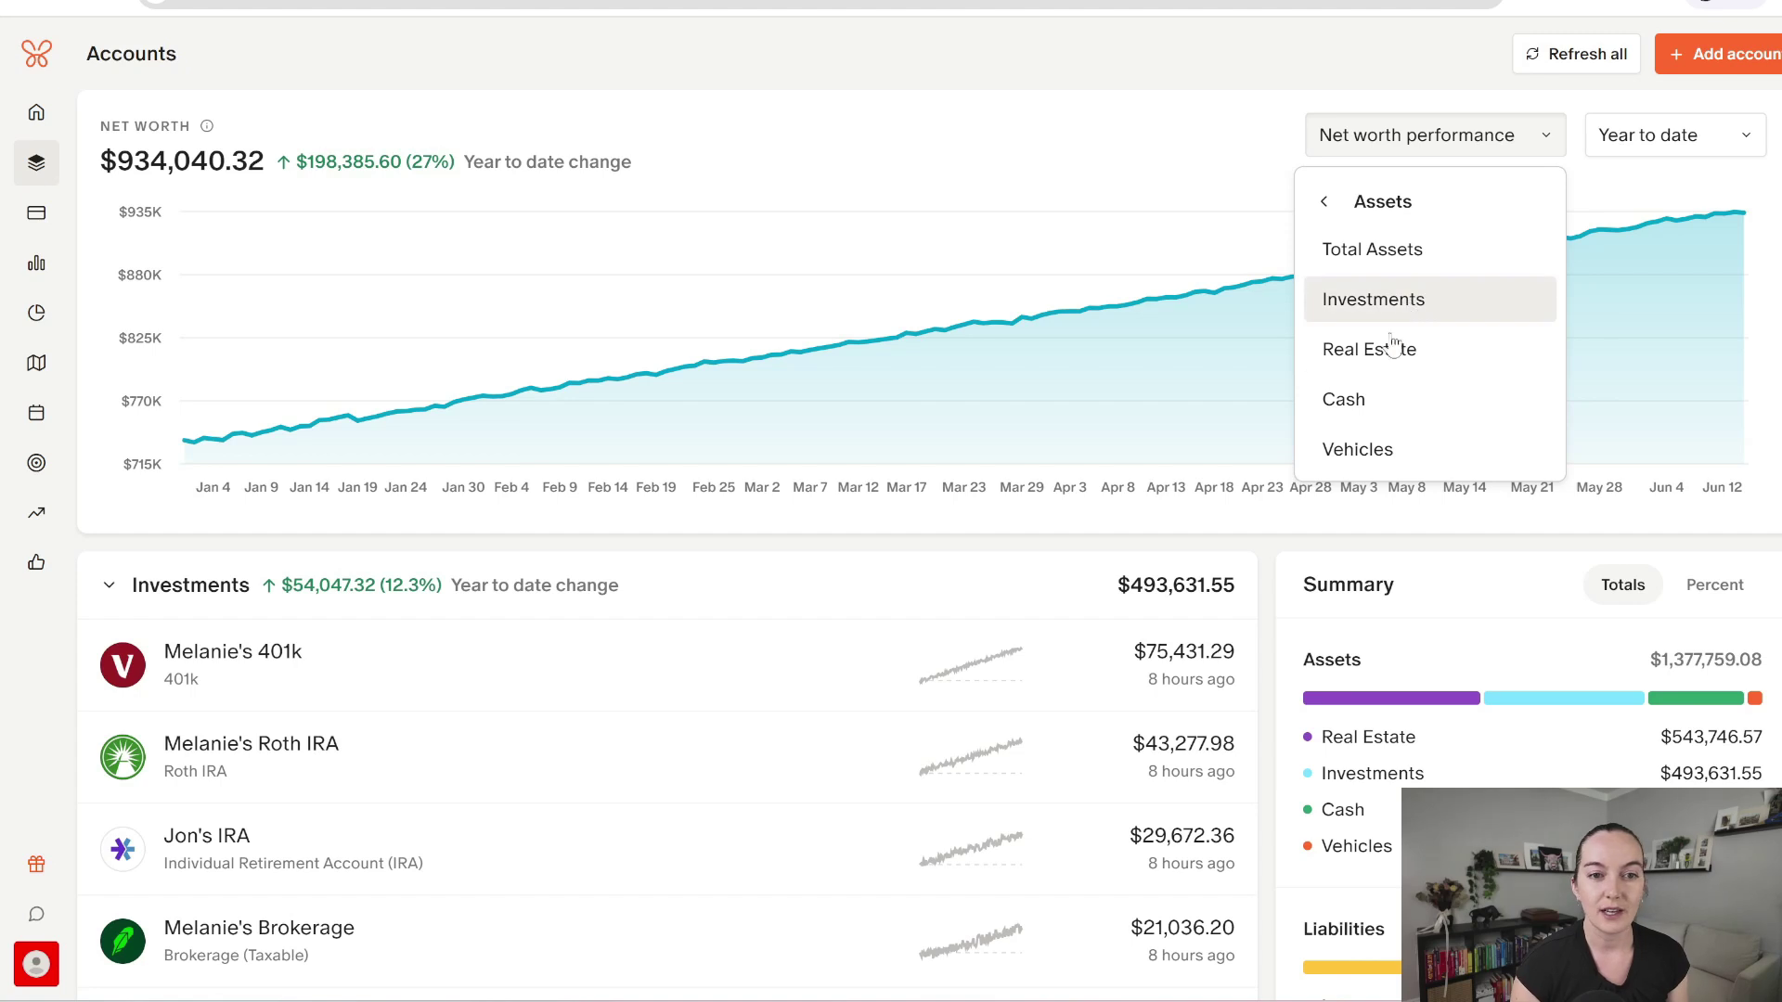
Step: Chart the Credit Cards total from the liabilities and view the available time ranges
click(1358, 205)
click(1382, 352)
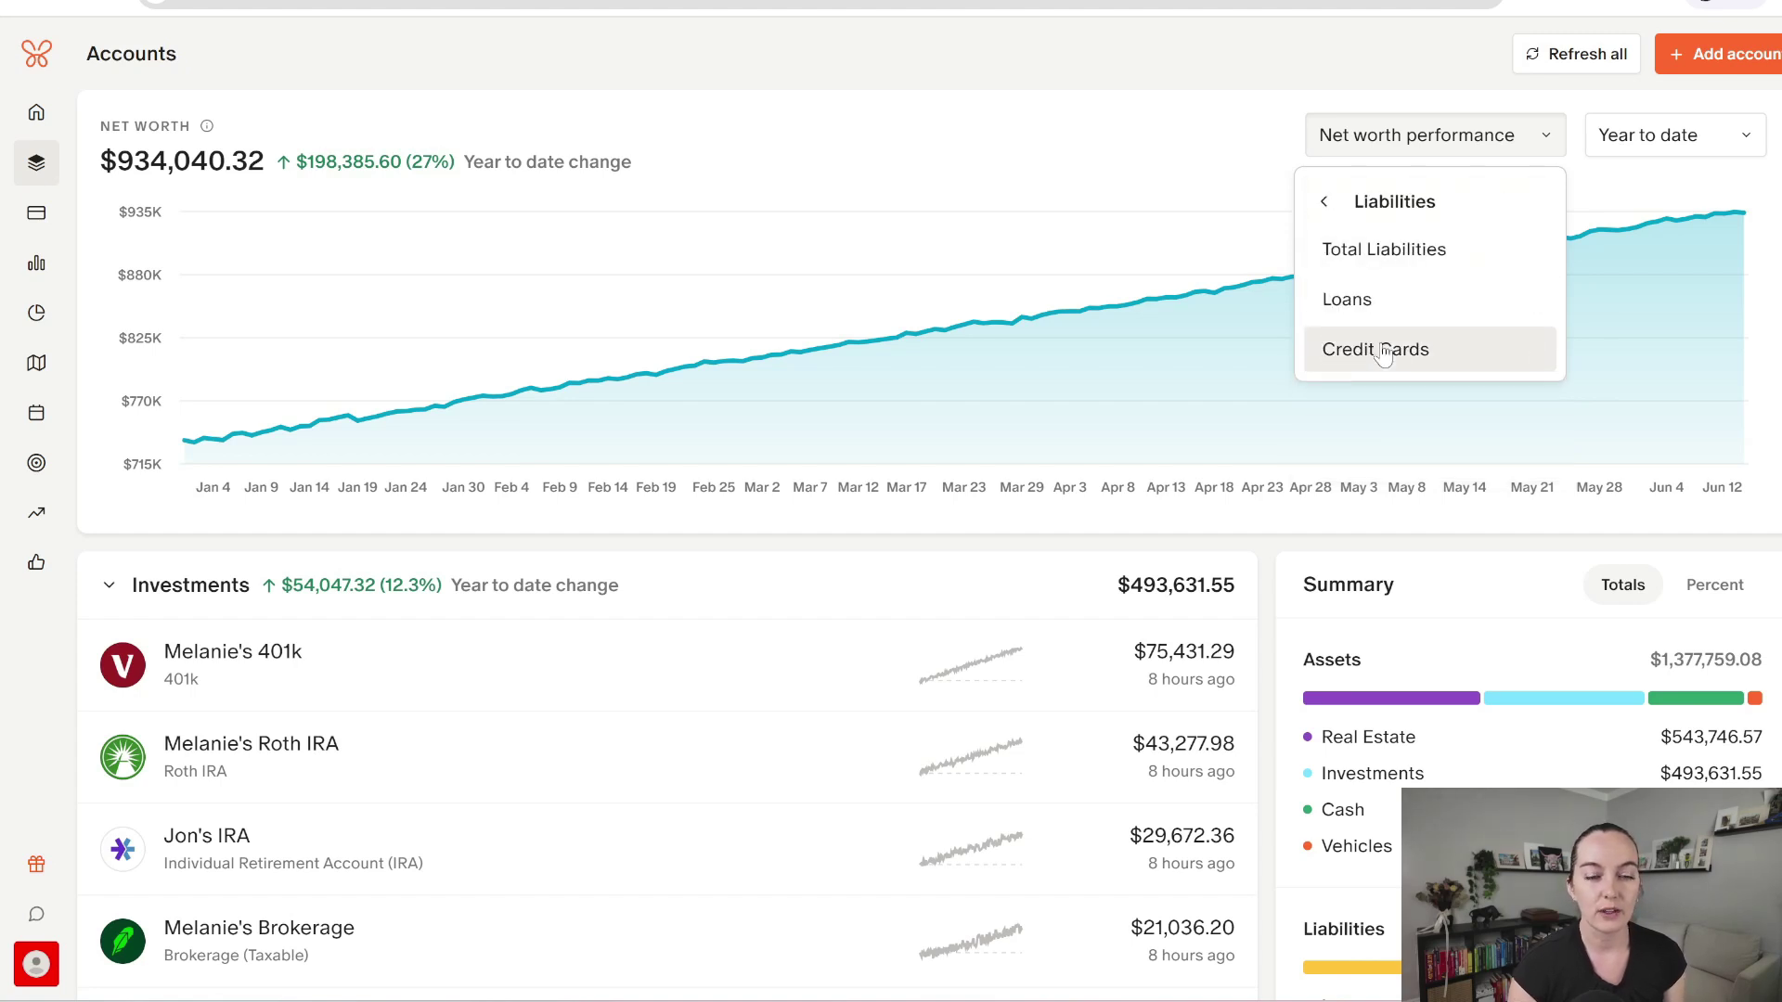
click(1393, 349)
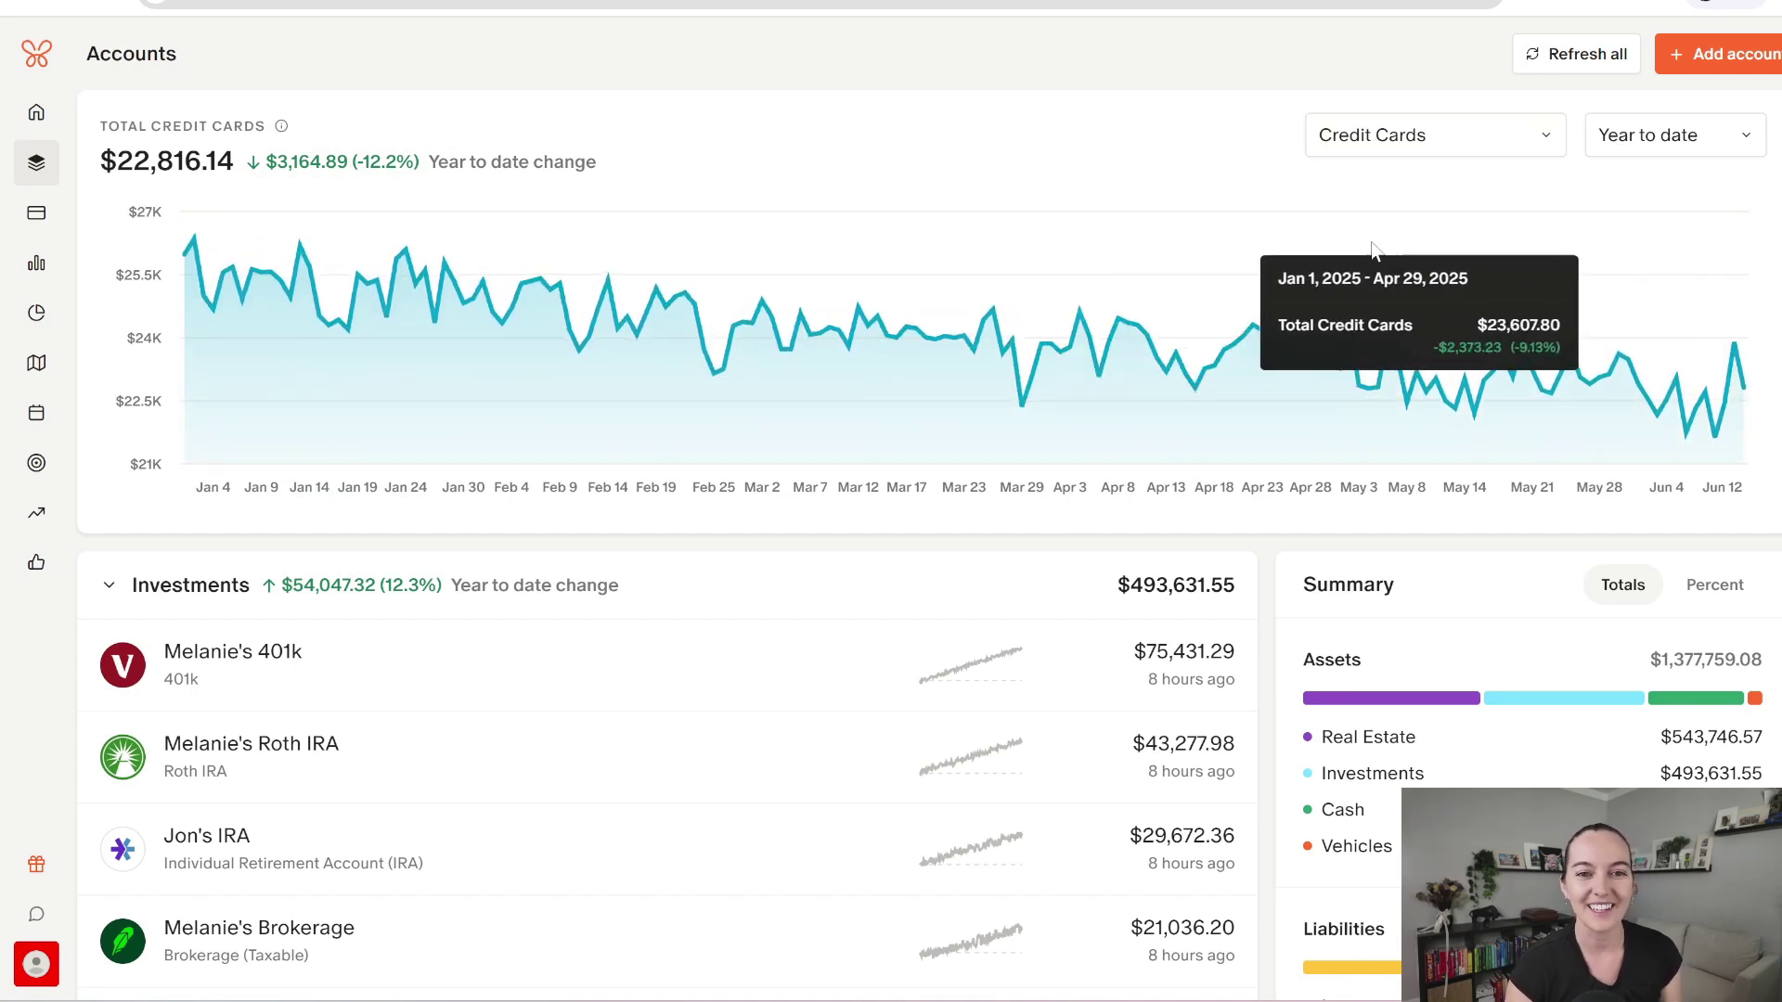
click(1678, 153)
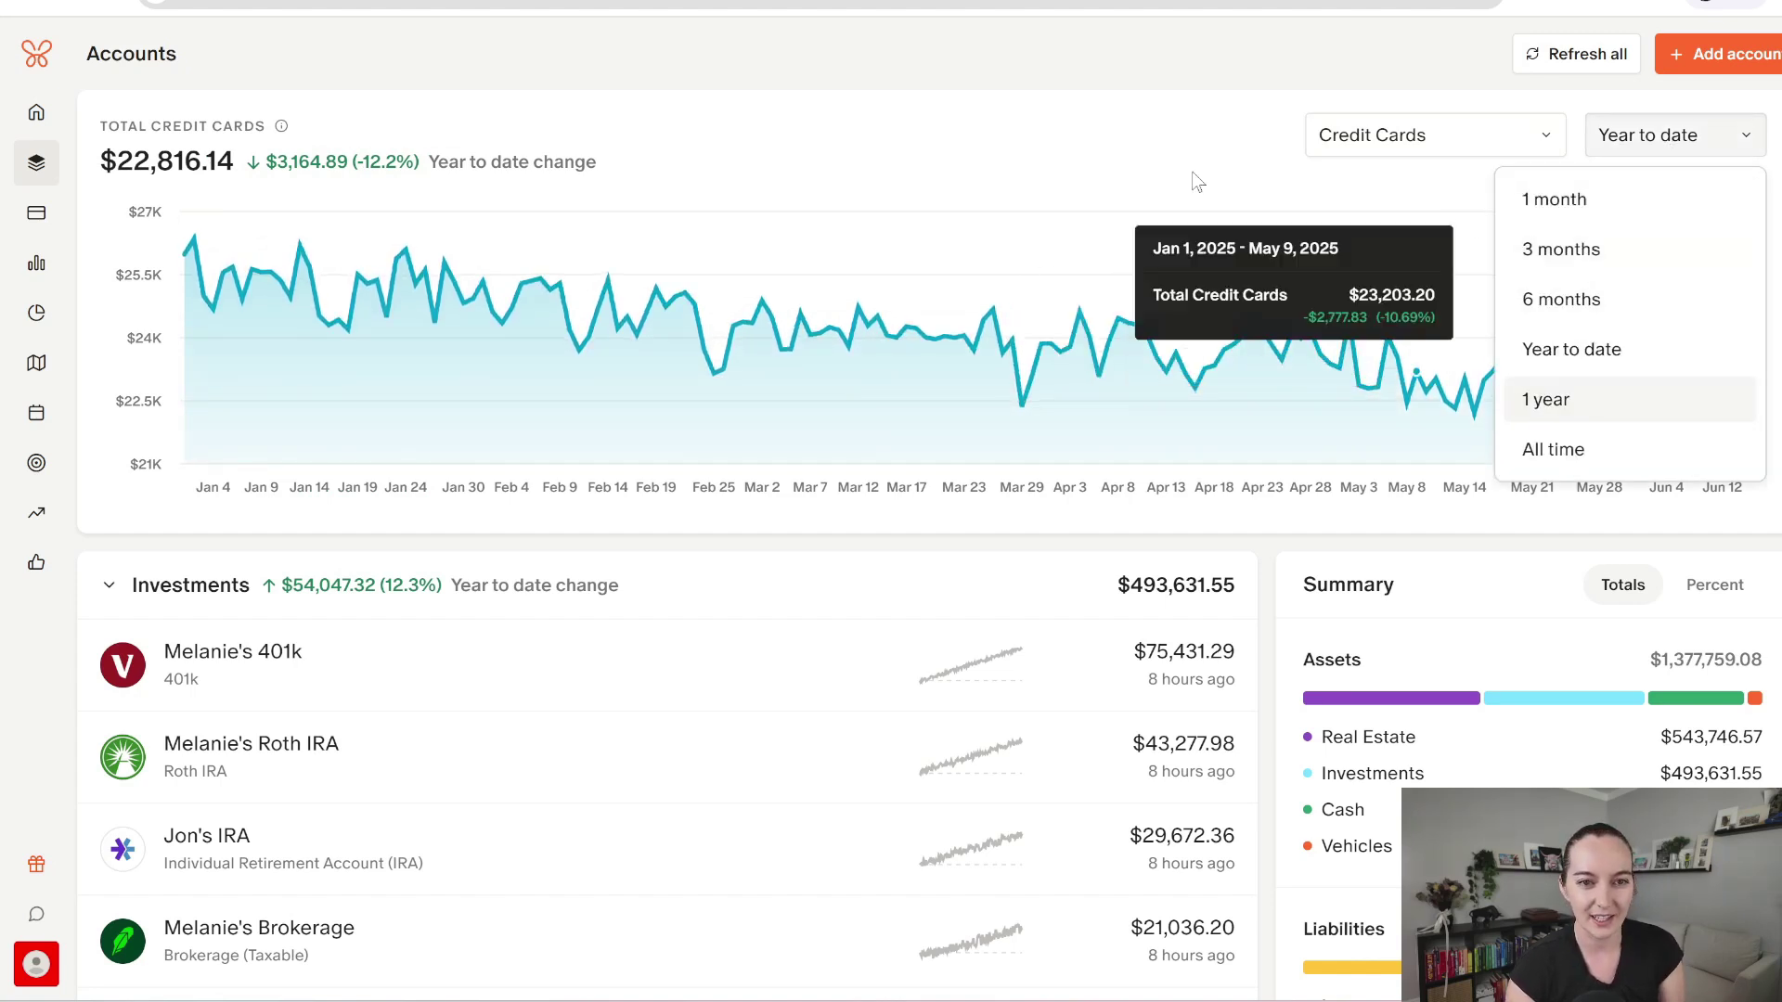
click(909, 167)
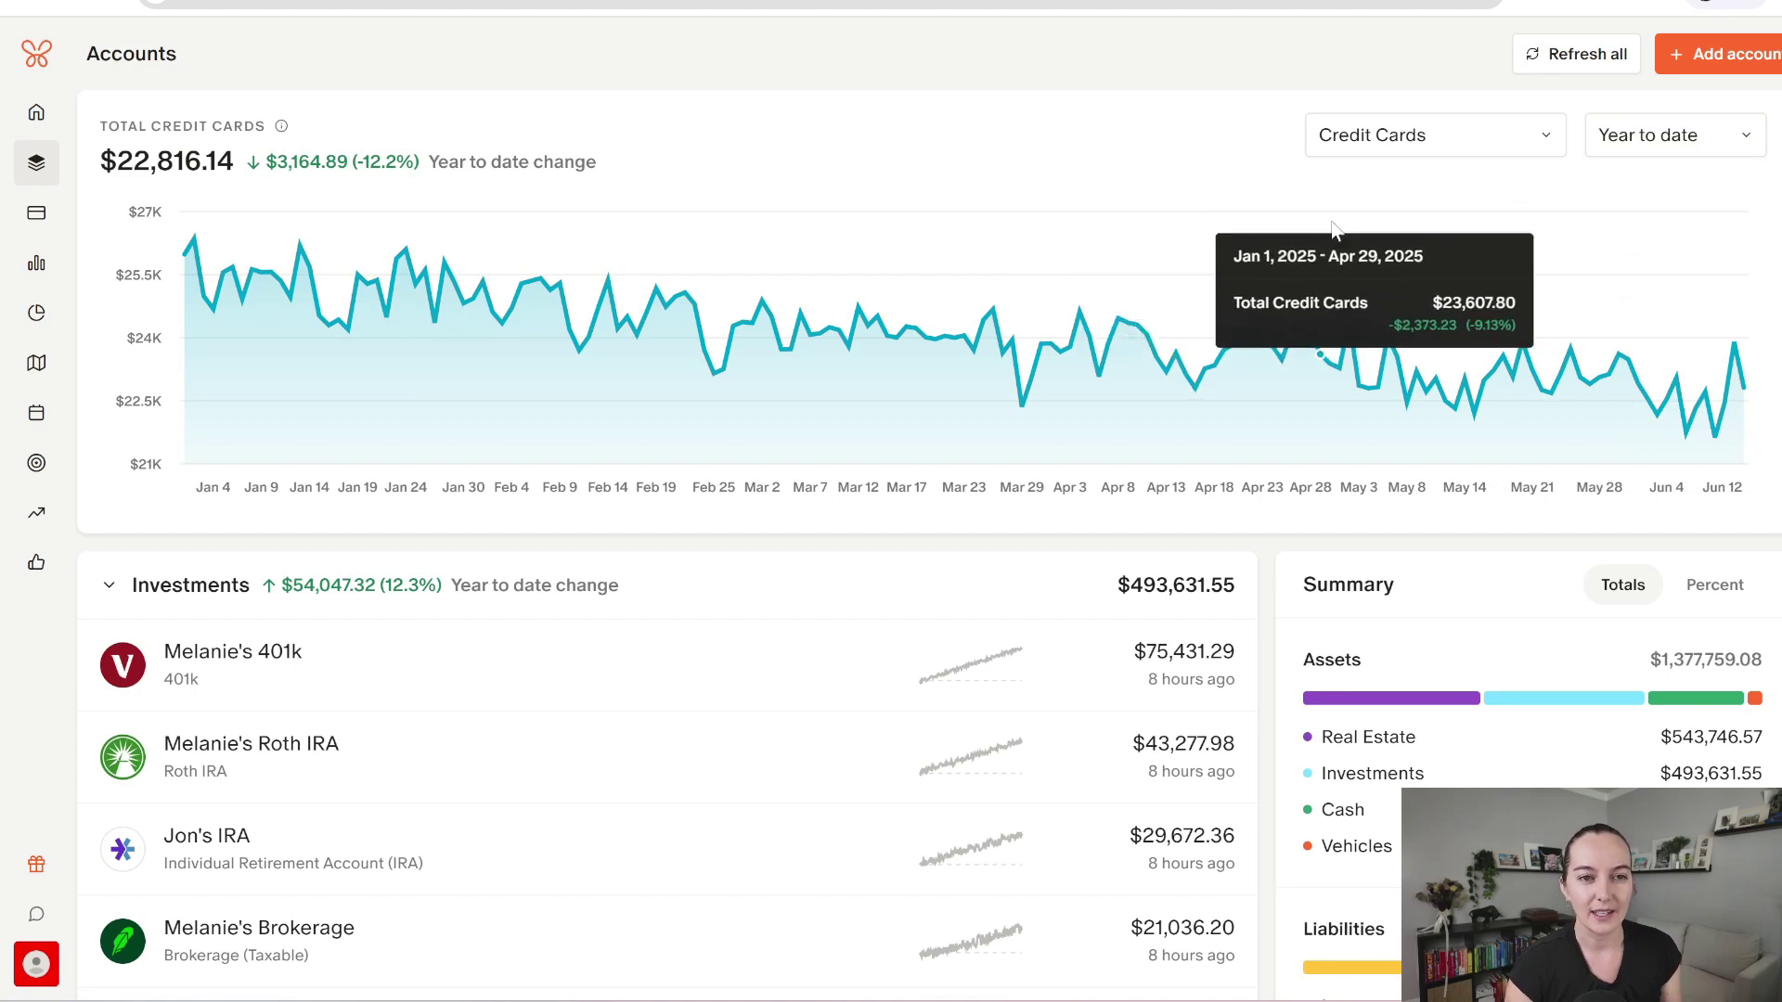
Step: Return the chart to net worth performance and view the options for adding an account
click(1385, 141)
click(1381, 202)
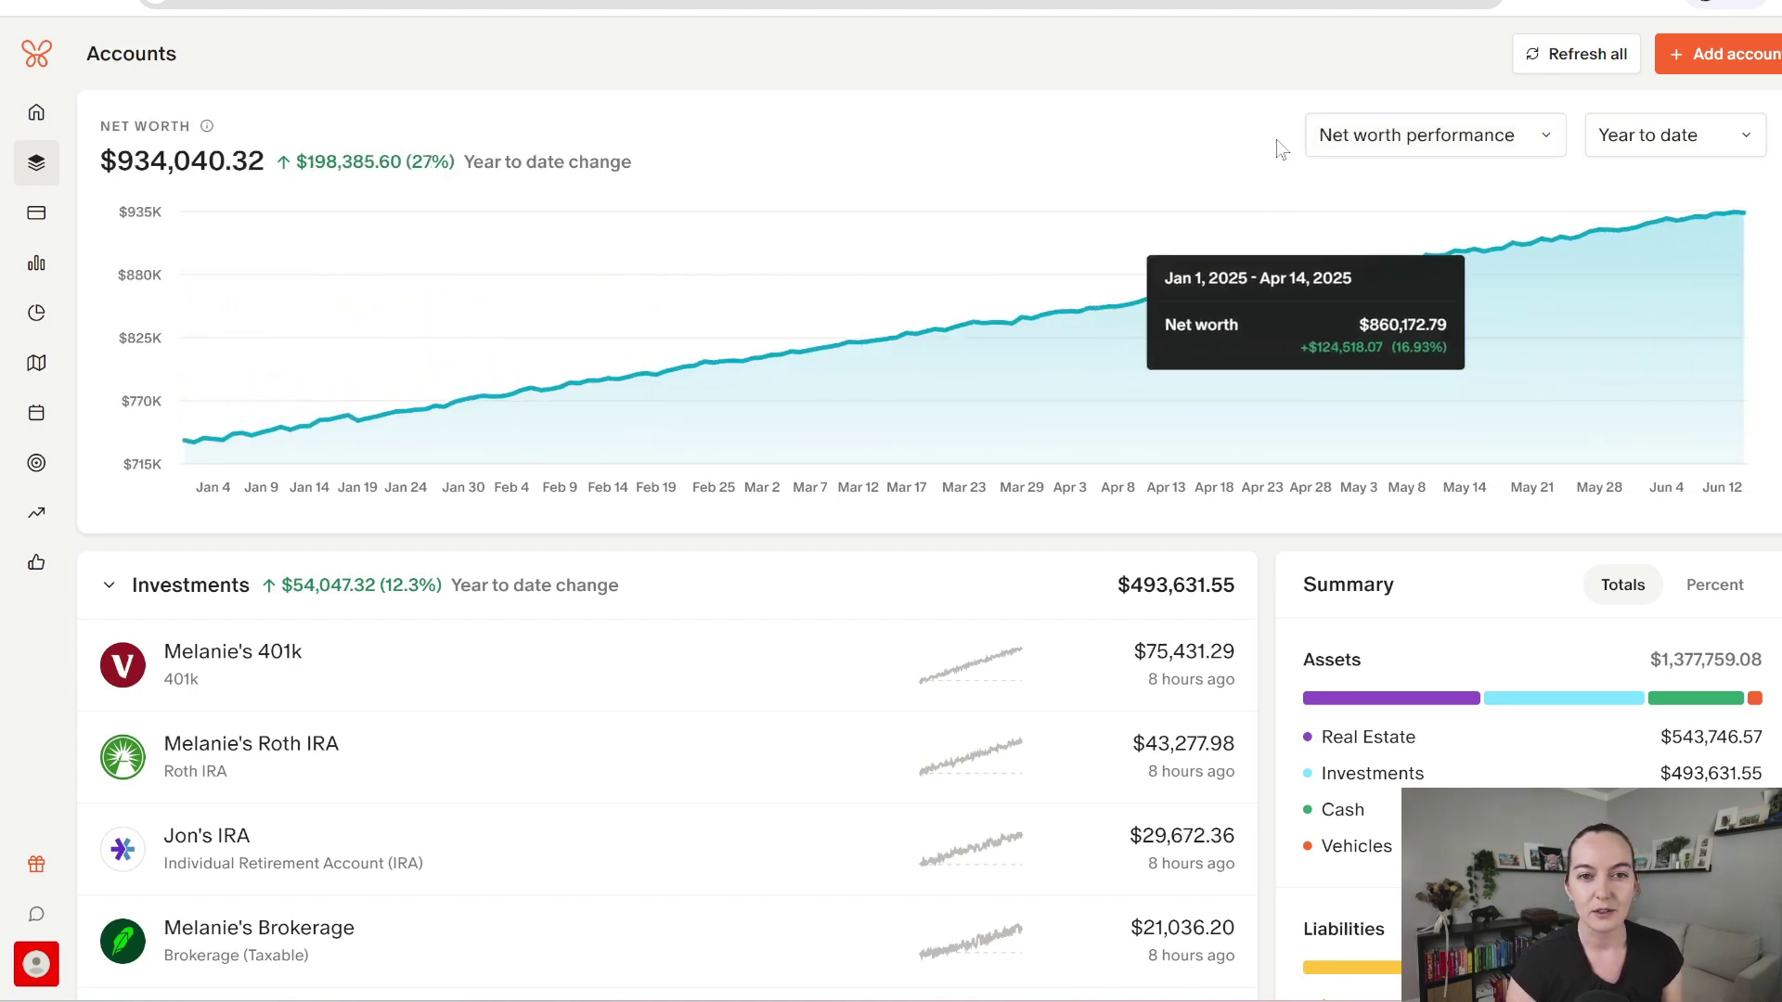
click(1685, 67)
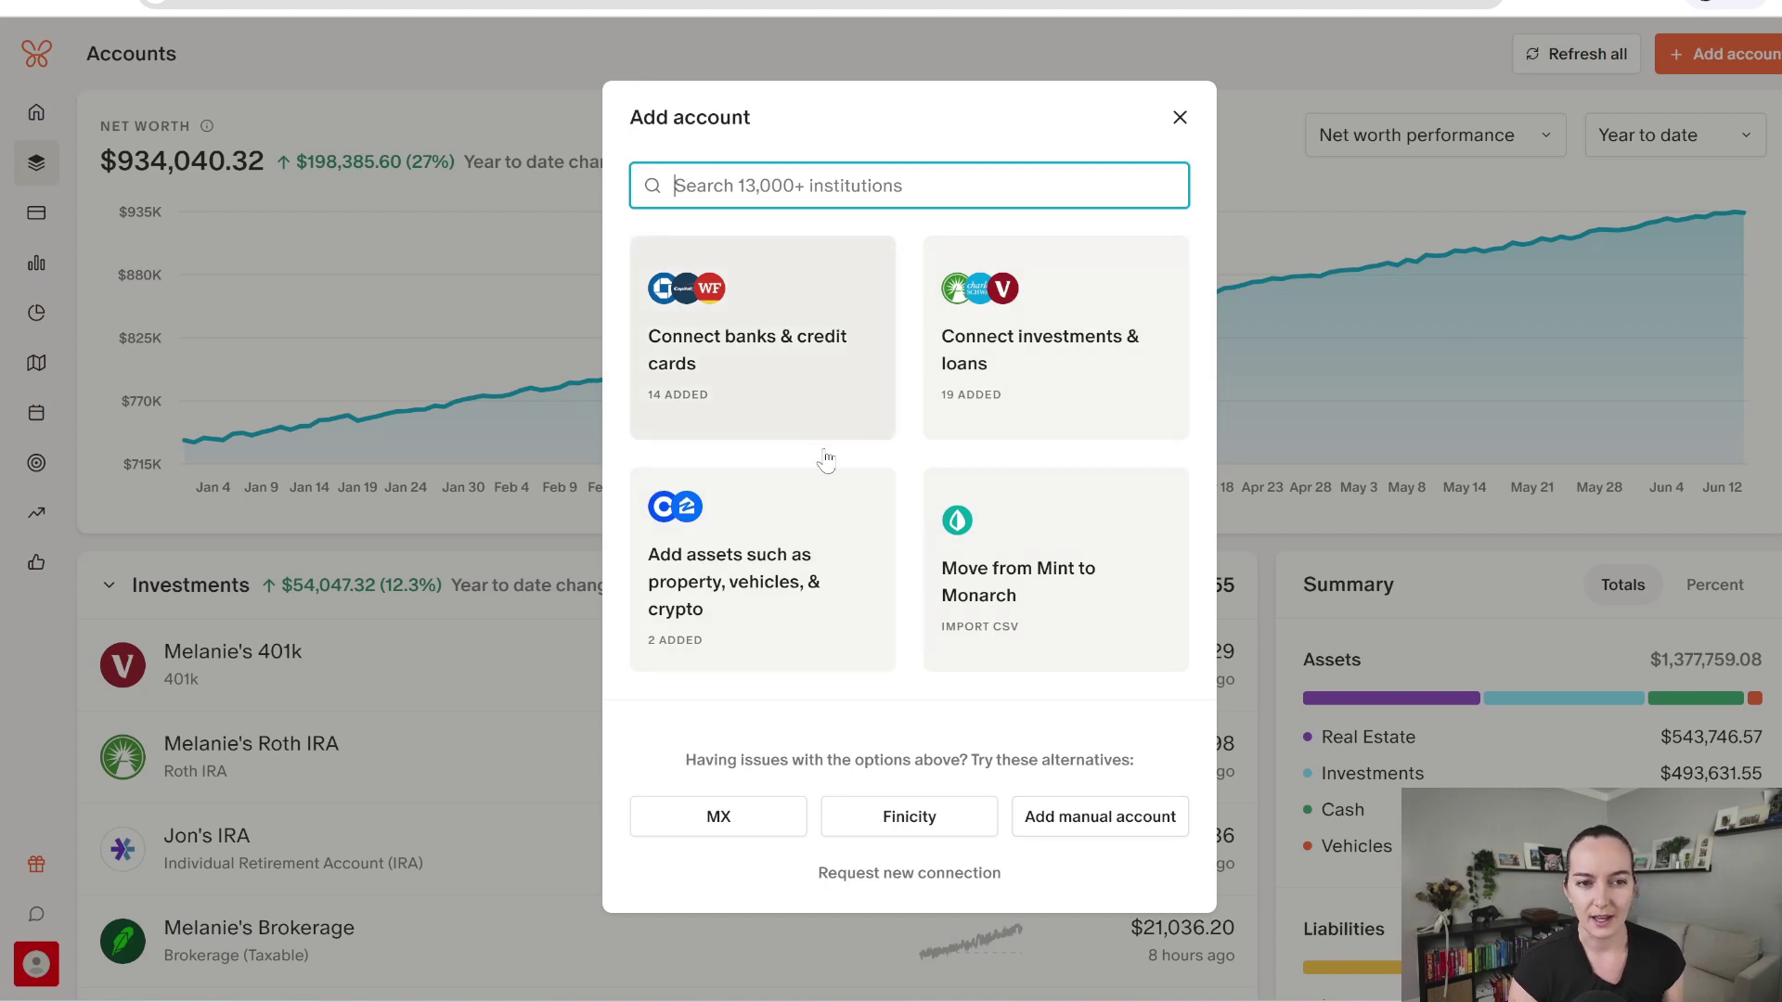
key(Escape)
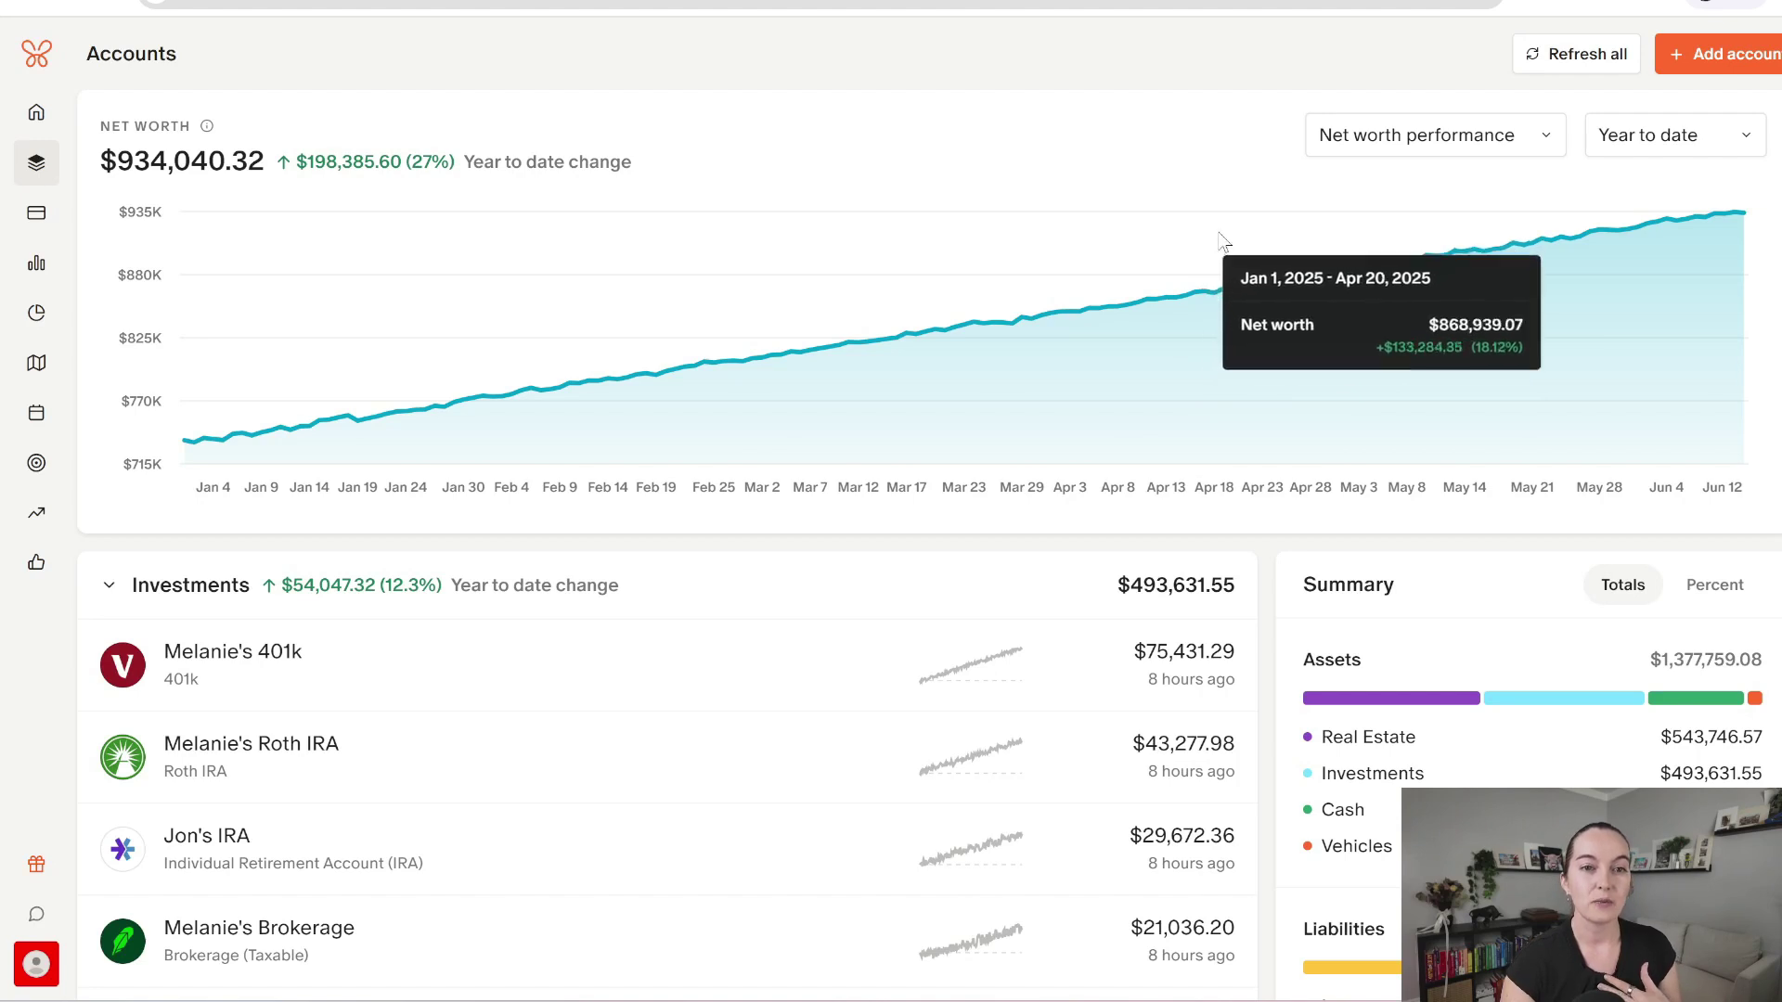
Step: Open the Vanguard 401k account and review the visibility, closing and deletion options in its account settings
click(312, 688)
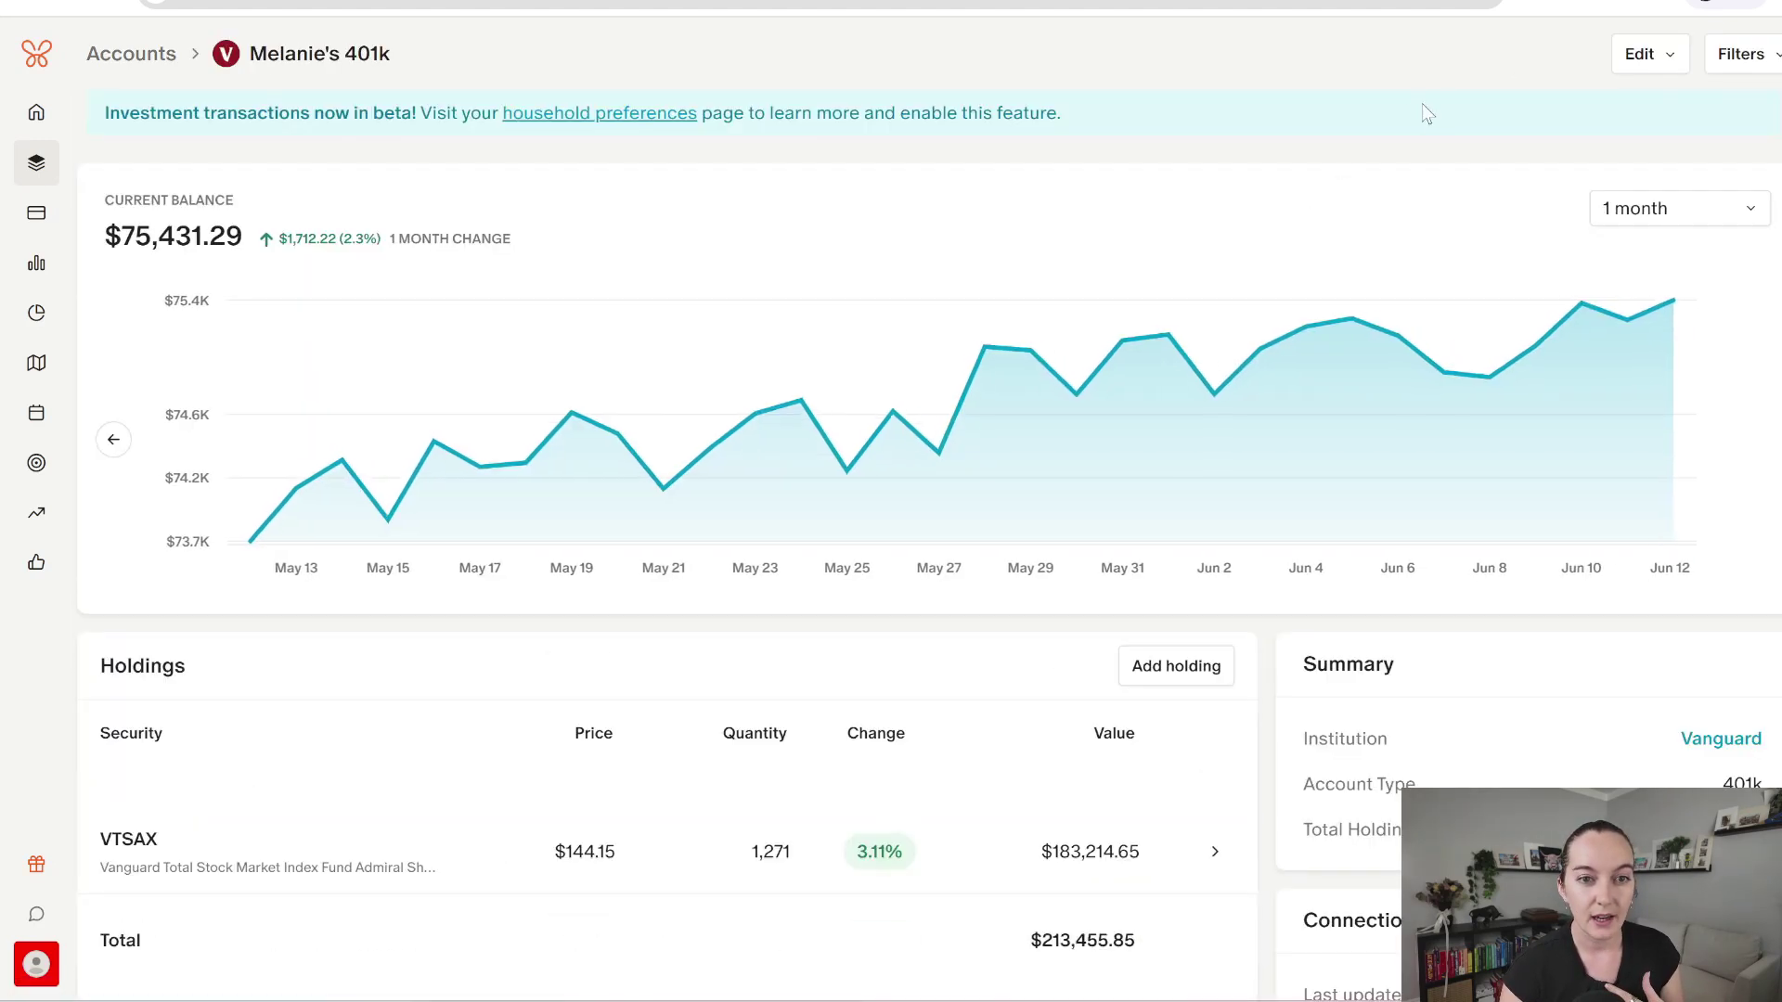
click(1665, 58)
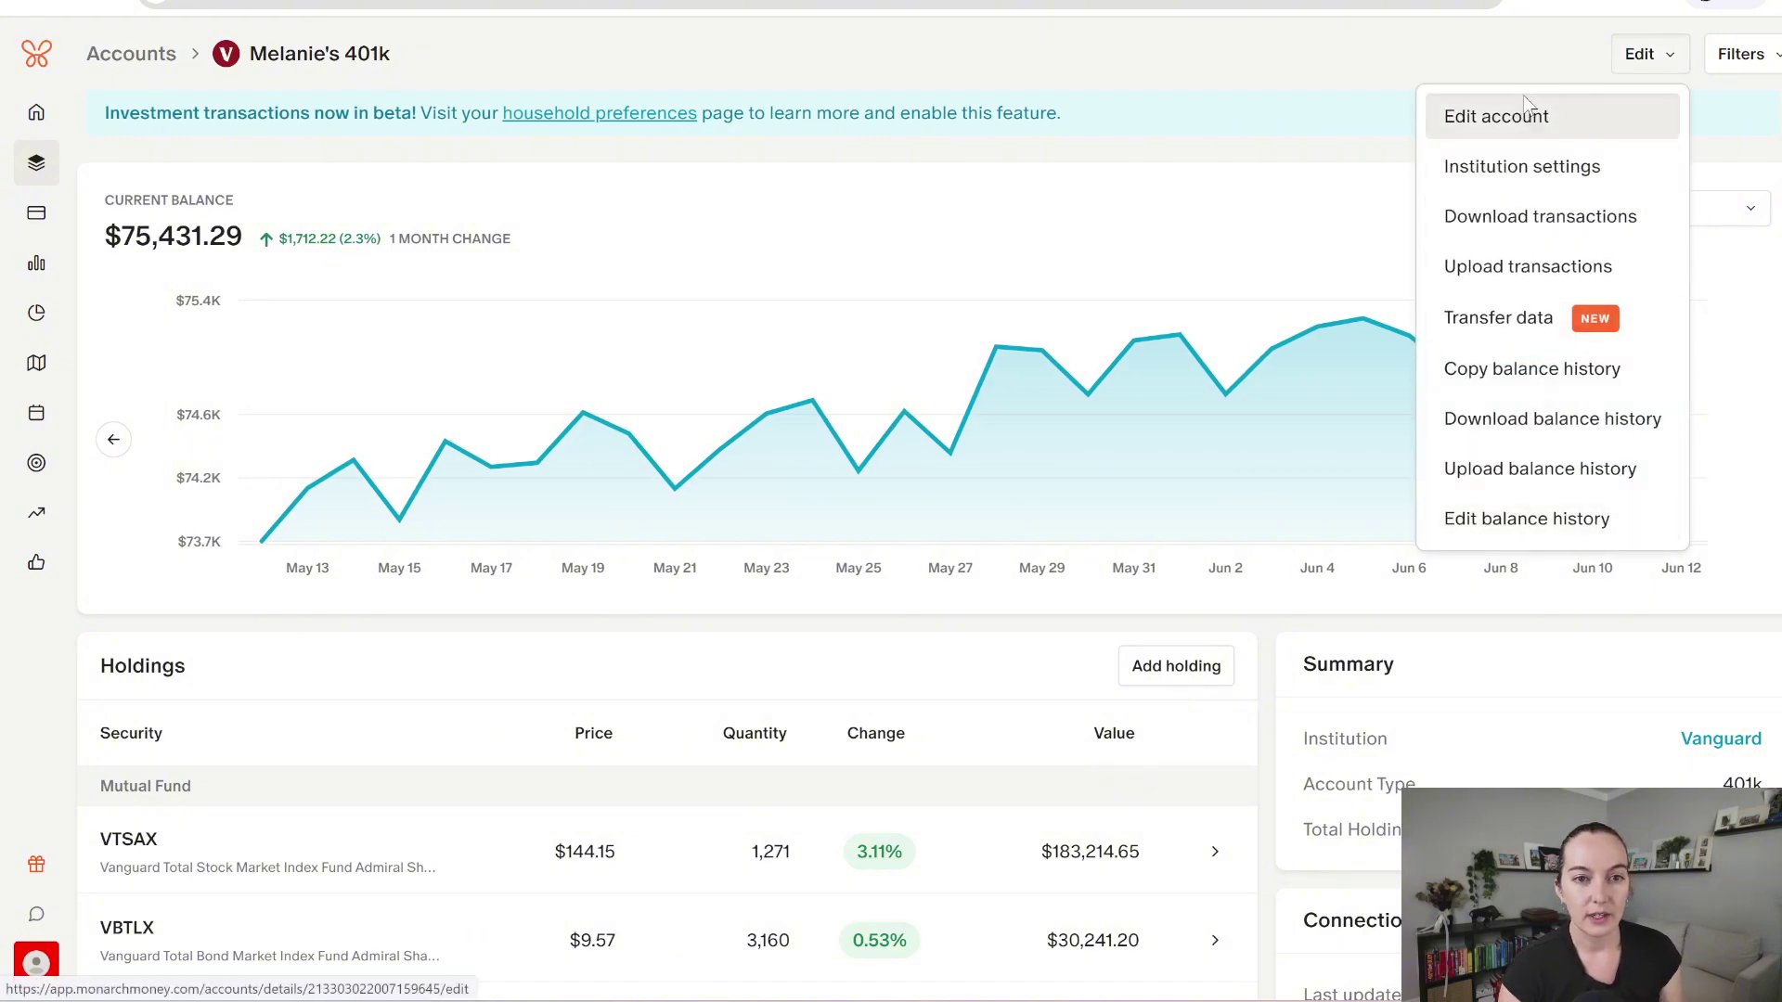
click(1527, 109)
scroll(780, 388, down, 8)
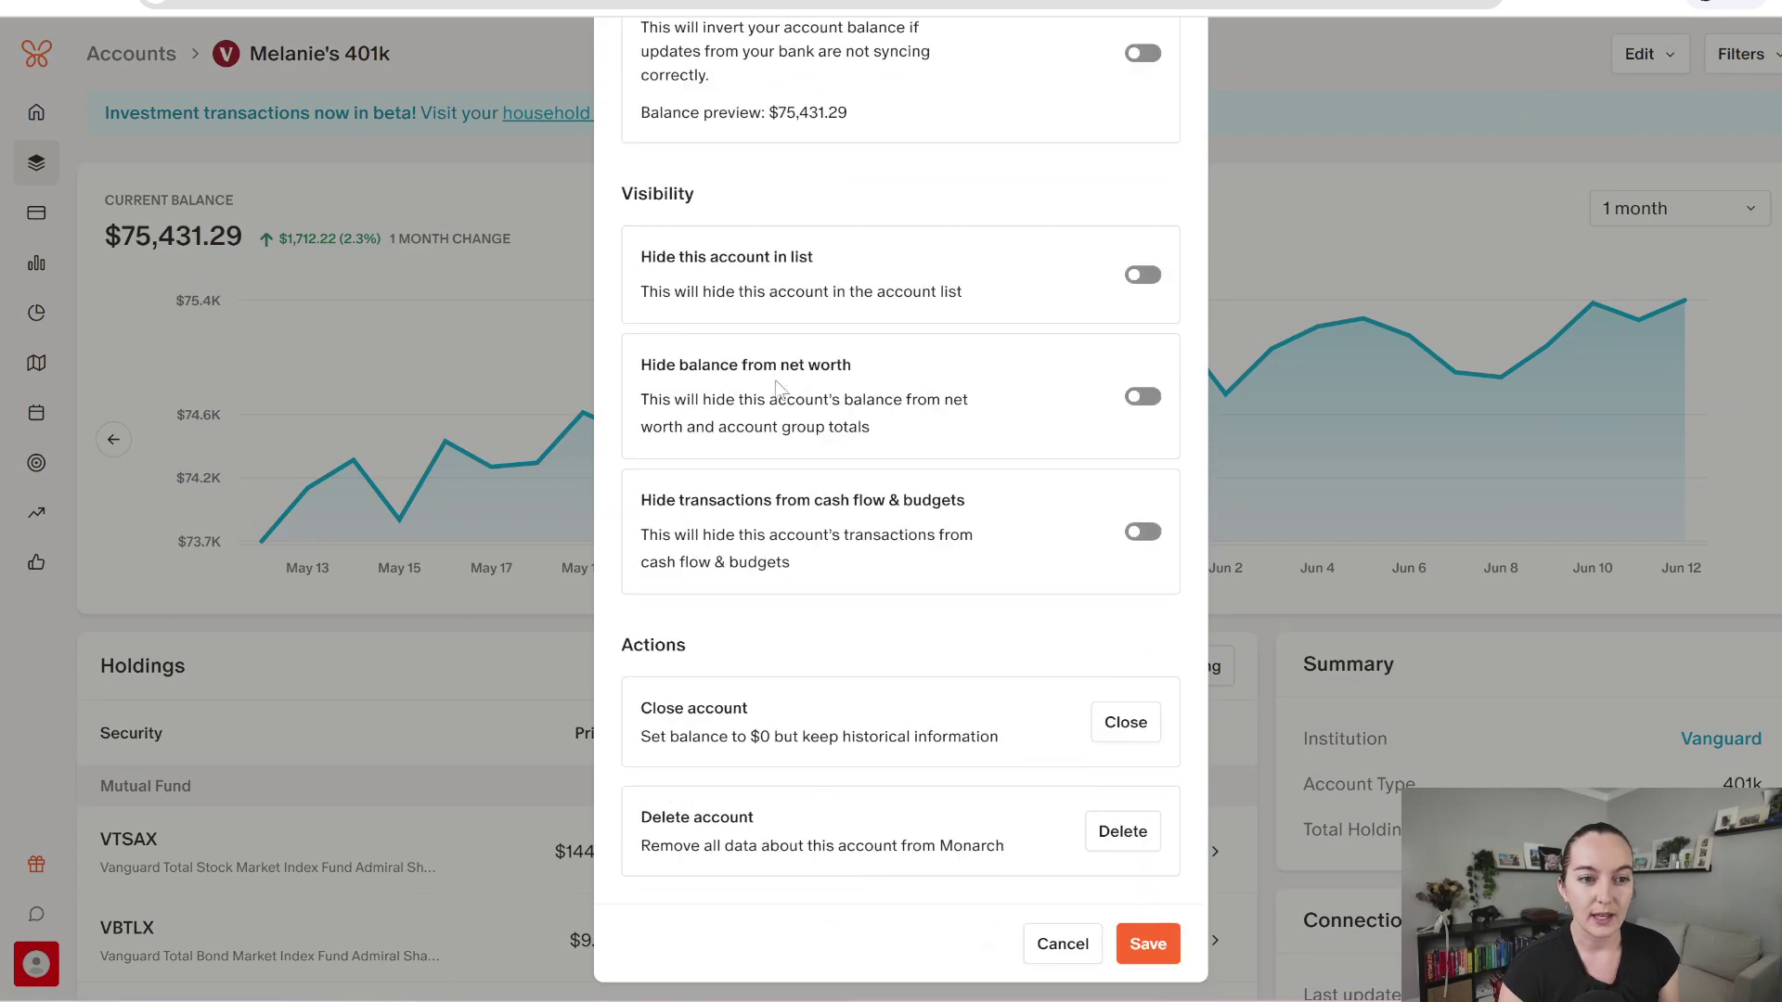
click(1235, 456)
Step: Reorder the Investments accounts on the Accounts page, placing the $308,534.82 brokerage below the Roth IRA and the 401k last
click(55, 179)
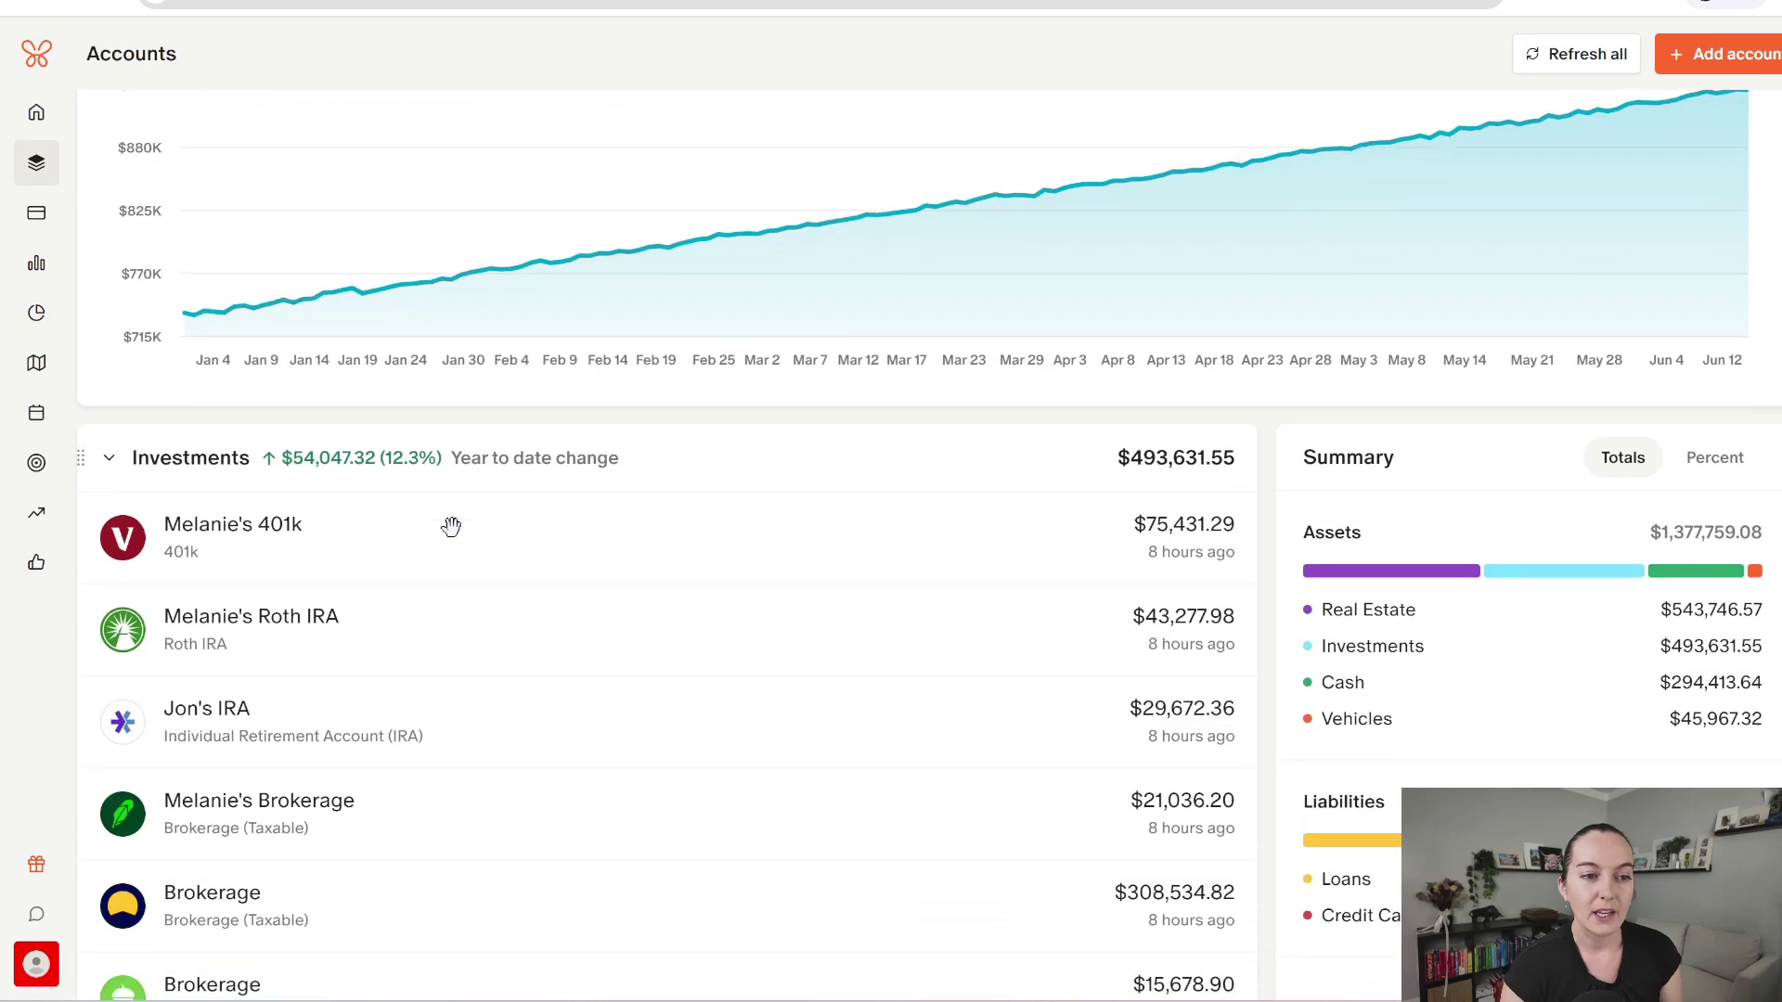
scroll(436, 501, down, 1)
drag(425, 482, 338, 352)
scroll(427, 515, down, 3)
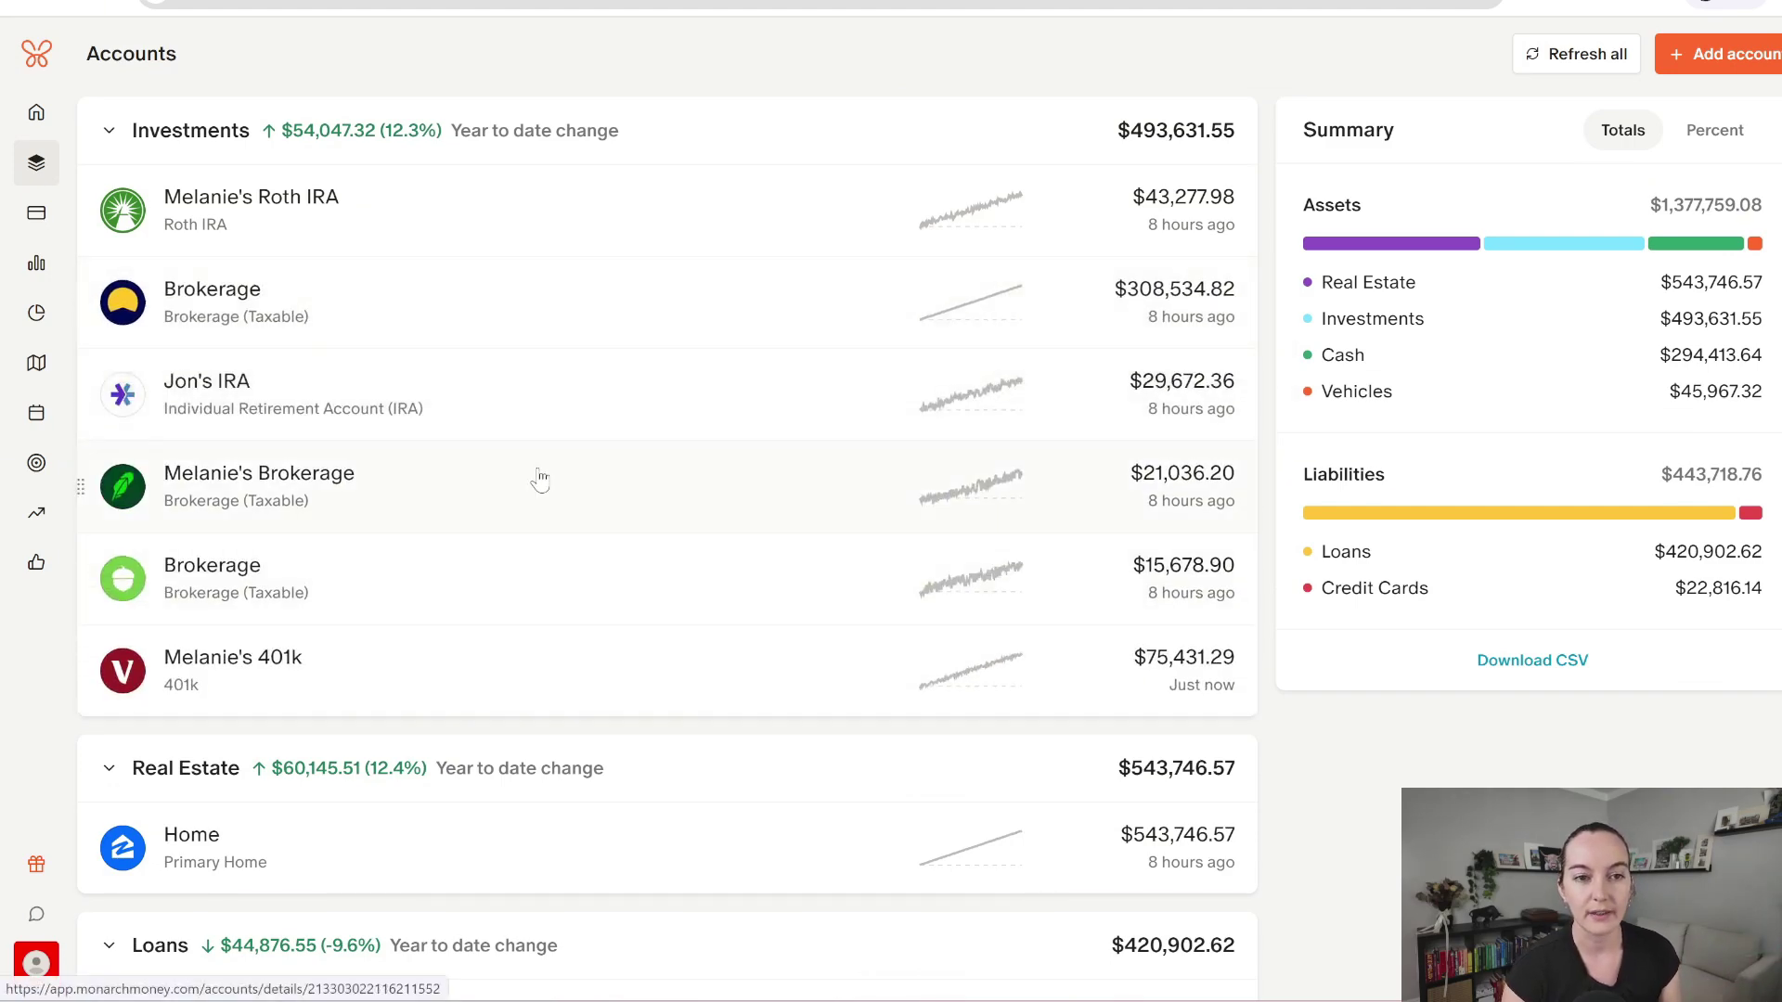
scroll(1615, 410, down, 10)
Step: Read the help article's instructions for downloading the Monarch Extension and connecting it to Amazon
scroll(1615, 409, down, 3)
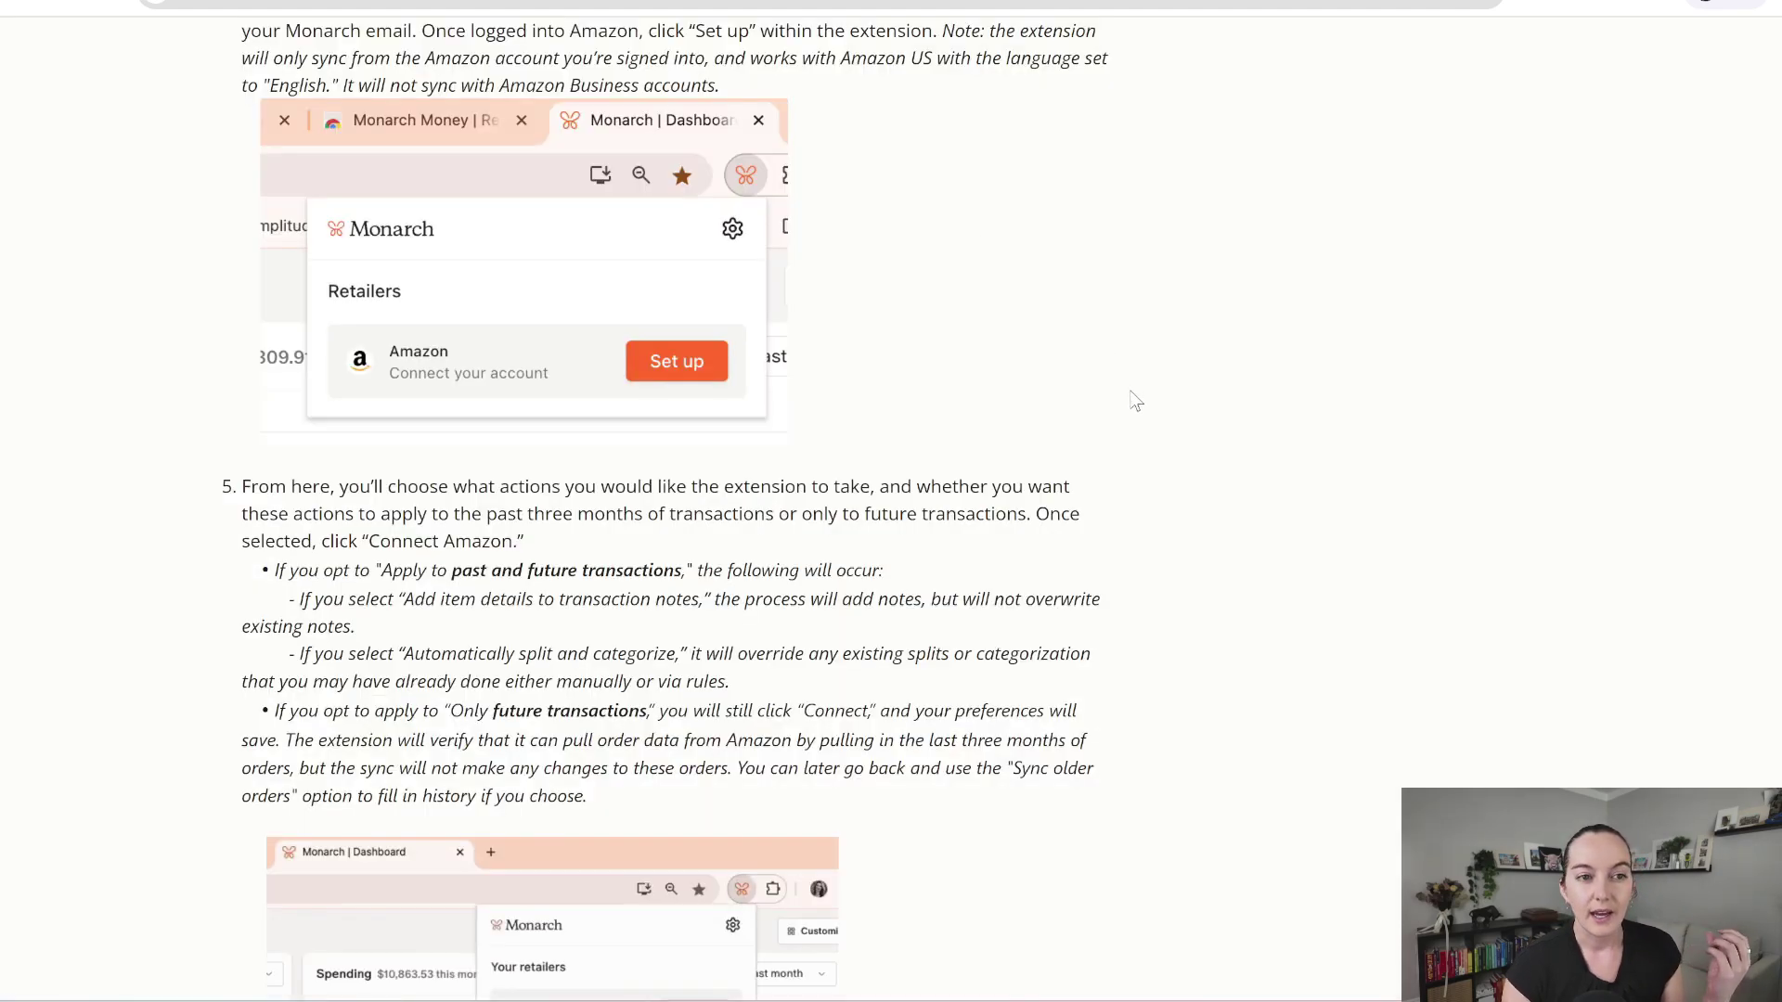
scroll(1005, 385, up, 10)
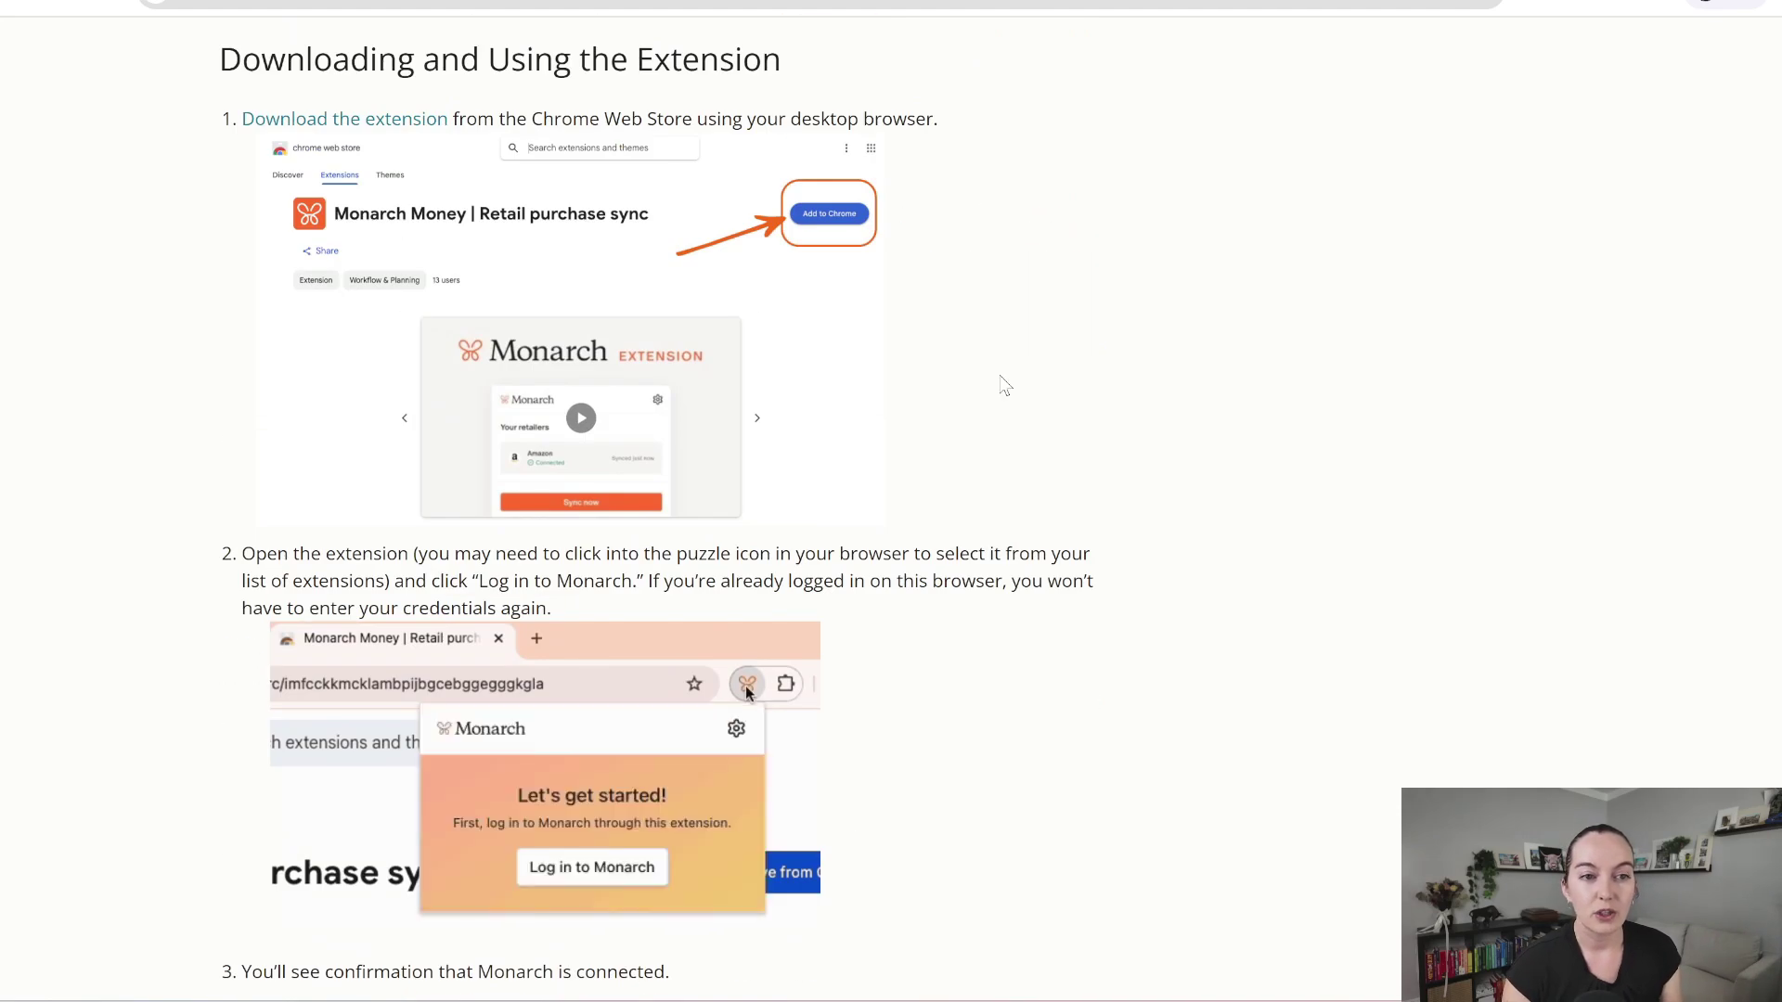
scroll(1005, 386, up, 2)
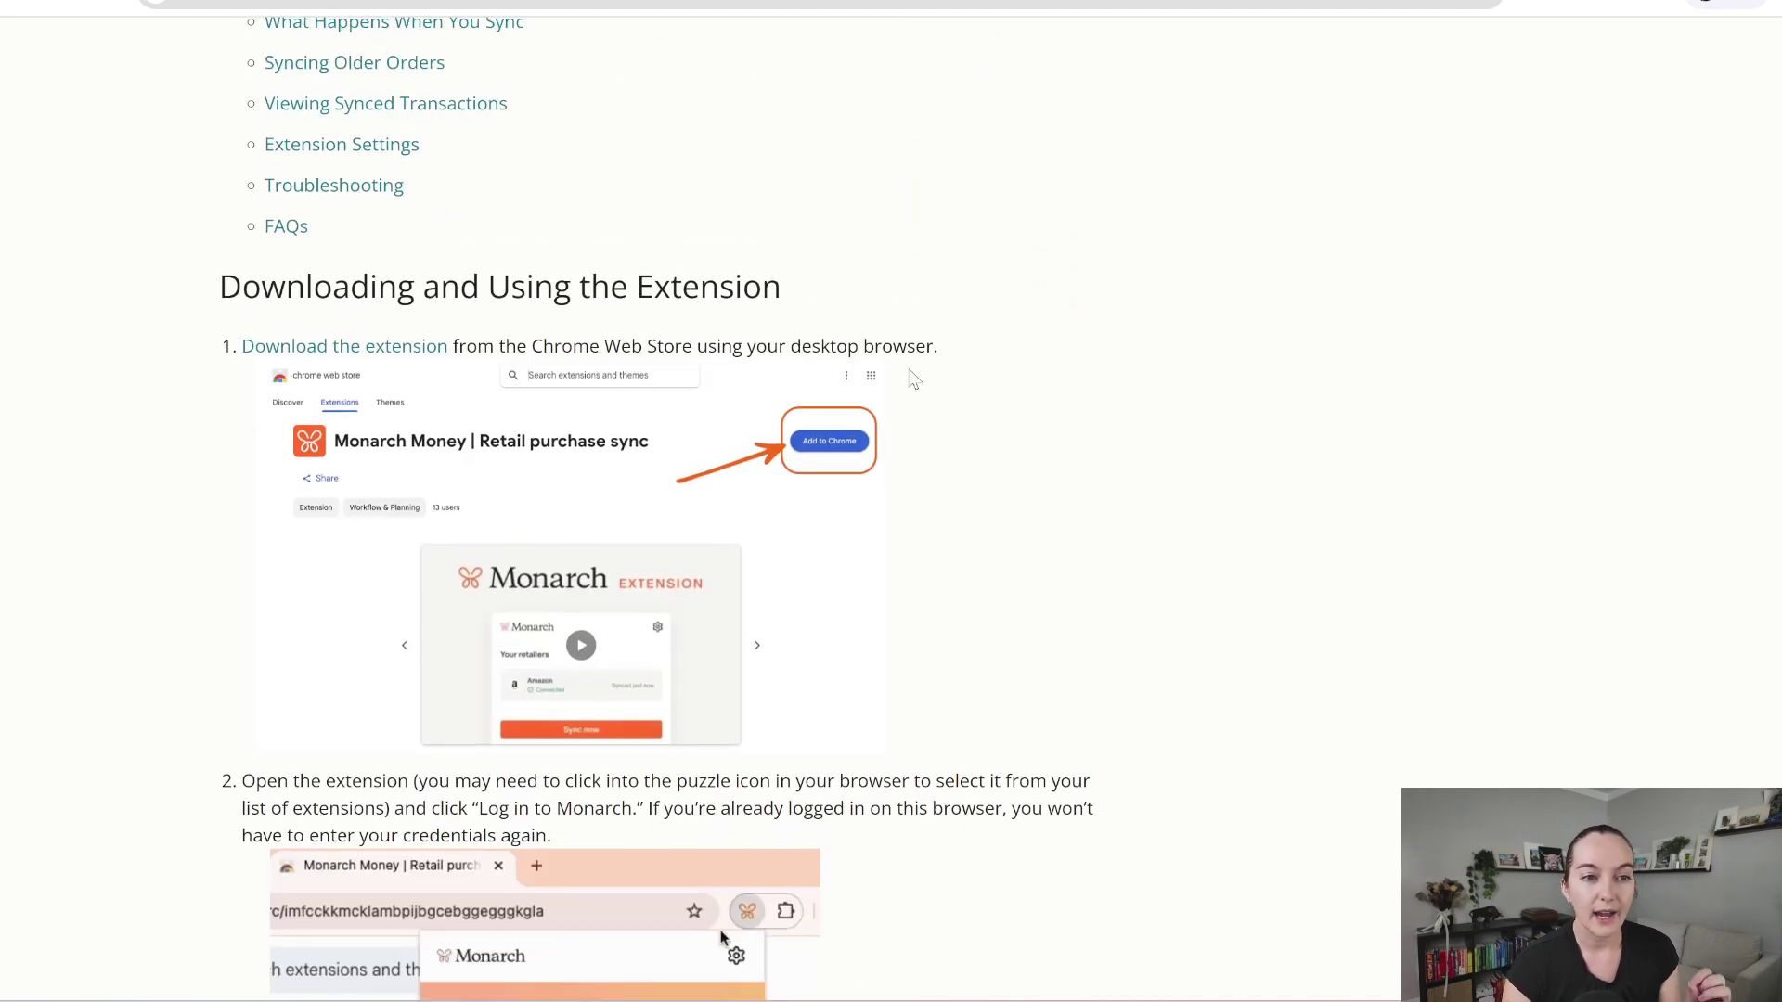
scroll(1000, 336, down, 3)
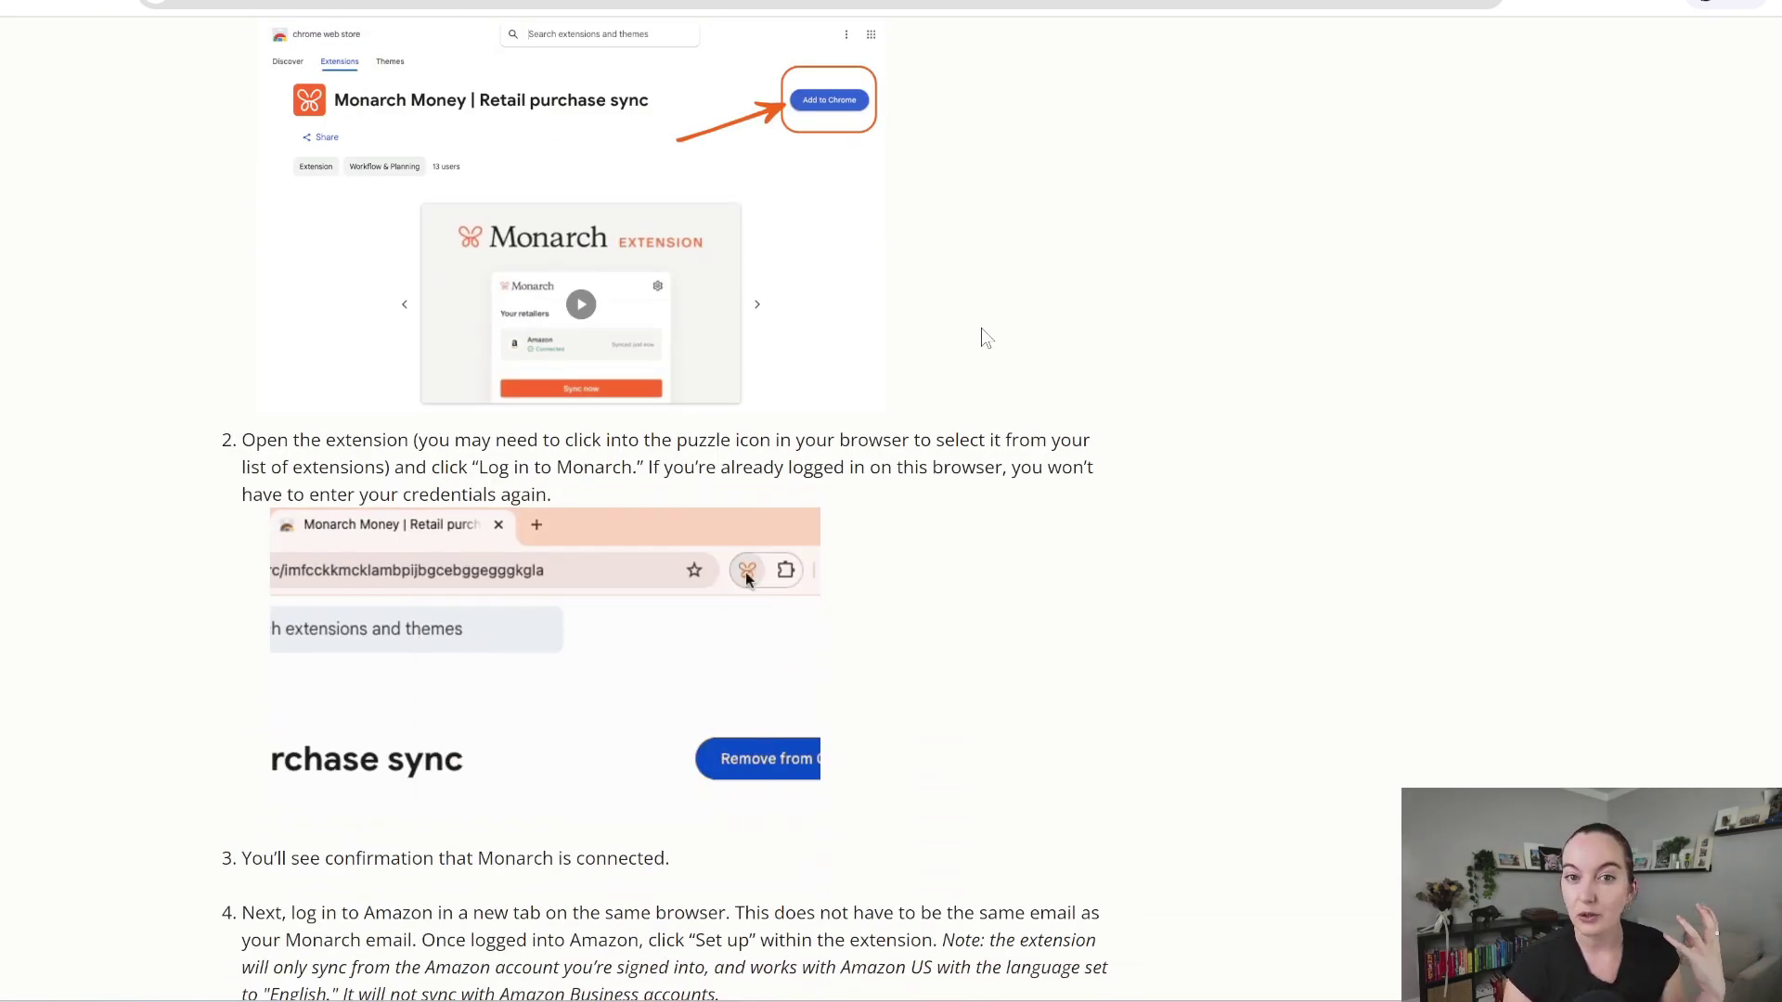
scroll(981, 330, down, 4)
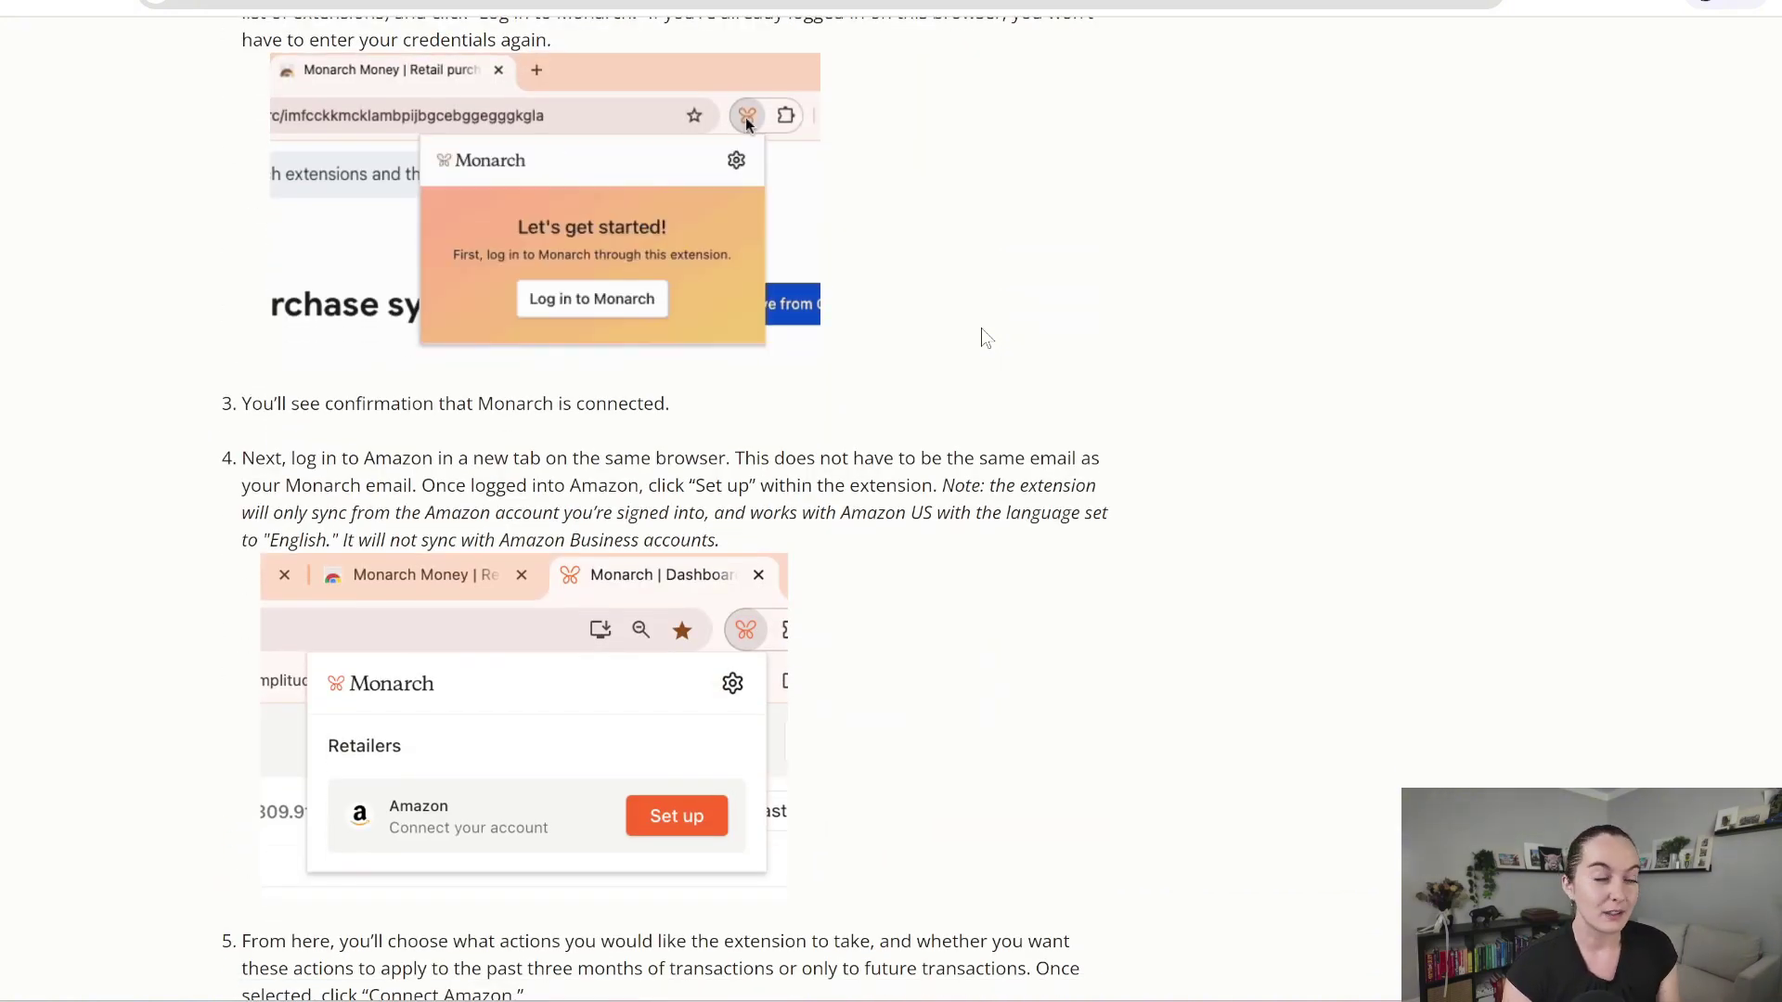
scroll(676, 501, down, 5)
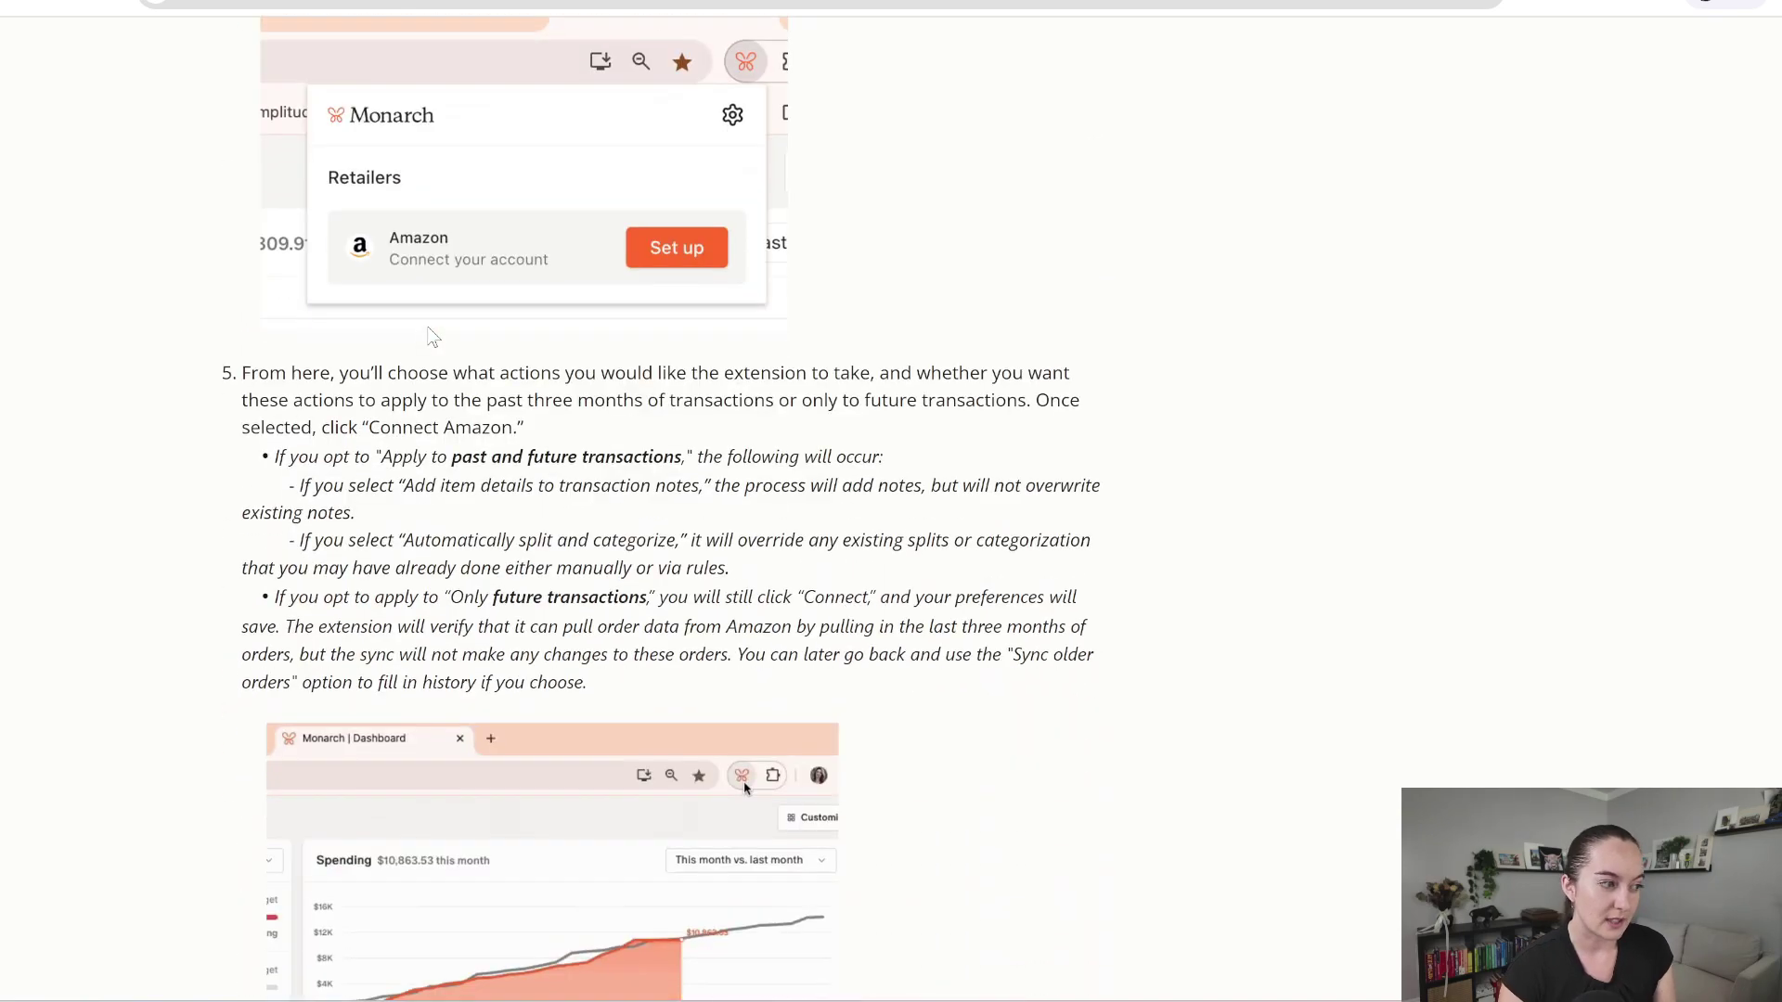
scroll(676, 501, up, 6)
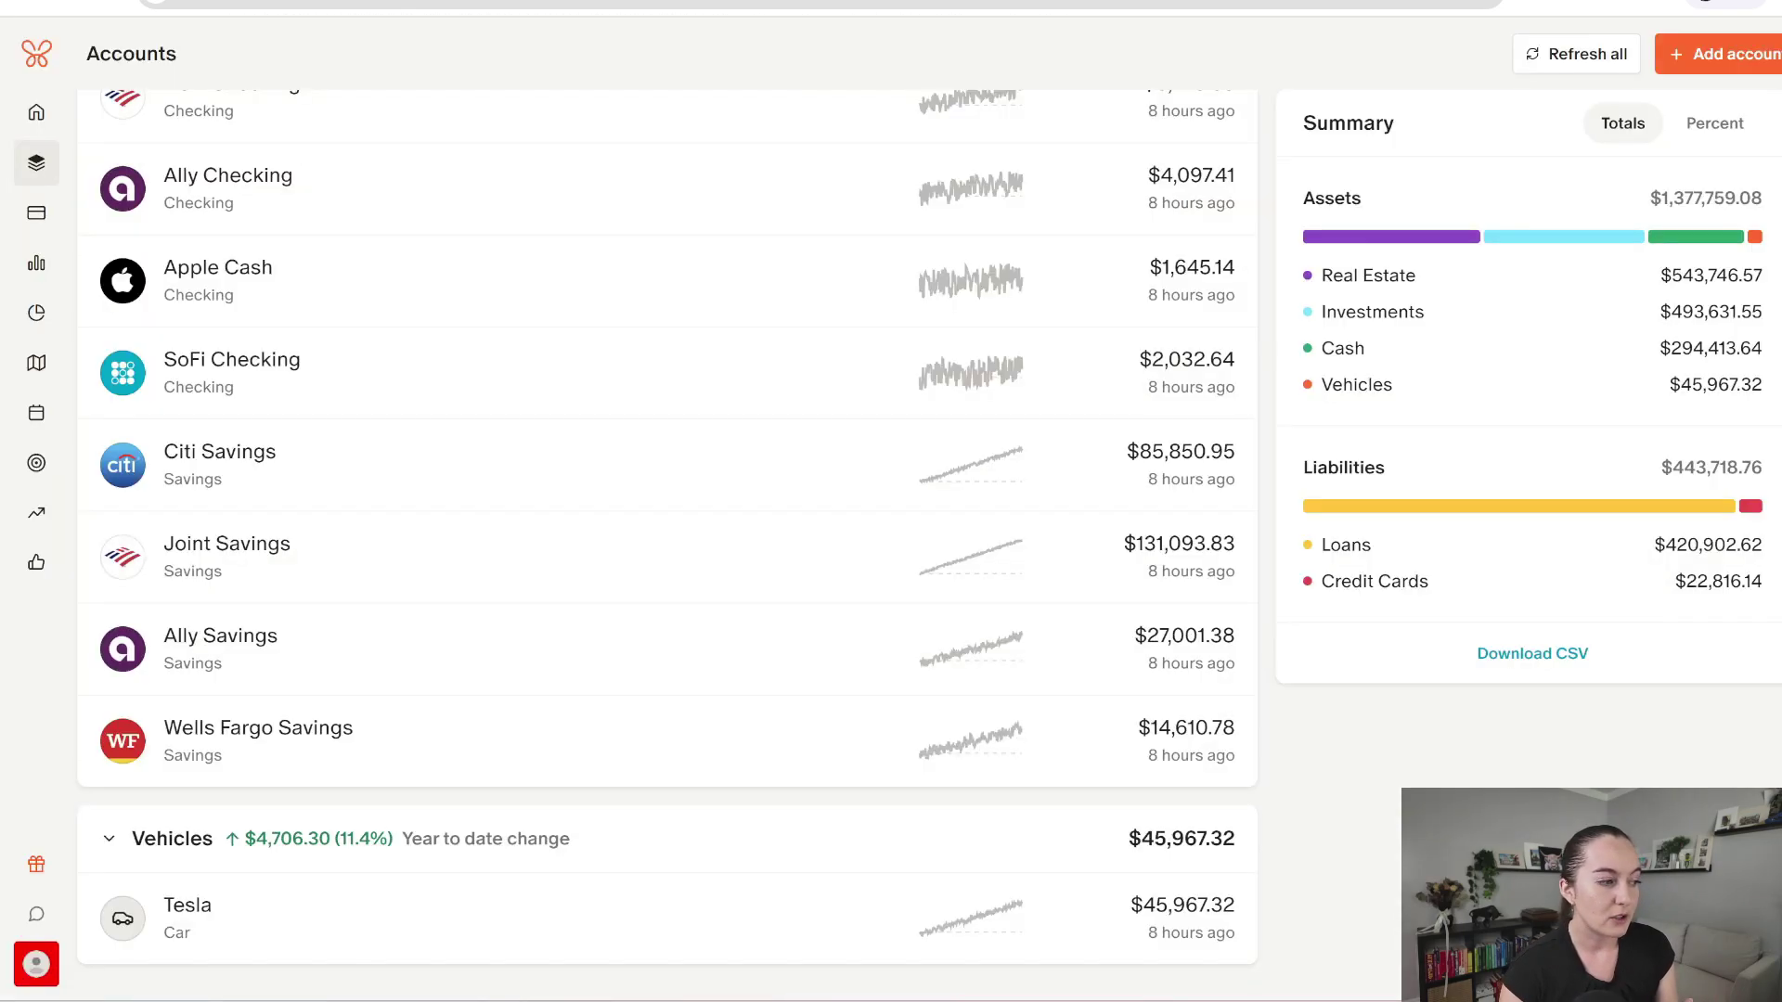
Step: Go to the transactions list and open the June 12 Amazon transaction for $37.53
click(36, 53)
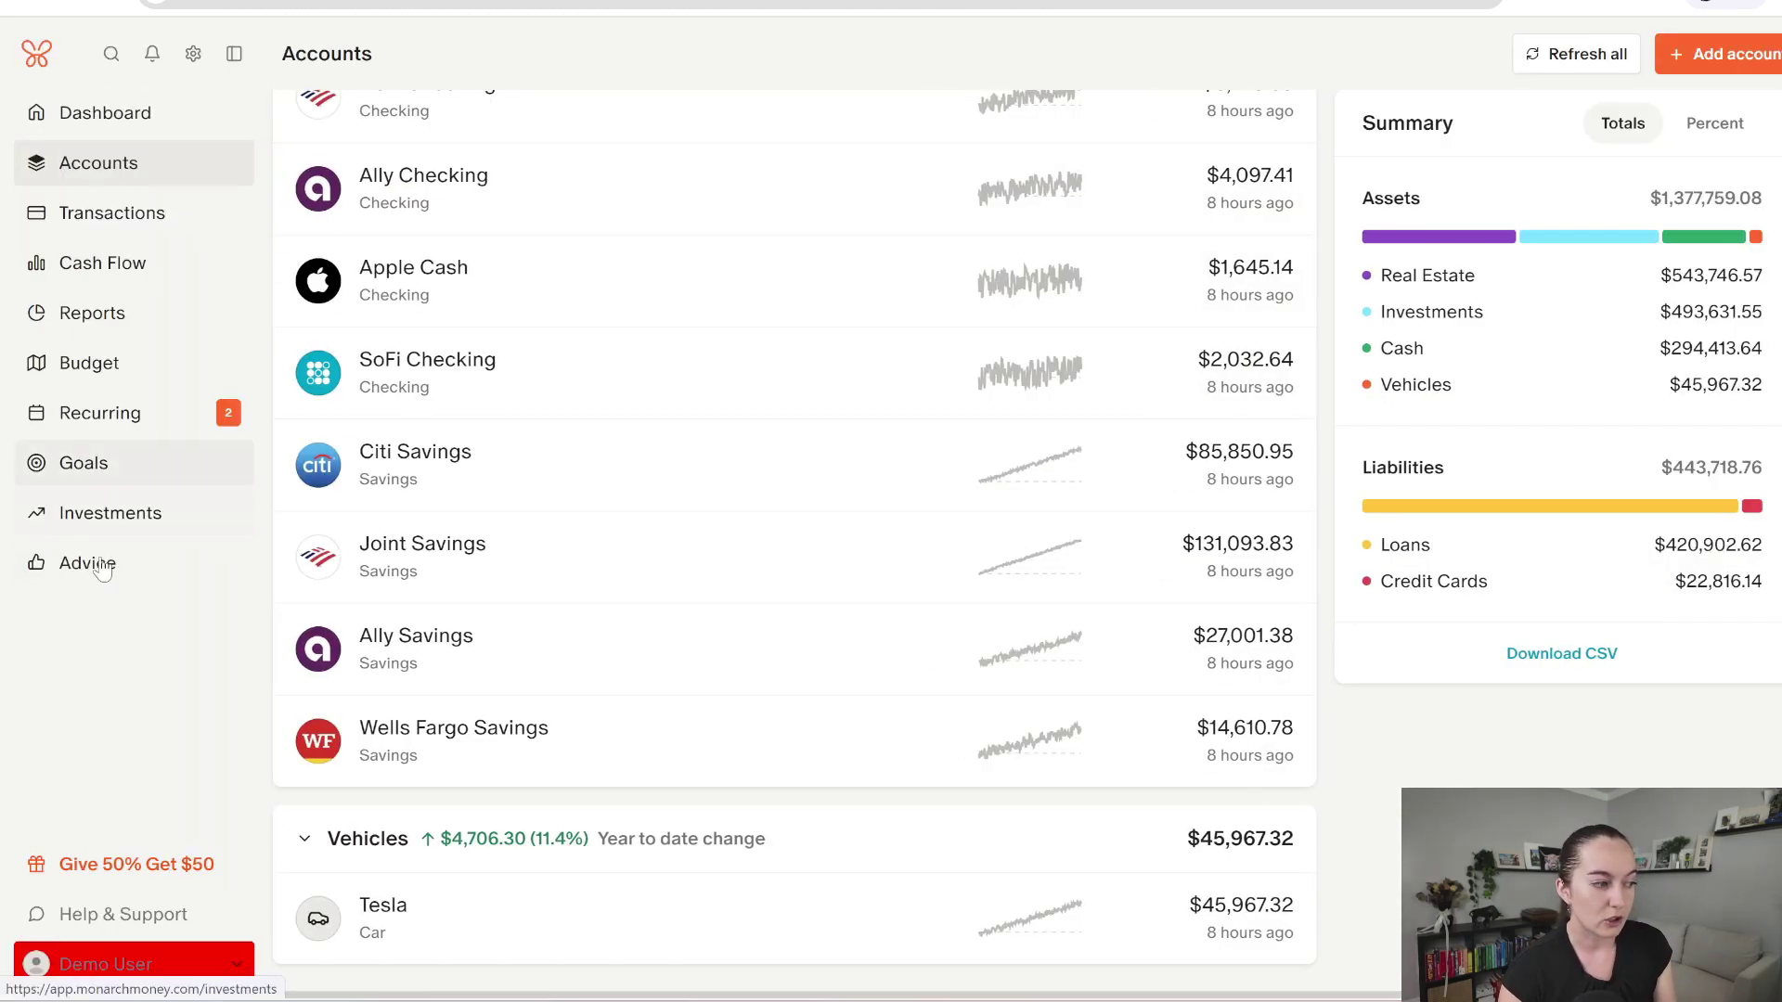
click(149, 213)
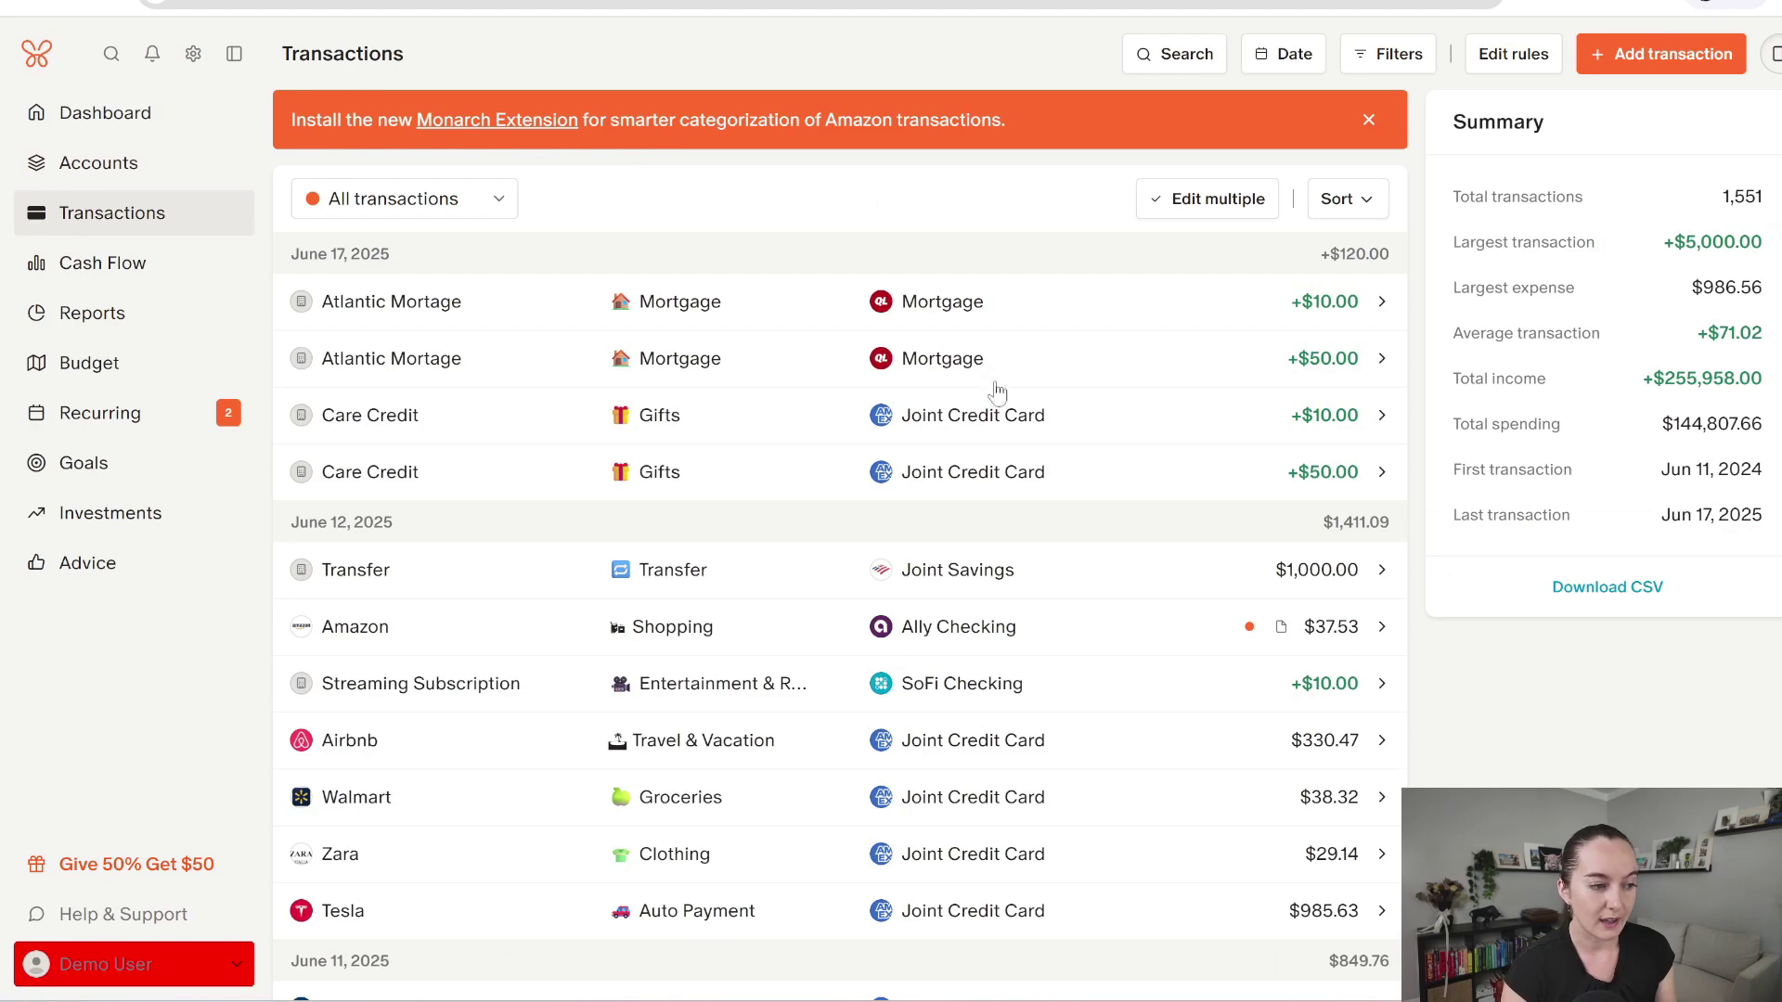
click(1372, 631)
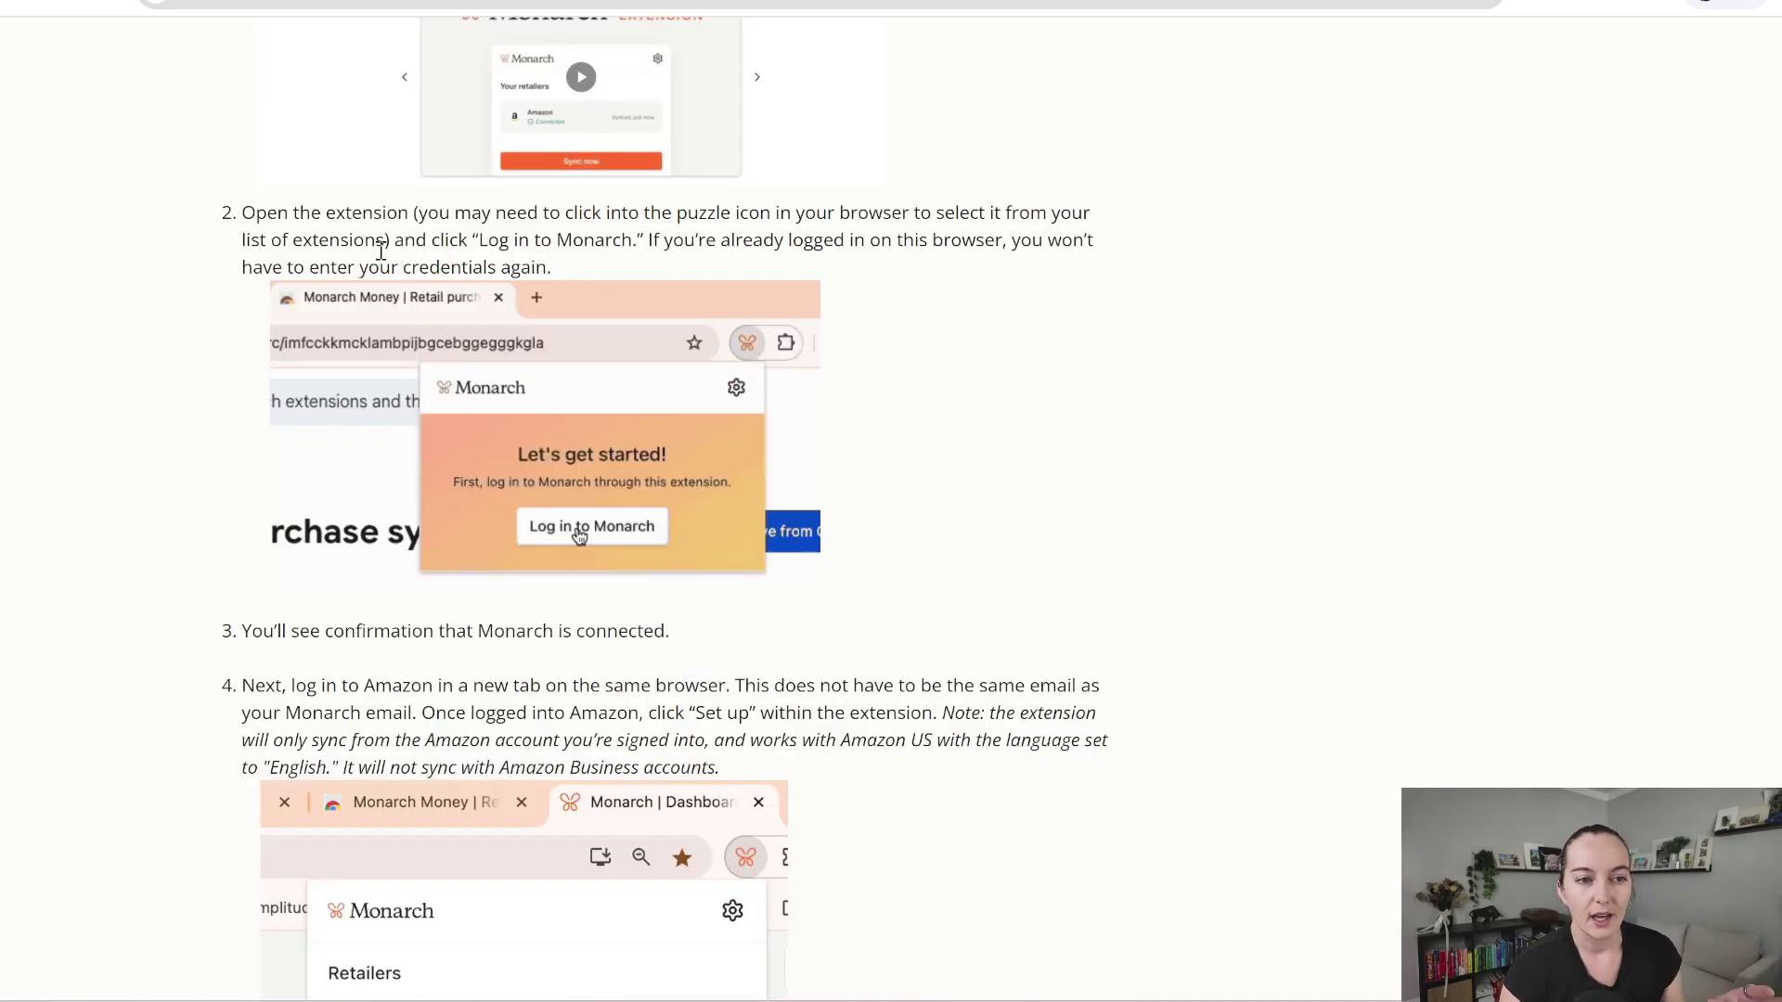
Step: Review the introduction and table of contents of the Monarch Extension help article
scroll(544, 501, up, 6)
scroll(544, 501, up, 4)
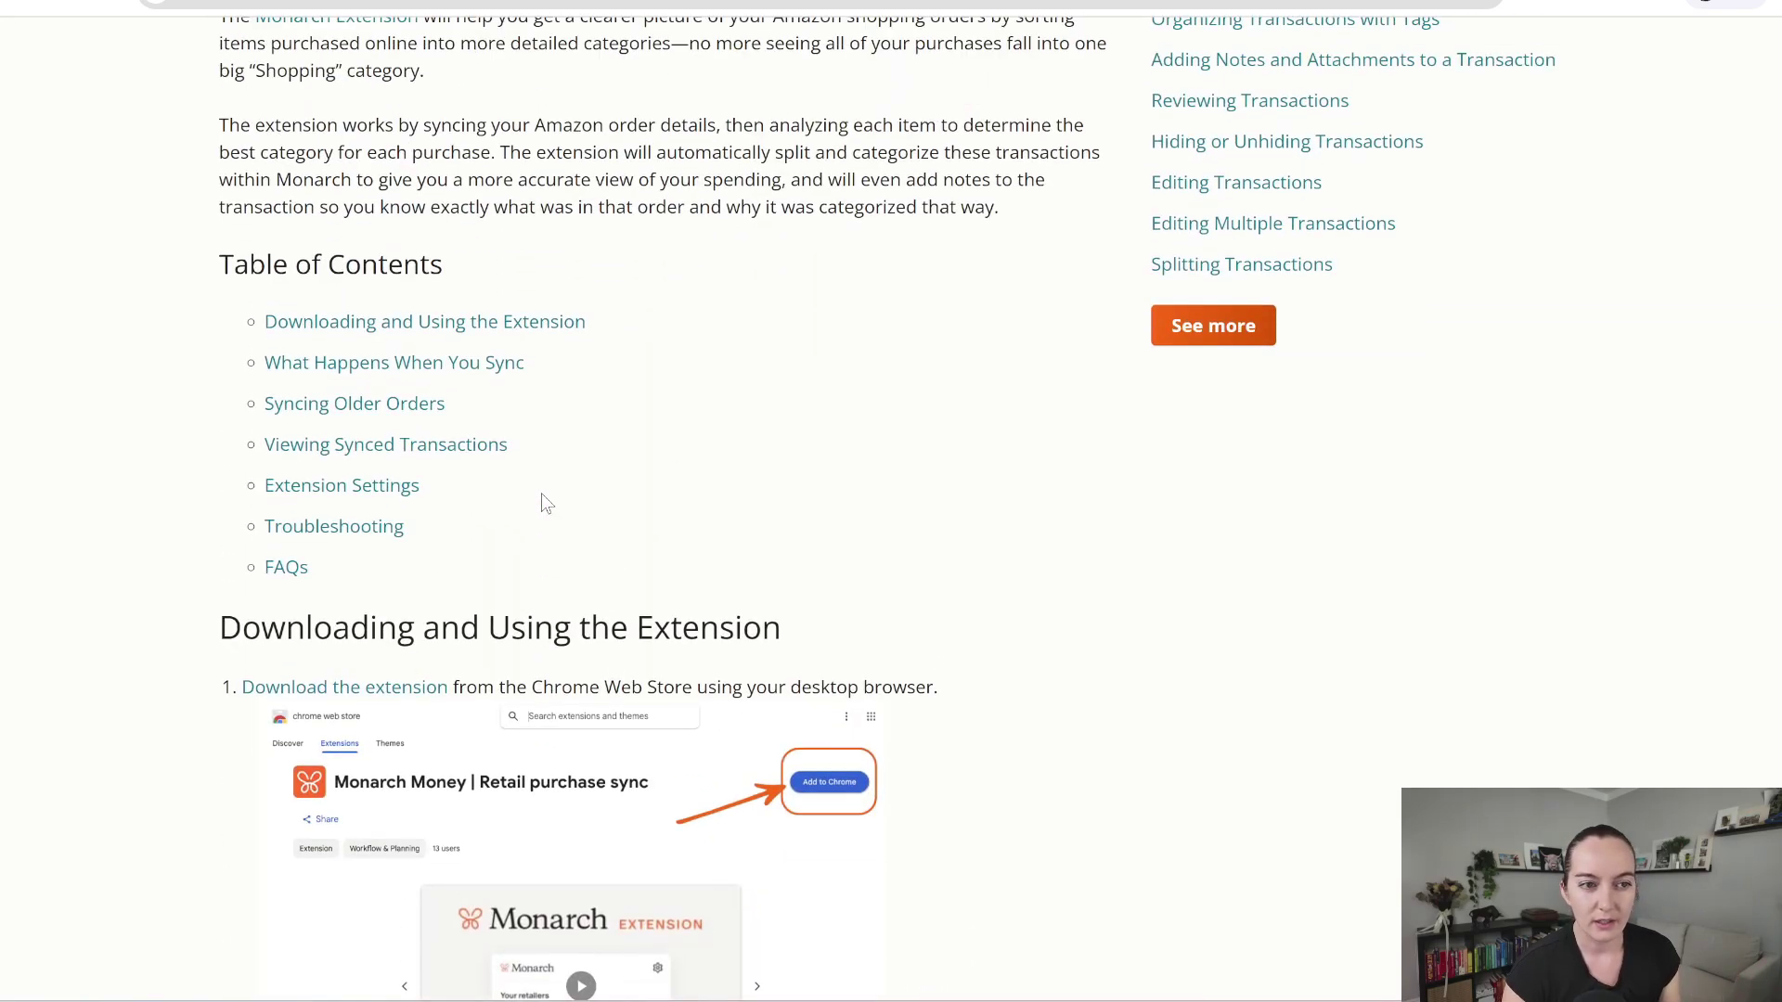
scroll(790, 467, up, 3)
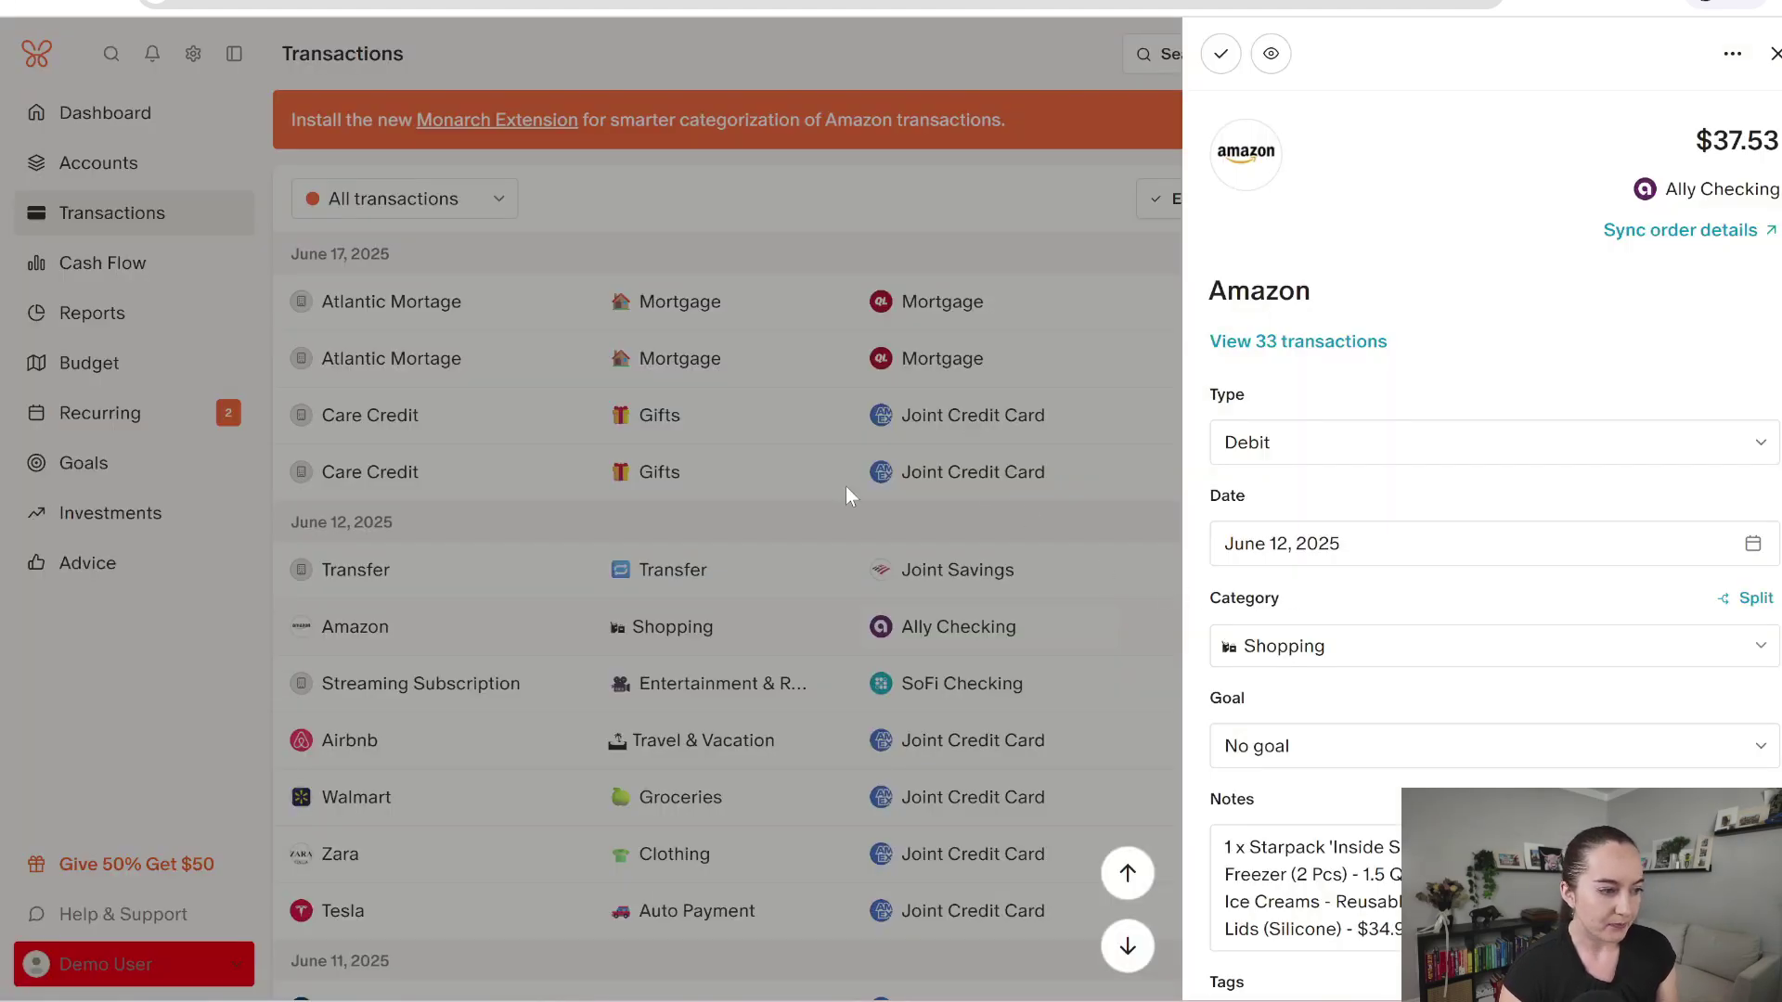
Step: Preview the Amazon transaction's note in the list, and examine the category, notes and tags in its details
click(838, 522)
scroll(426, 569, down, 1)
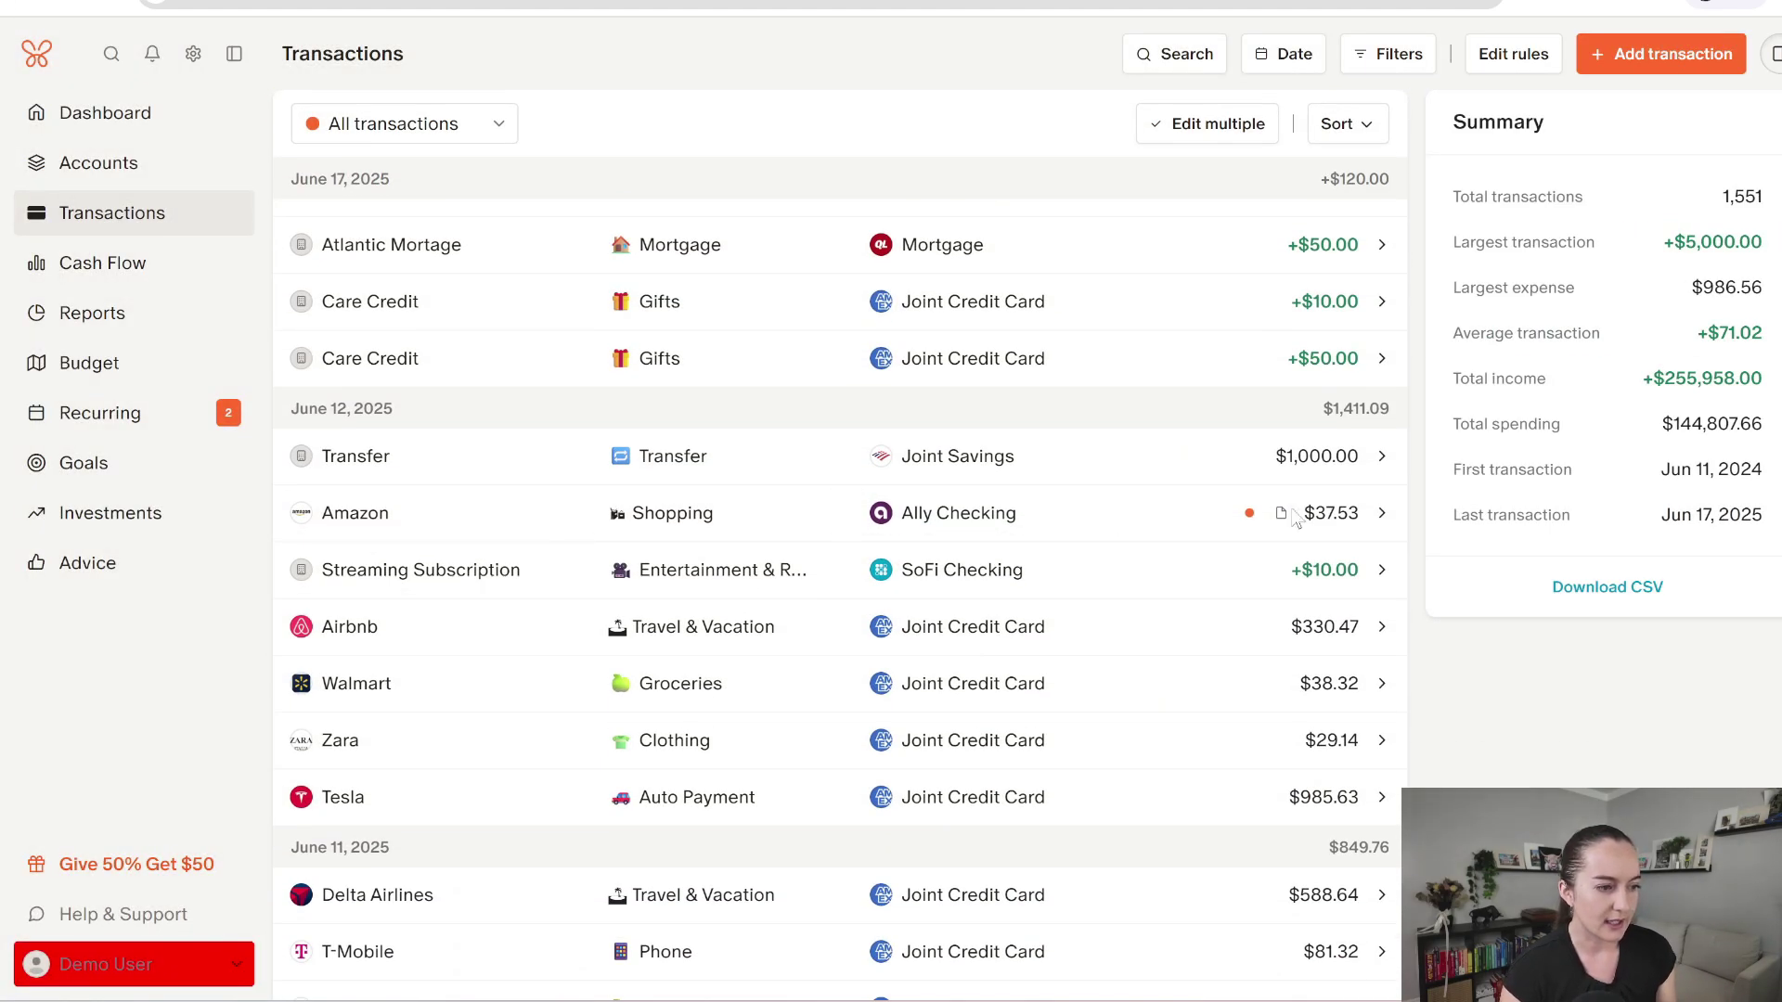
mouse_move(1254, 519)
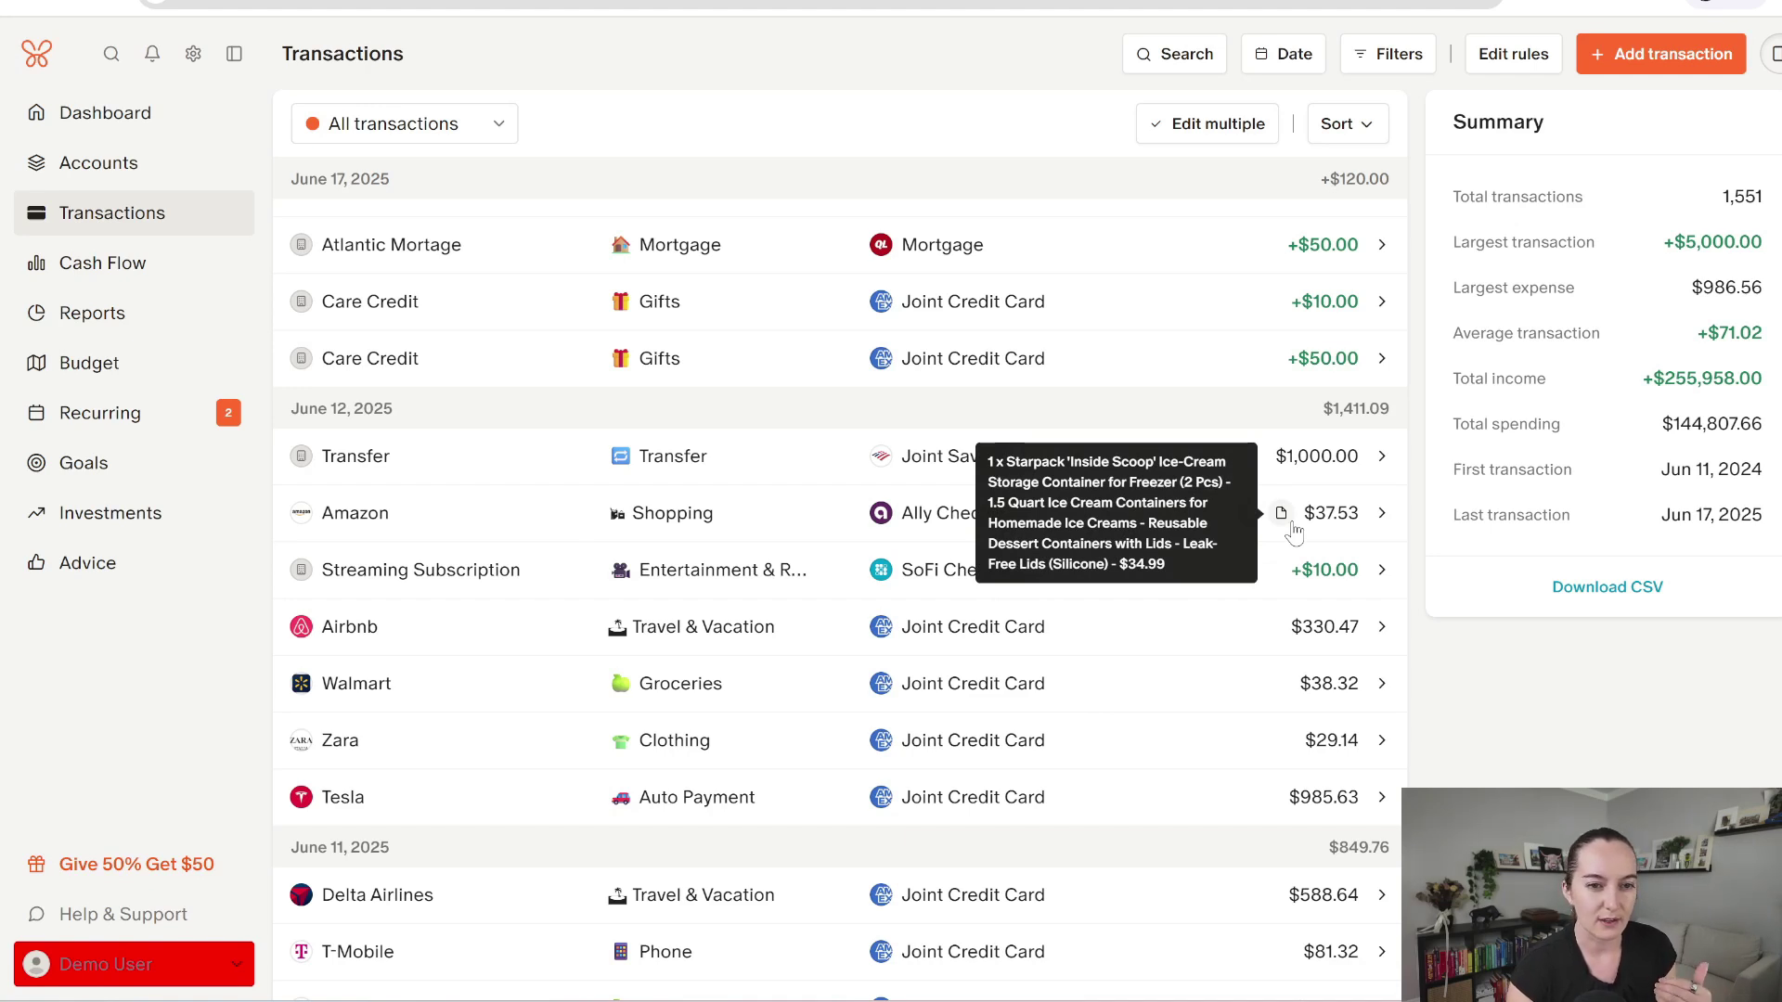
click(1380, 516)
scroll(1504, 525, down, 3)
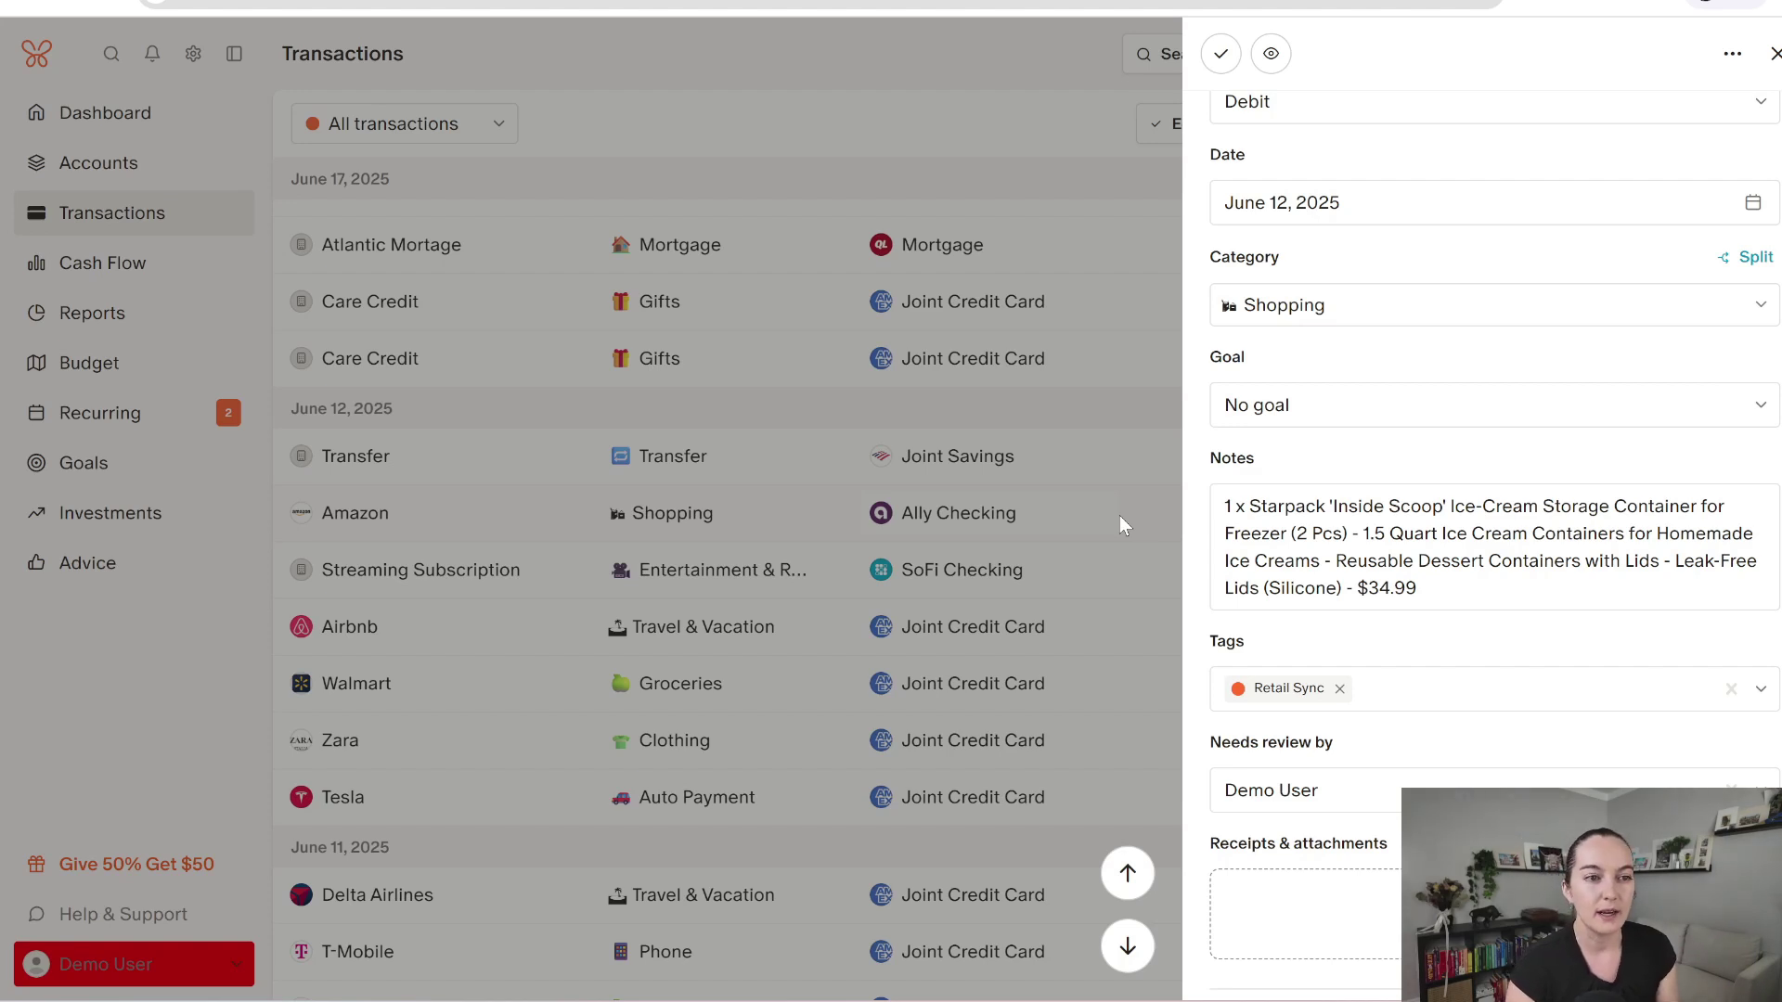
scroll(1432, 306, up, 4)
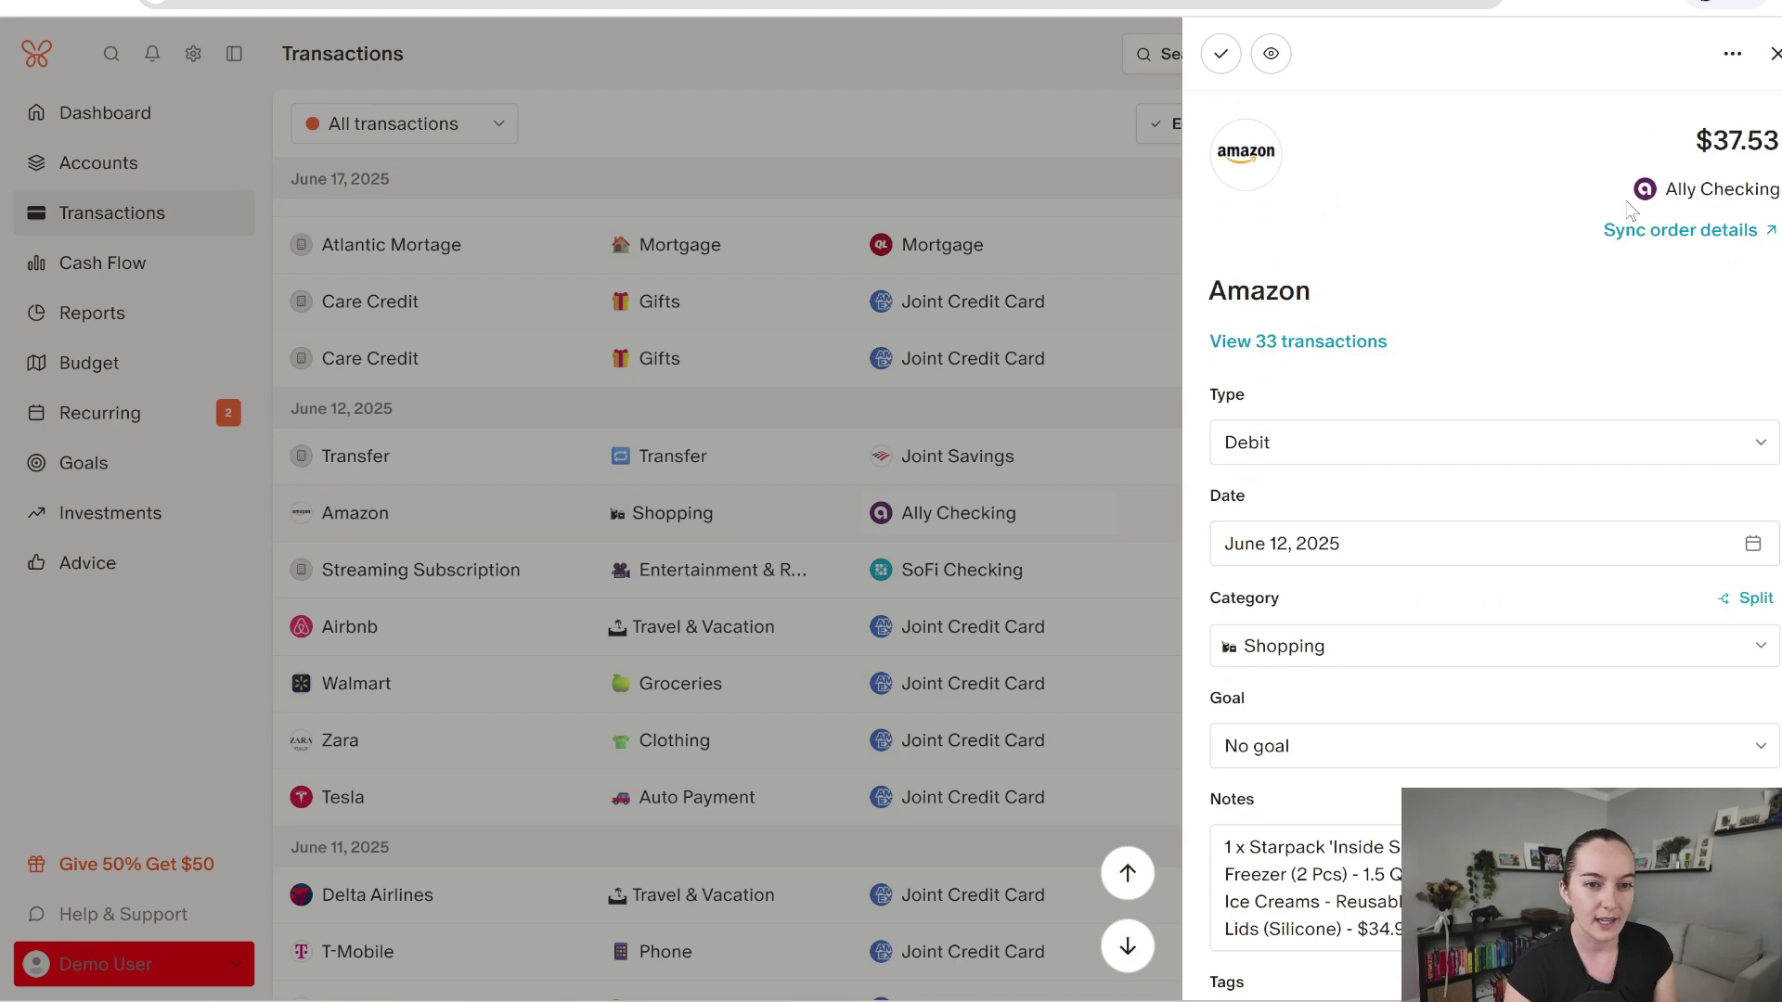
click(908, 287)
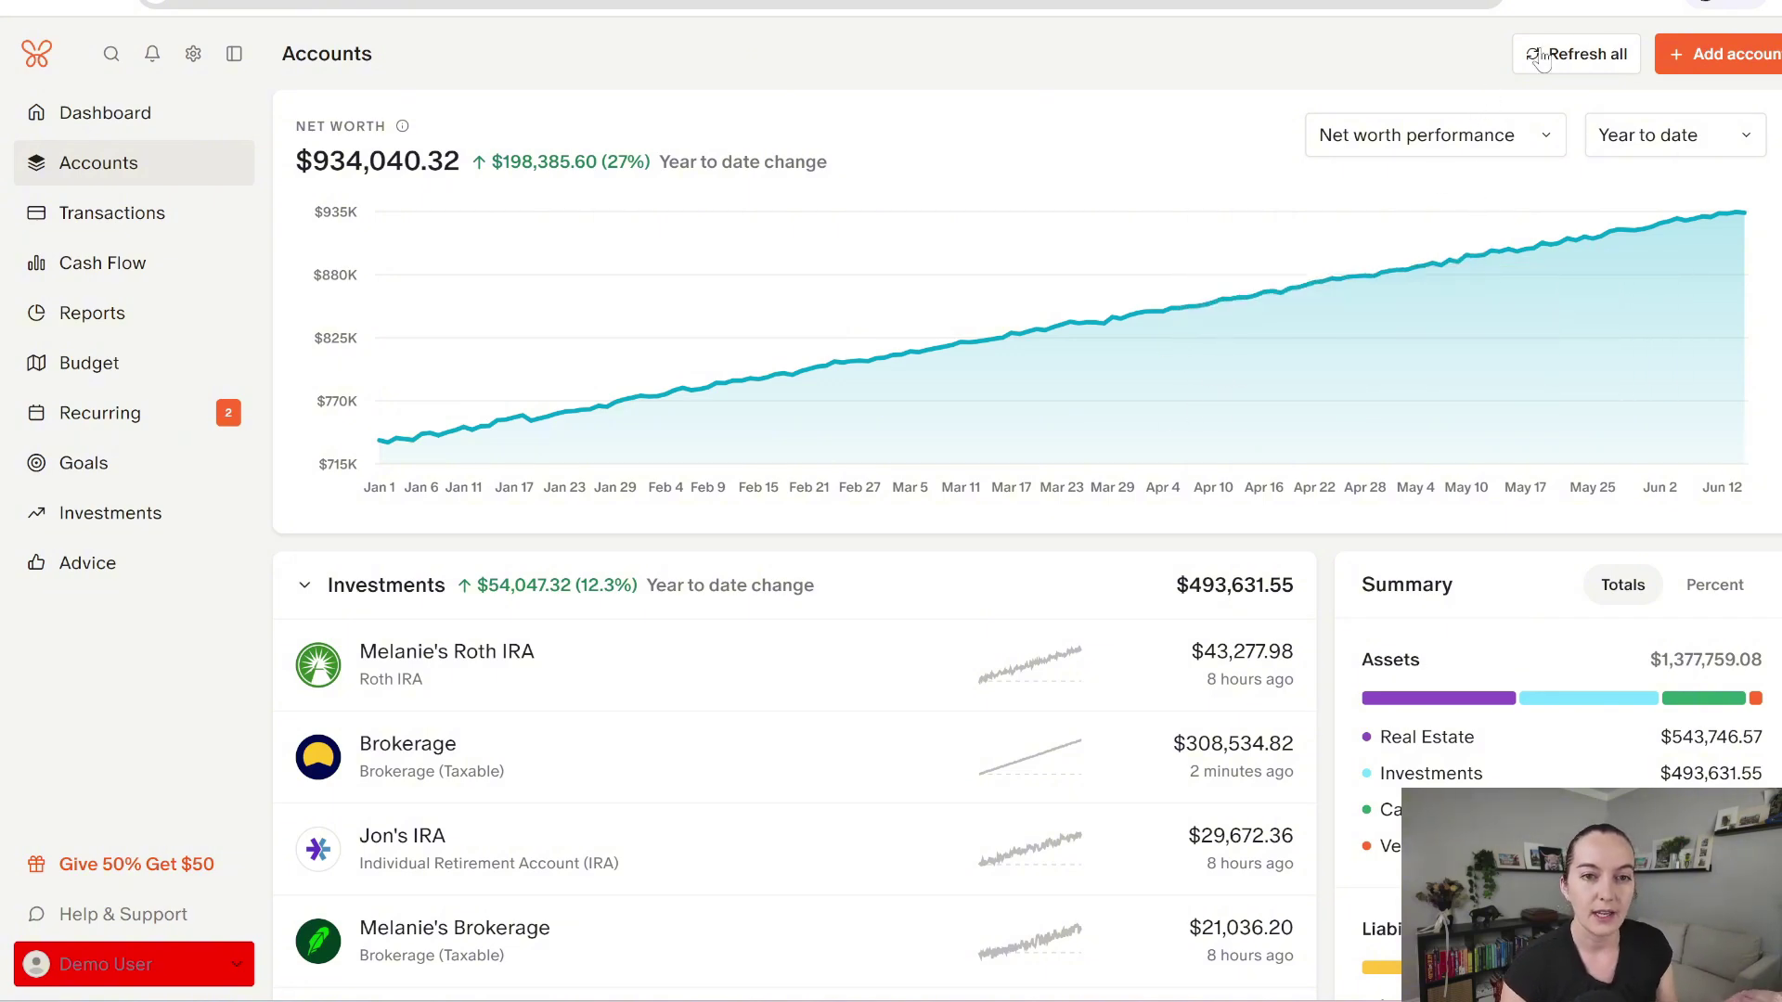
Step: Look through the accounts list and check the alternative connection providers offered for adding an account
scroll(1076, 358, down, 2)
scroll(1077, 357, down, 6)
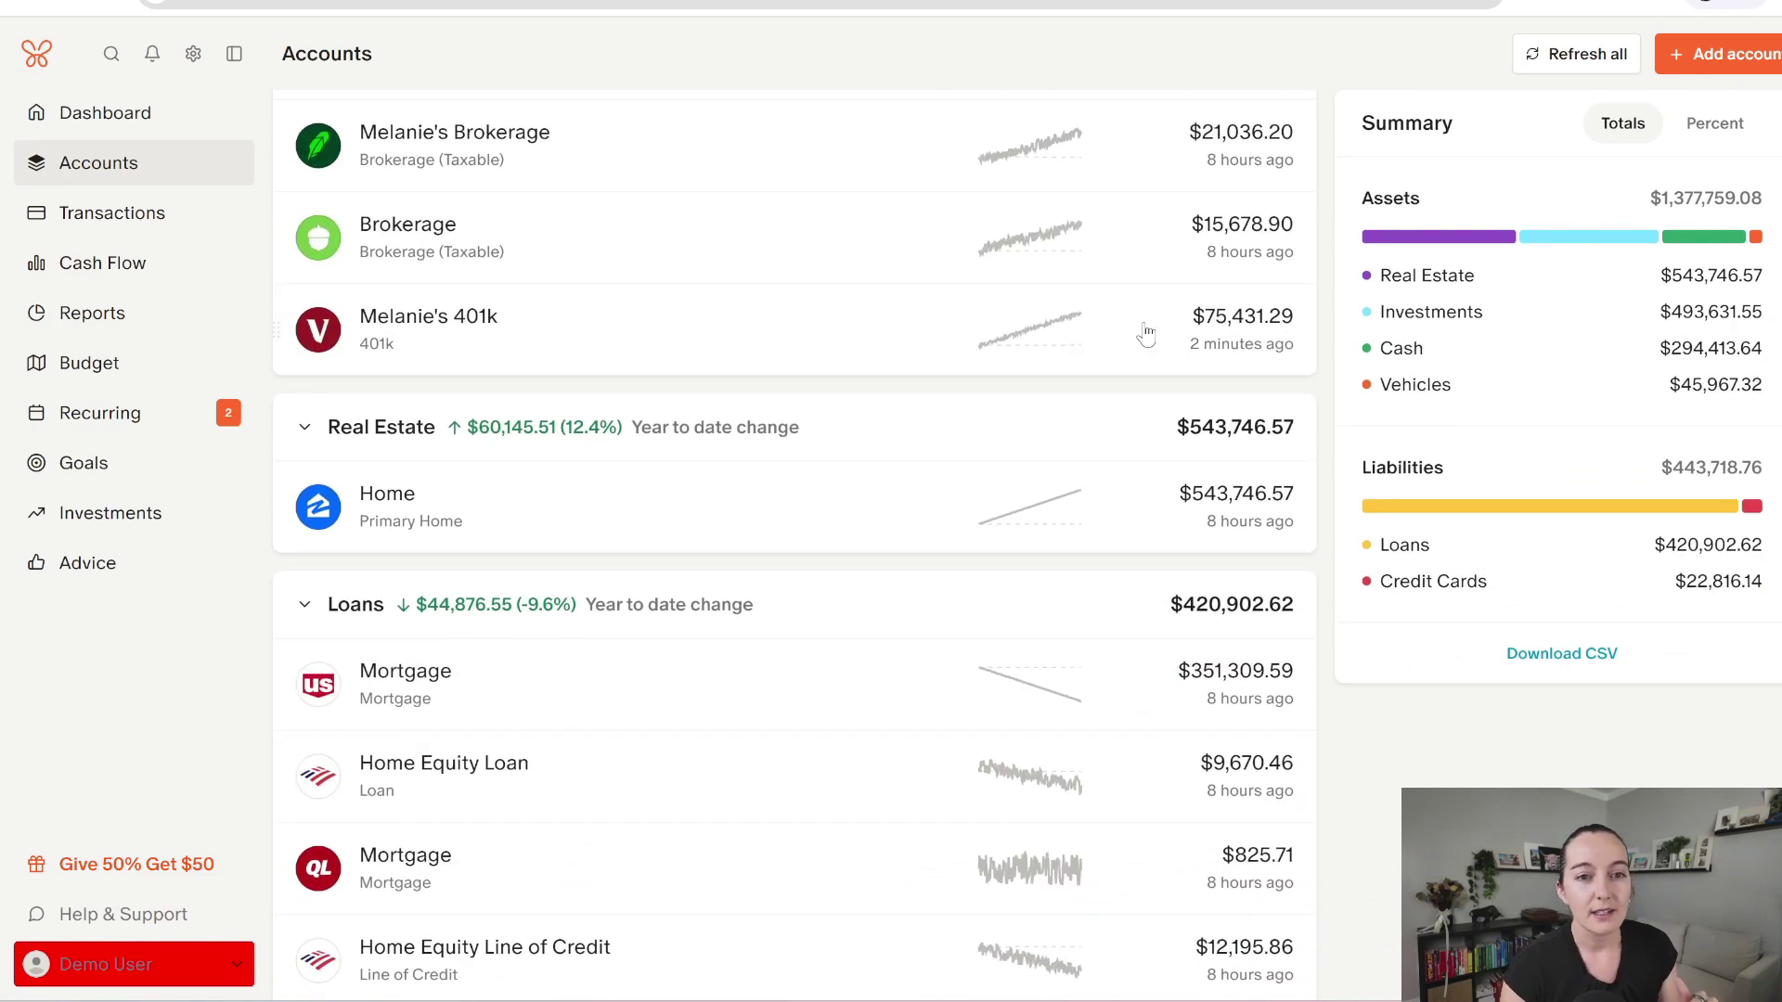
click(1682, 67)
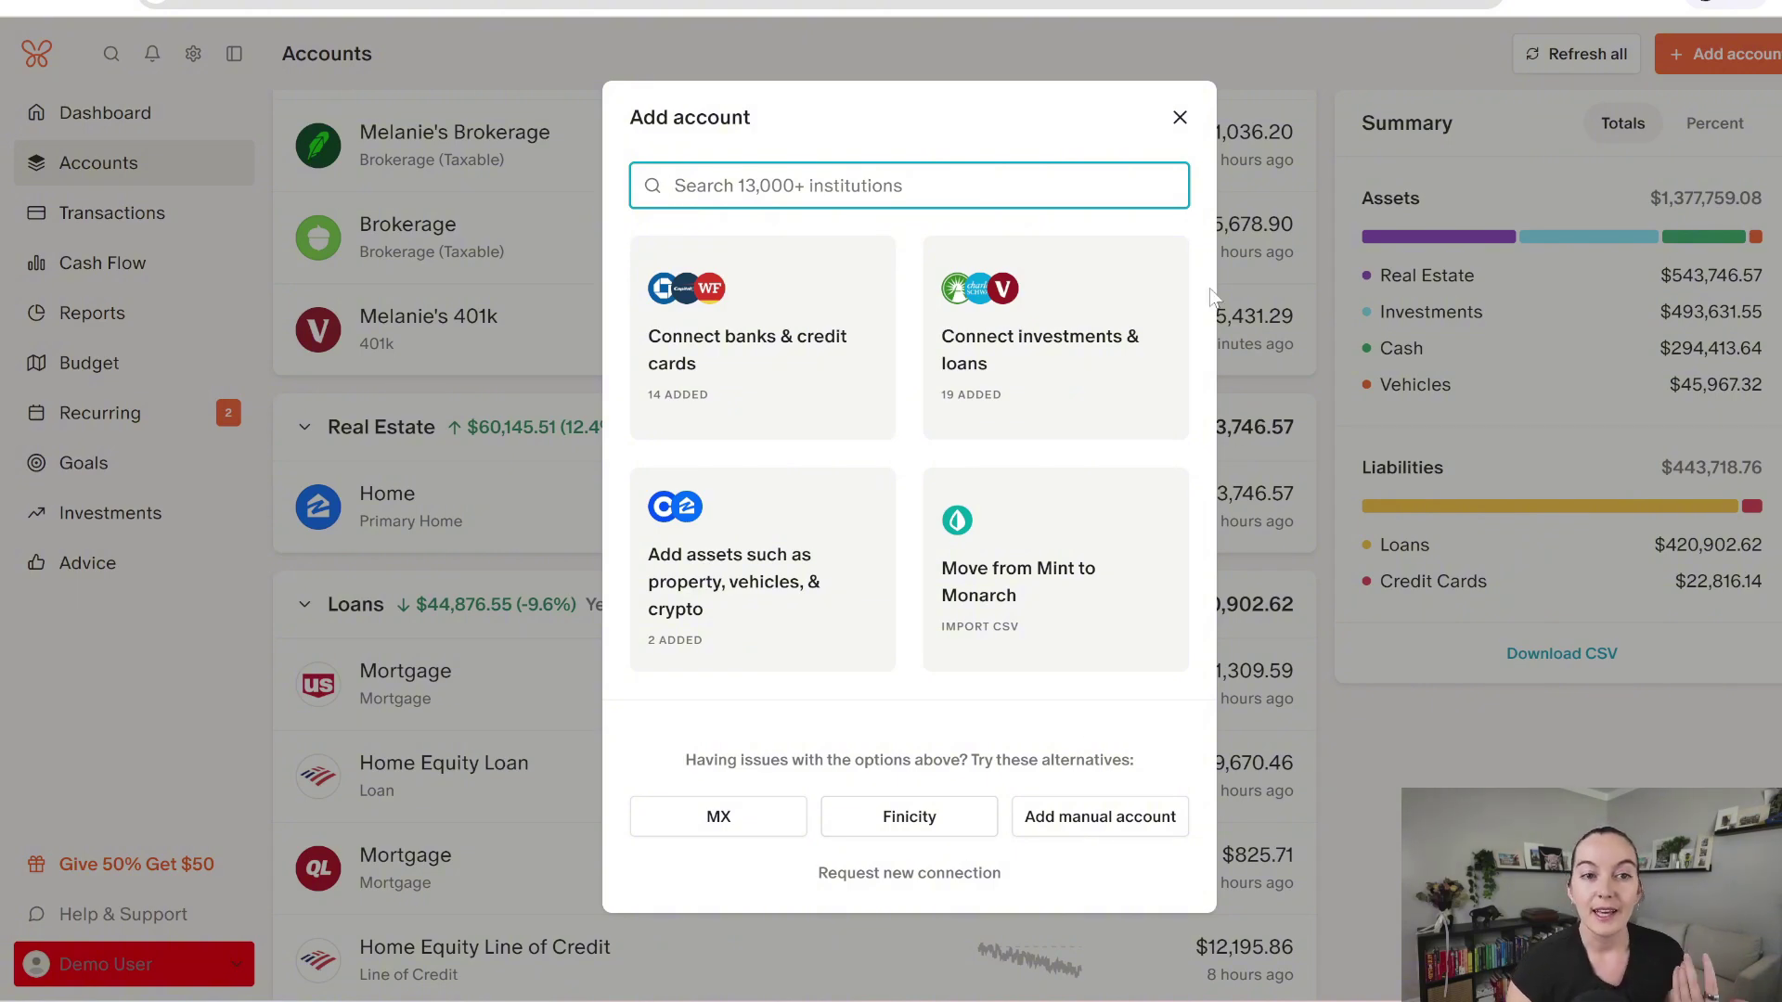
click(1179, 117)
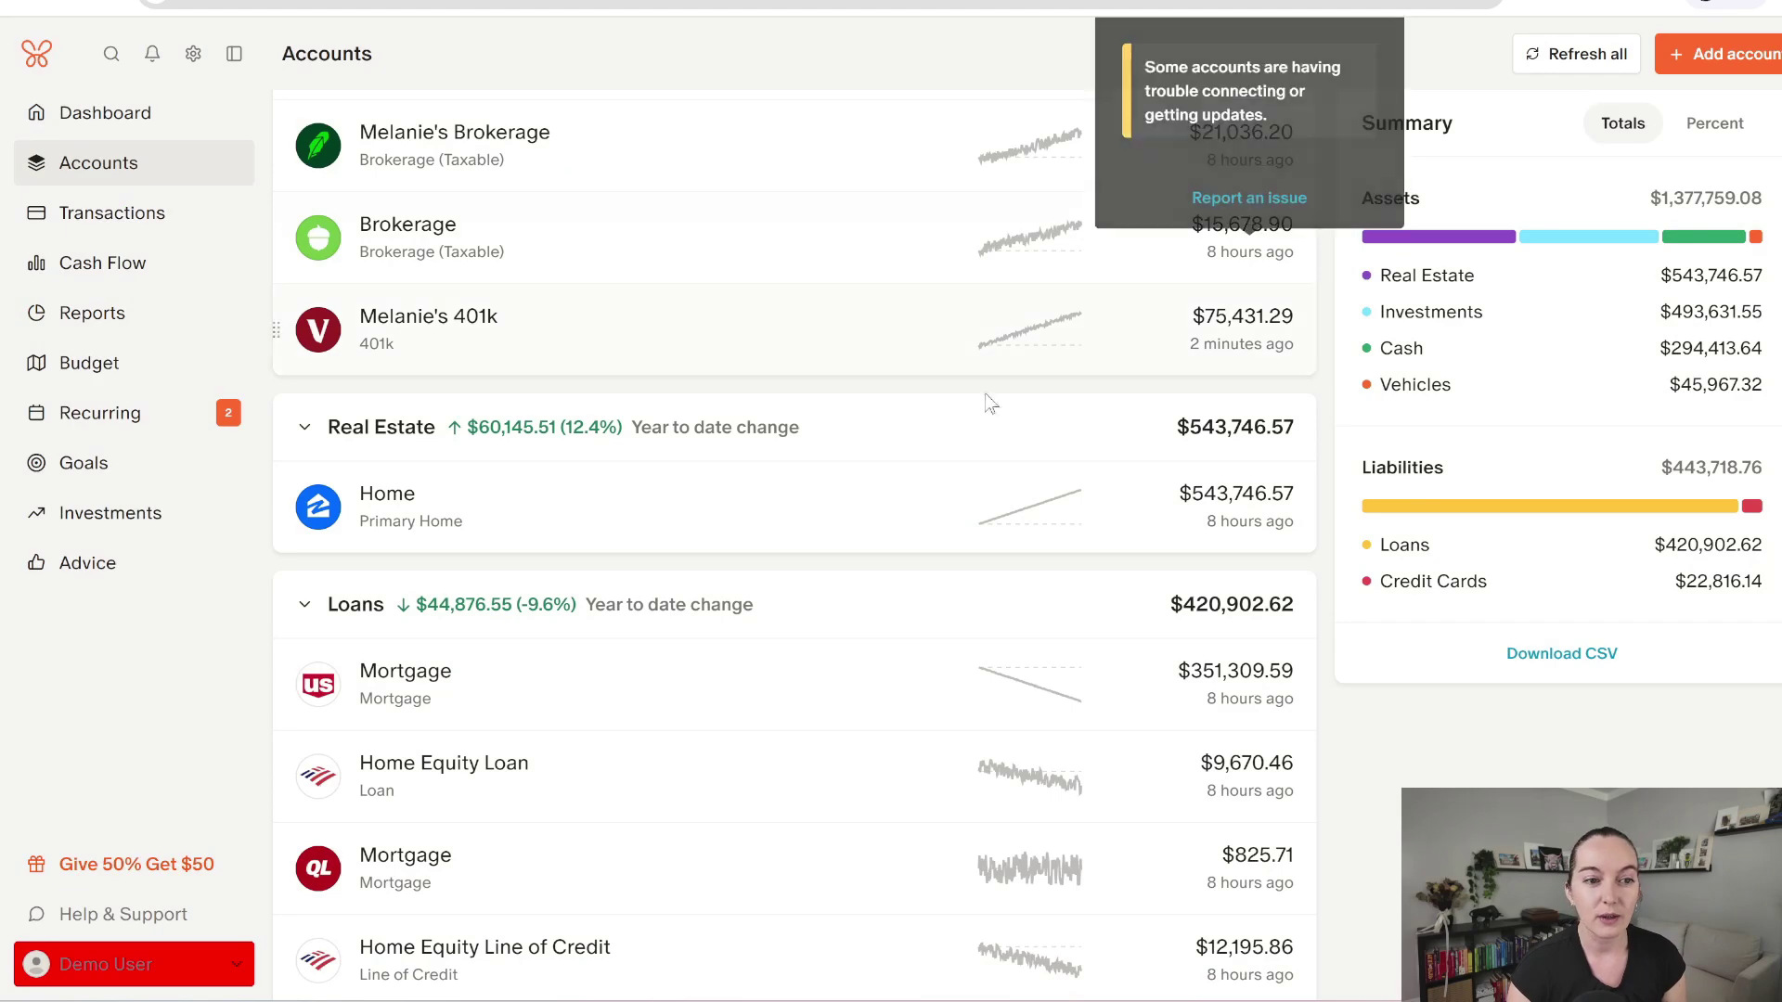
Step: Open the Citi card's account page from the Credit Cards group in the accounts list
scroll(552, 766, down, 6)
scroll(558, 769, down, 10)
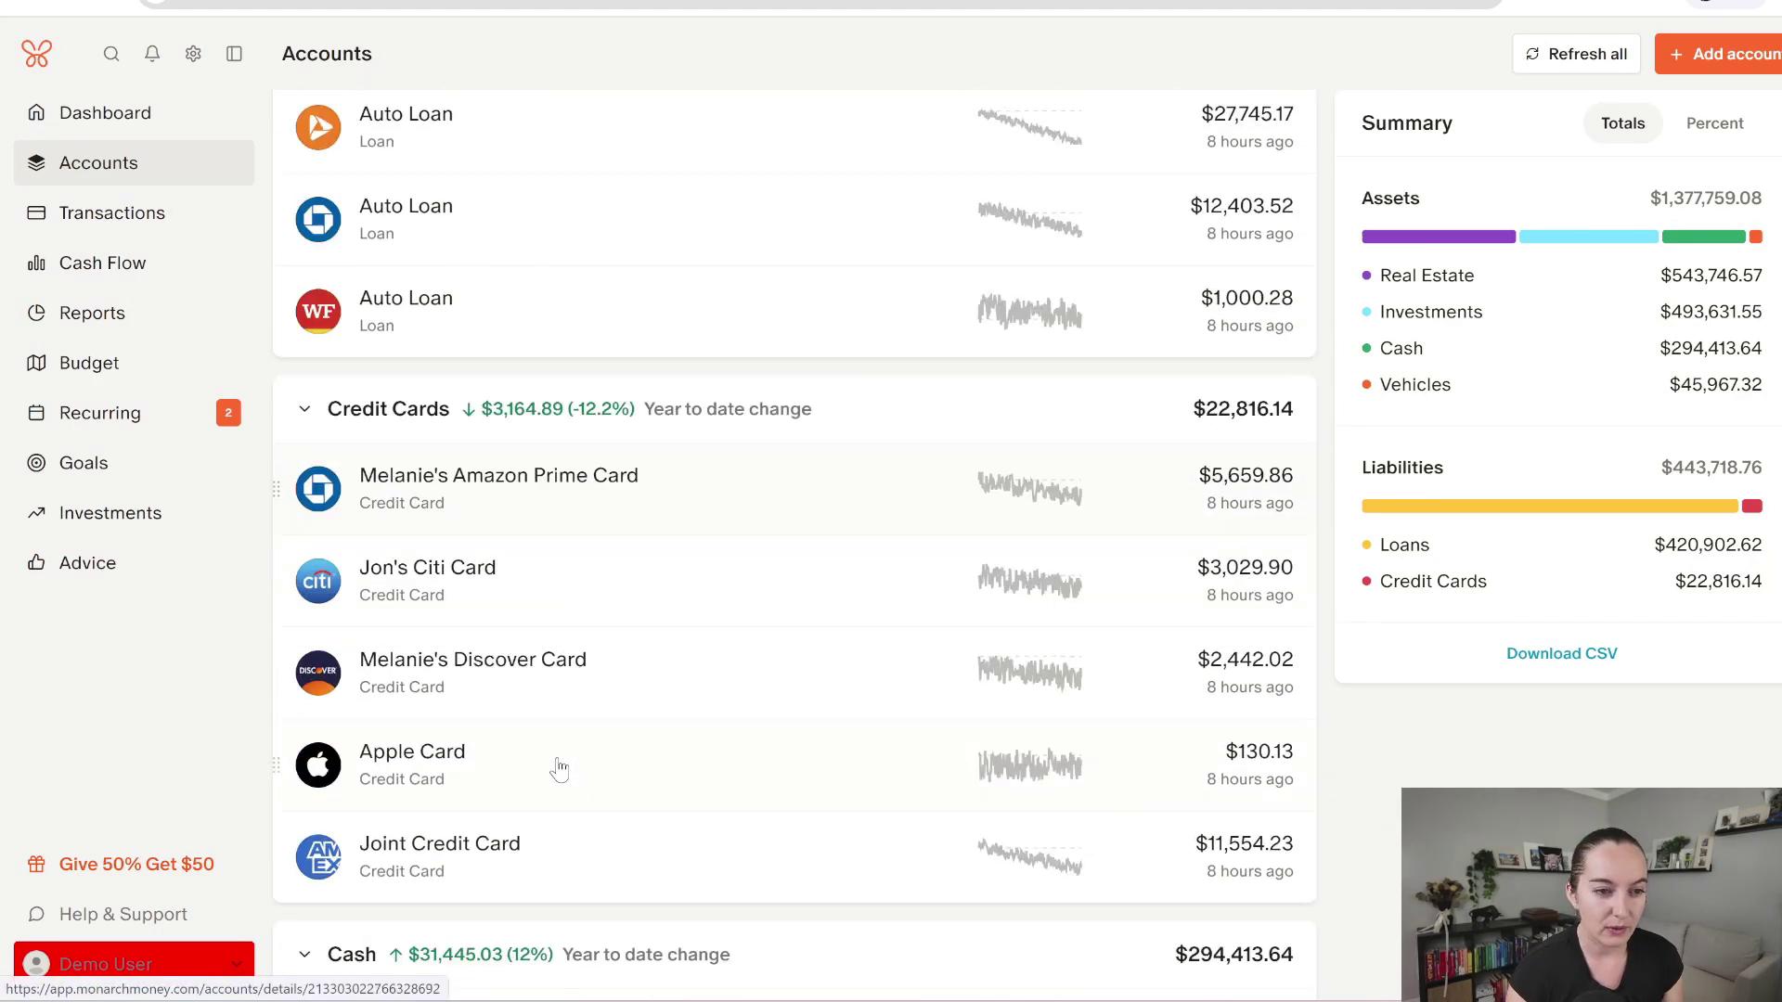
click(543, 594)
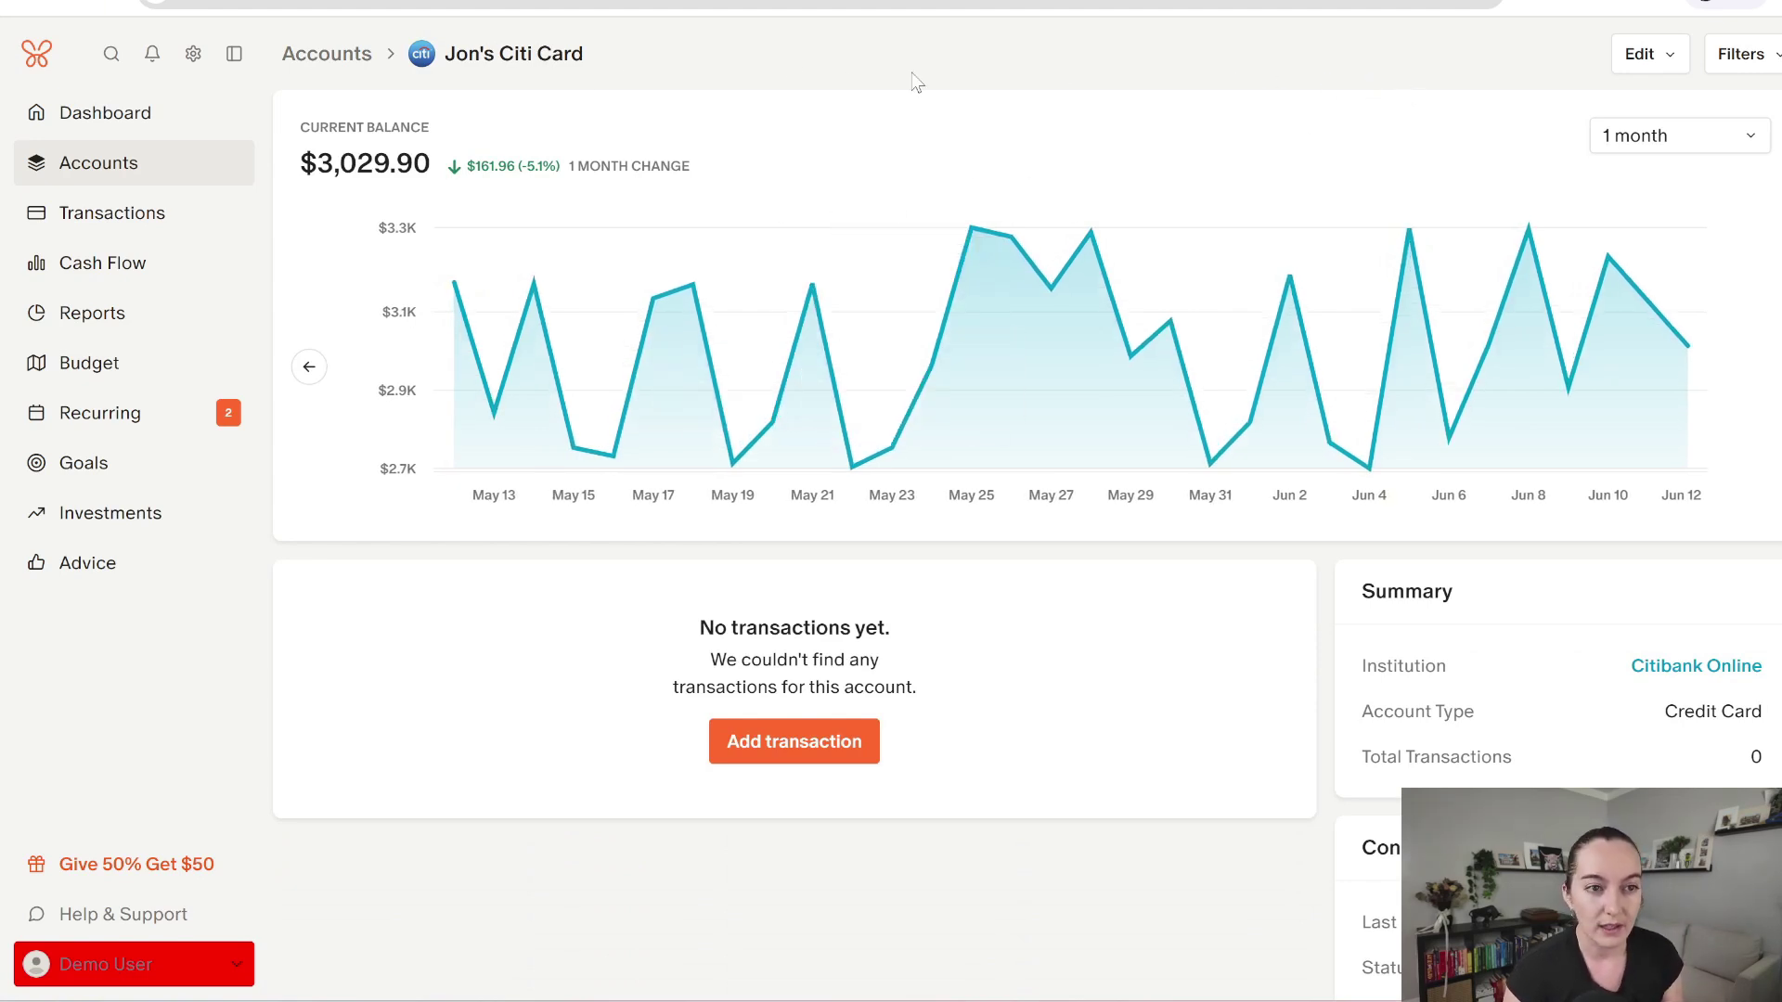
Step: Start the Transfer data feature for the Citi card and read through its introduction on moving data between duplicate accounts
click(1657, 58)
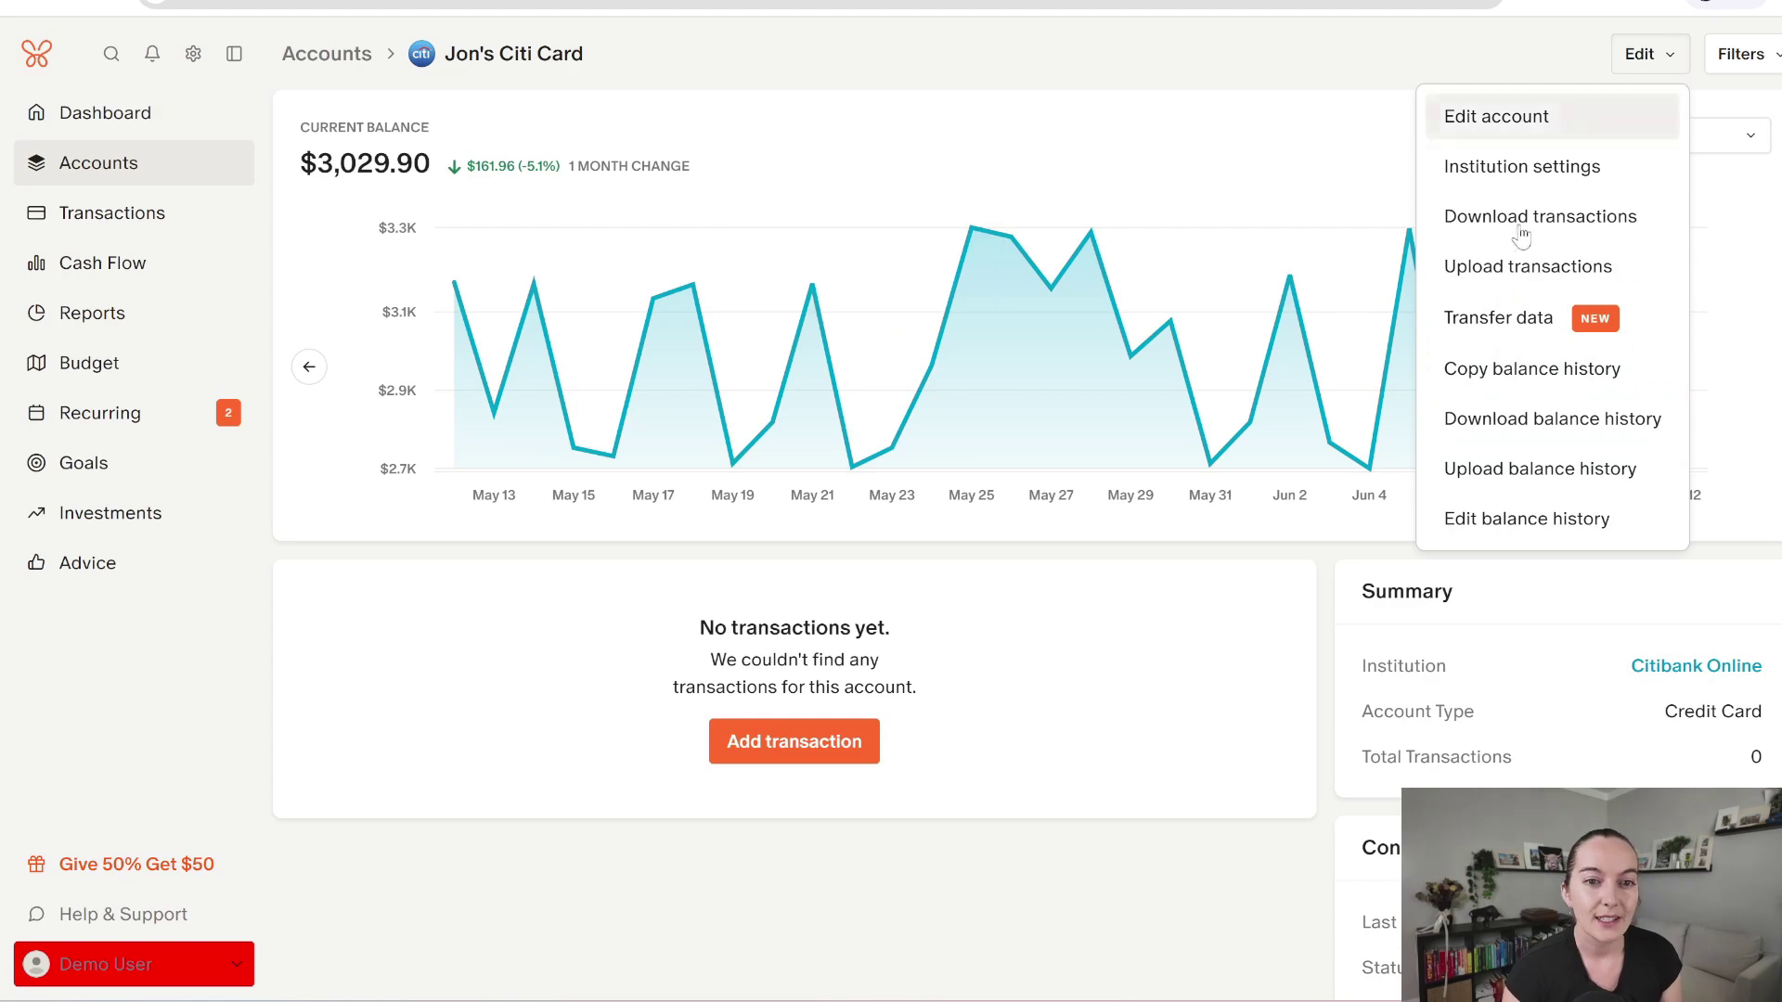
click(1503, 335)
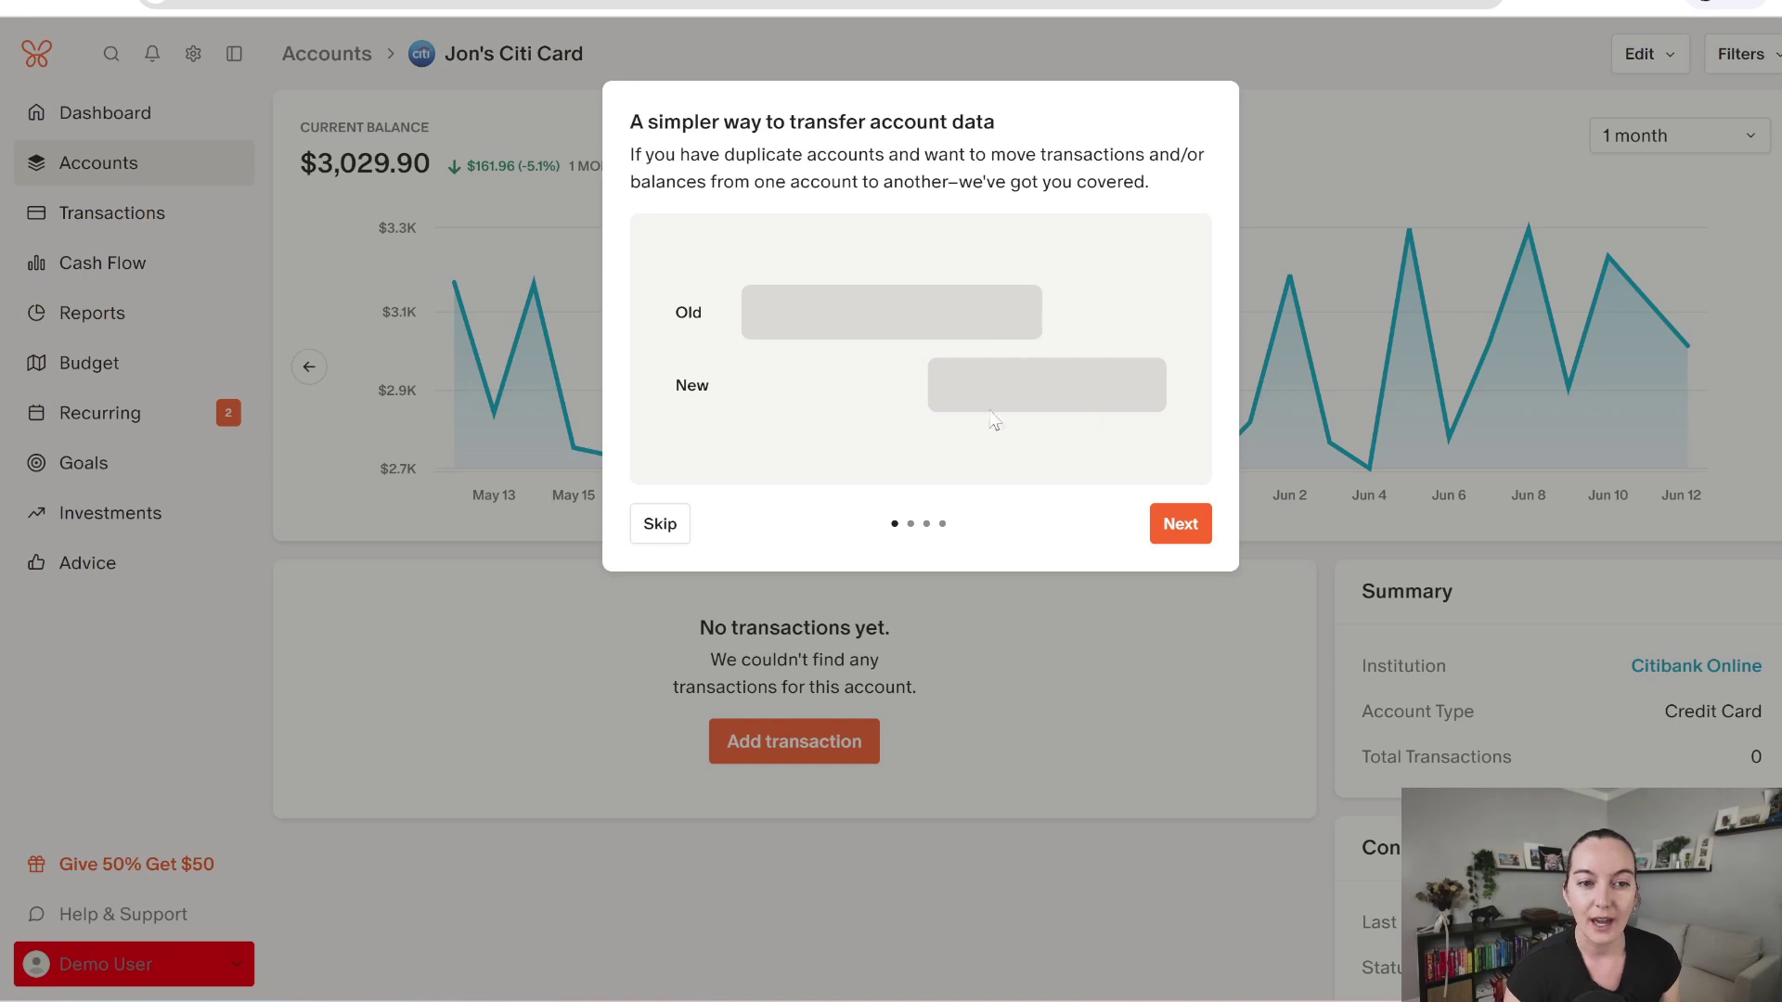
click(1180, 524)
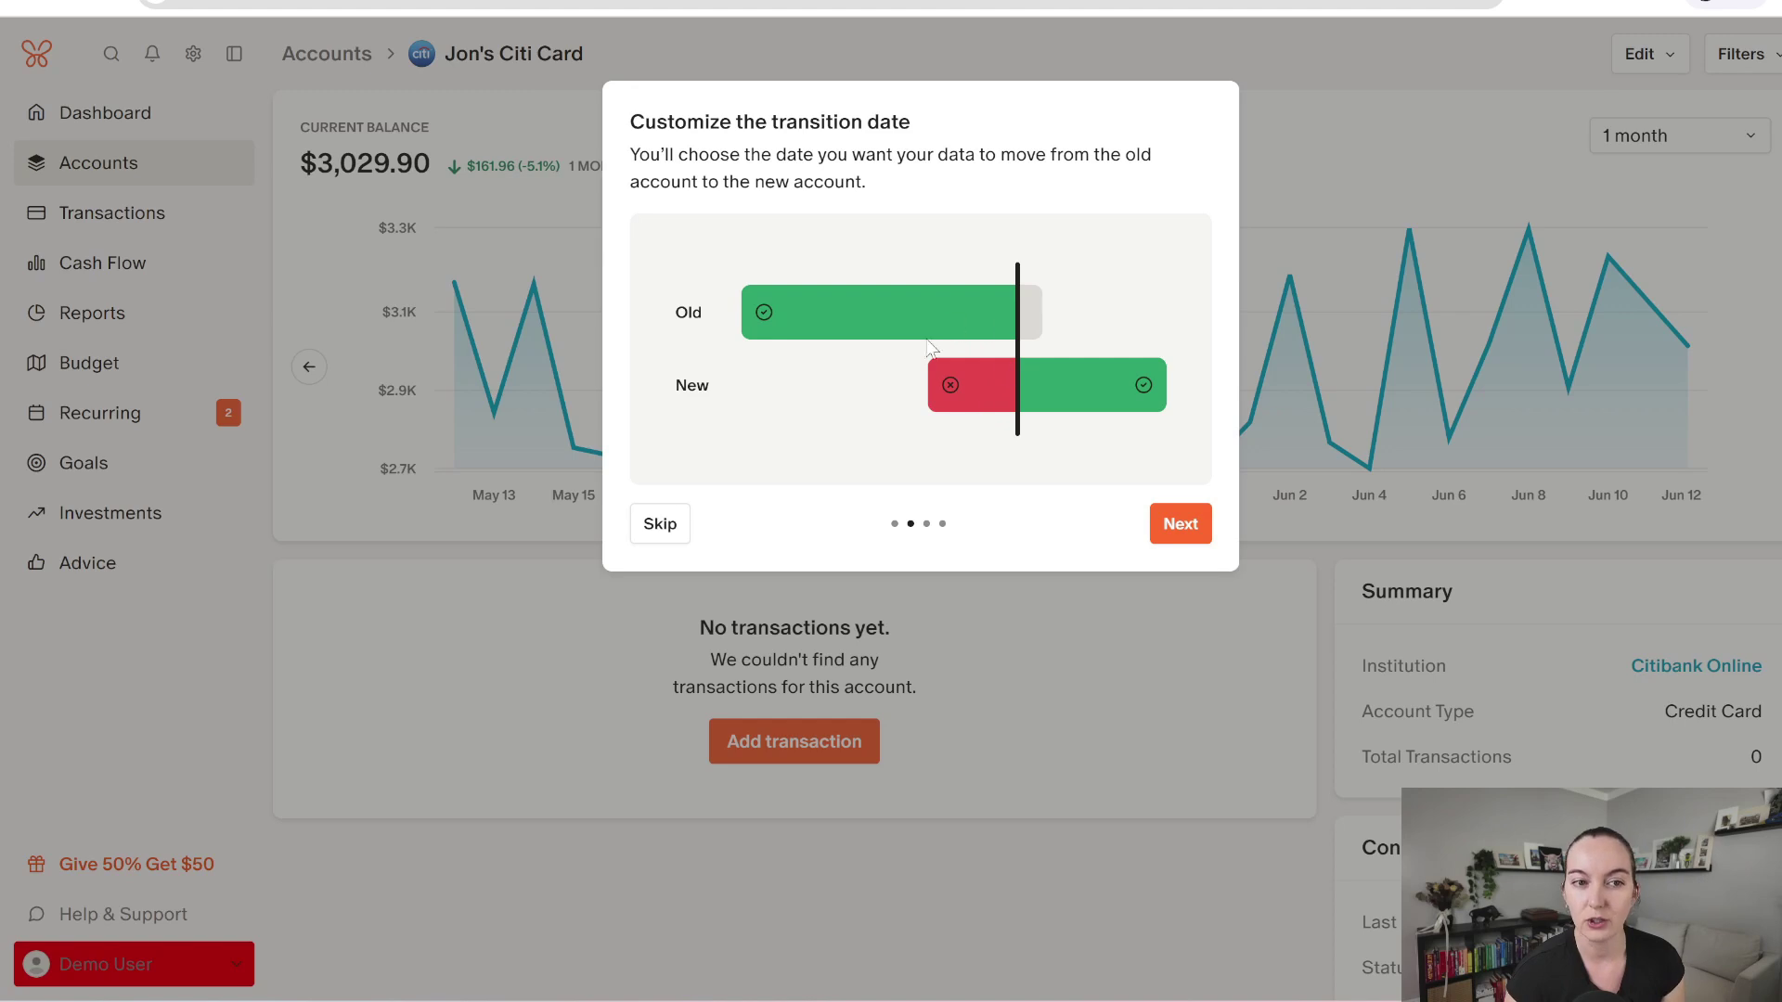
click(1162, 522)
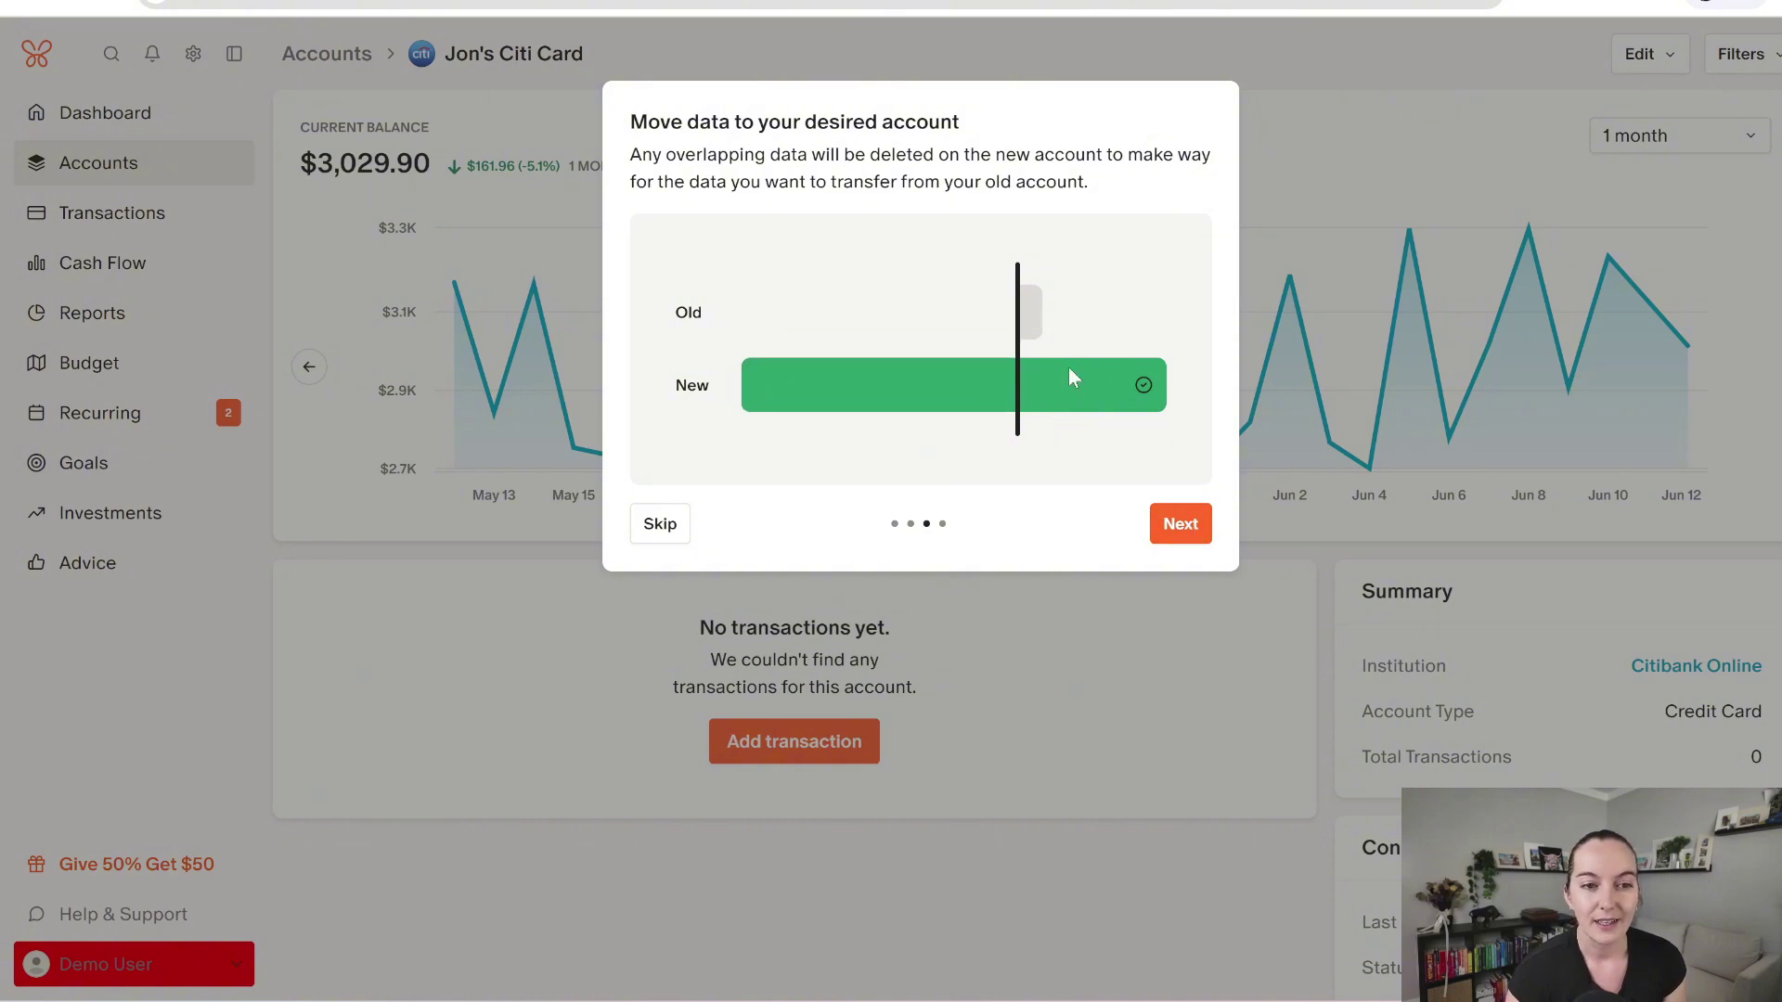
click(1181, 525)
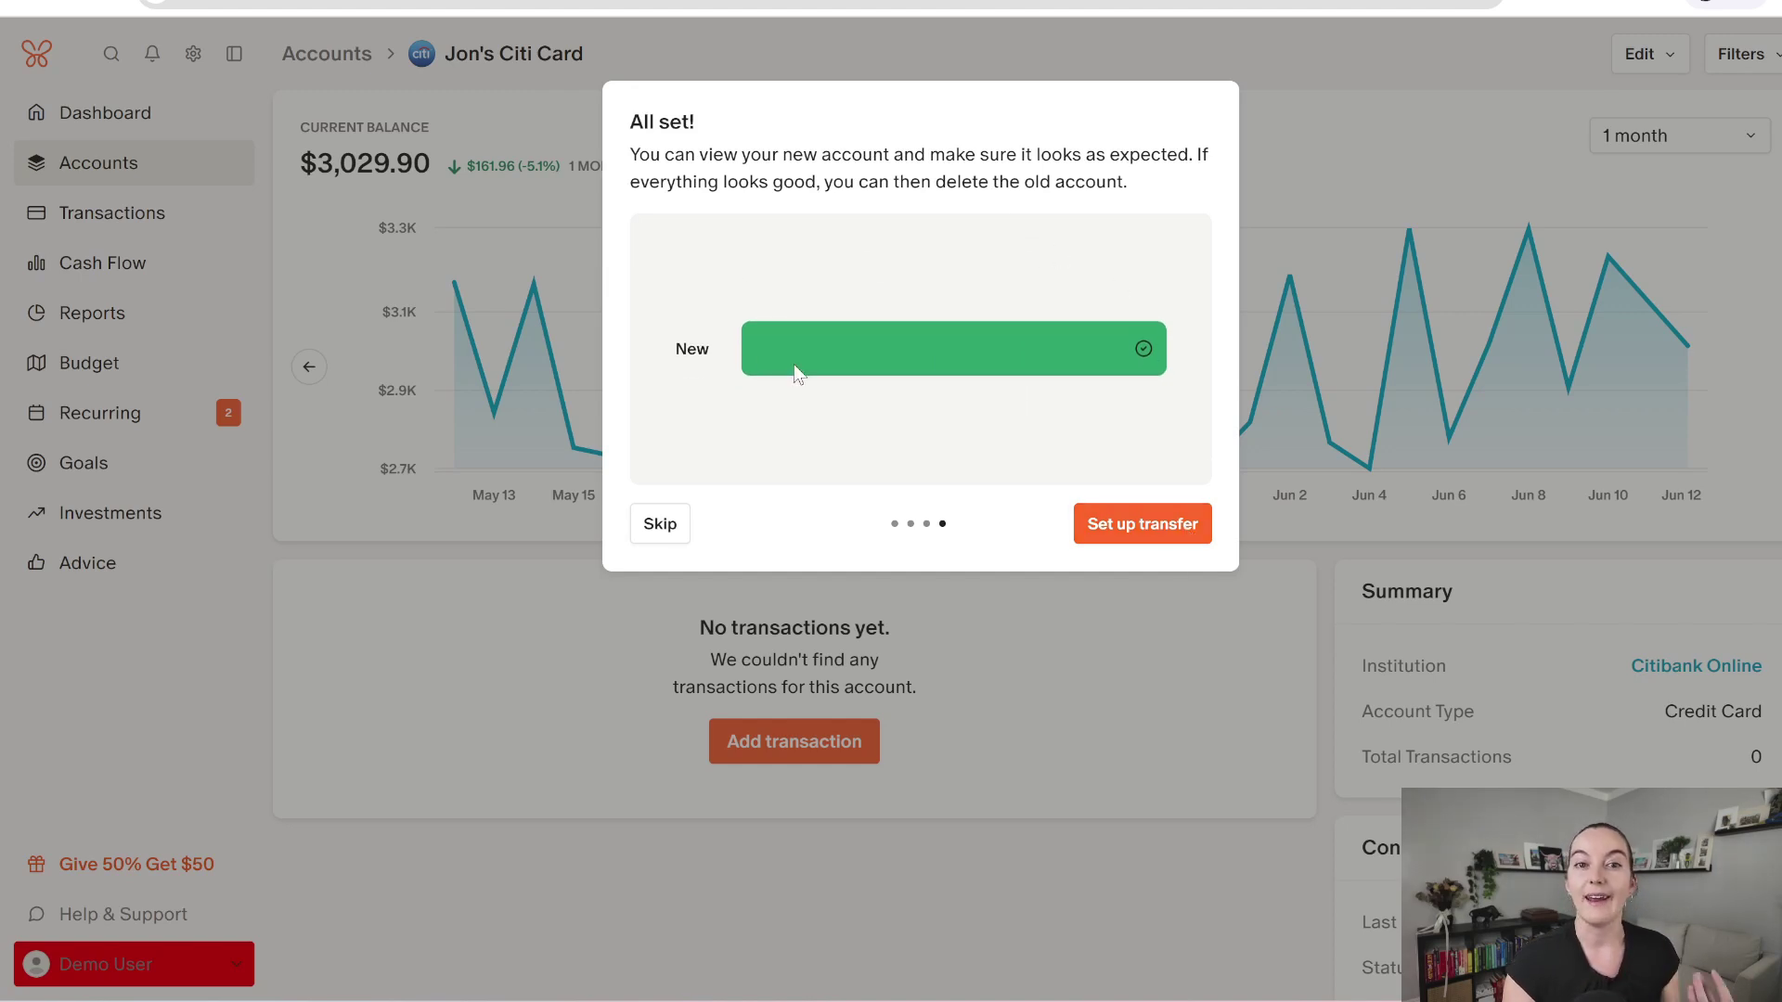
Step: Set up a transfer from the Citi card to the Amazon Prime card, go through to the Balances stage, and exit without transferring
click(1120, 541)
click(870, 483)
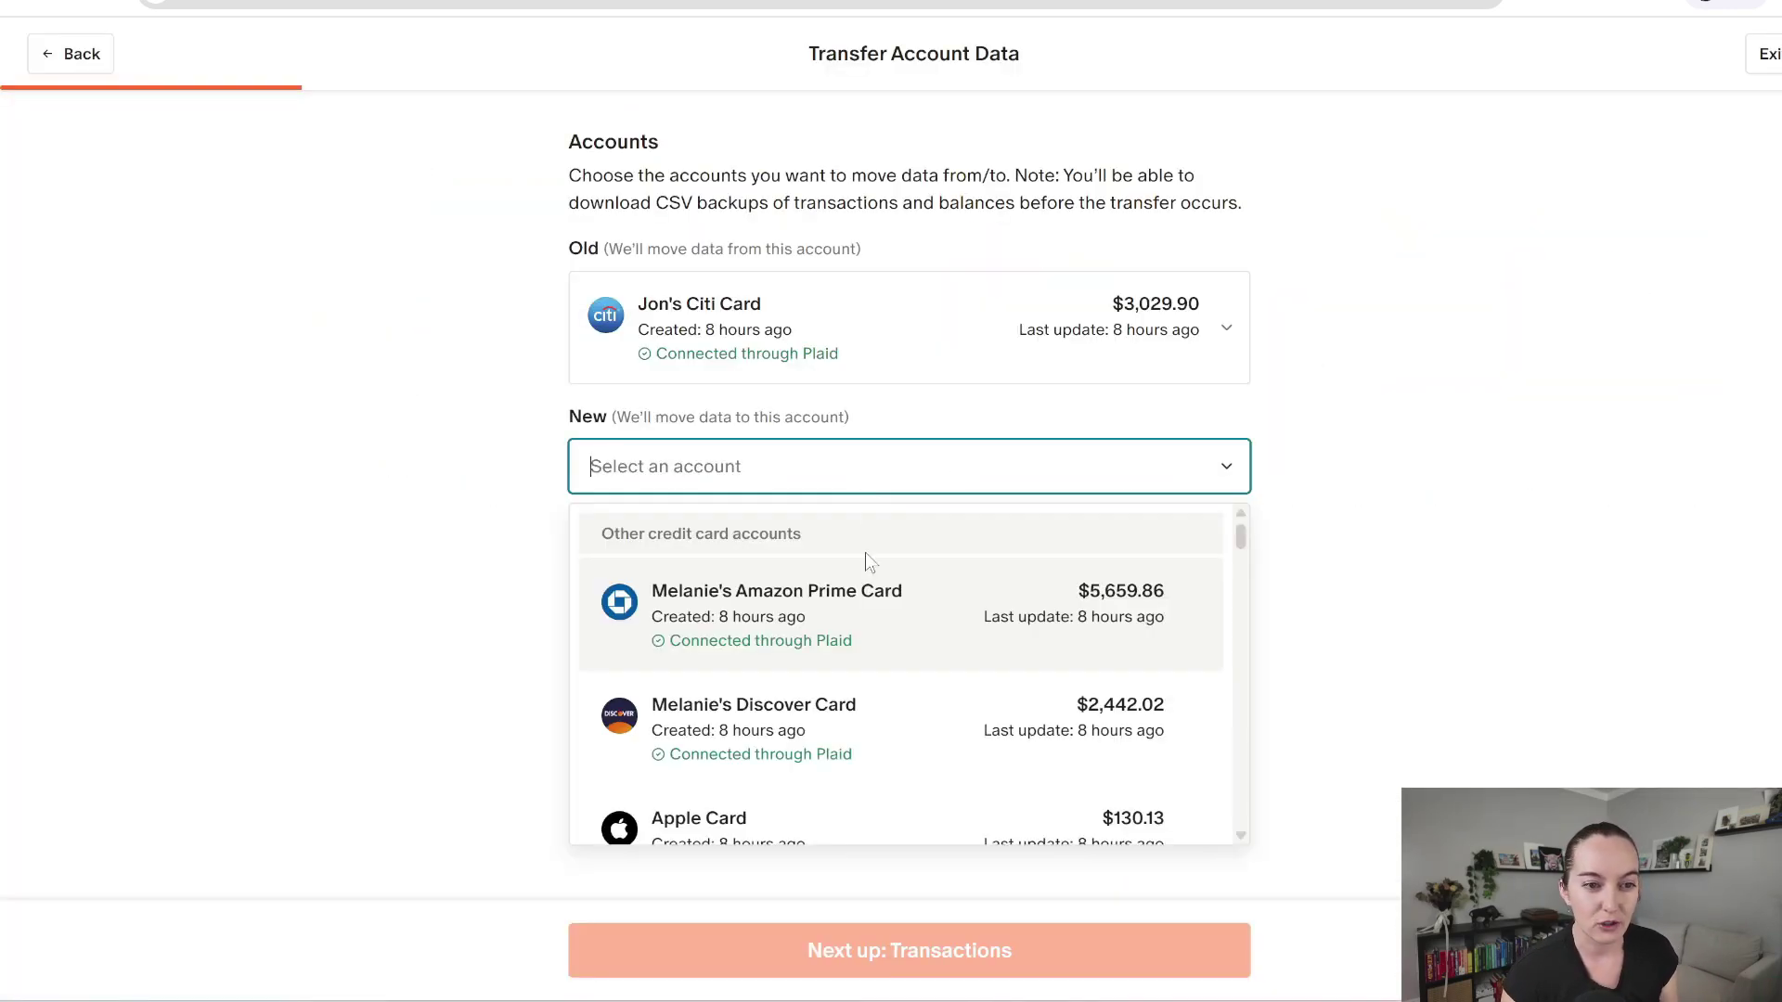
click(867, 640)
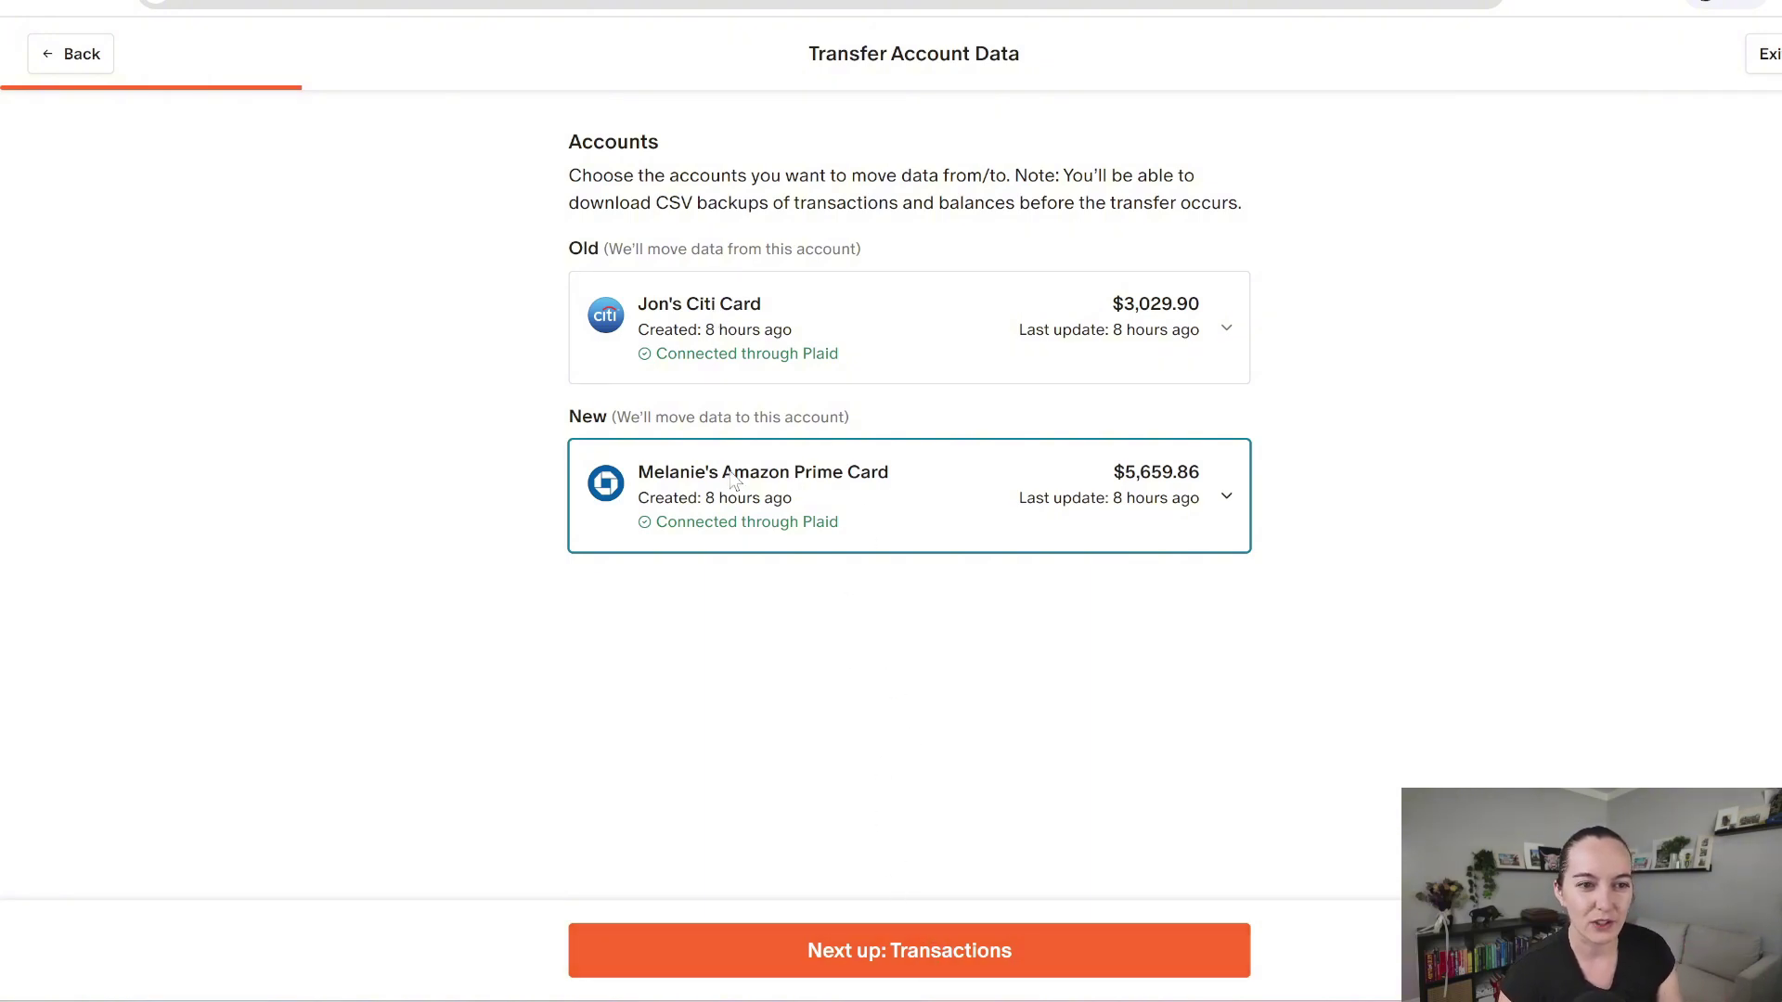
click(933, 956)
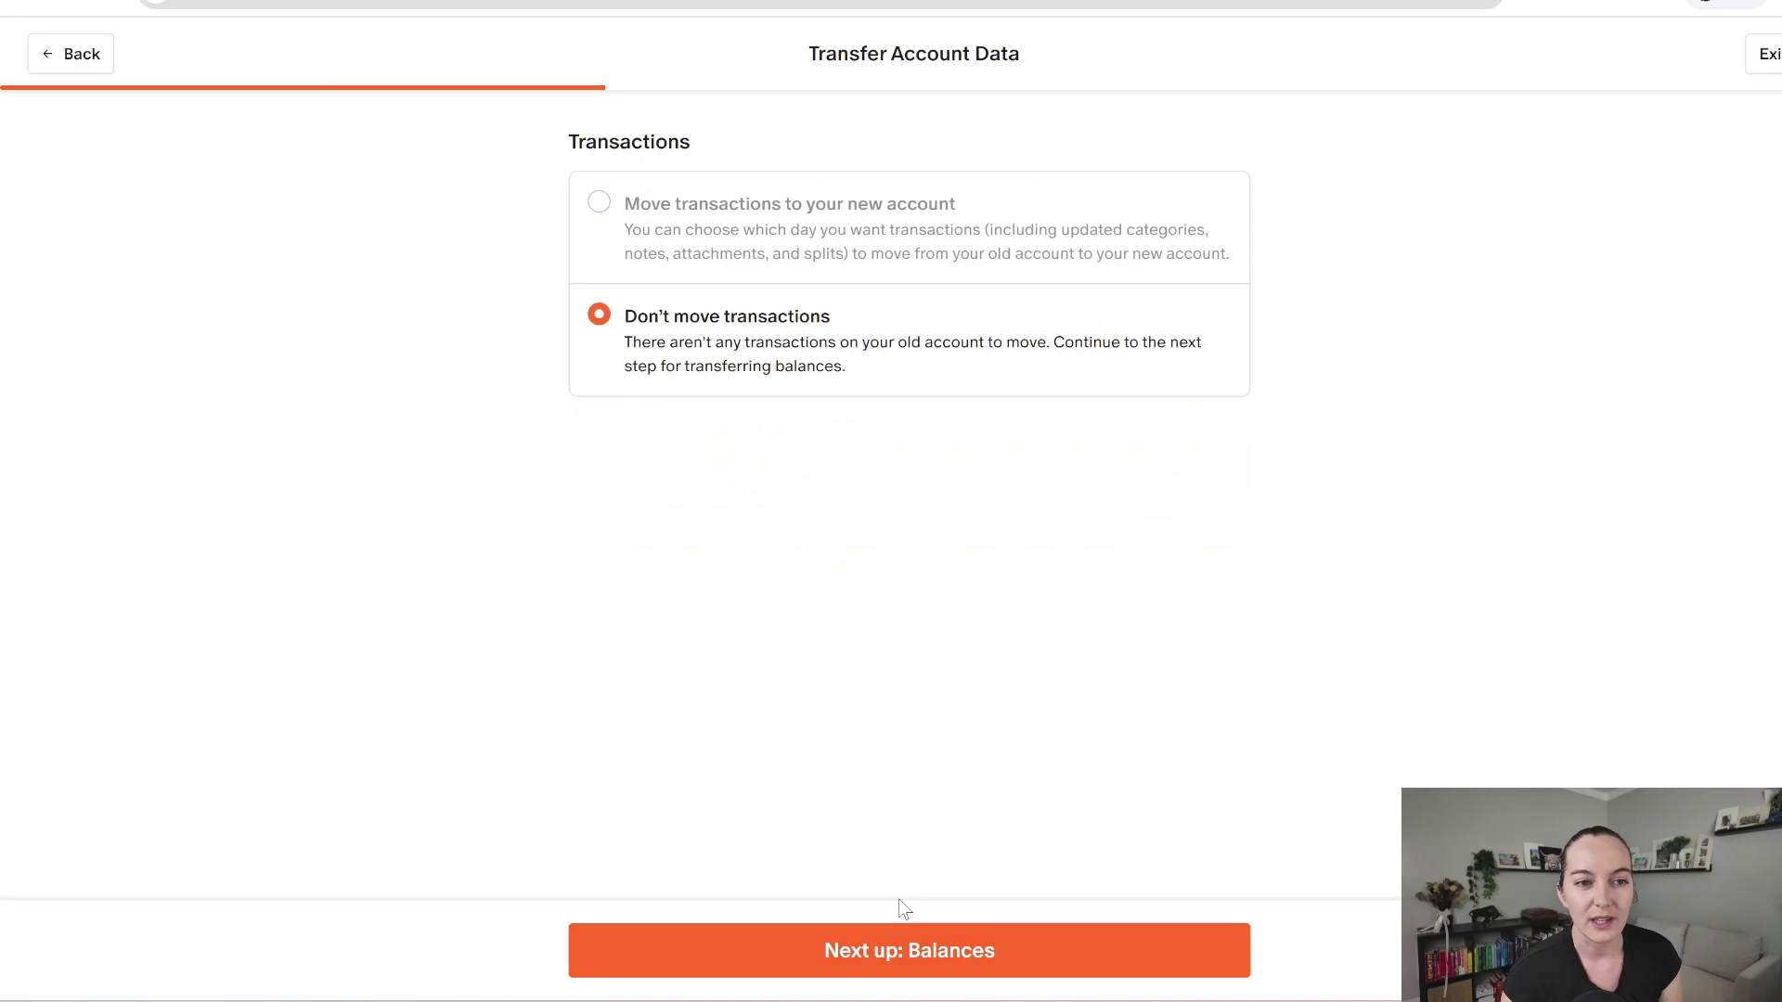
click(905, 960)
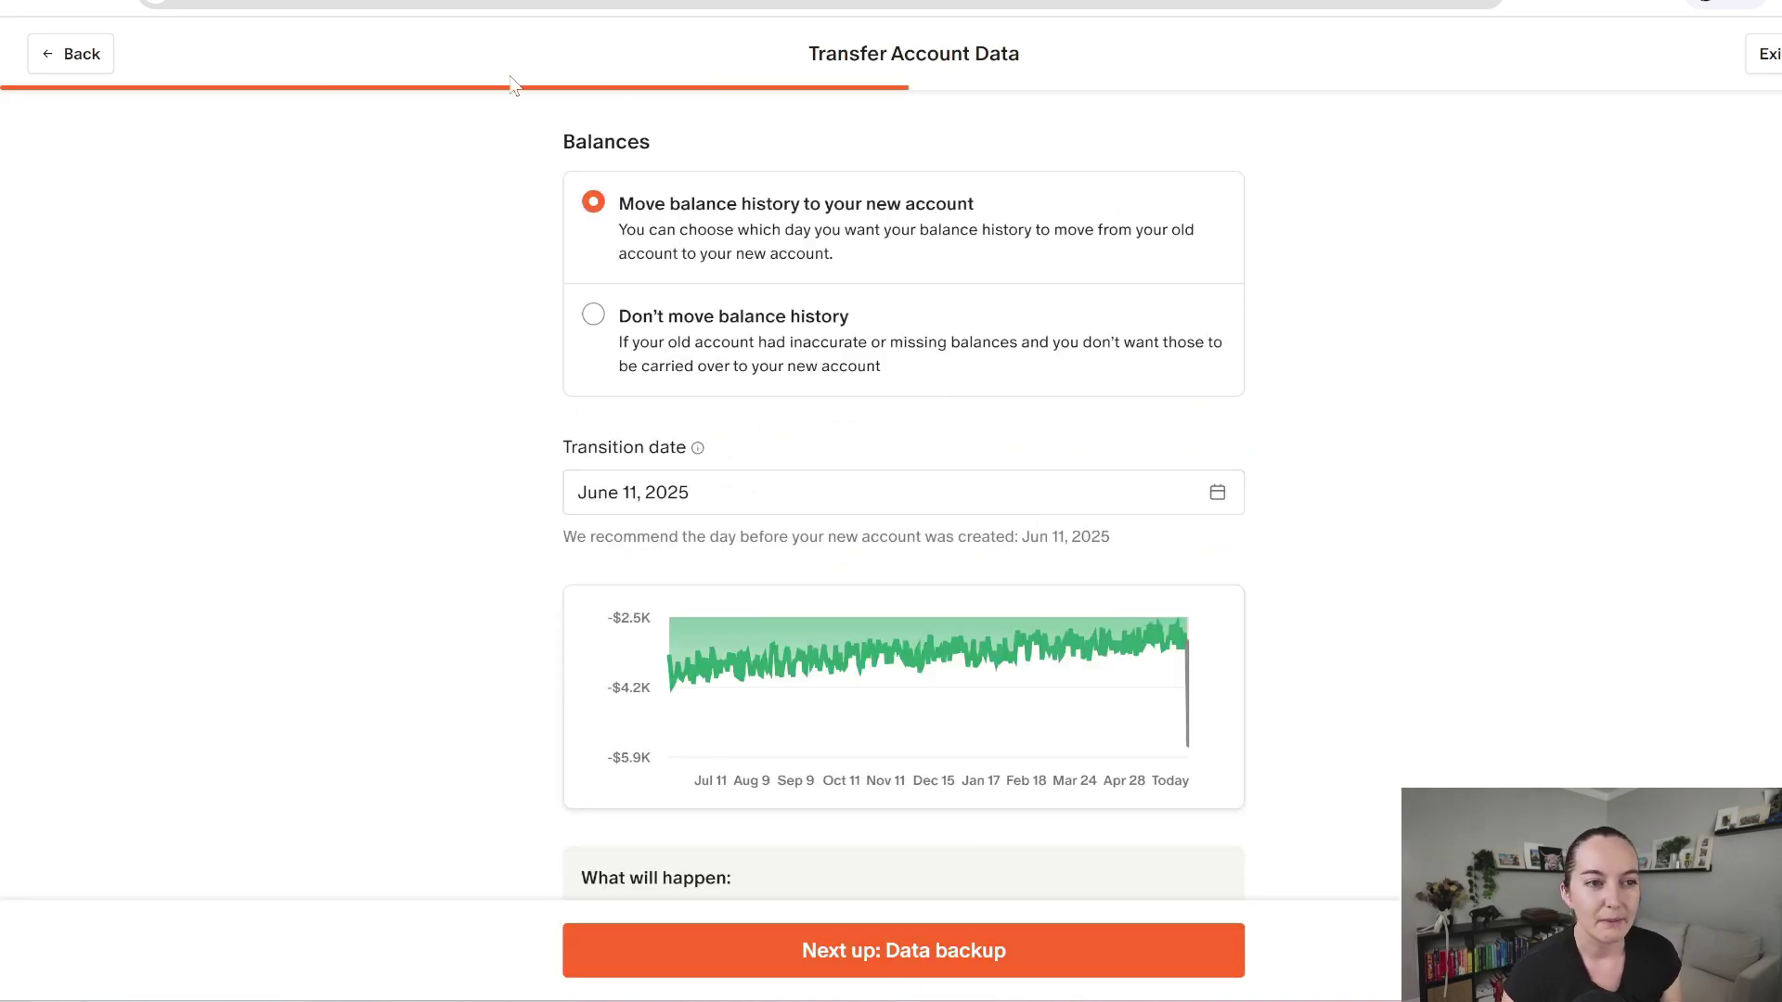
click(1757, 58)
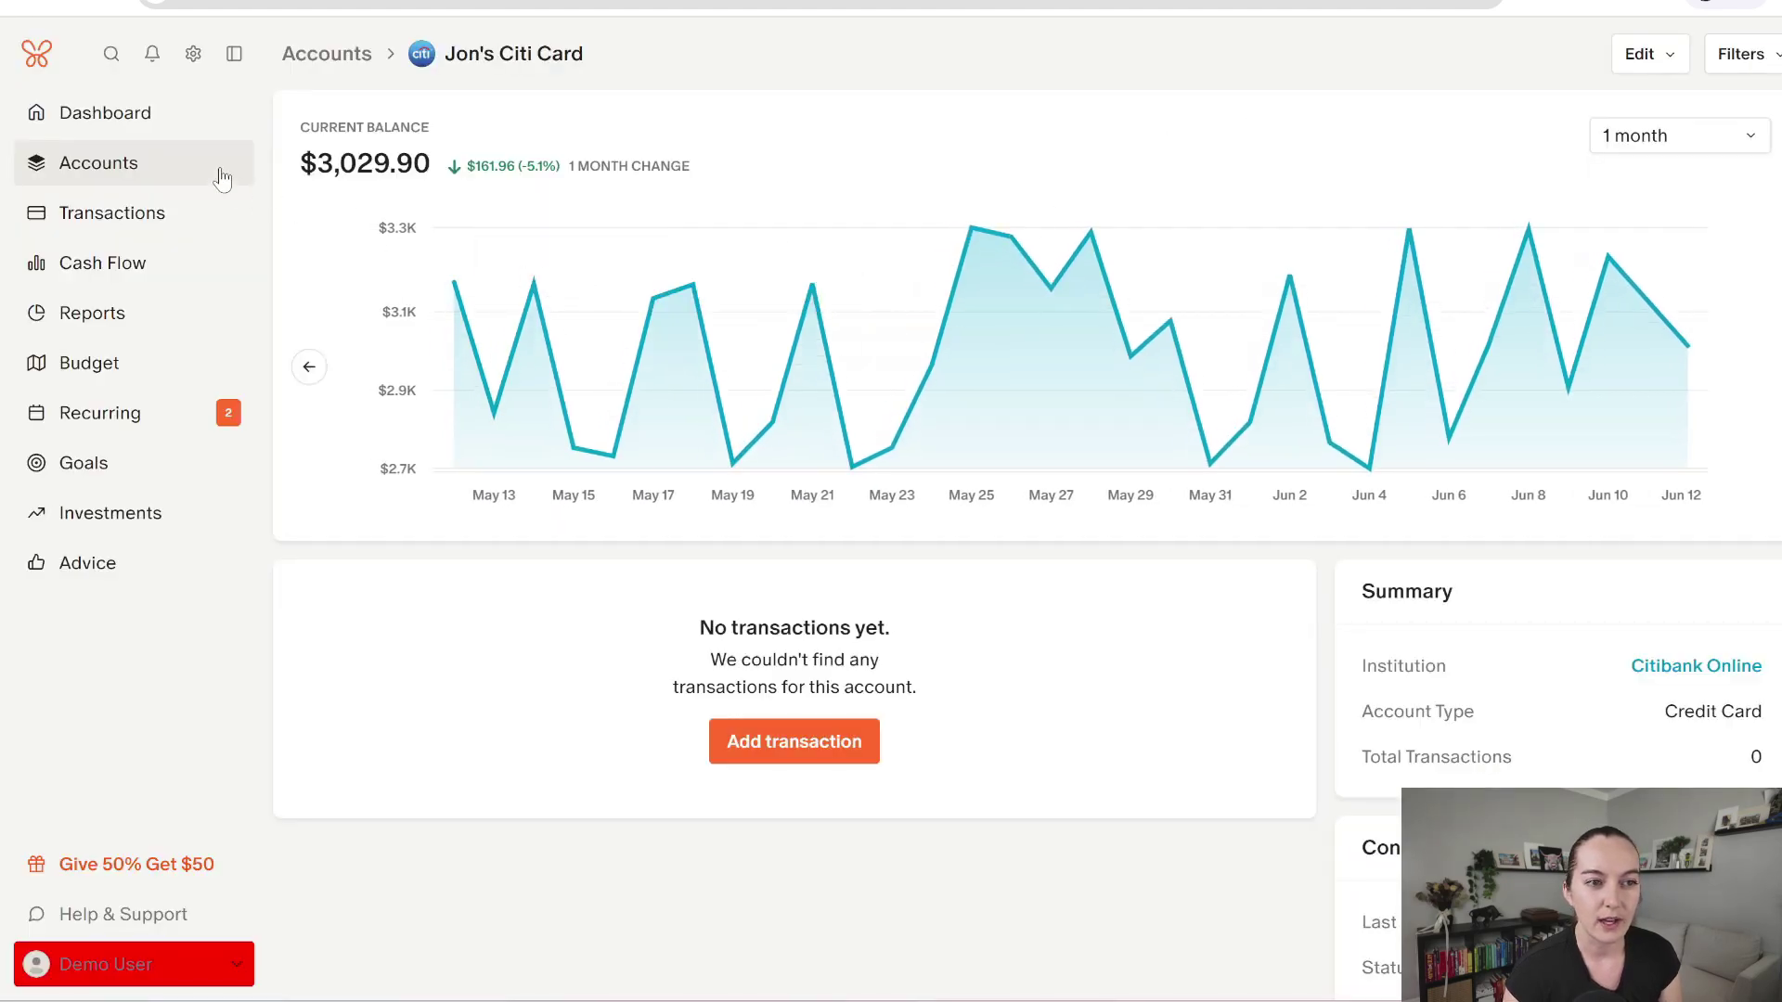
Step: Return to Accounts, search the institutions for venmo when adding an account, and close the search without connecting
click(230, 174)
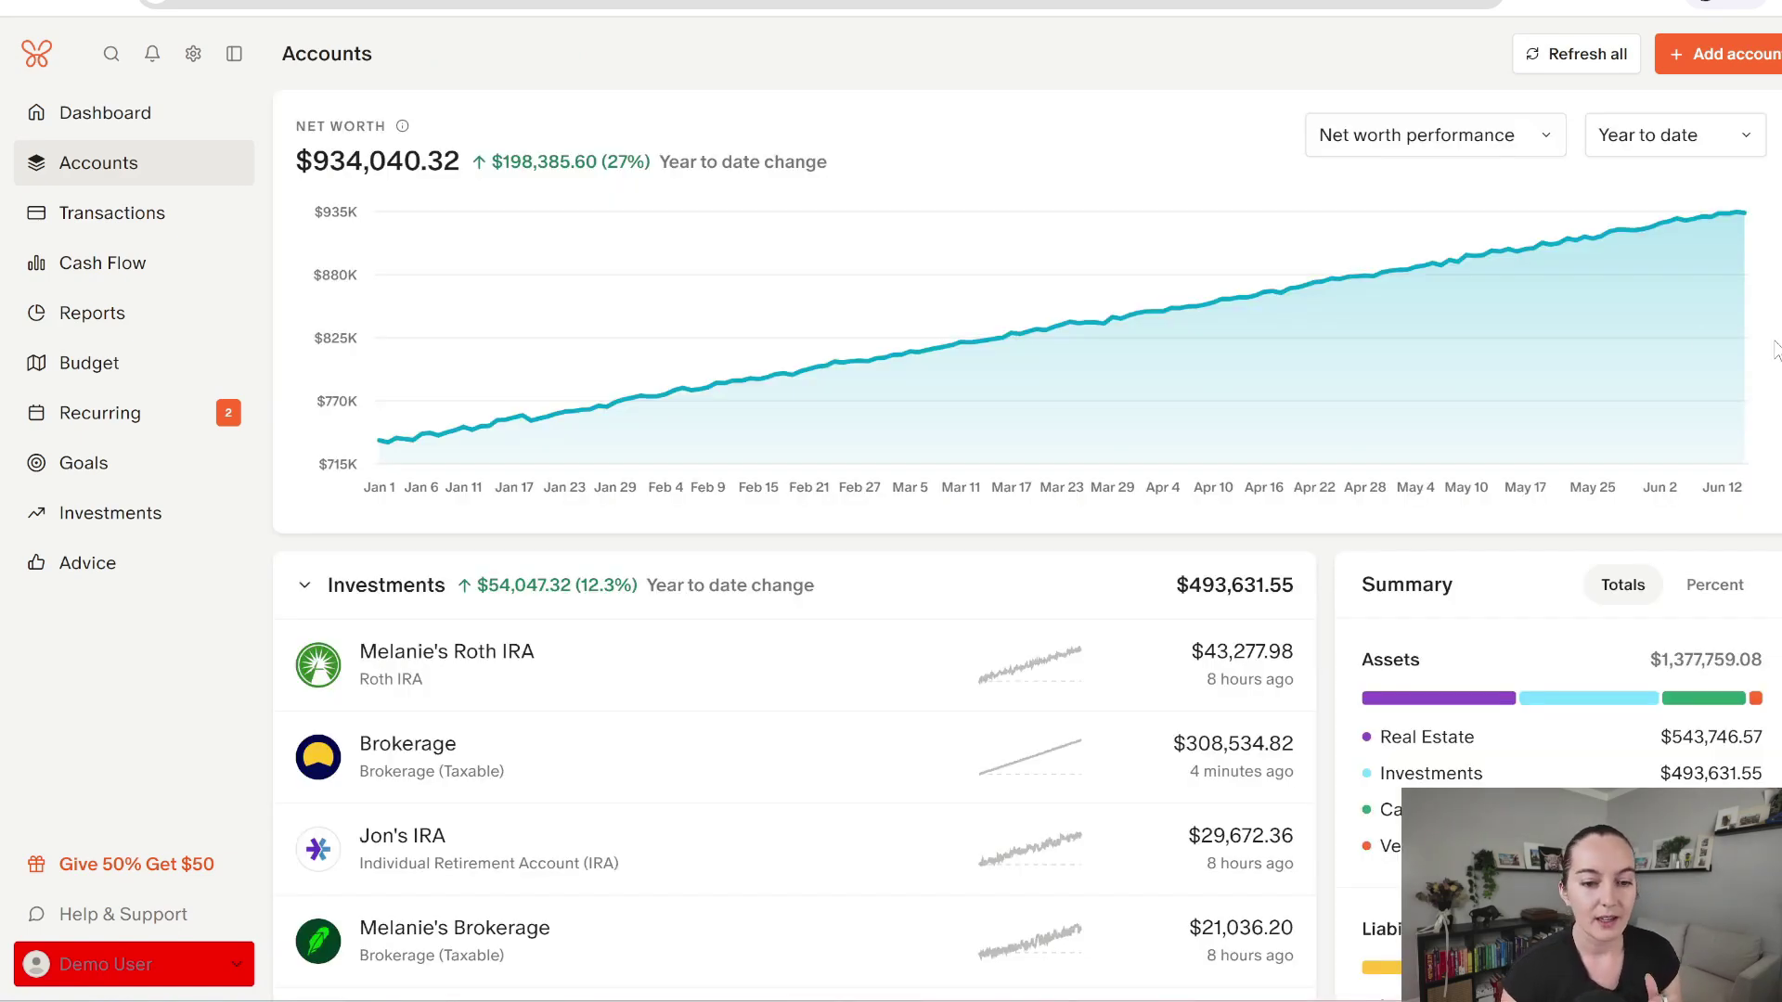
click(1687, 64)
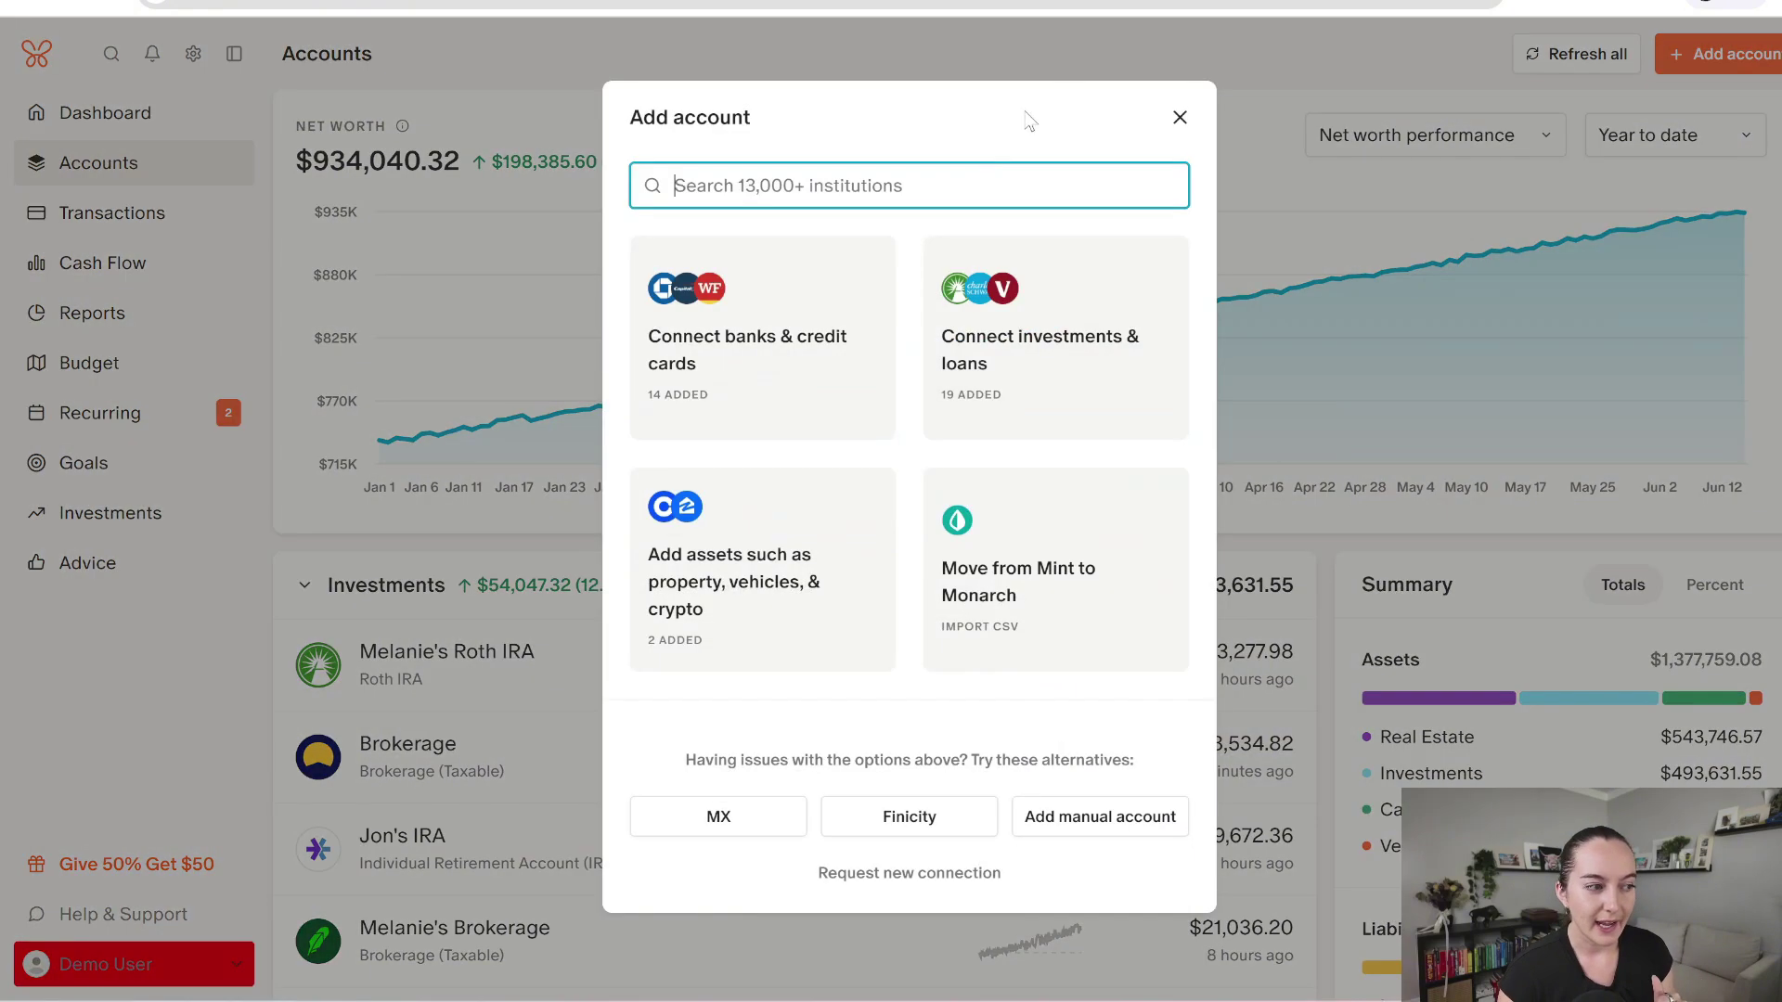
text(venmo)
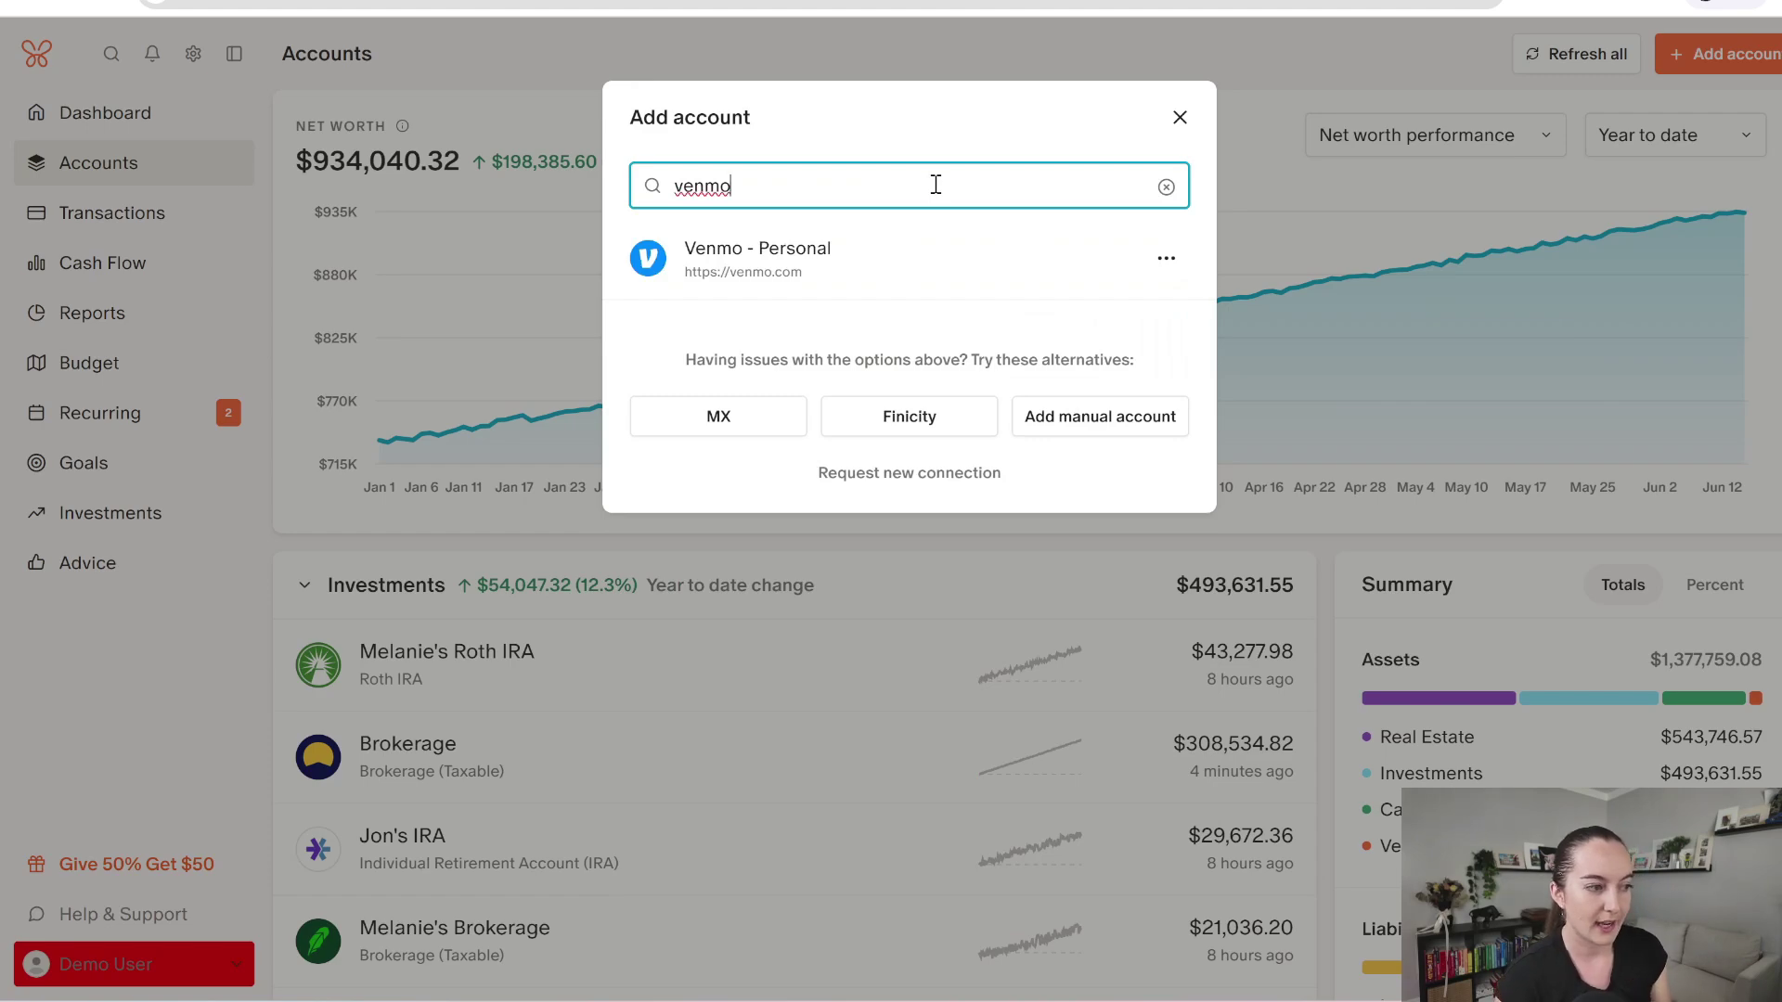
click(1181, 119)
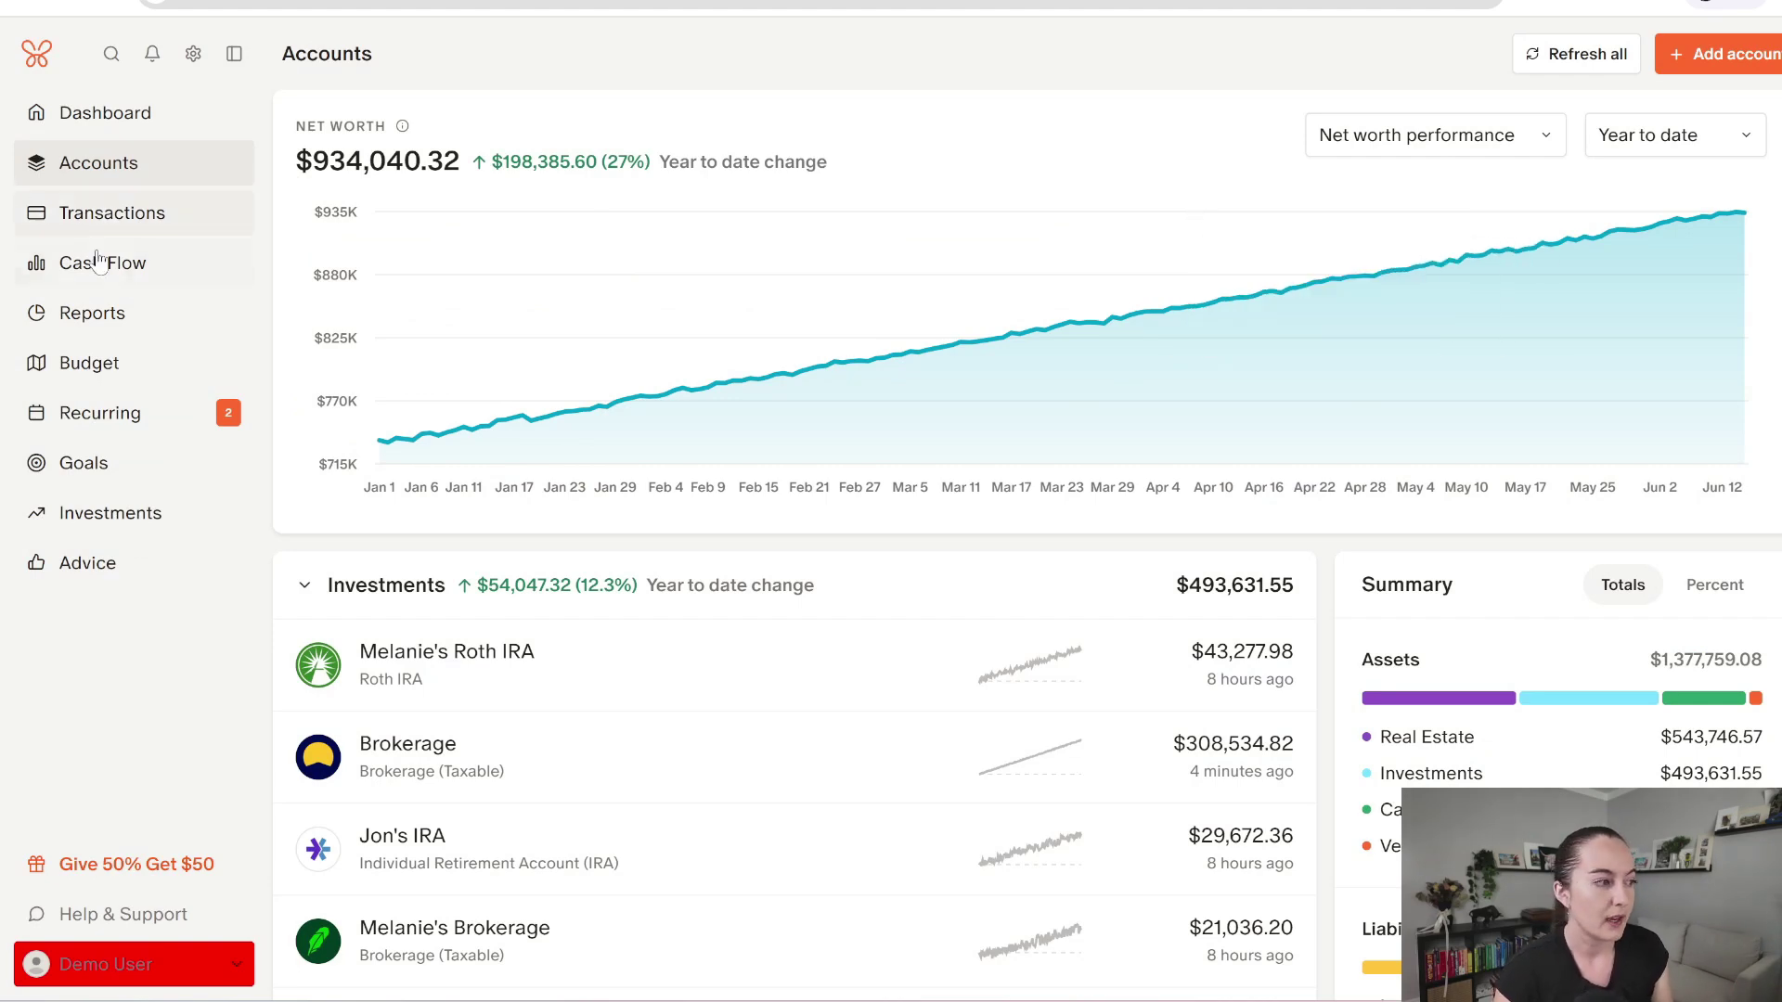
Step: Open the Cash Flow report and check which category filters are selected
click(139, 330)
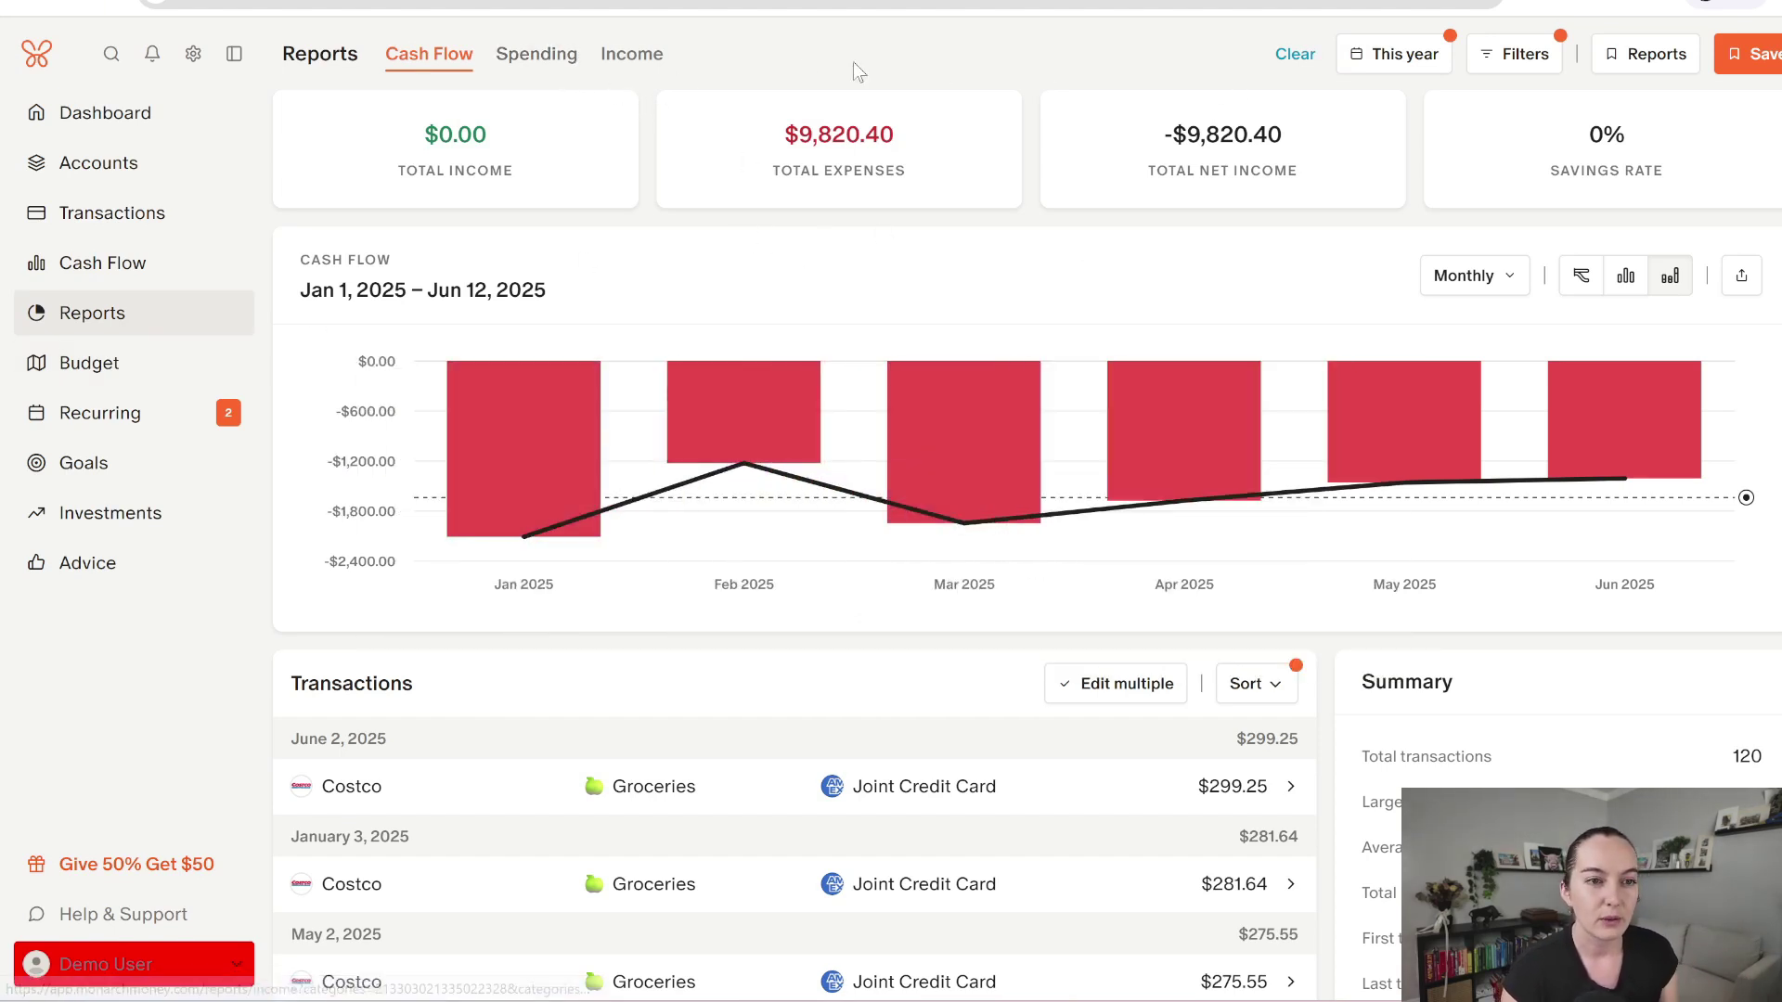
click(1518, 72)
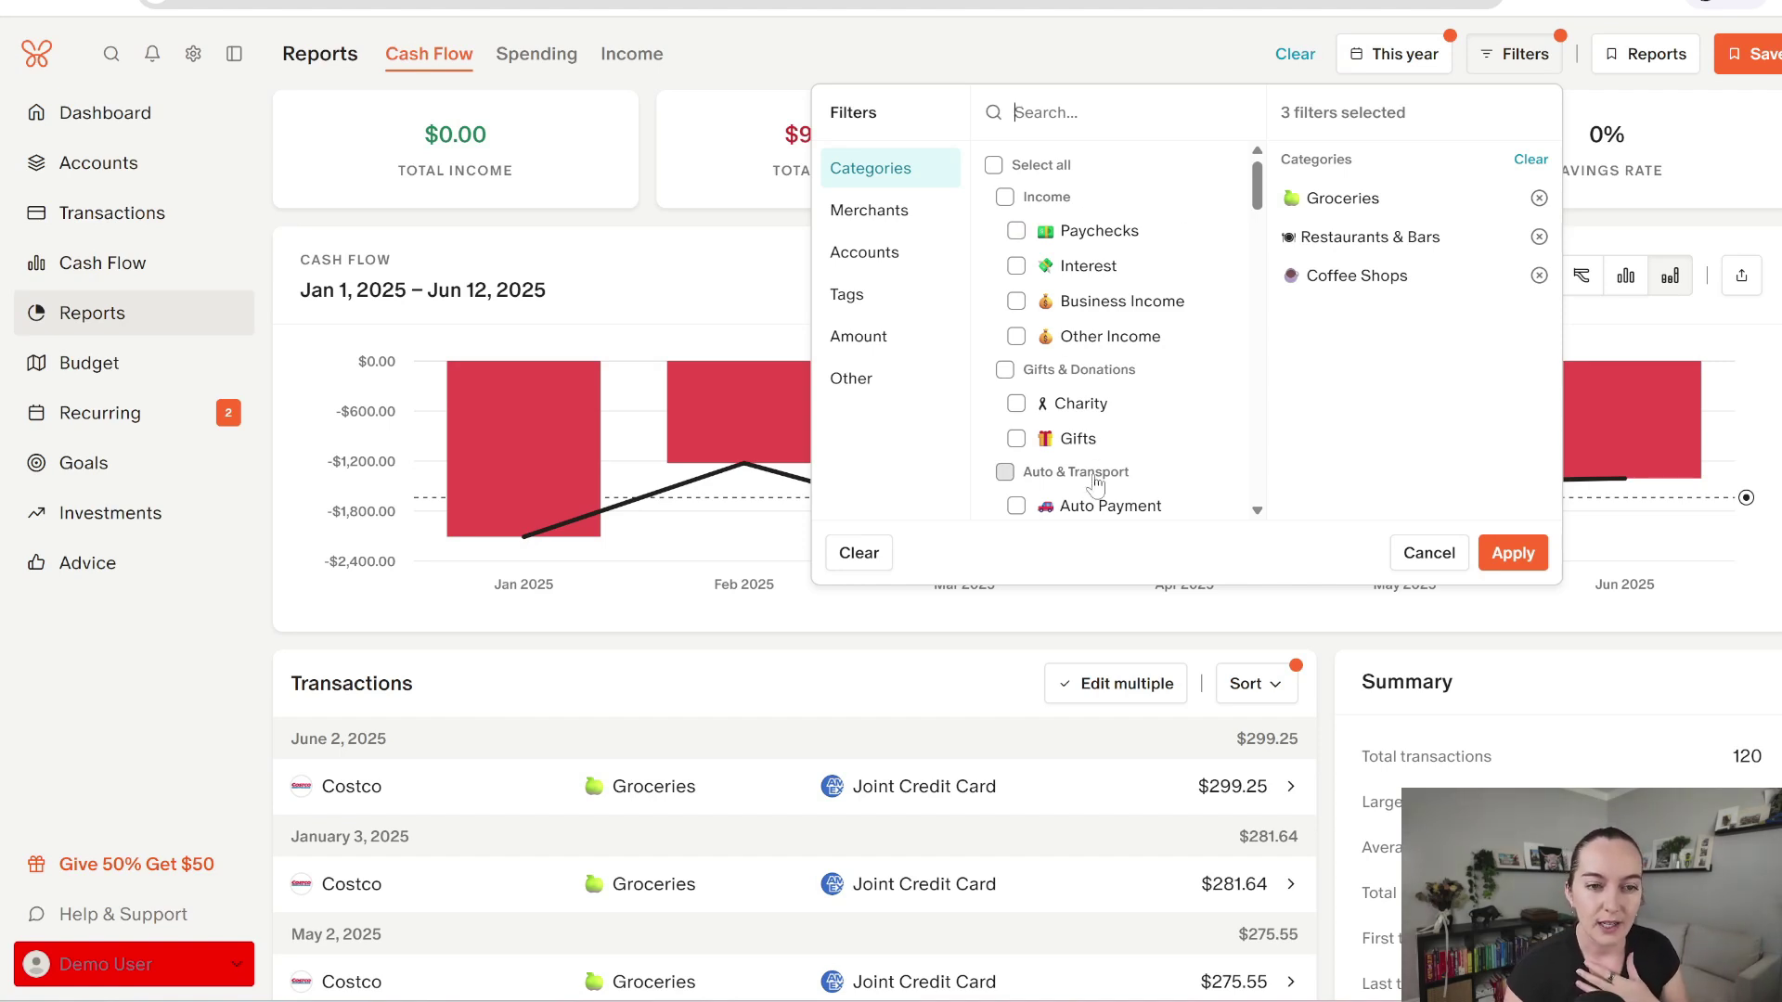
click(687, 269)
Step: Show the Spending report and apply the category filter with Groceries, Restaurants & Bars and Coffee Shops selected
click(576, 56)
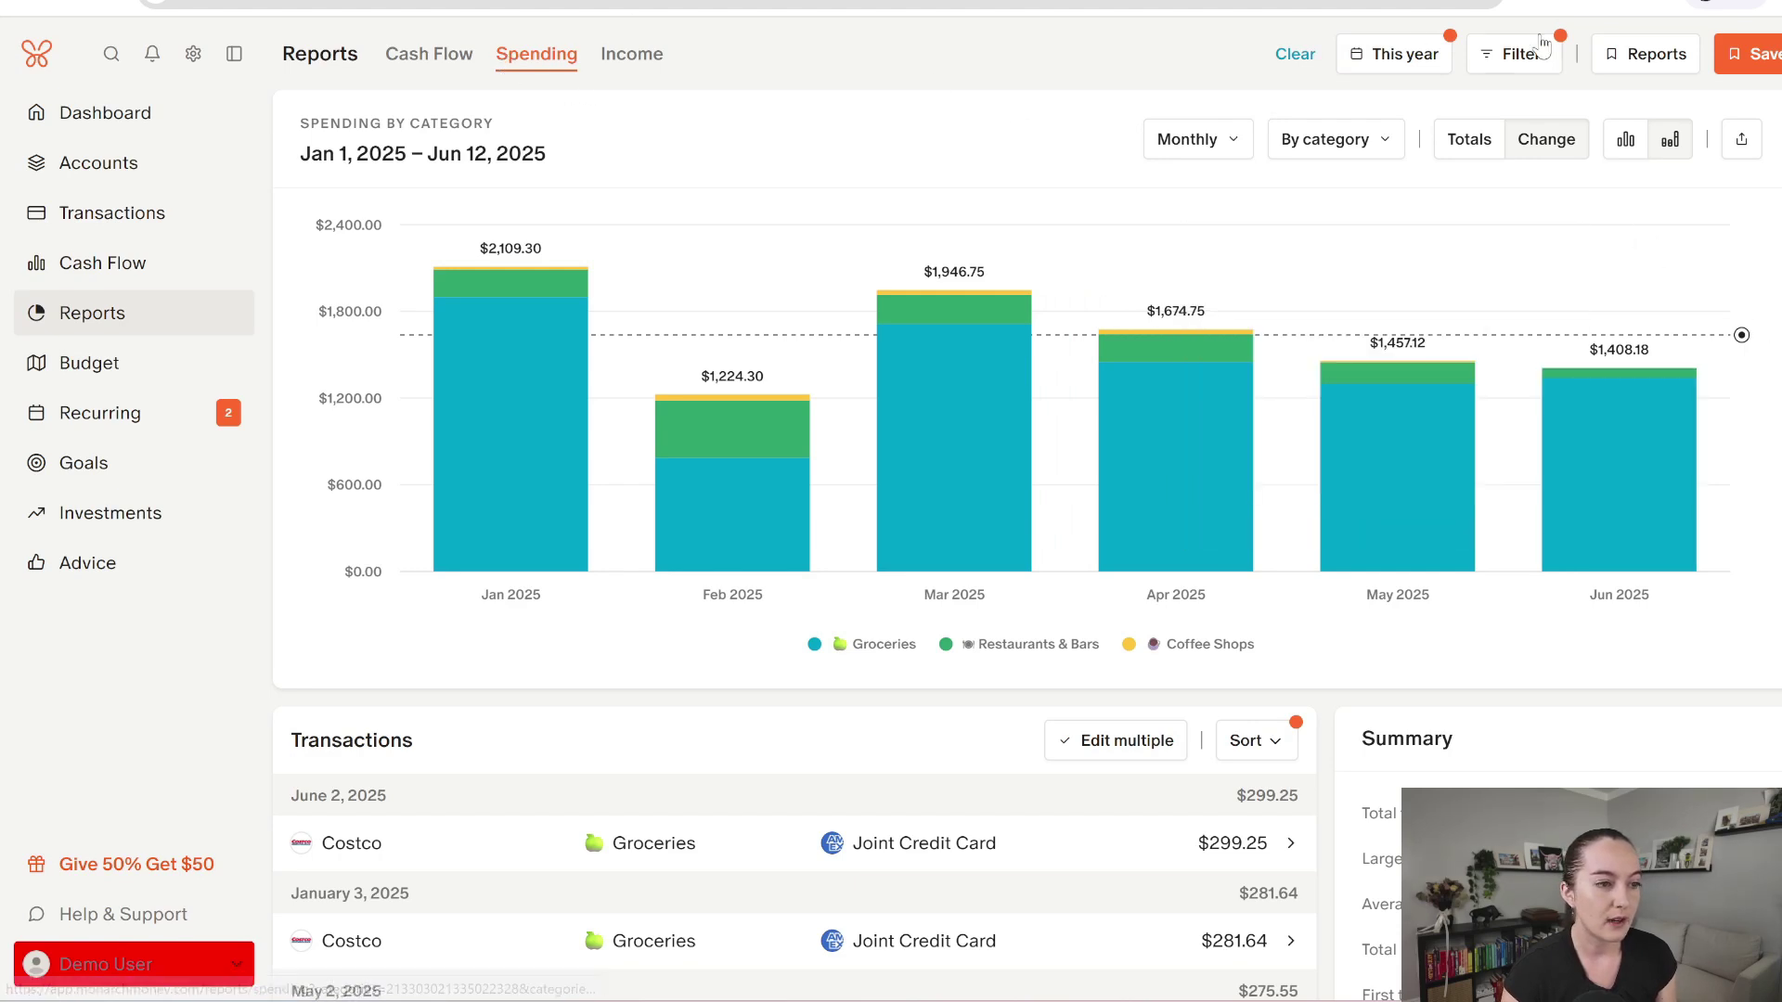
click(1517, 54)
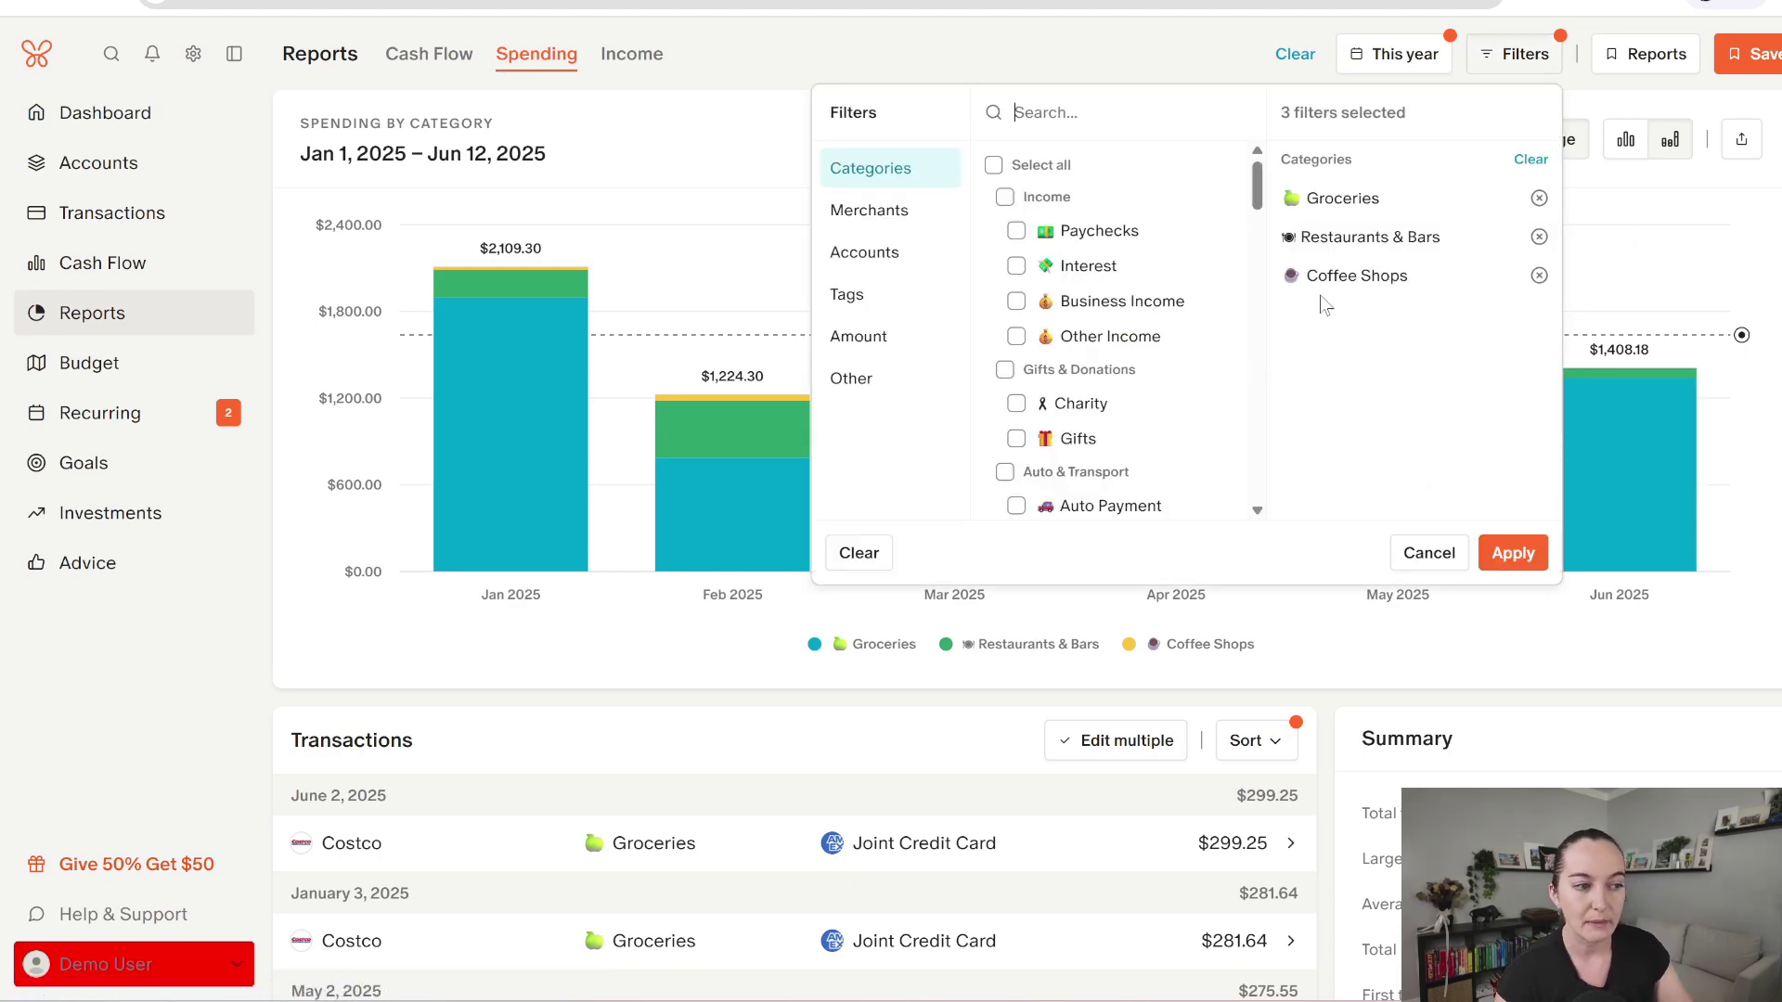
scroll(1123, 335, down, 8)
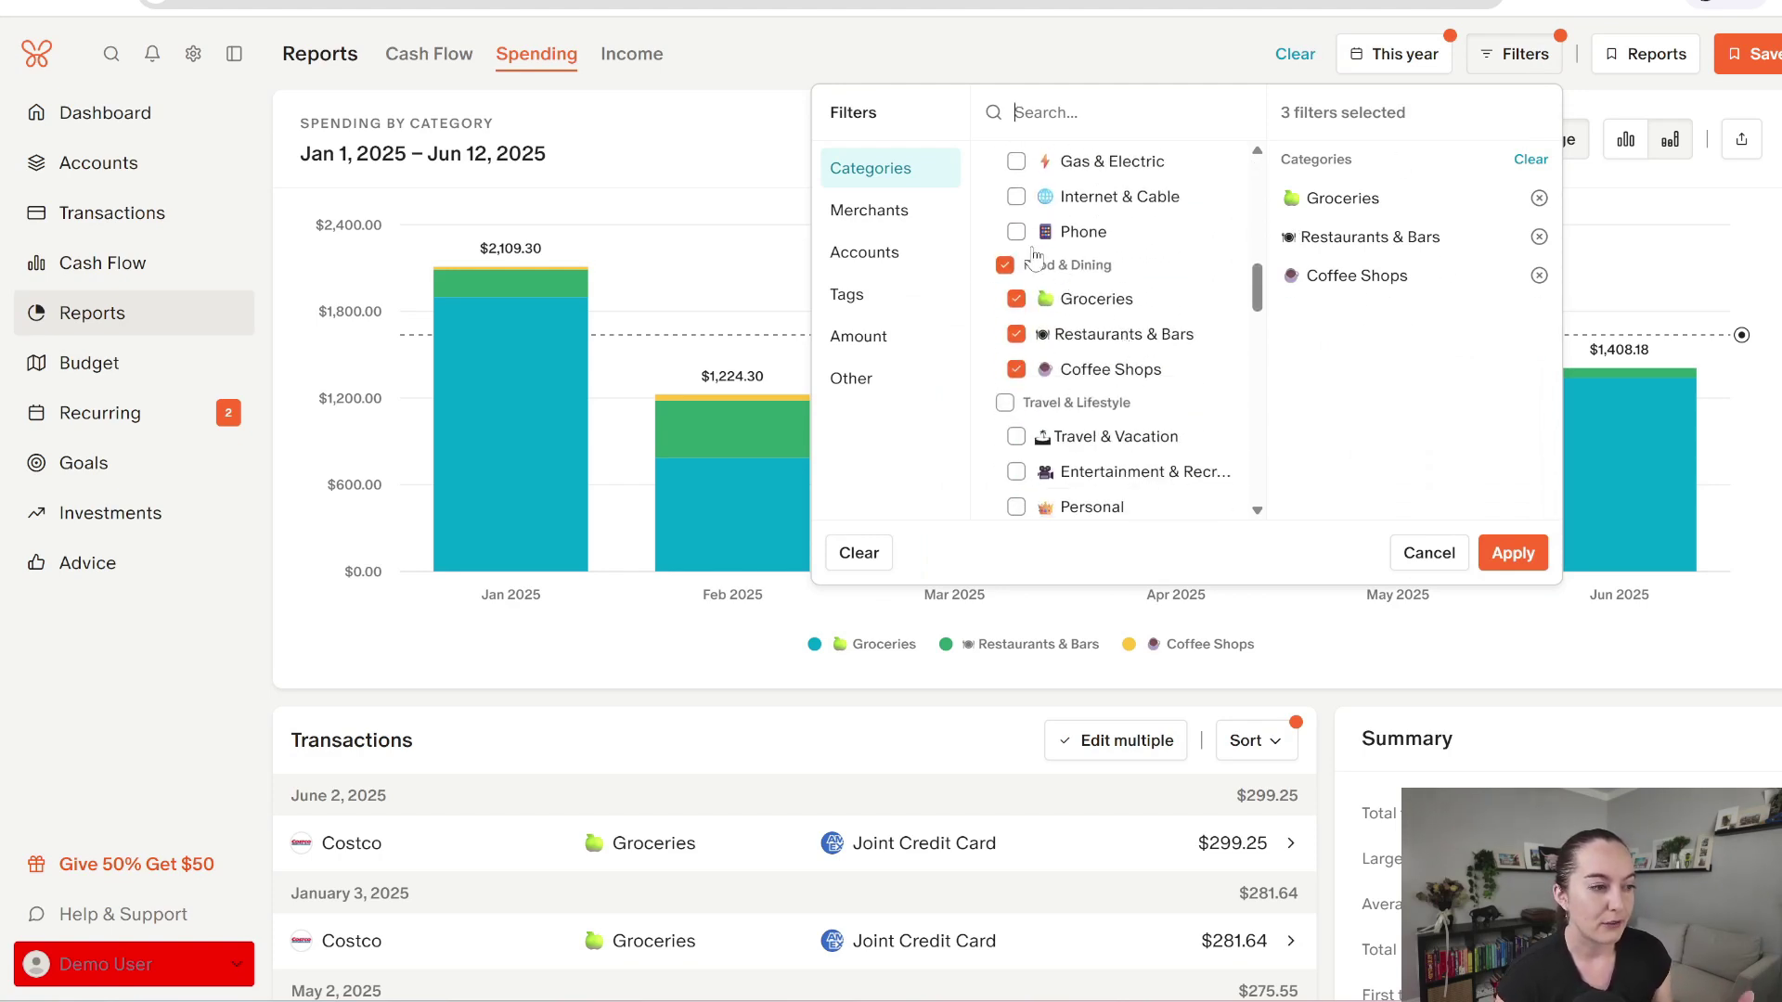
click(1488, 554)
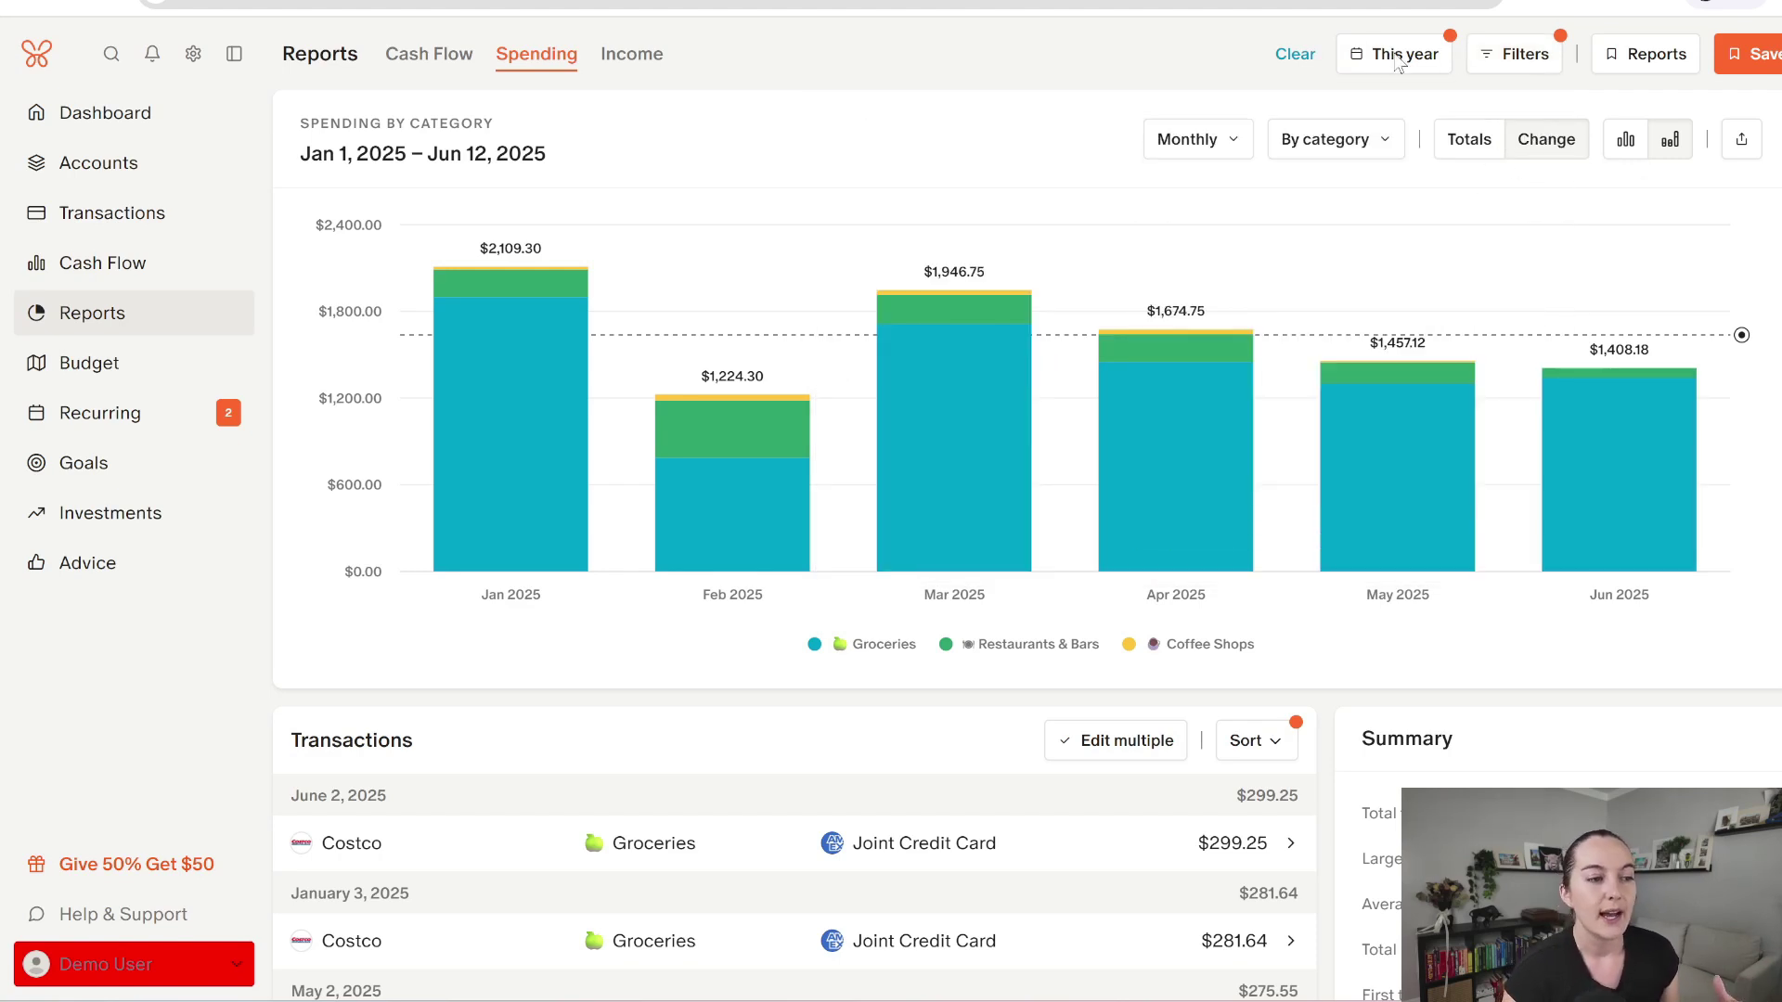
Step: Check the spending chart's average and median, and preview the options for saving the report without saving it
mouse_move(1744, 341)
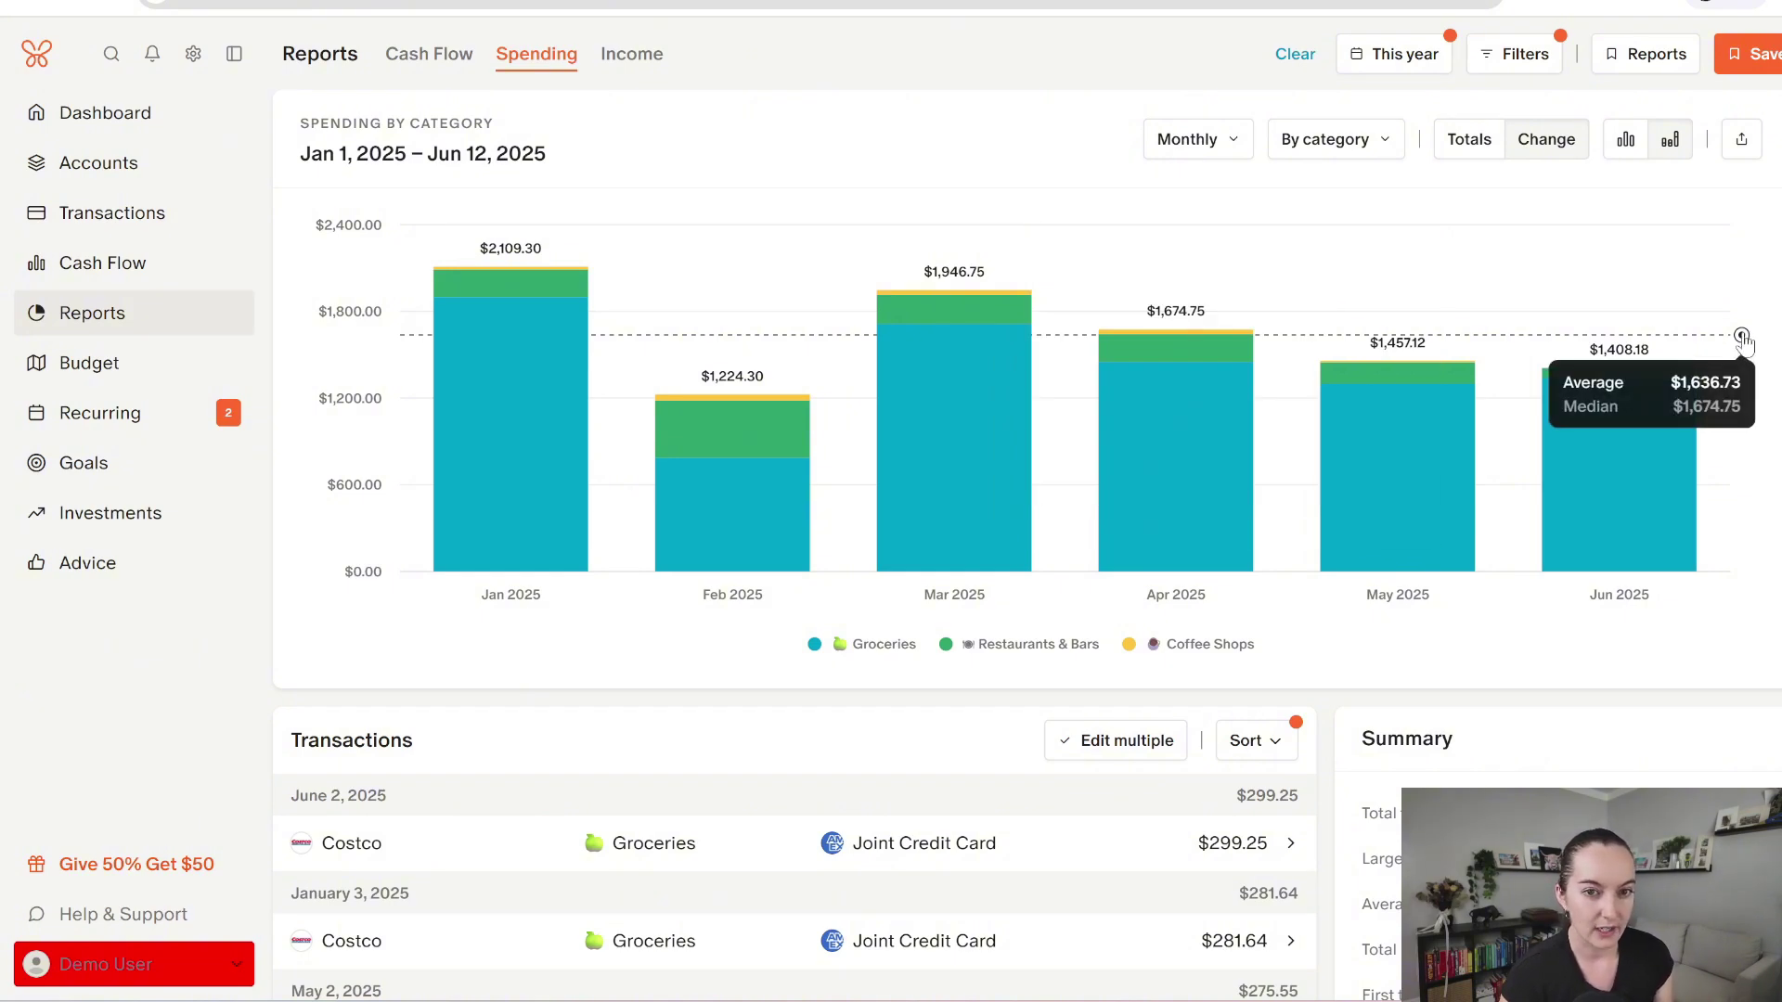
click(1740, 63)
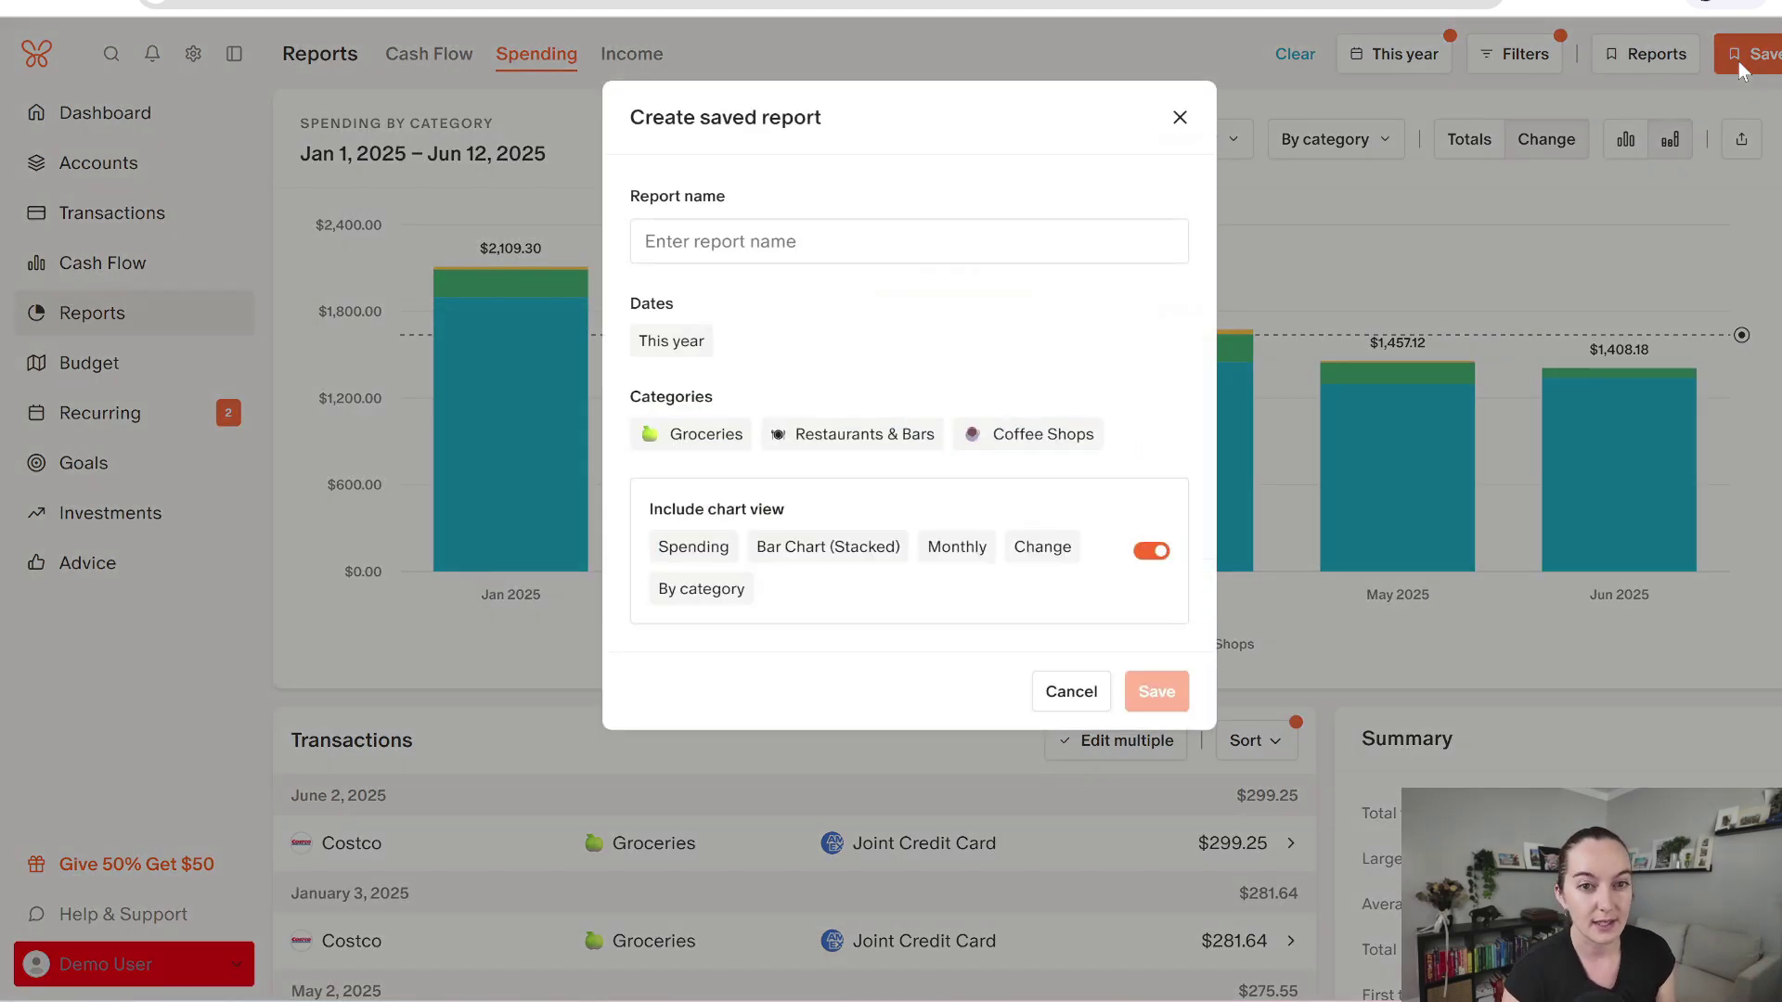
click(1180, 118)
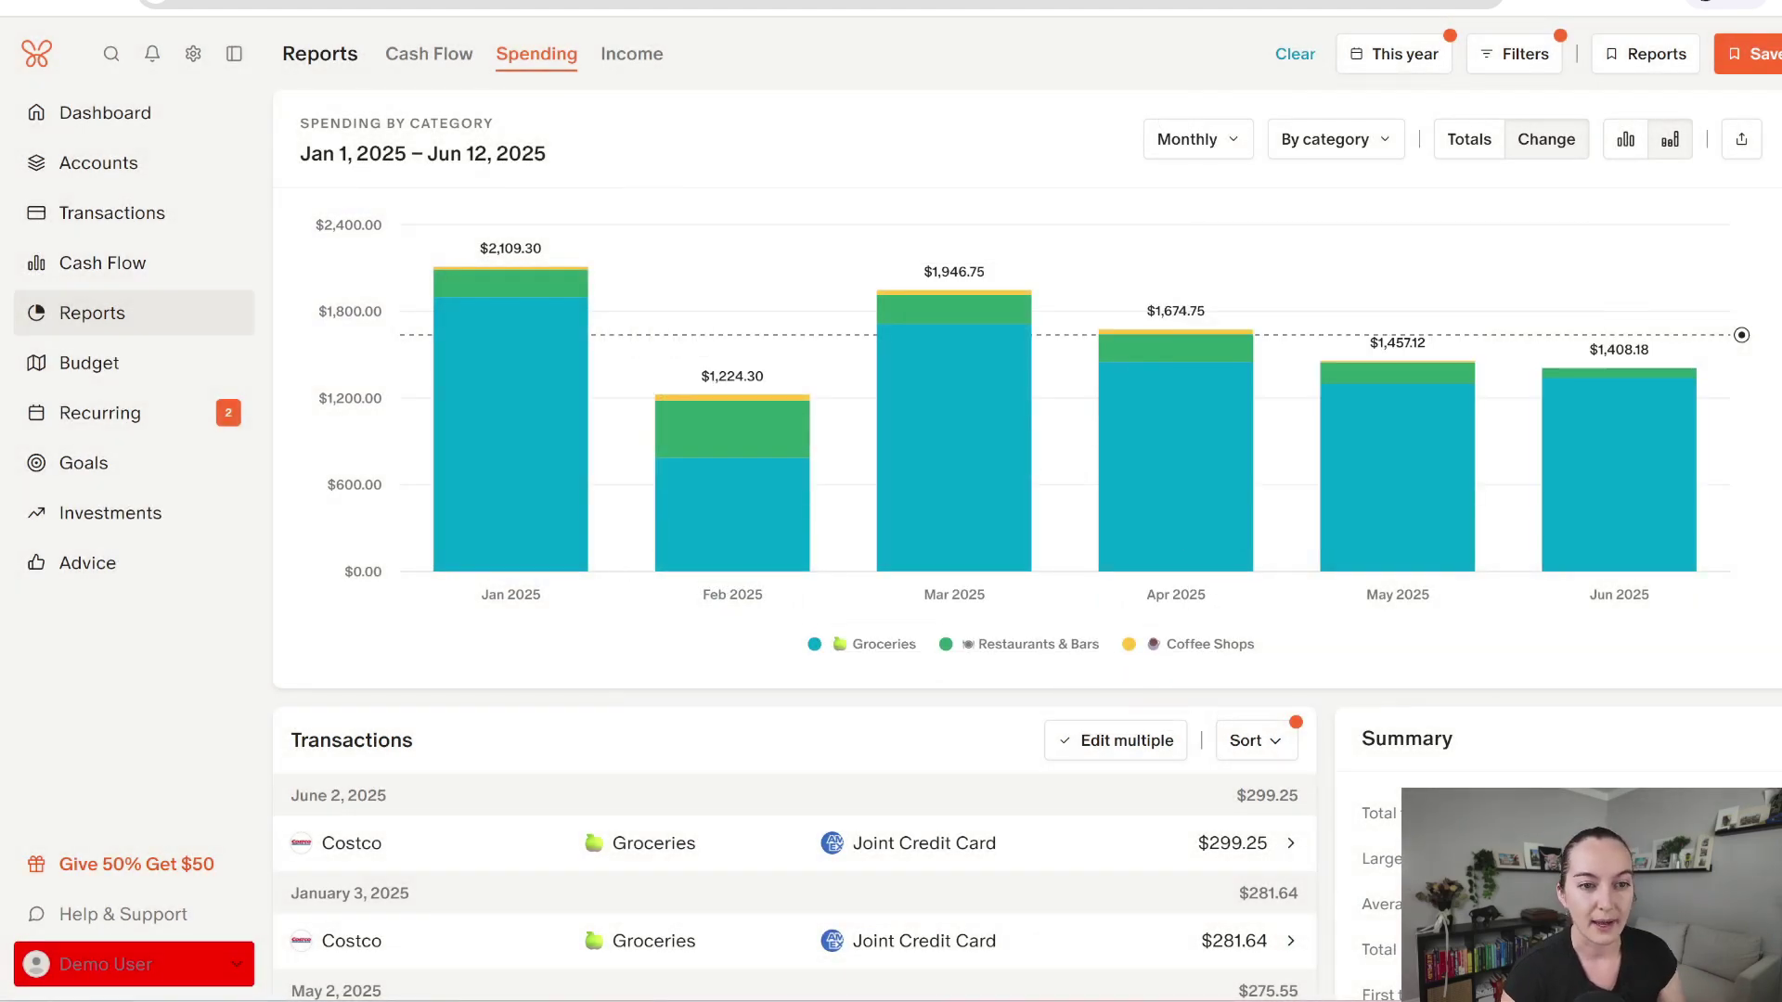
Step: Review the transactions and summary figures beneath the spending chart
scroll(1206, 390, down, 7)
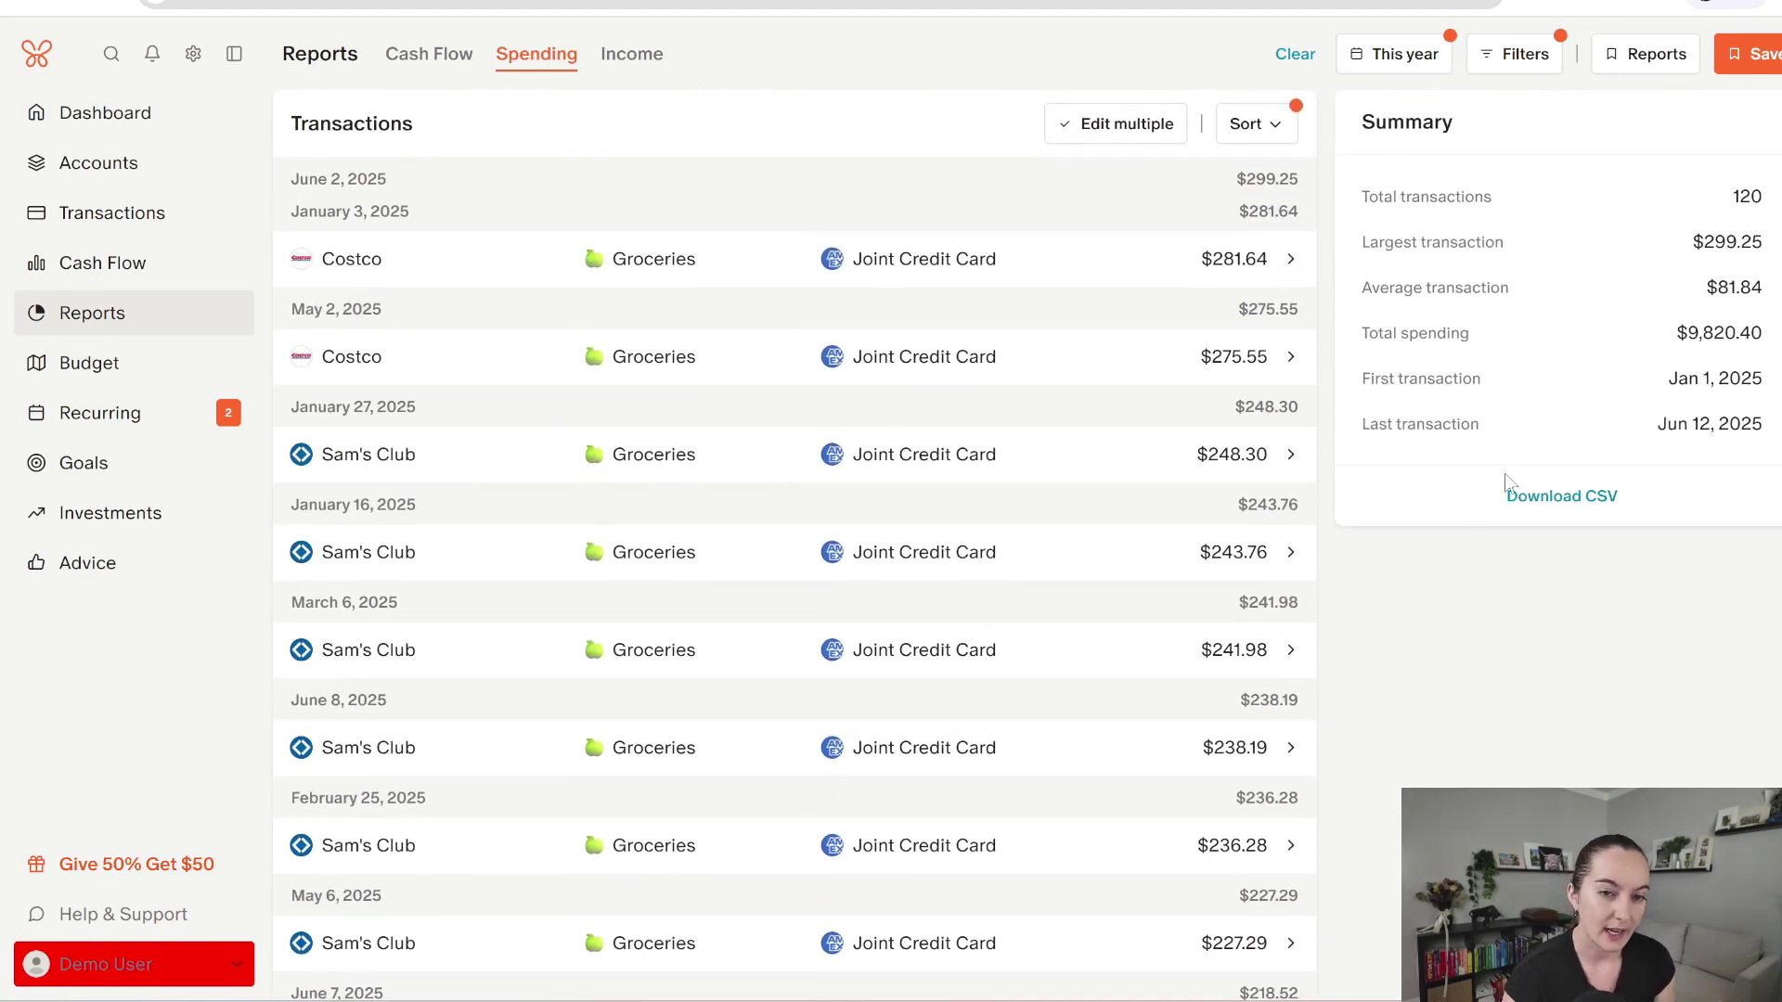
scroll(1505, 473, up, 4)
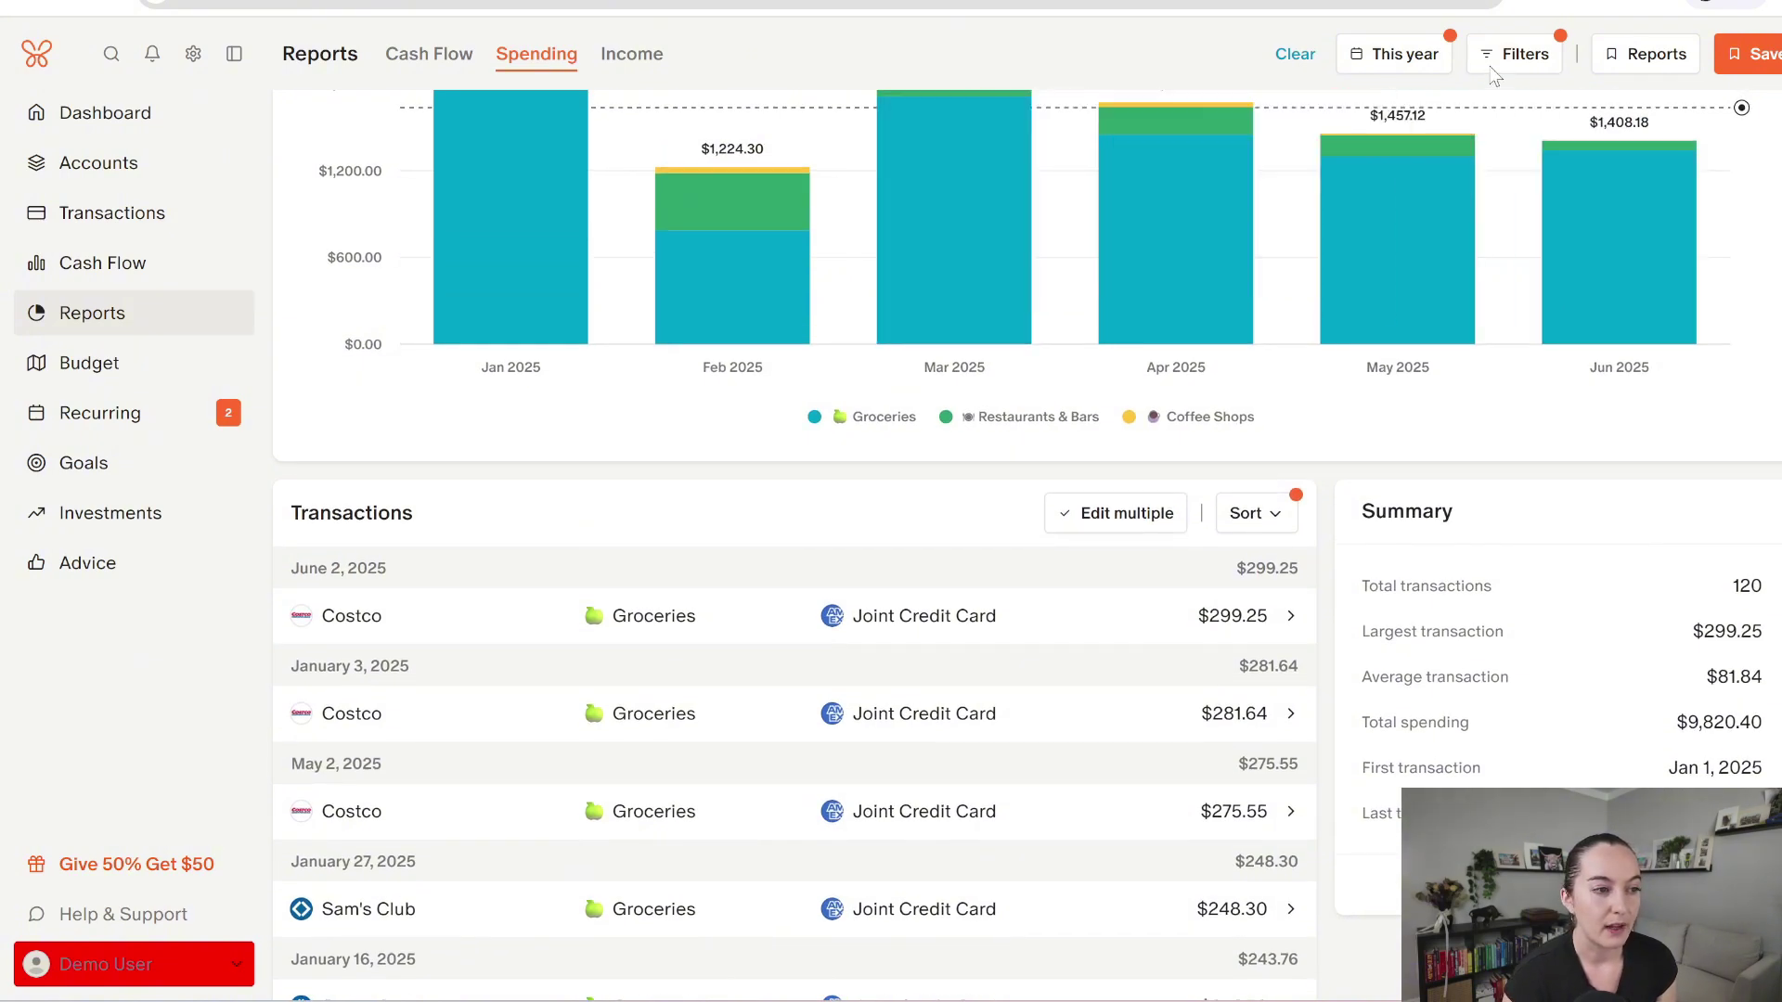
scroll(1497, 159, down, 4)
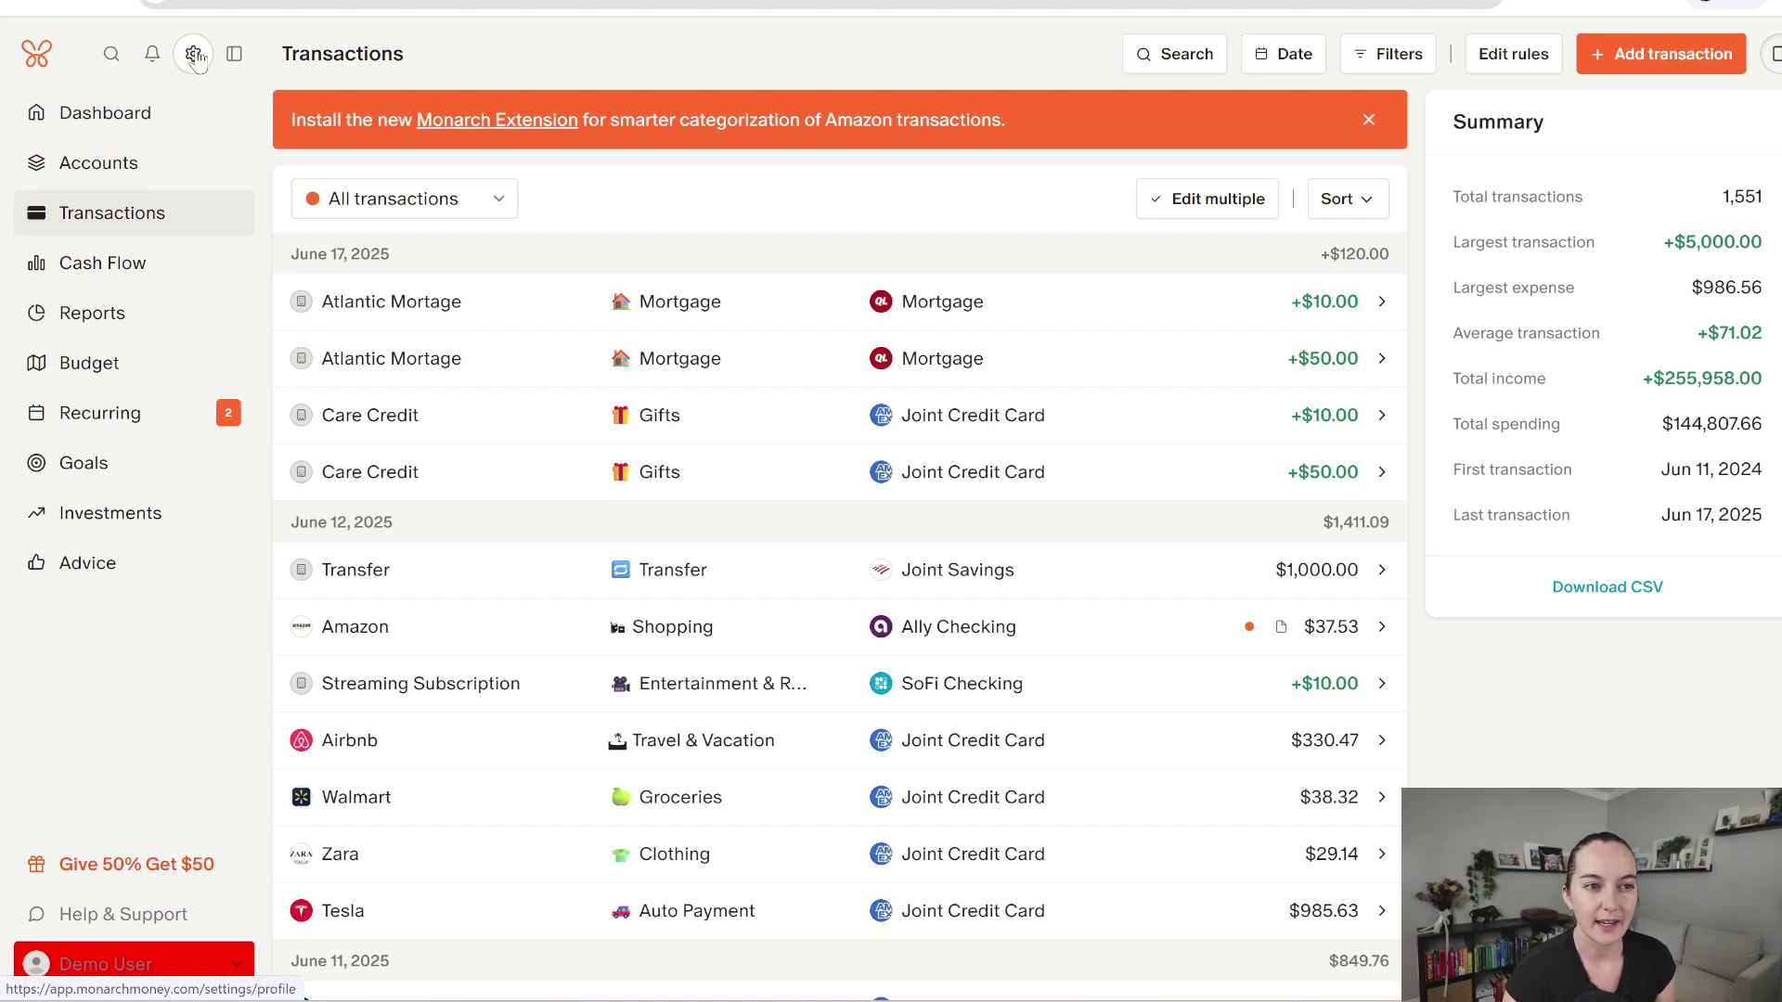
Step: Open the settings and review the Profile and Notifications pages
click(191, 979)
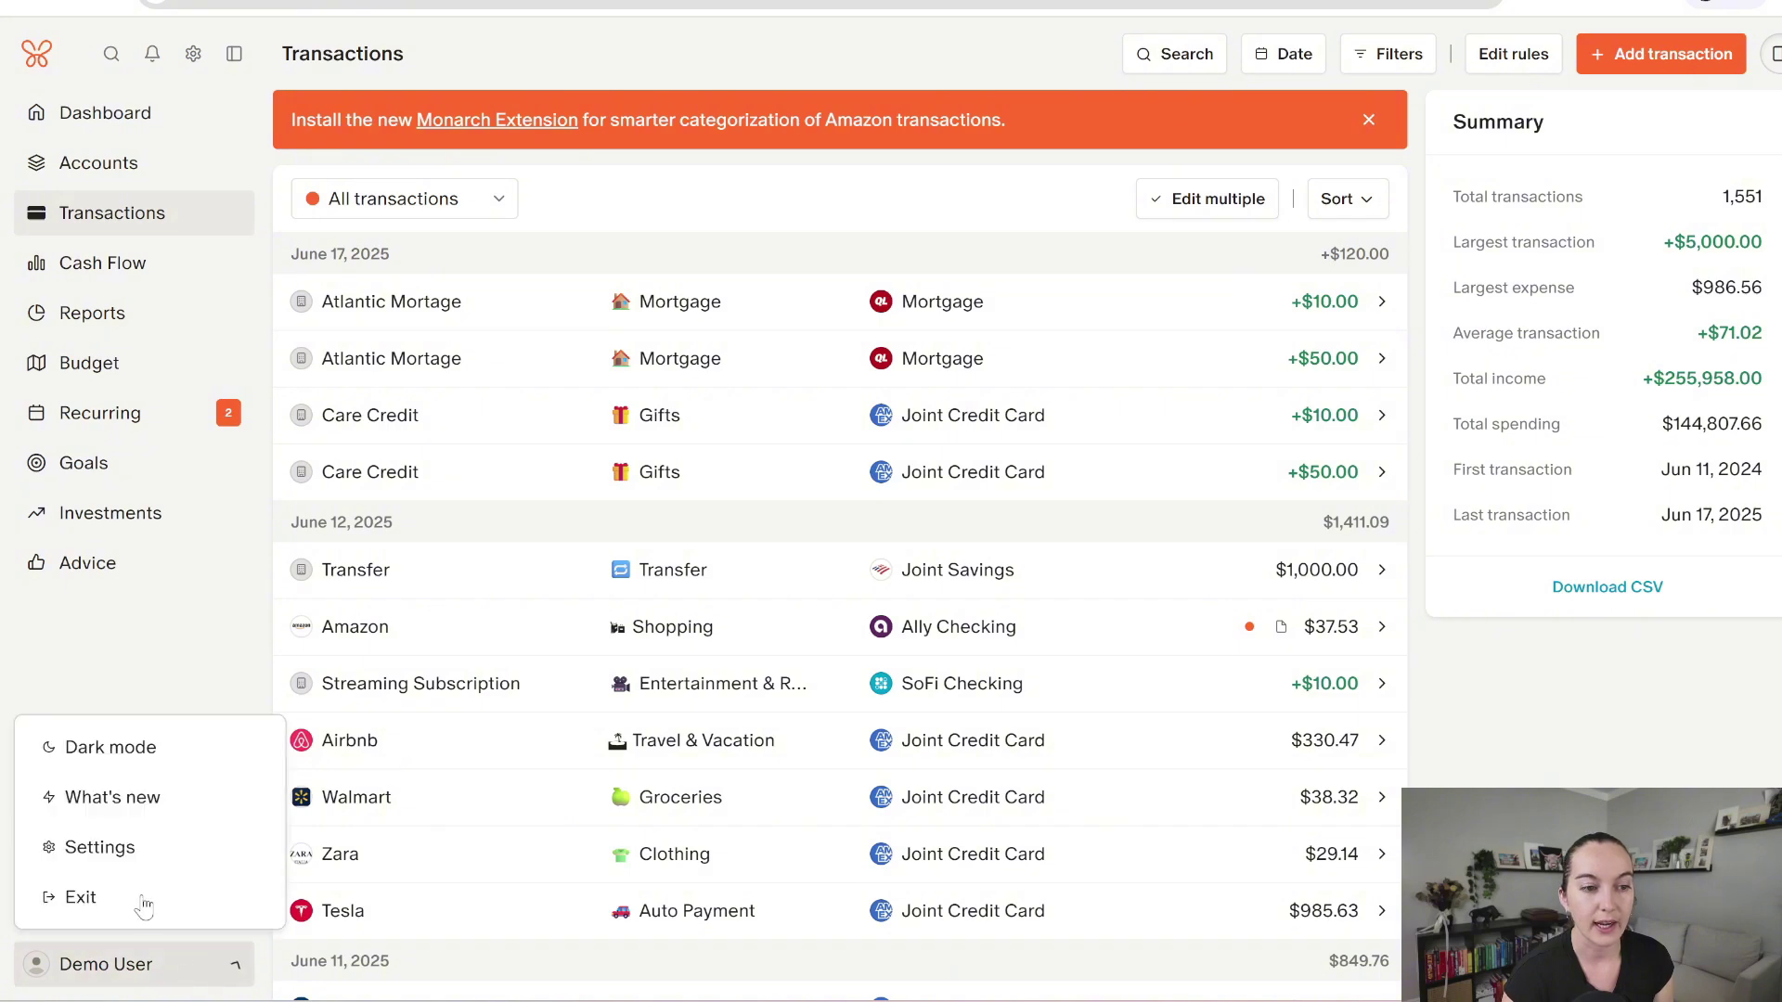
click(100, 848)
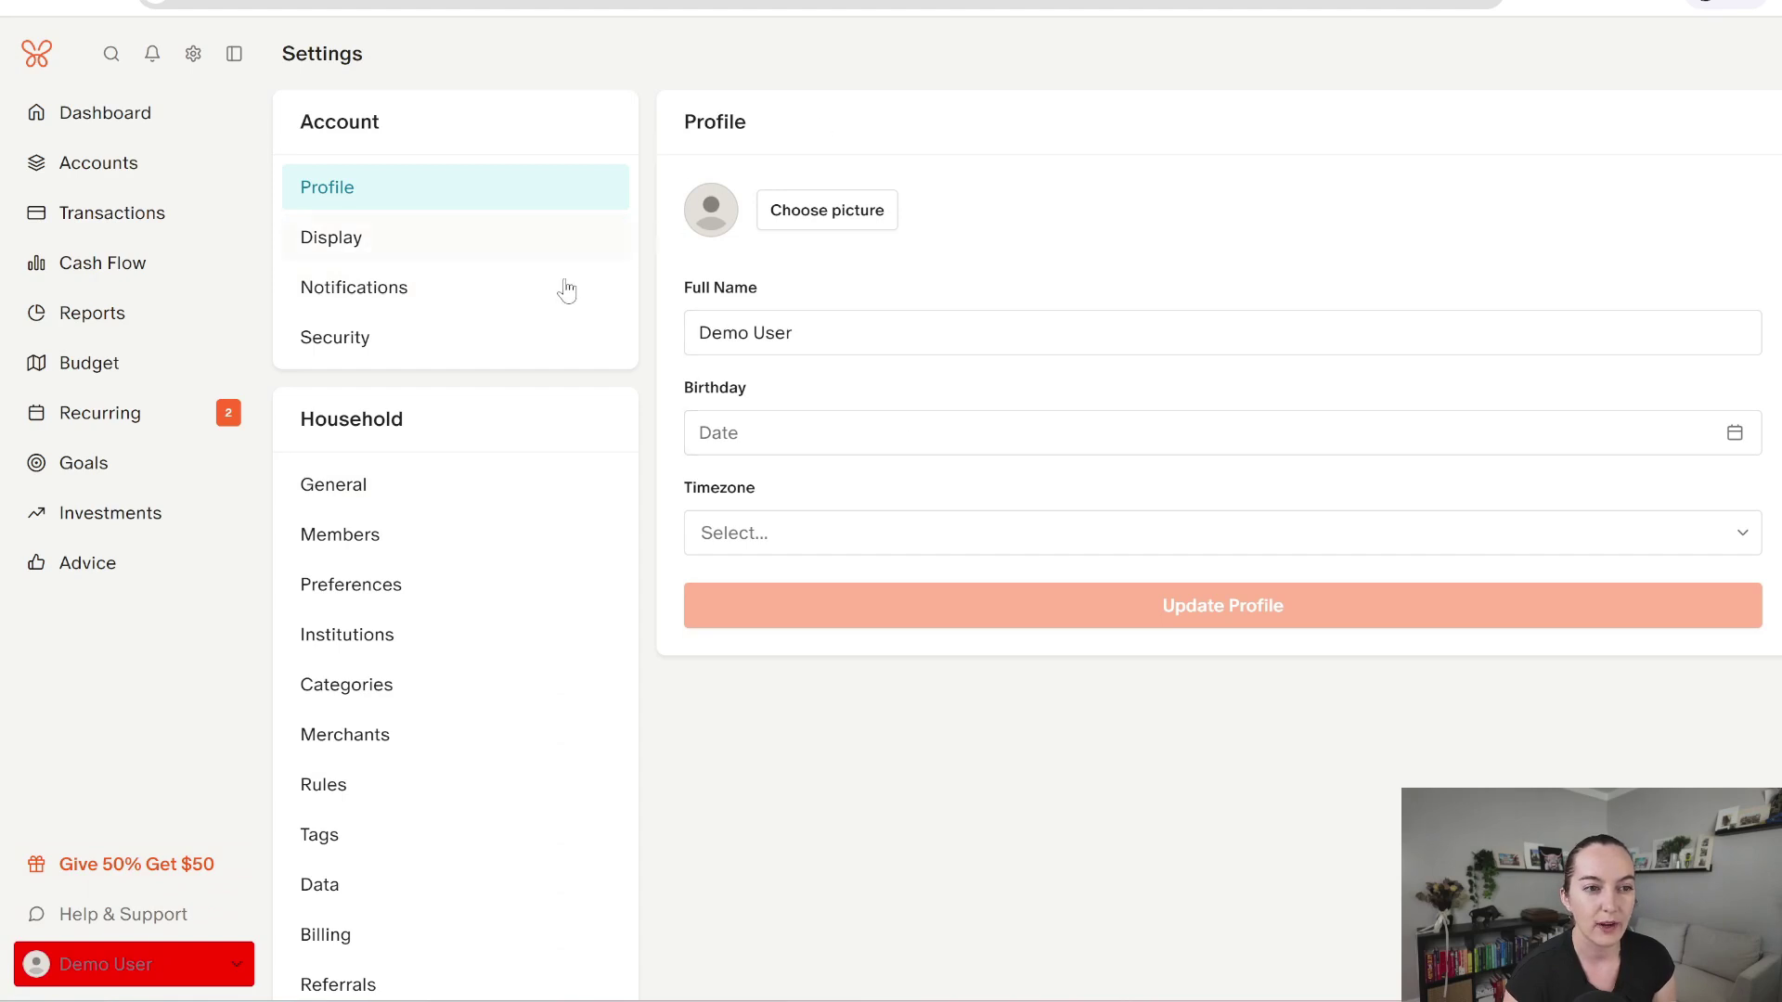
click(506, 307)
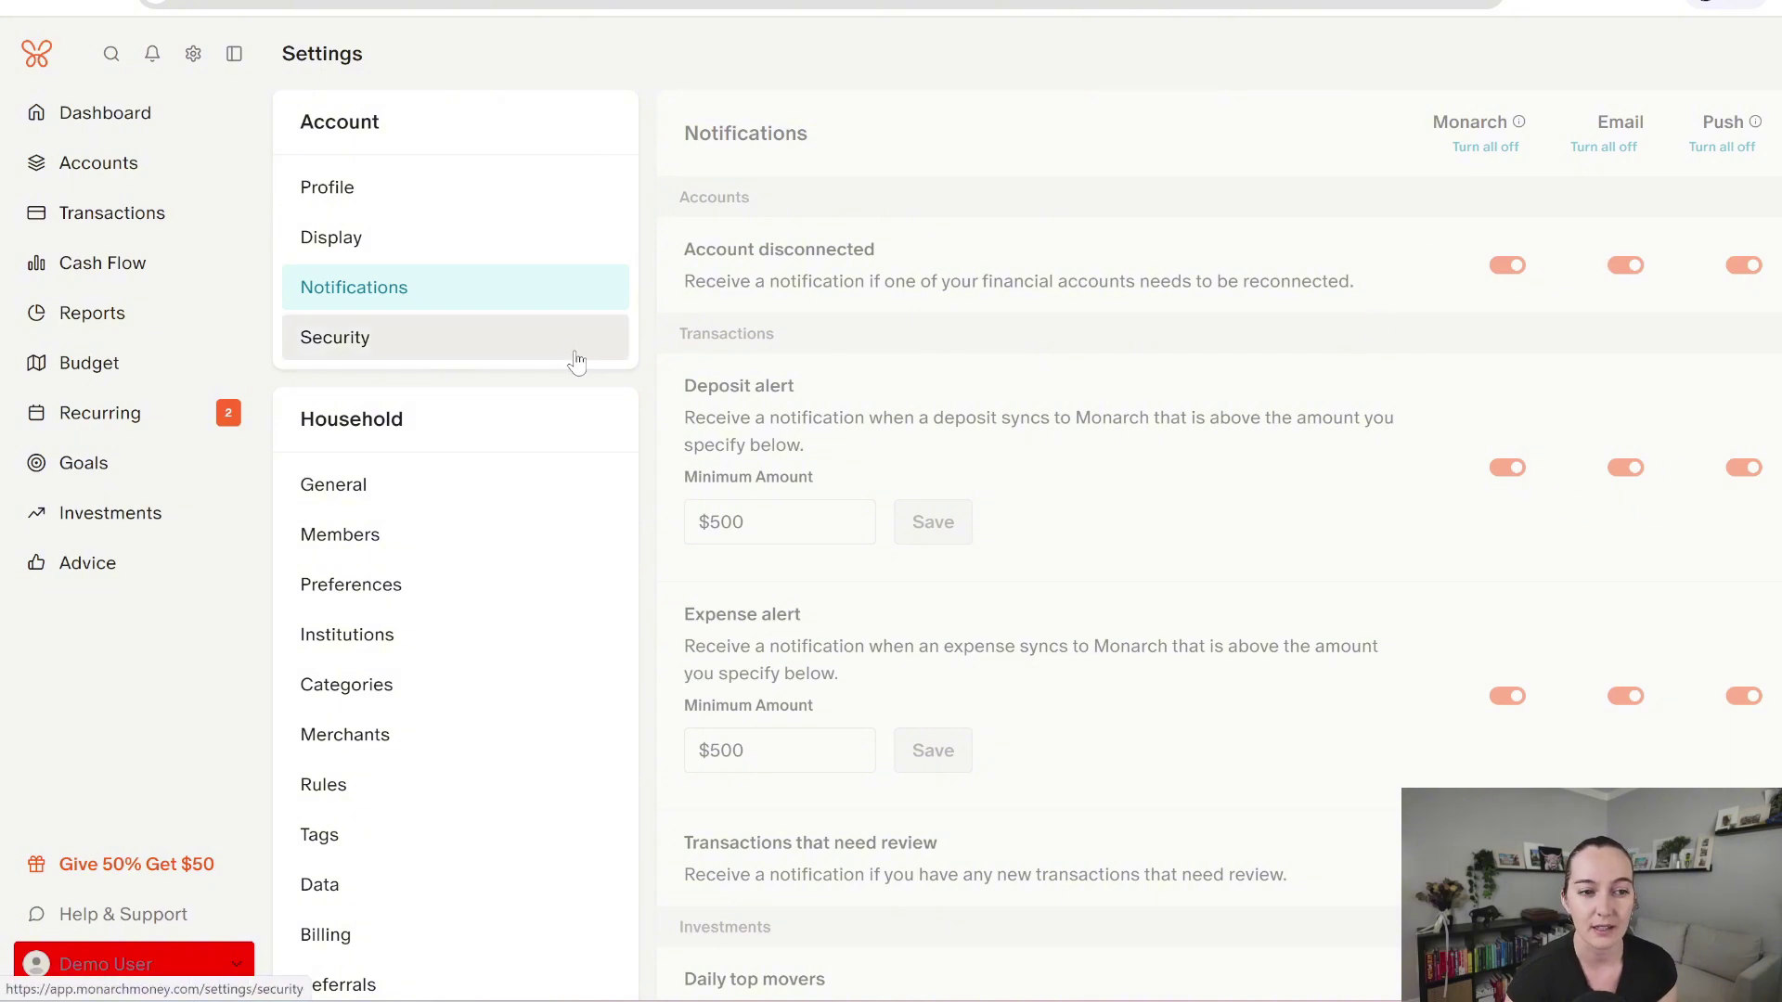
Step: Review the household's General, Members and Preferences settings, including how transactions are marked as Needs Review
click(424, 486)
click(418, 544)
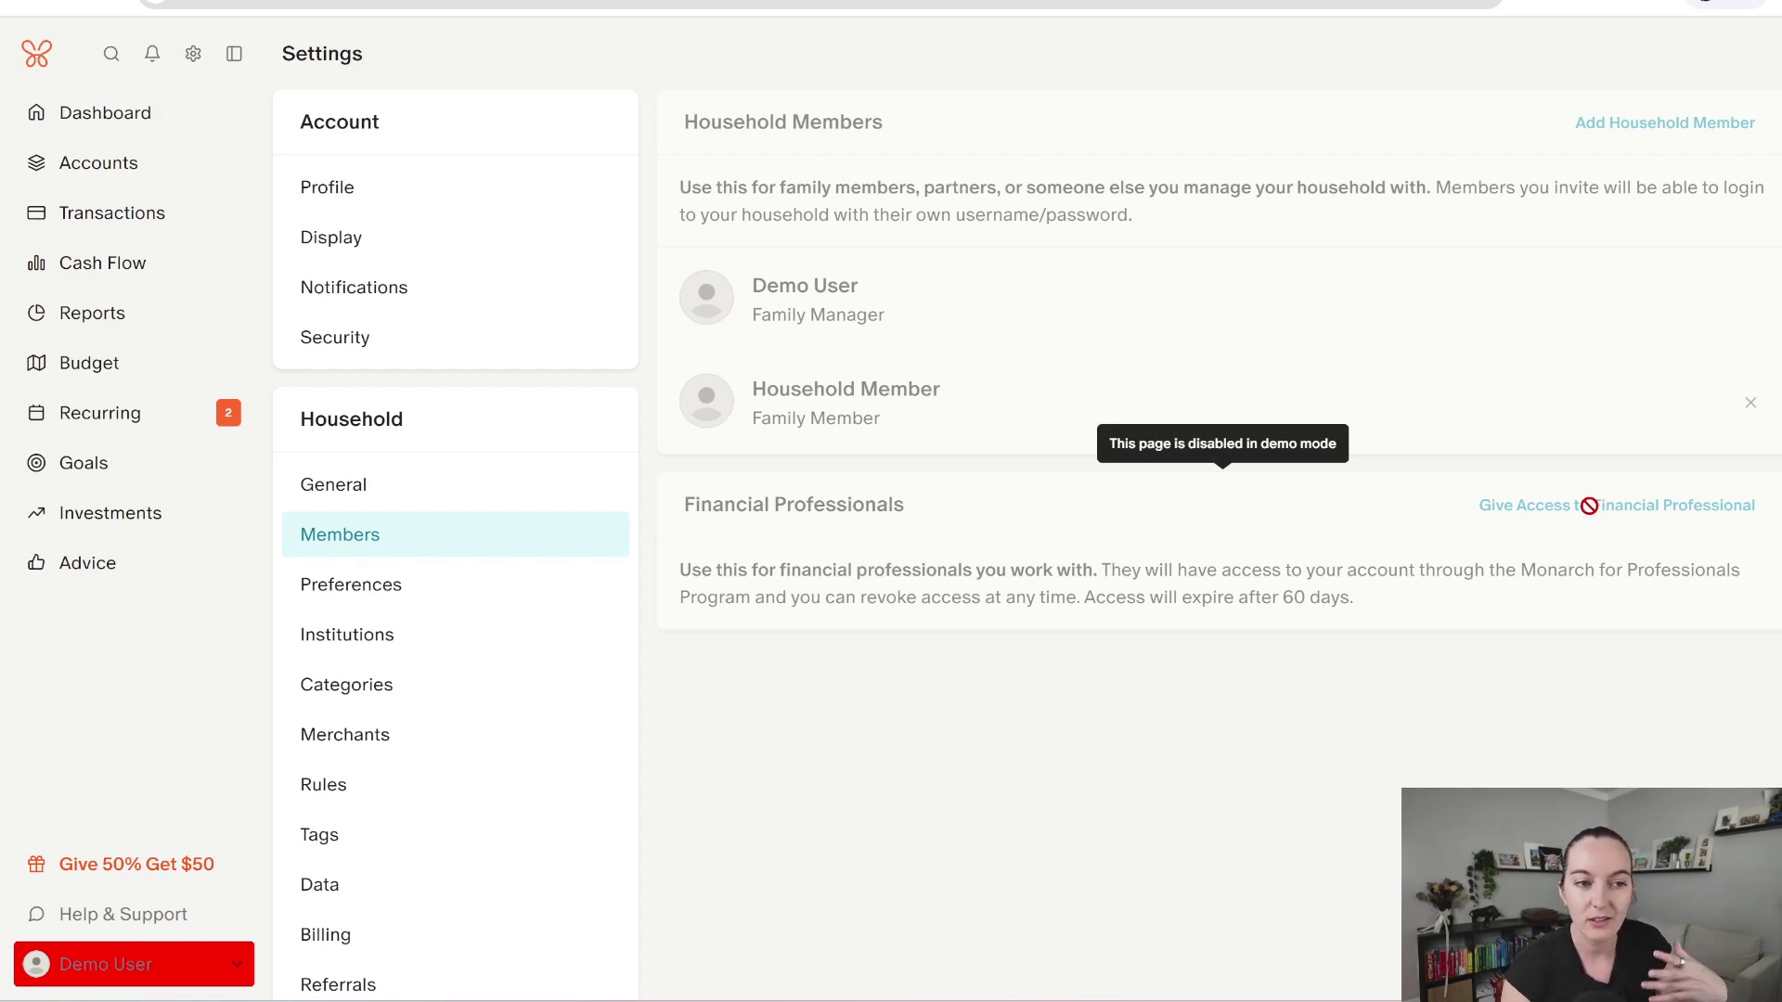
click(508, 608)
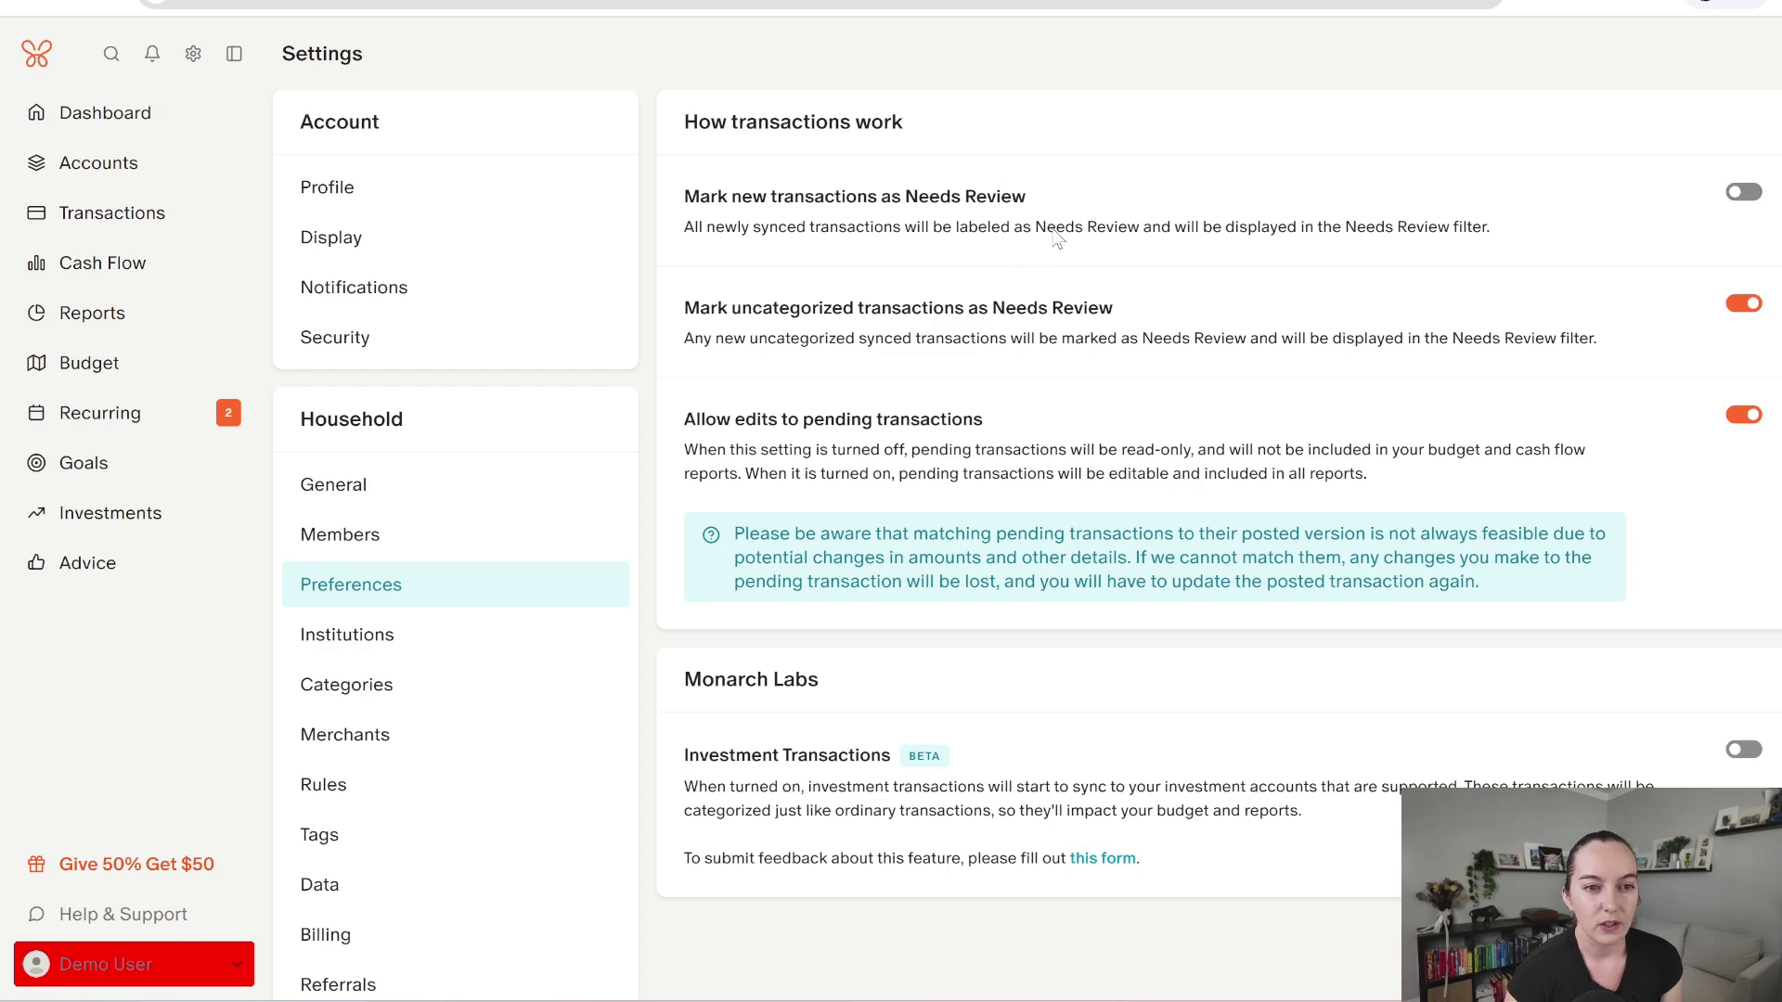
Step: Filter the transactions by those needing review by Anyone, and switch the filter to Demo User
click(162, 221)
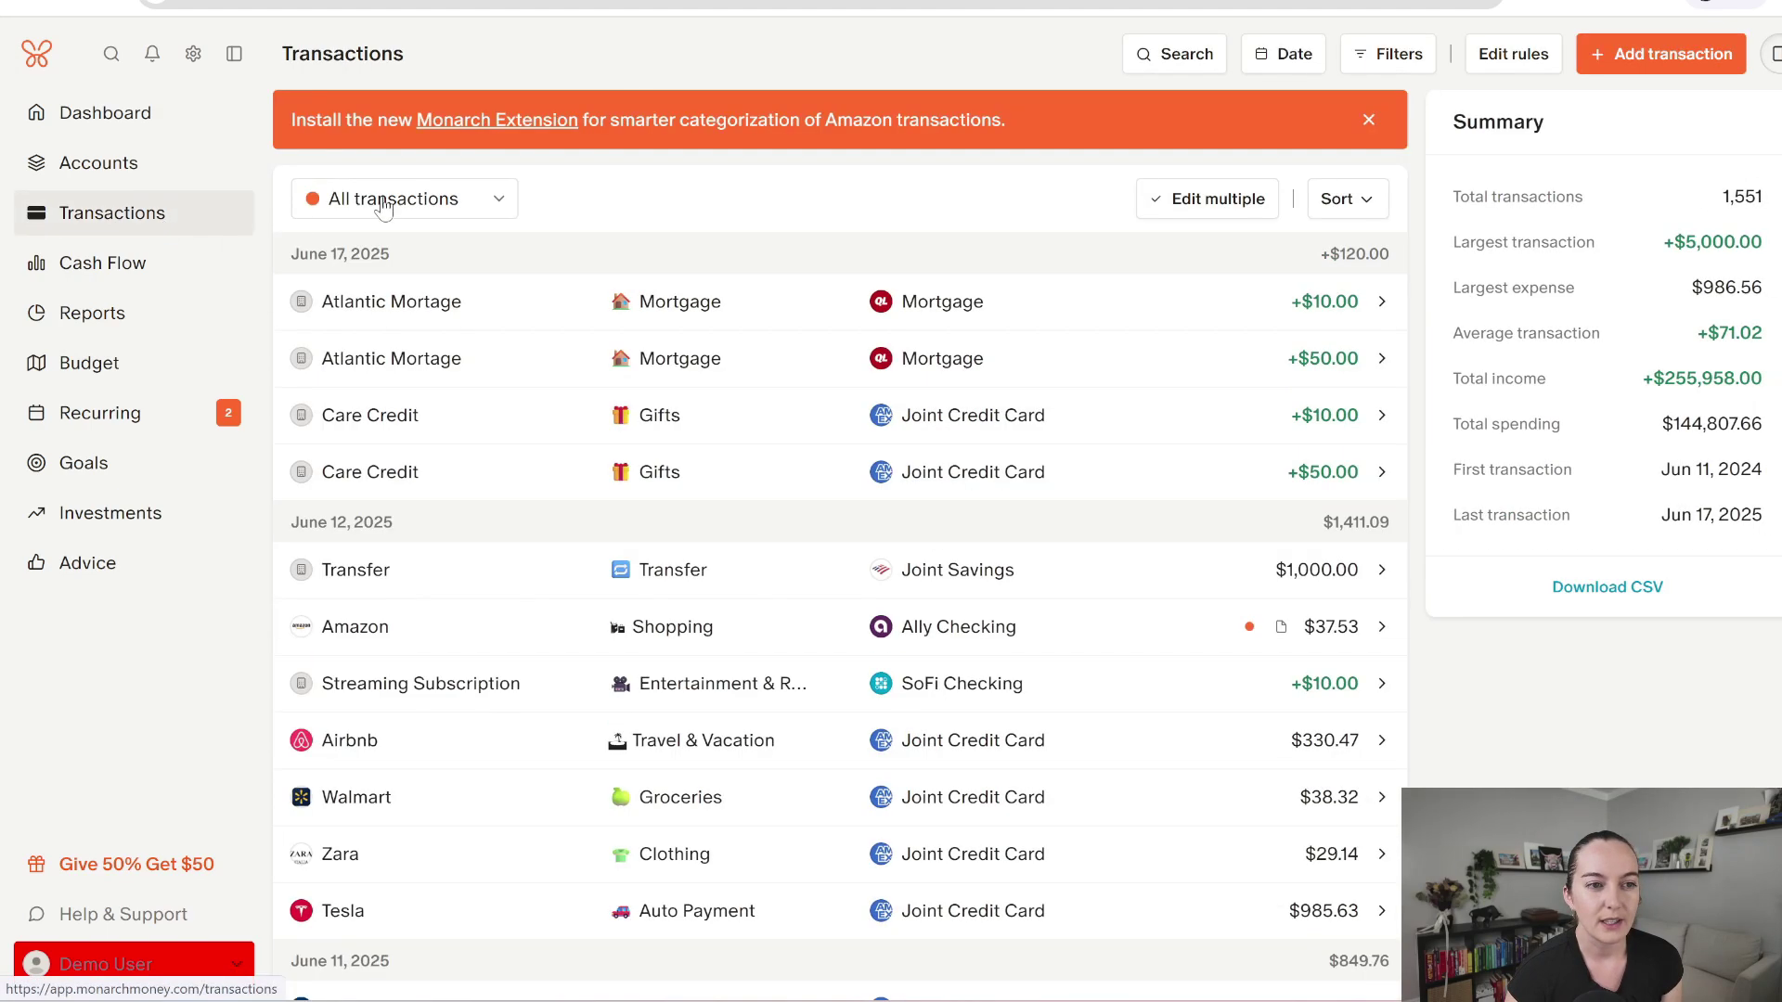
click(413, 200)
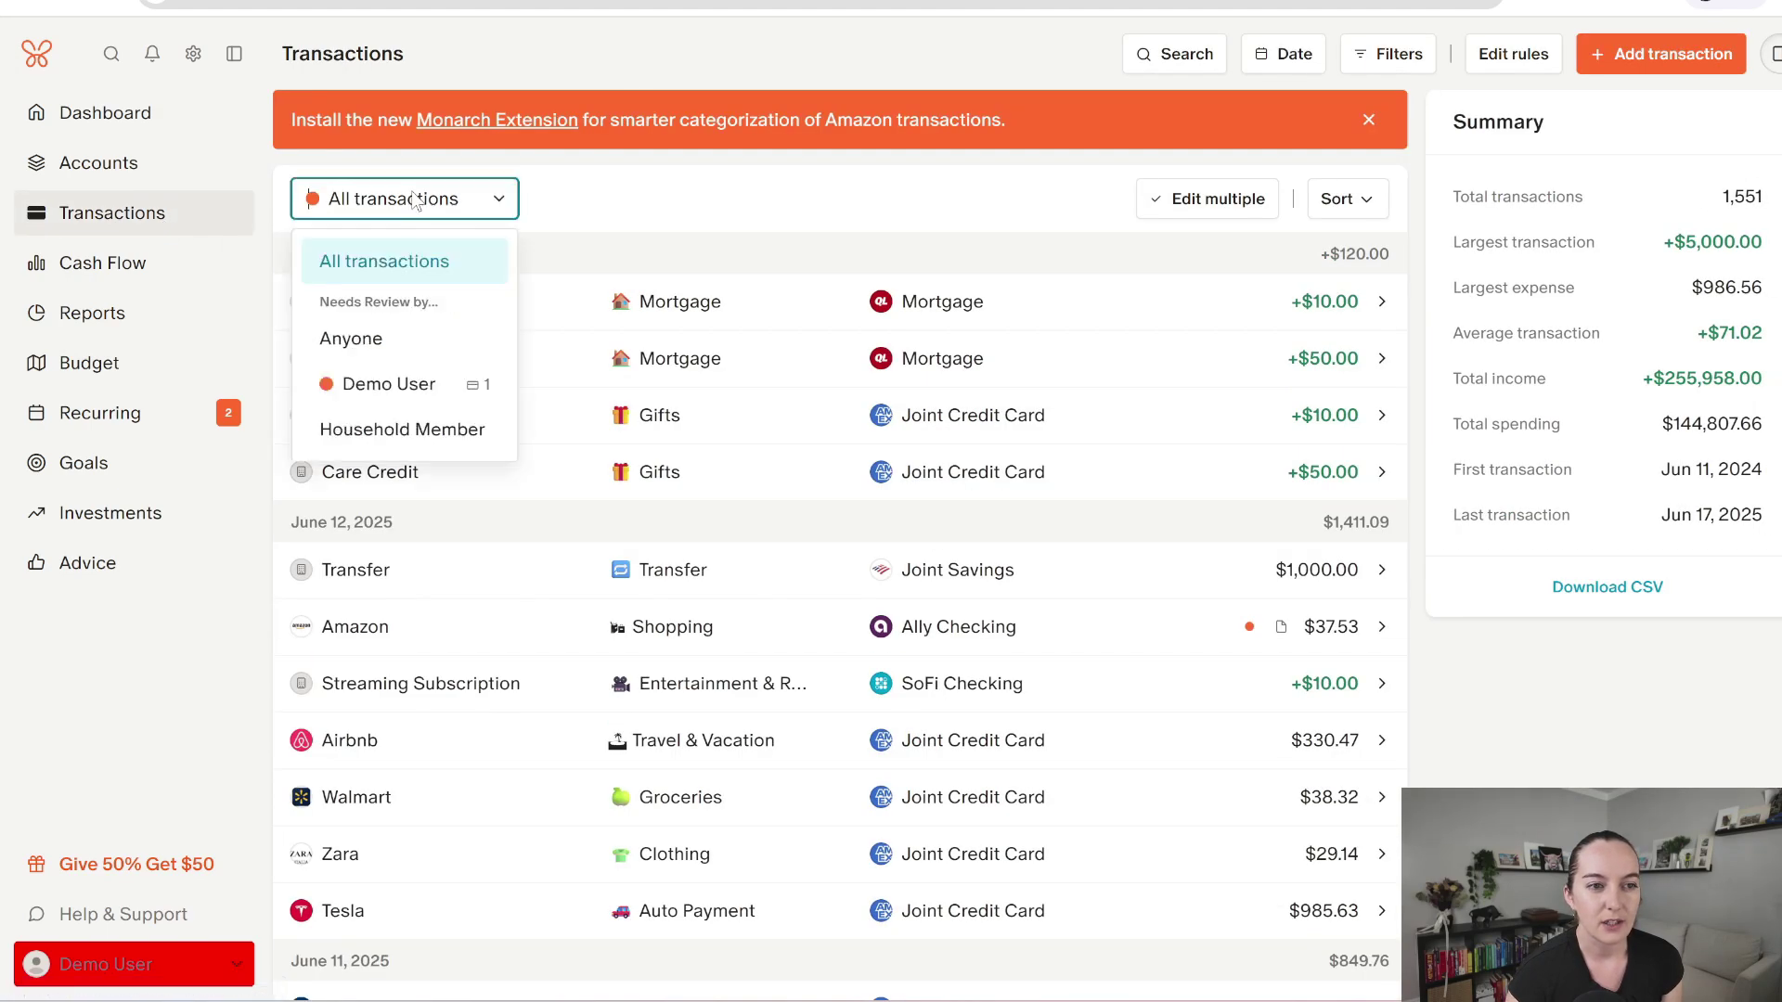
click(378, 340)
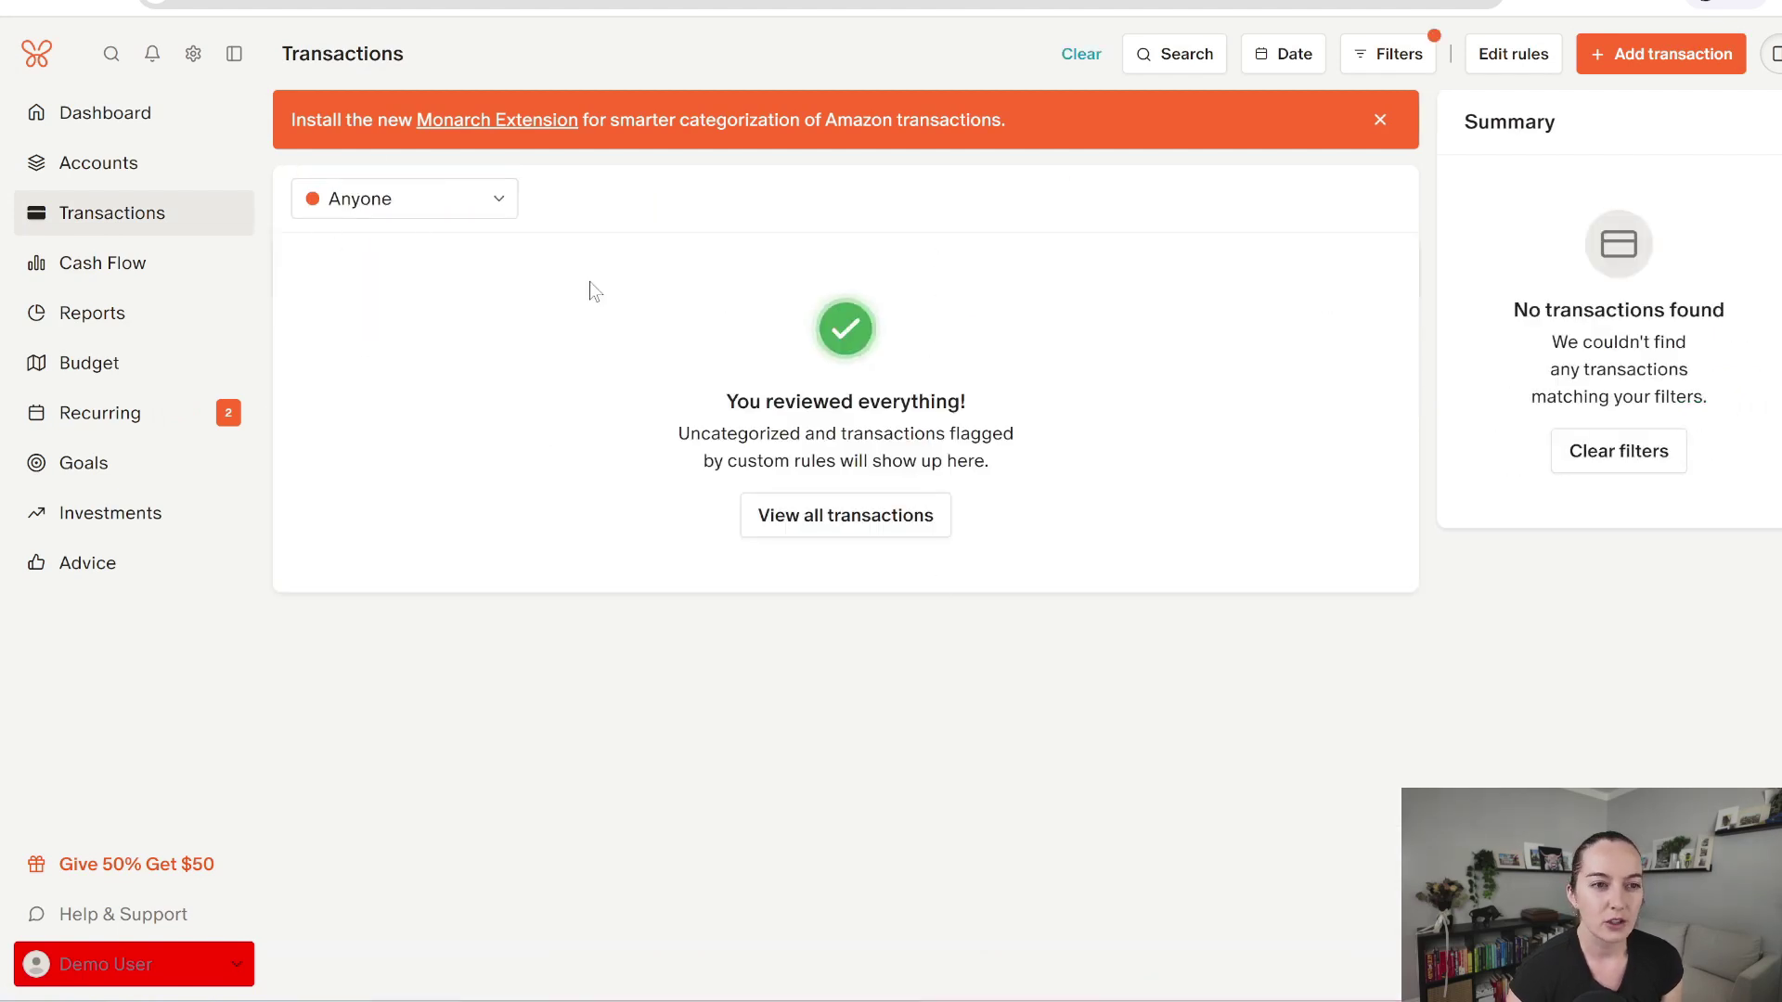
click(464, 208)
click(413, 380)
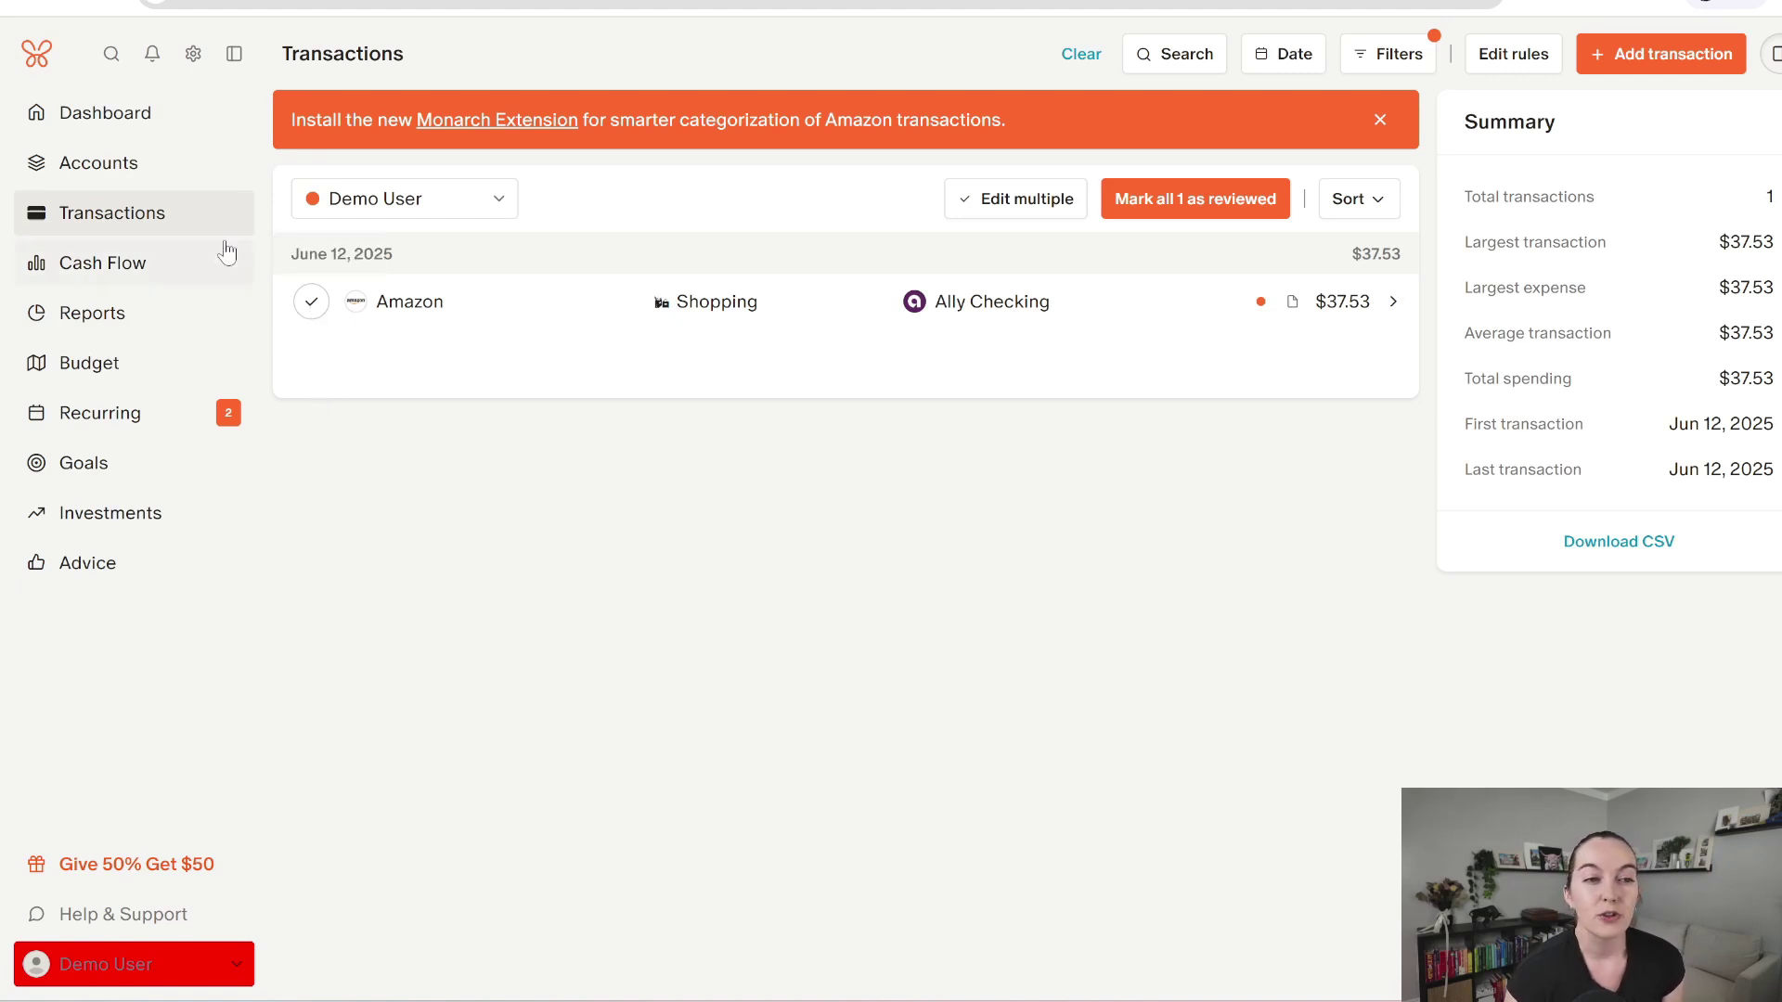
Step: Review the dashboard's Transactions widget and its needs-review filter choices, keeping Anyone selected
click(195, 58)
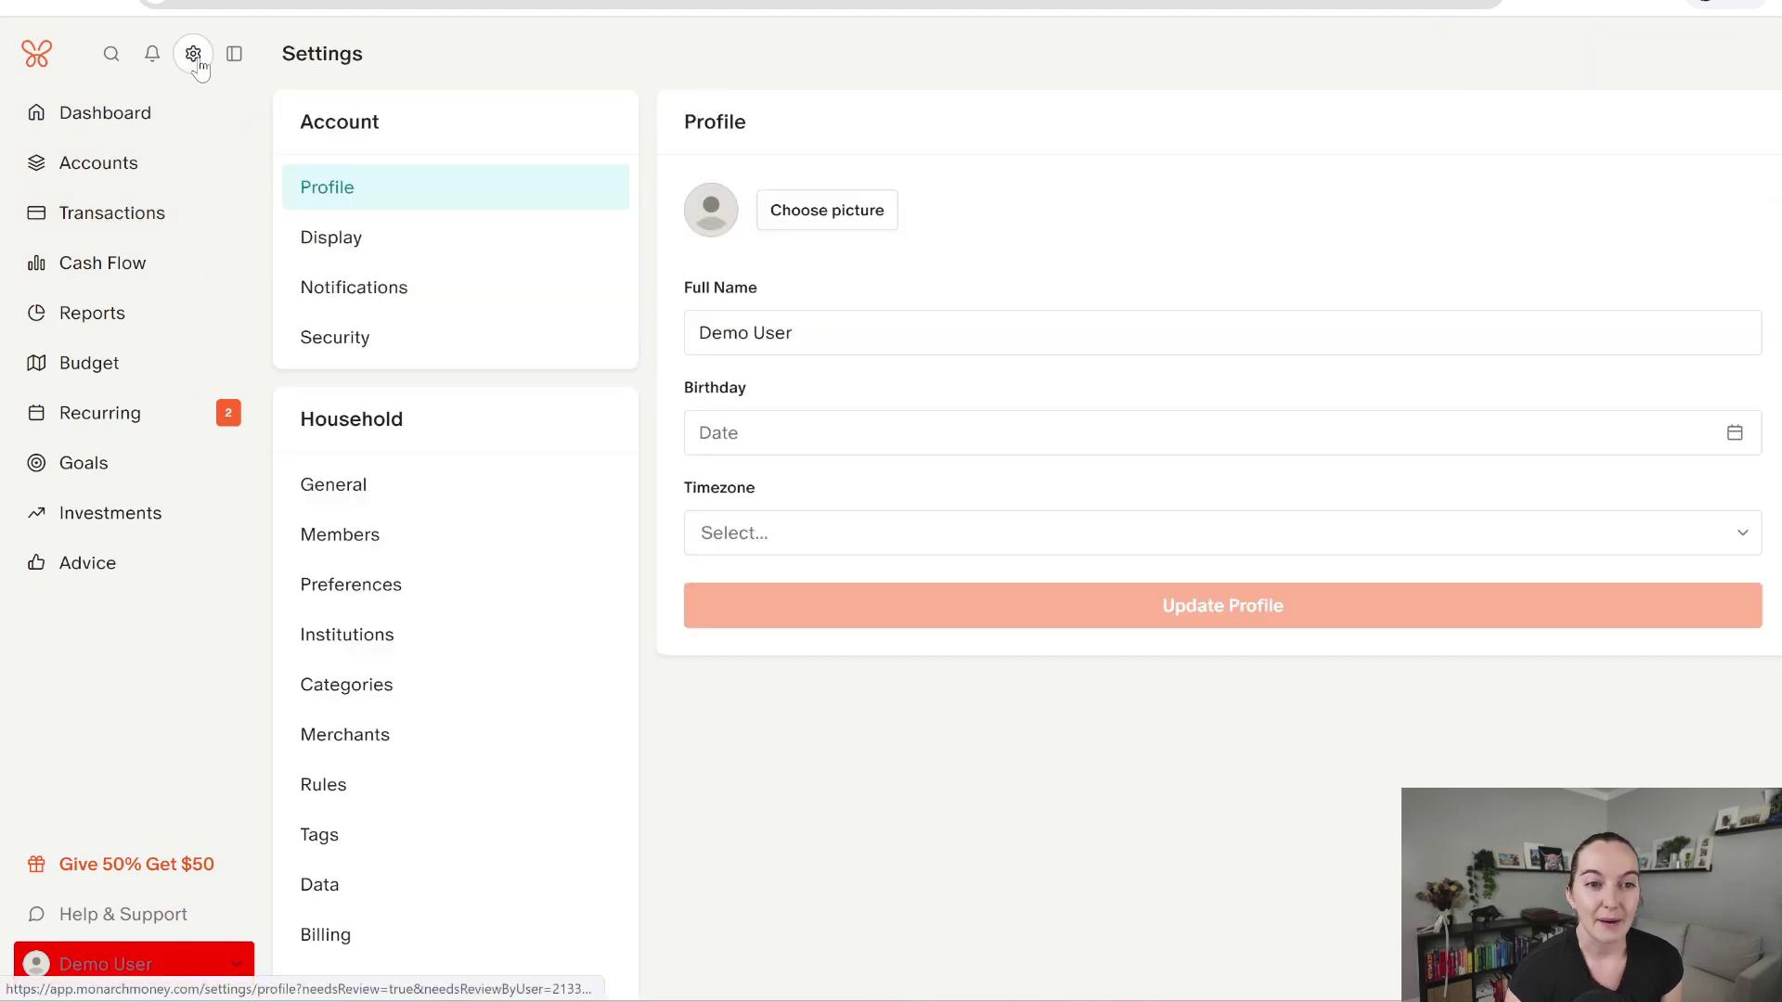
click(187, 128)
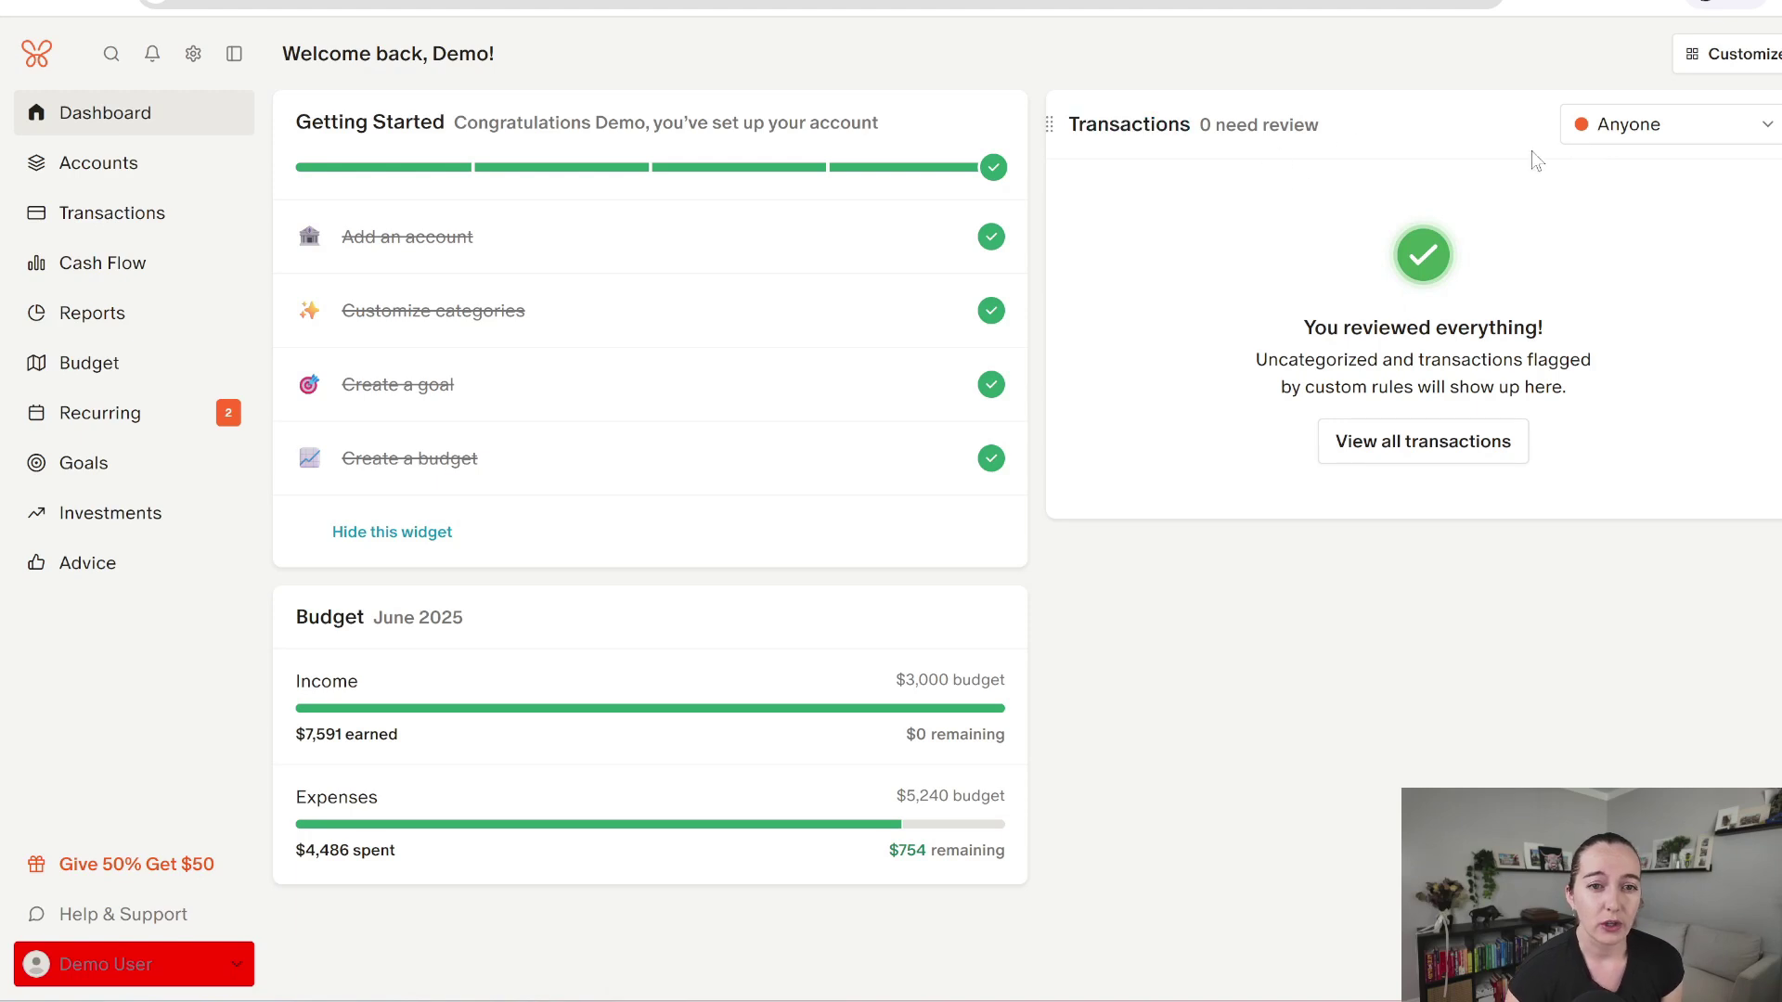
click(1616, 130)
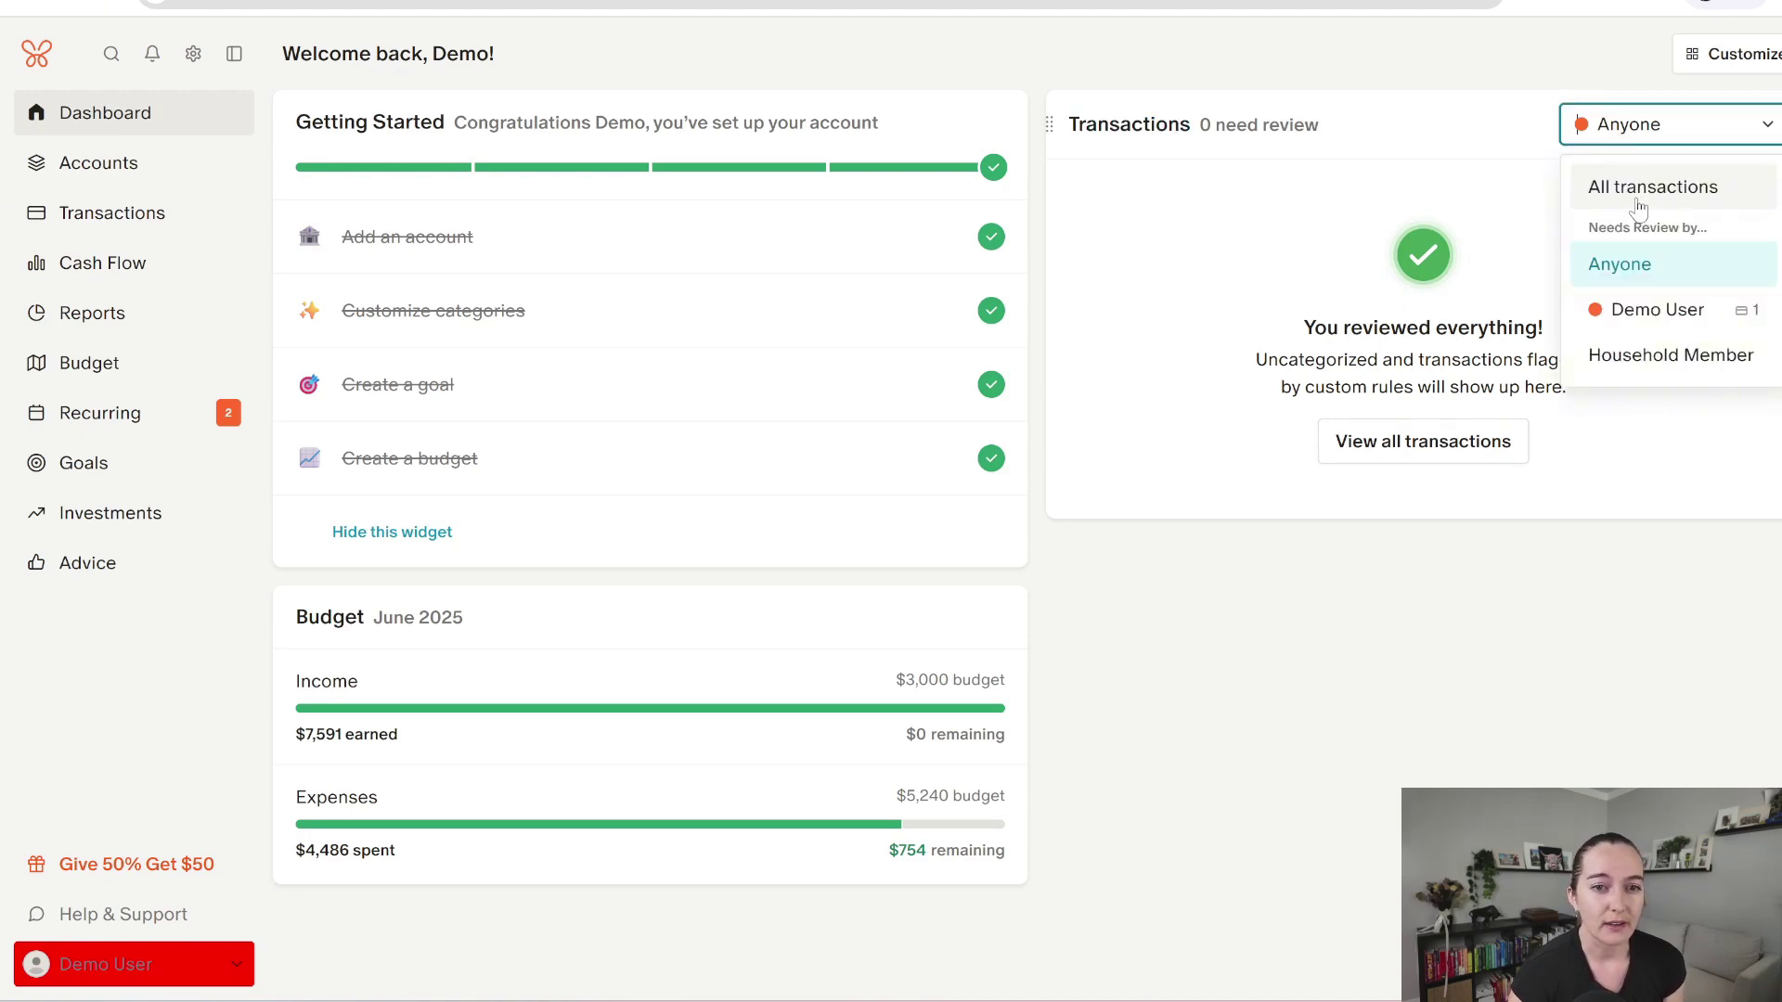
click(1629, 269)
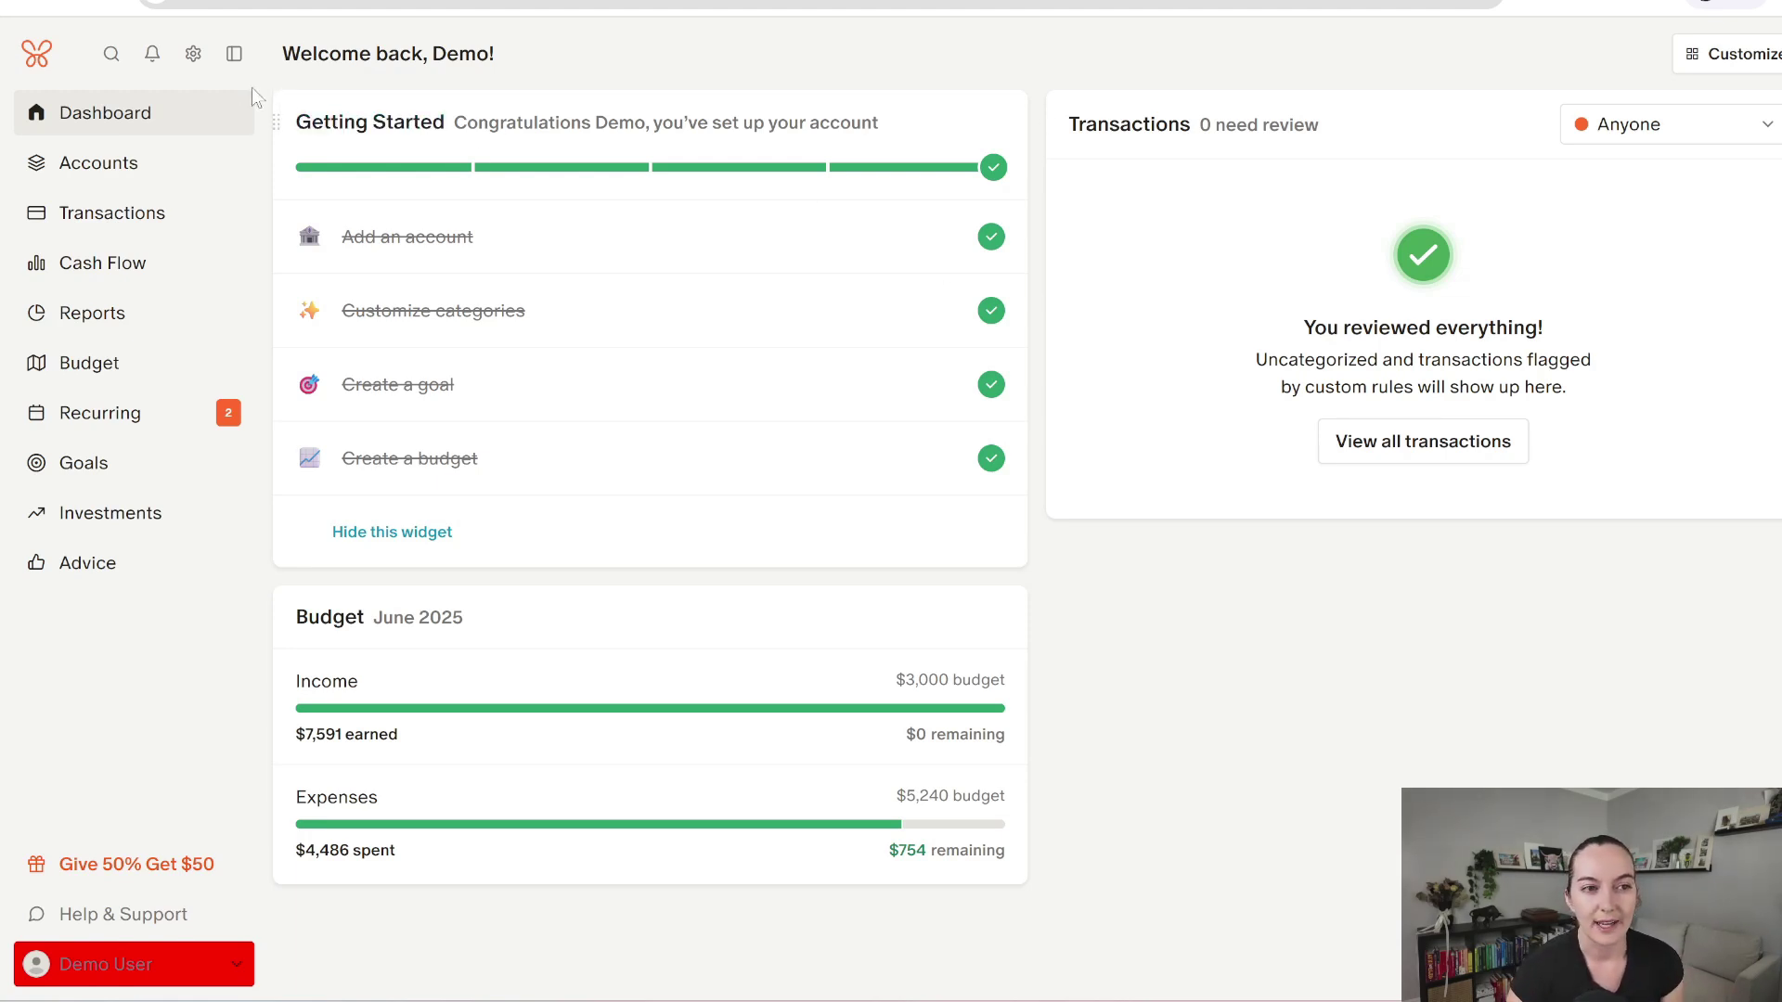
Step: Review the household Preferences on Needs Review marking, pending transaction edits and Monarch Labs, checking the transactions list in between
click(194, 53)
click(394, 601)
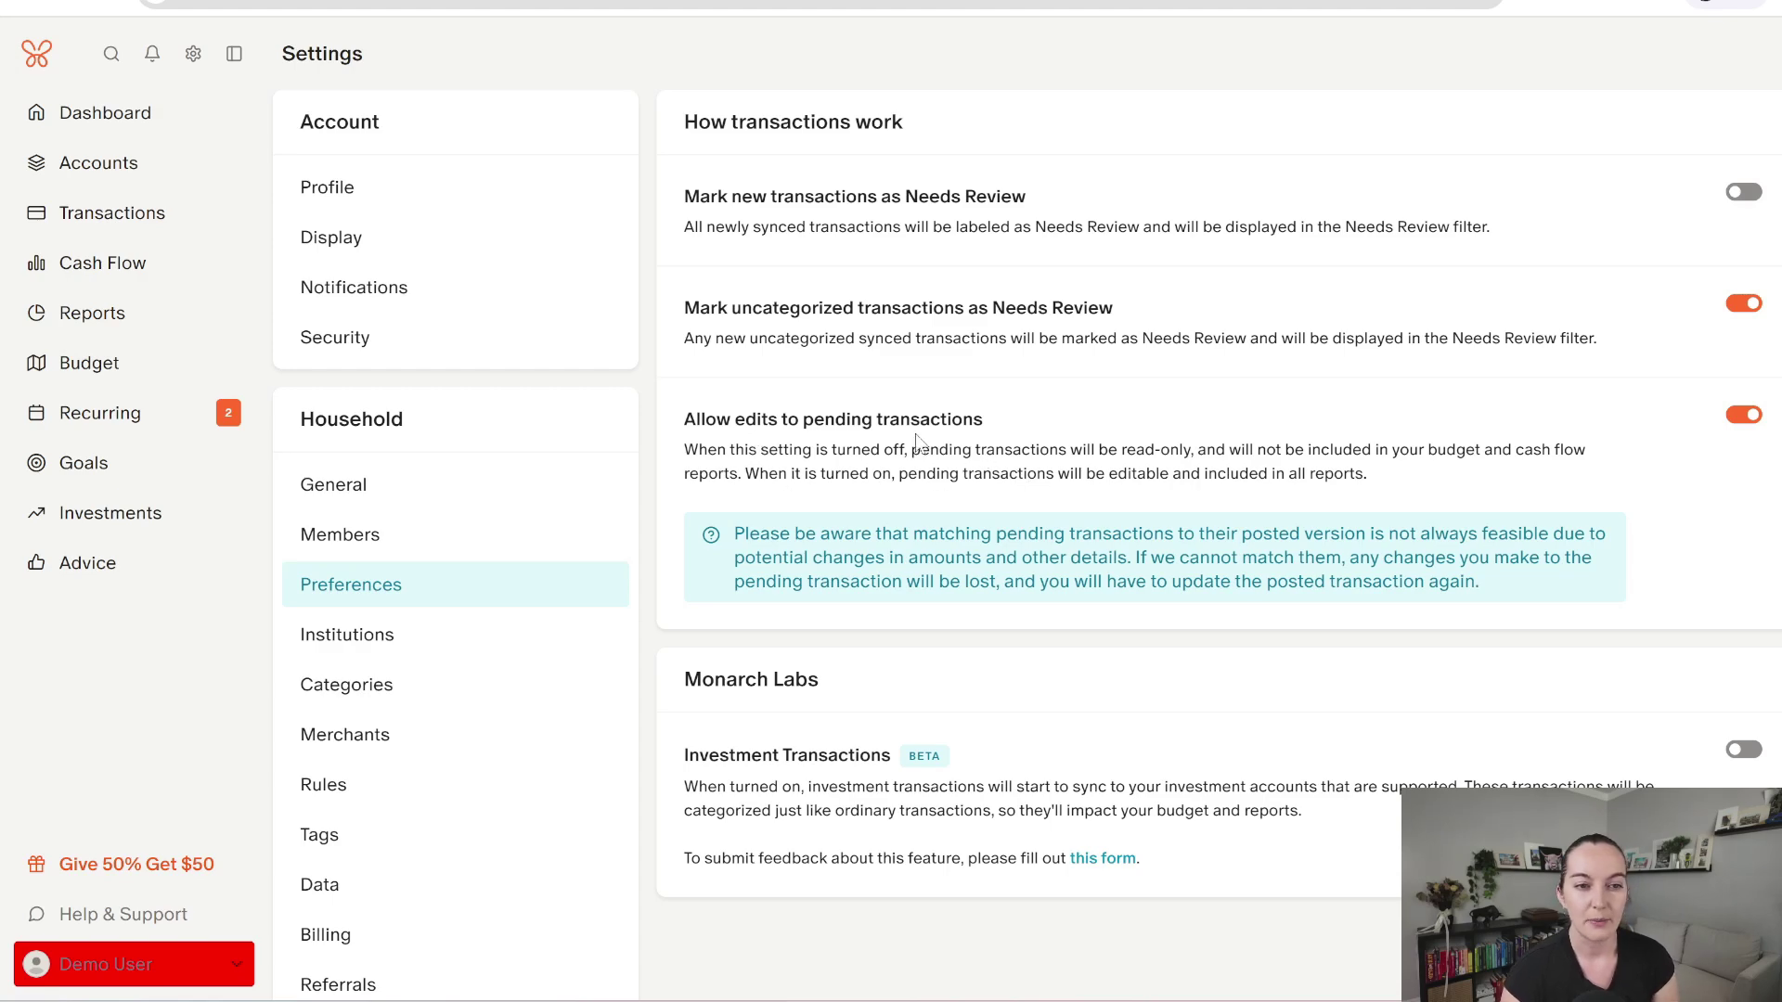
click(183, 175)
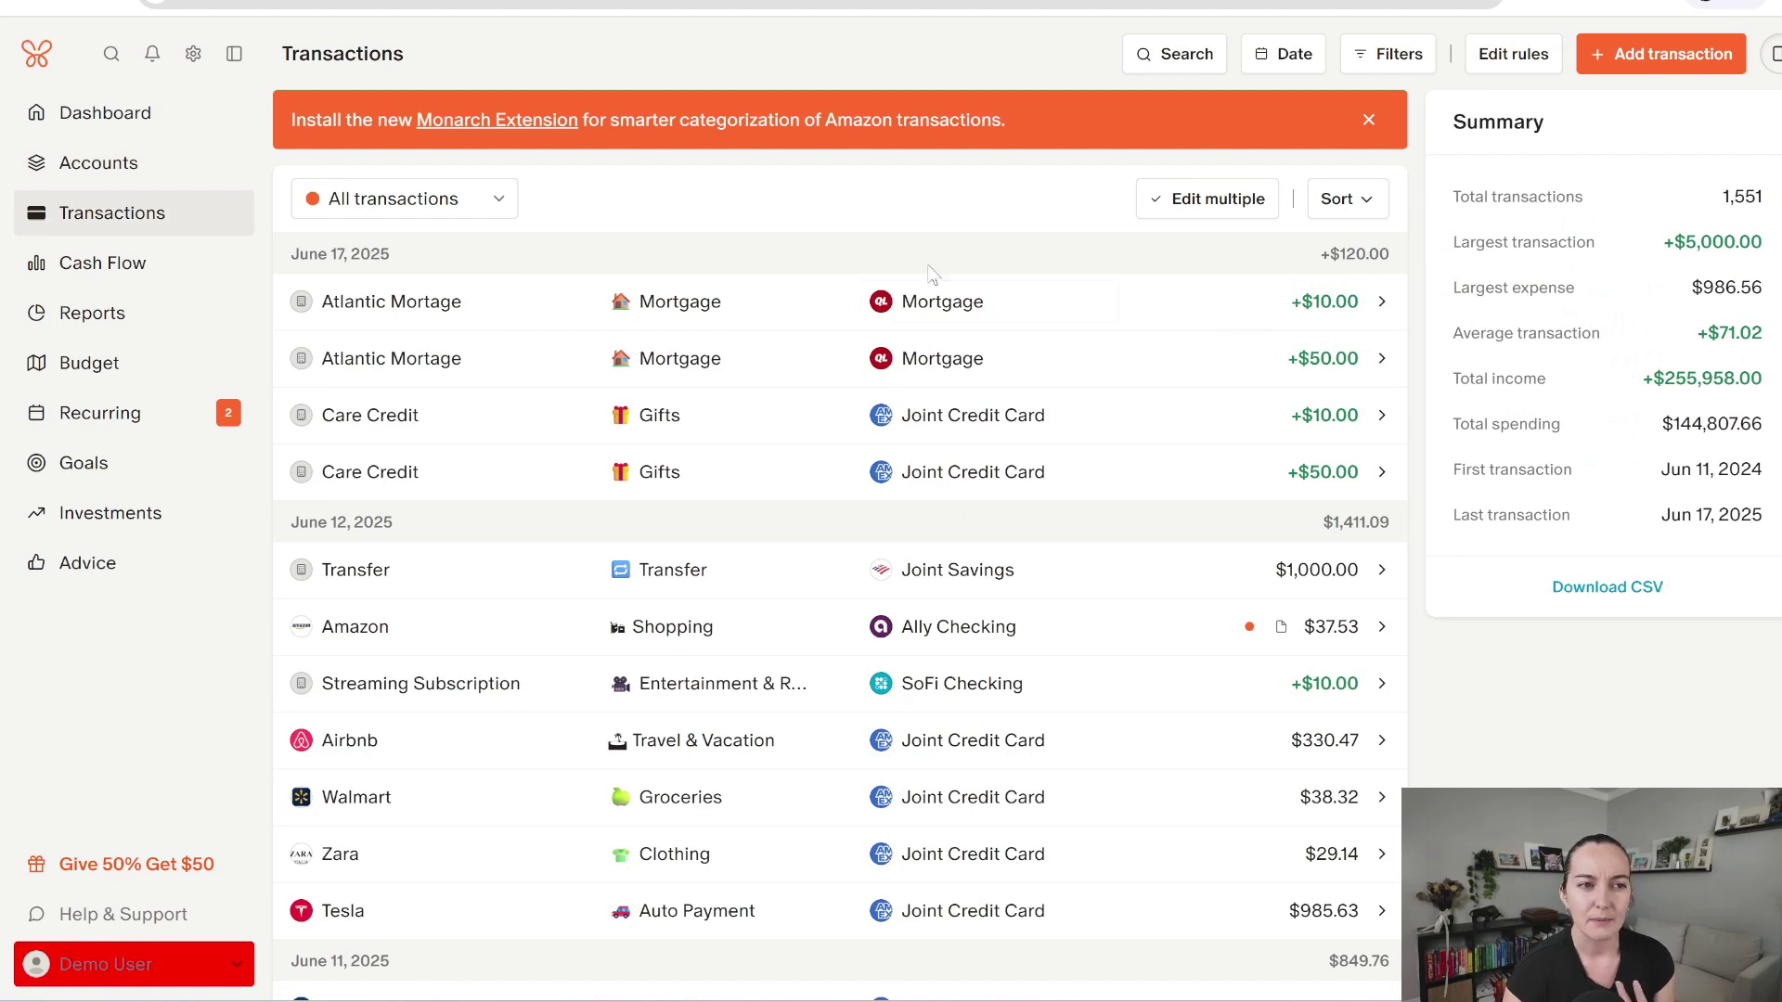
click(193, 54)
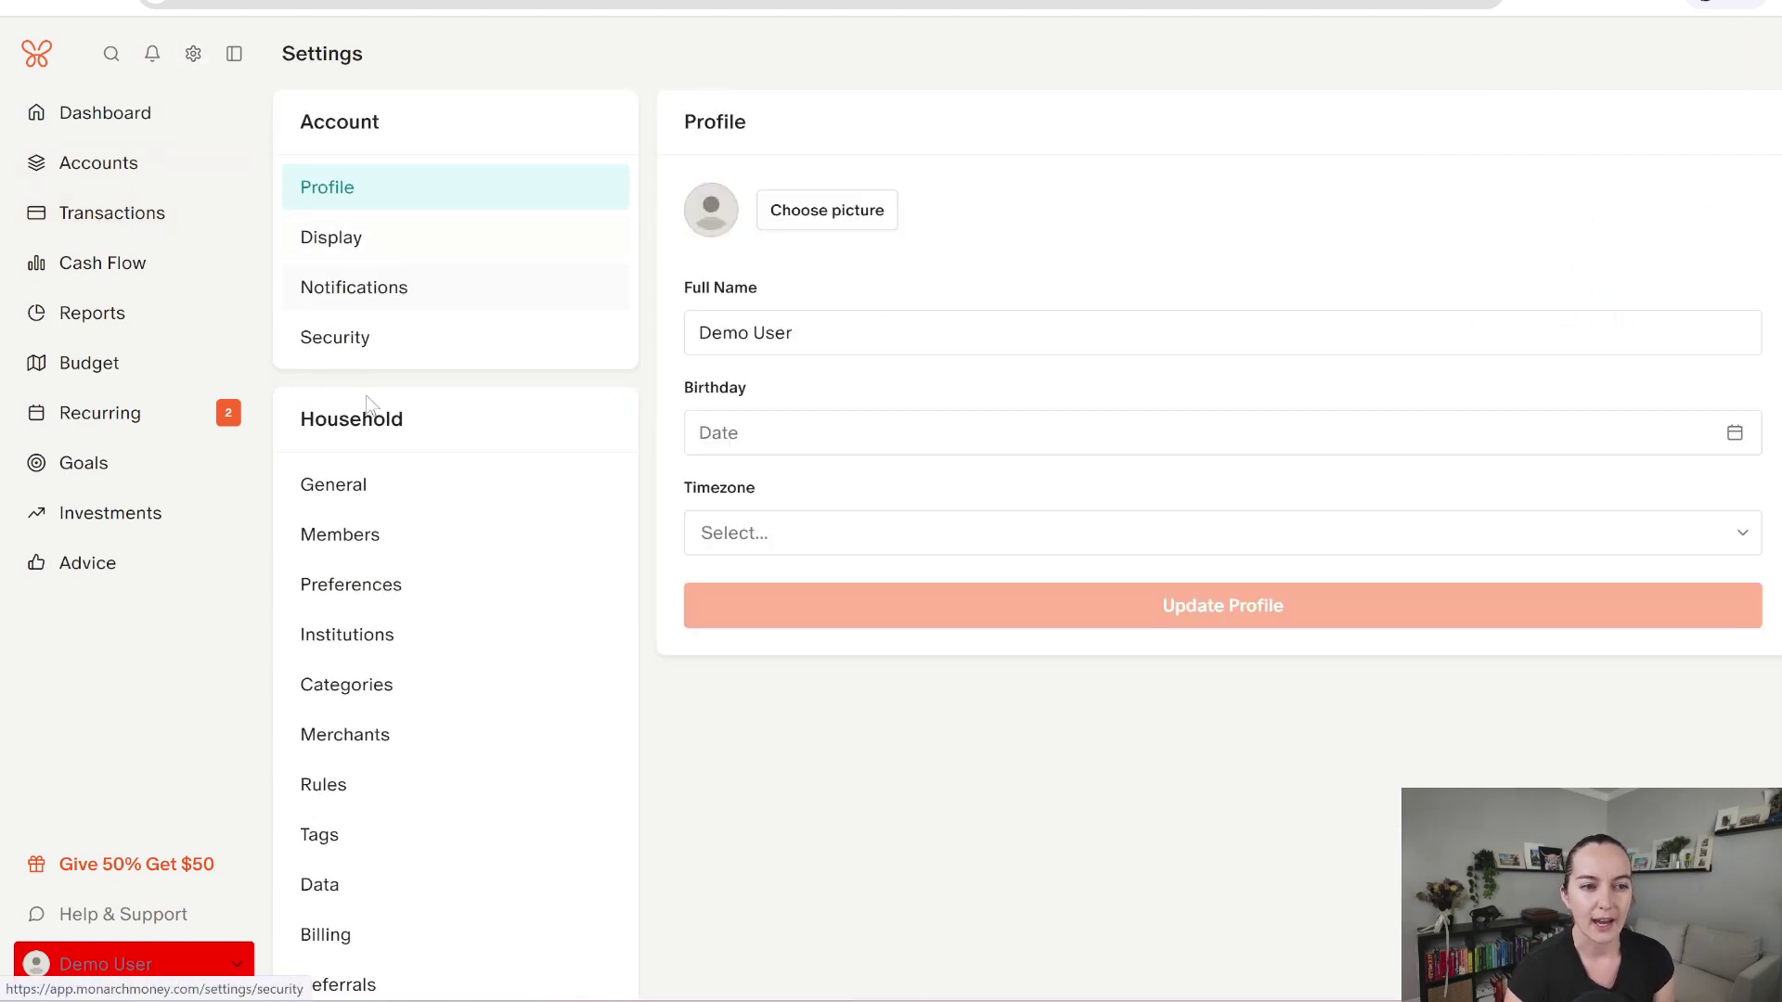
click(417, 604)
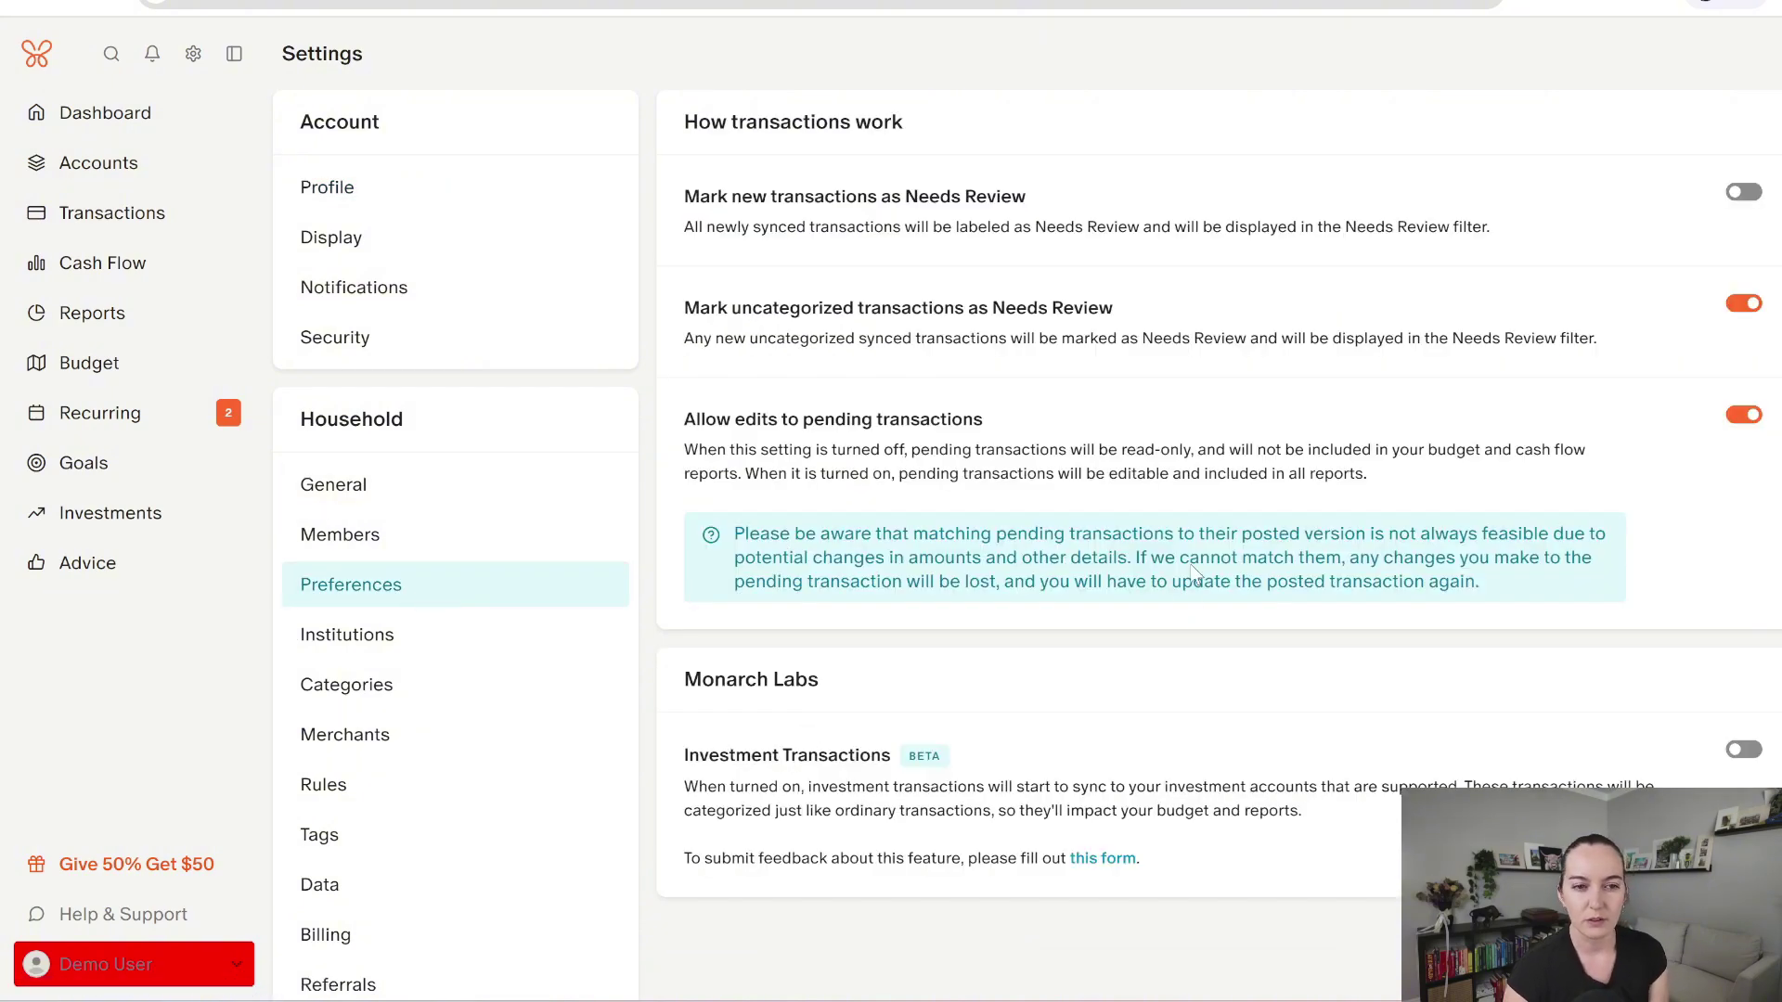
scroll(932, 531, down, 1)
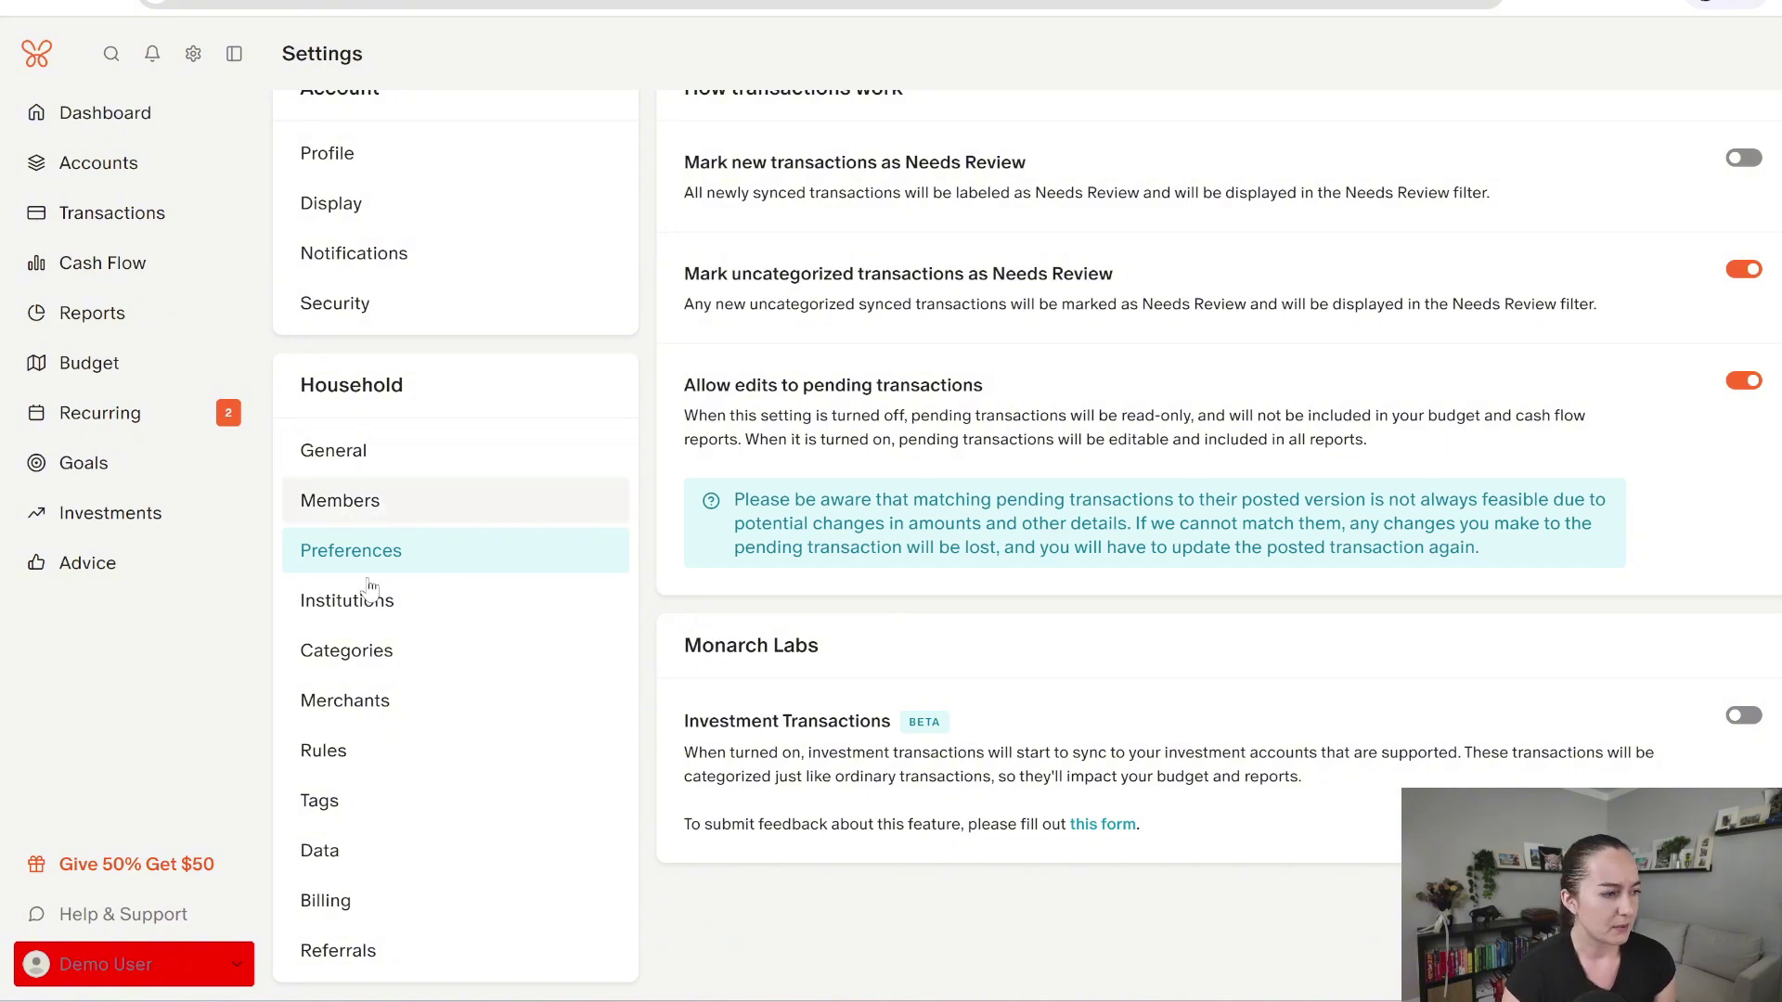
Step: Review the household's Merchants settings and compare them with the merchant names in the transactions list
click(396, 711)
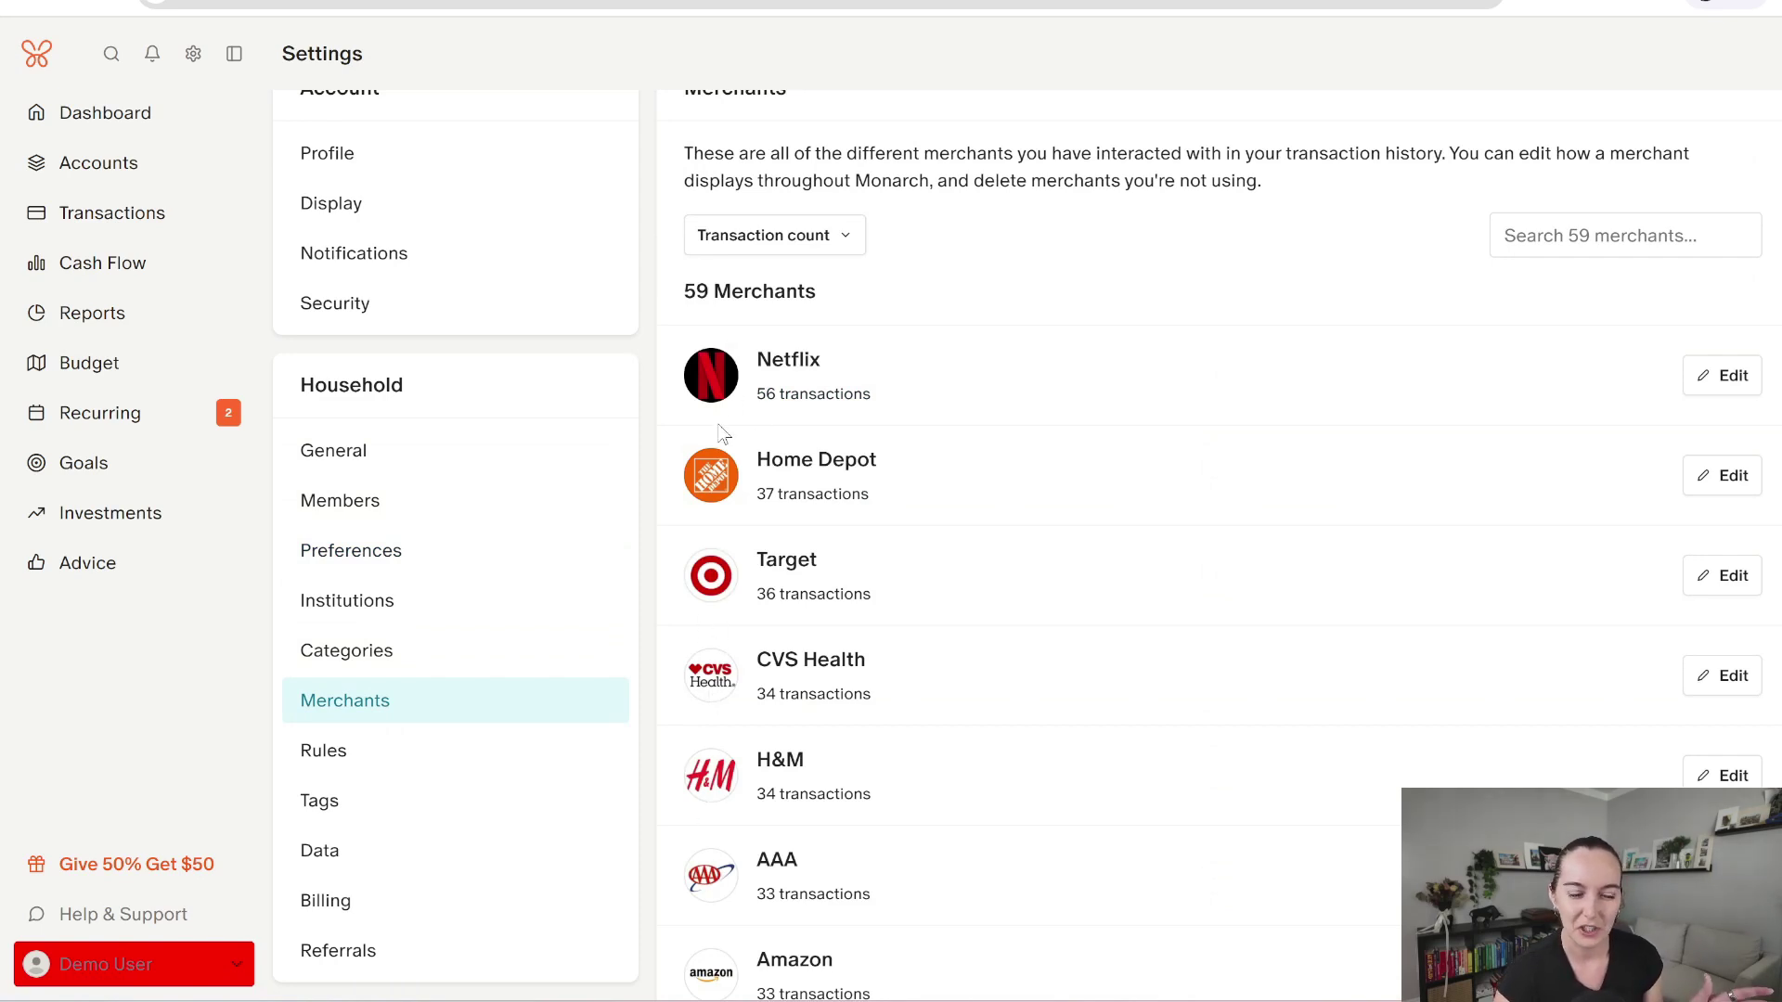
scroll(723, 434, down, 3)
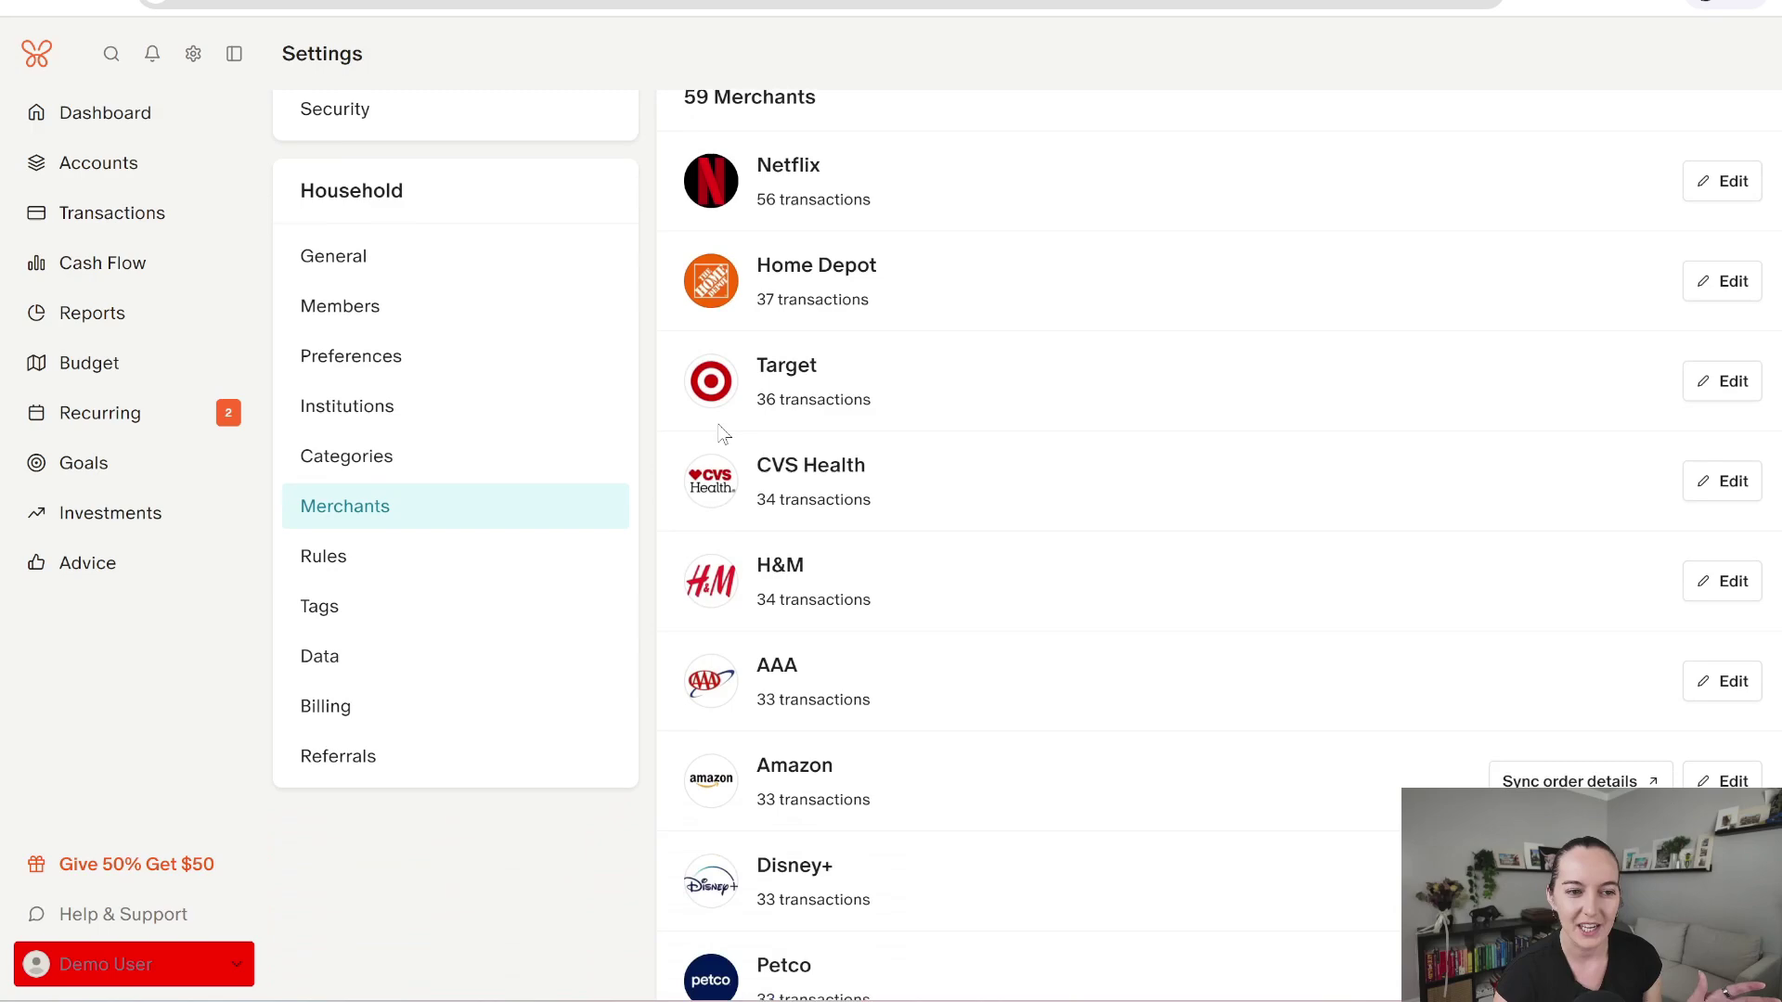
click(139, 223)
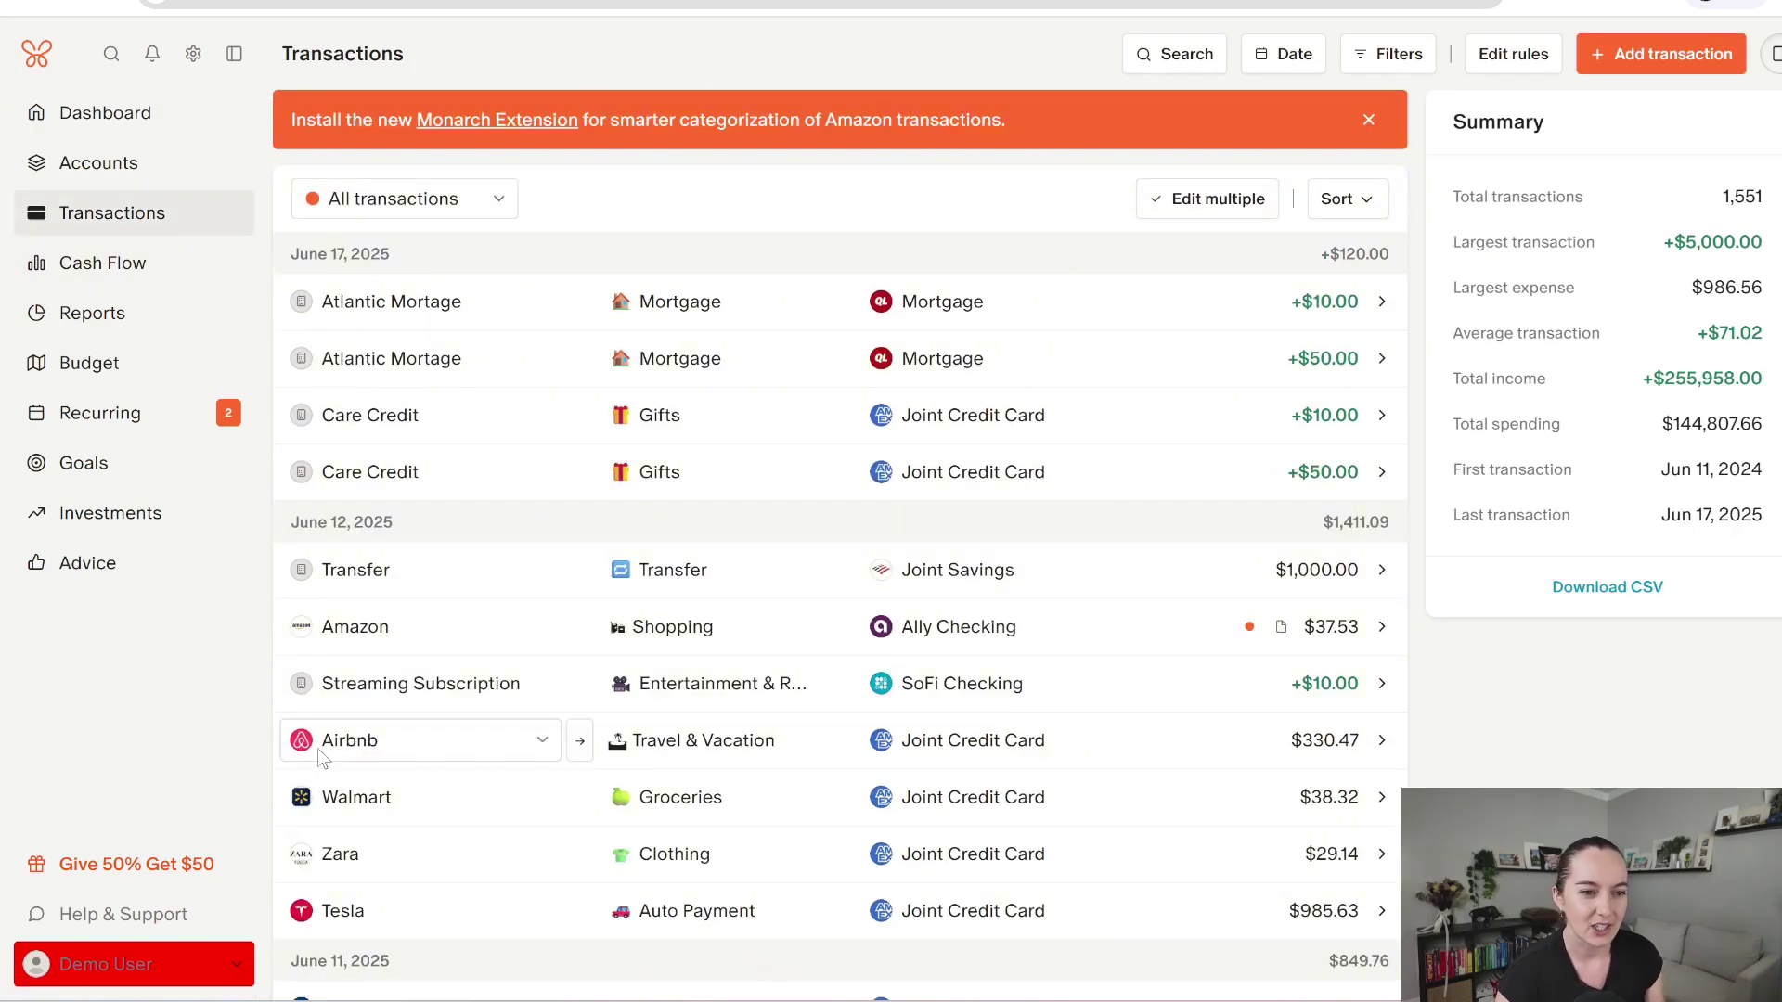
click(193, 53)
click(437, 738)
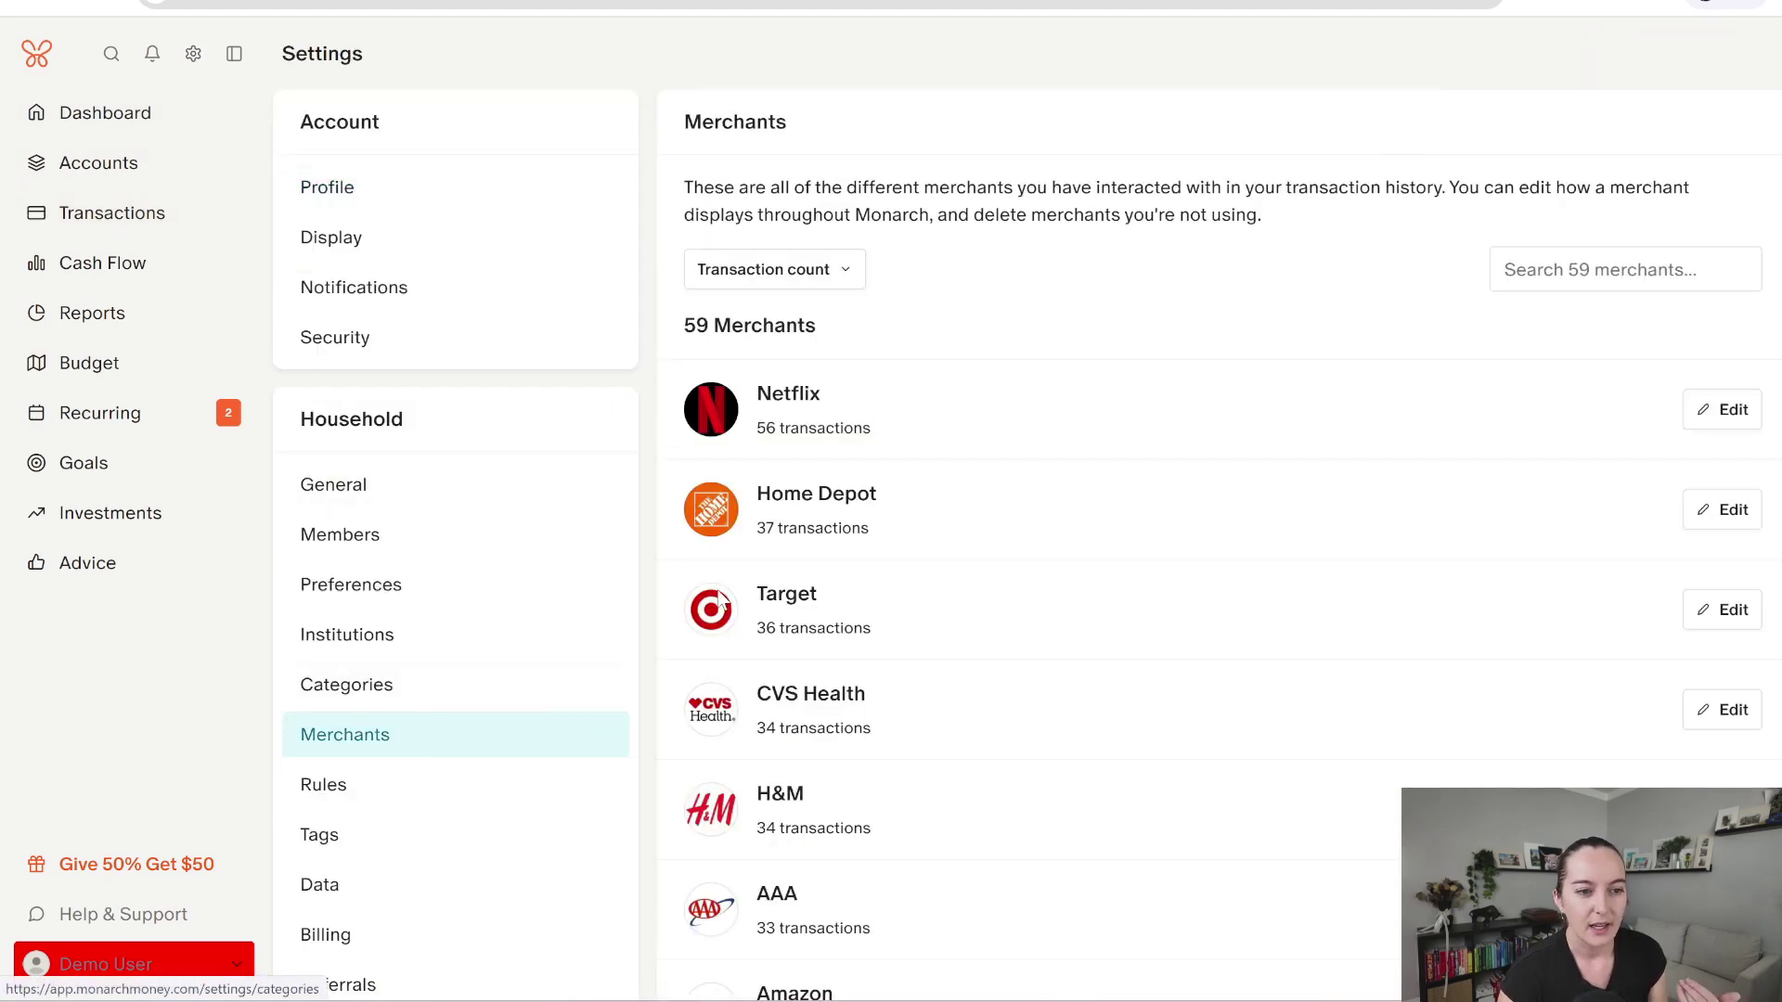
scroll(501, 757, down, 3)
Step: Review the household's Rules settings and the download and deletion options on the Data page
click(362, 555)
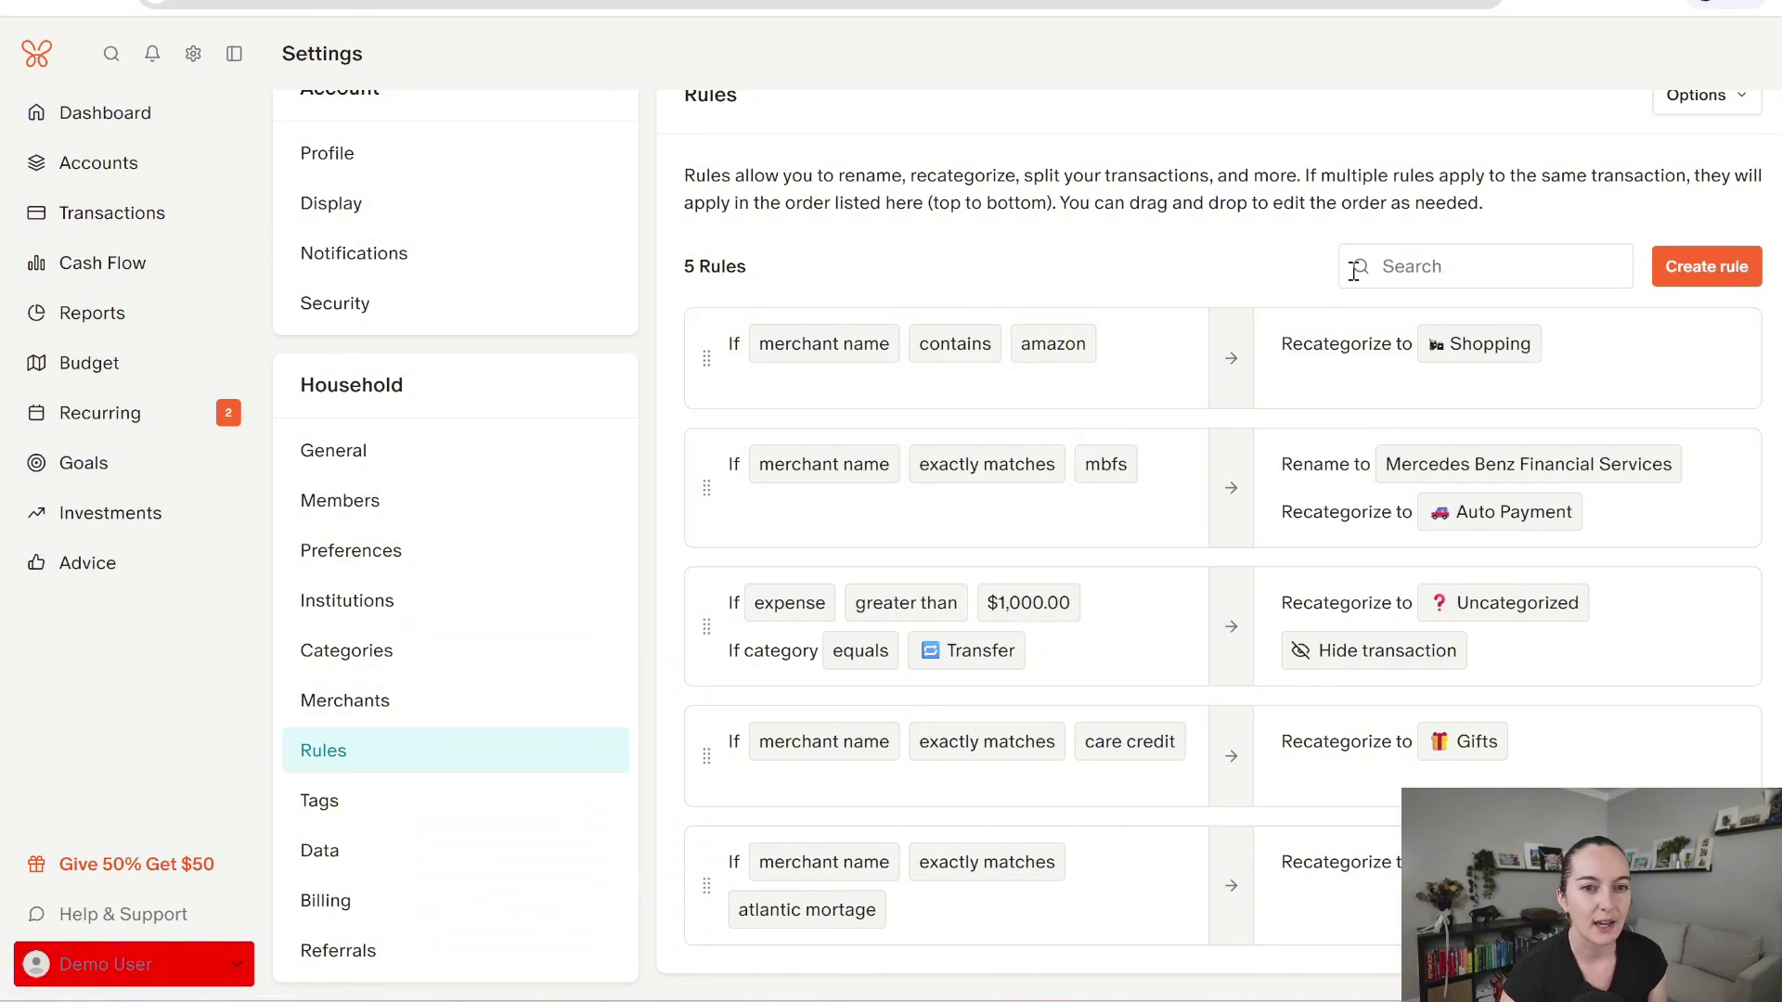
click(1446, 267)
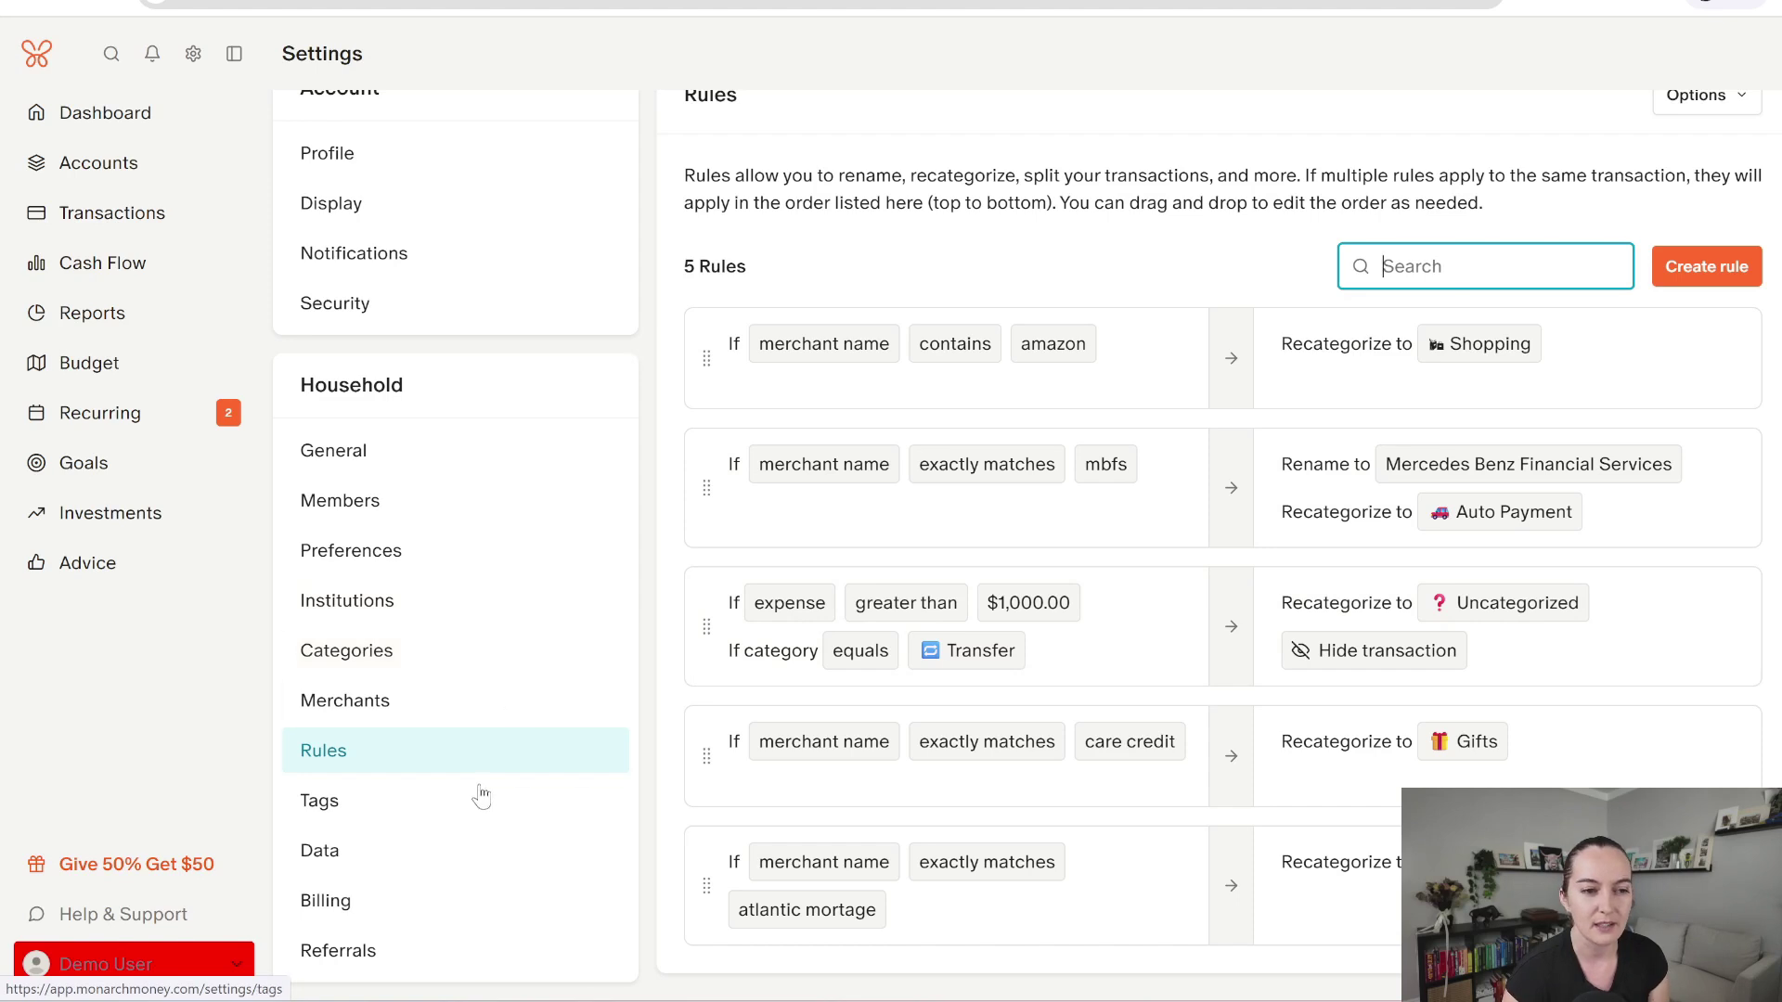
click(468, 852)
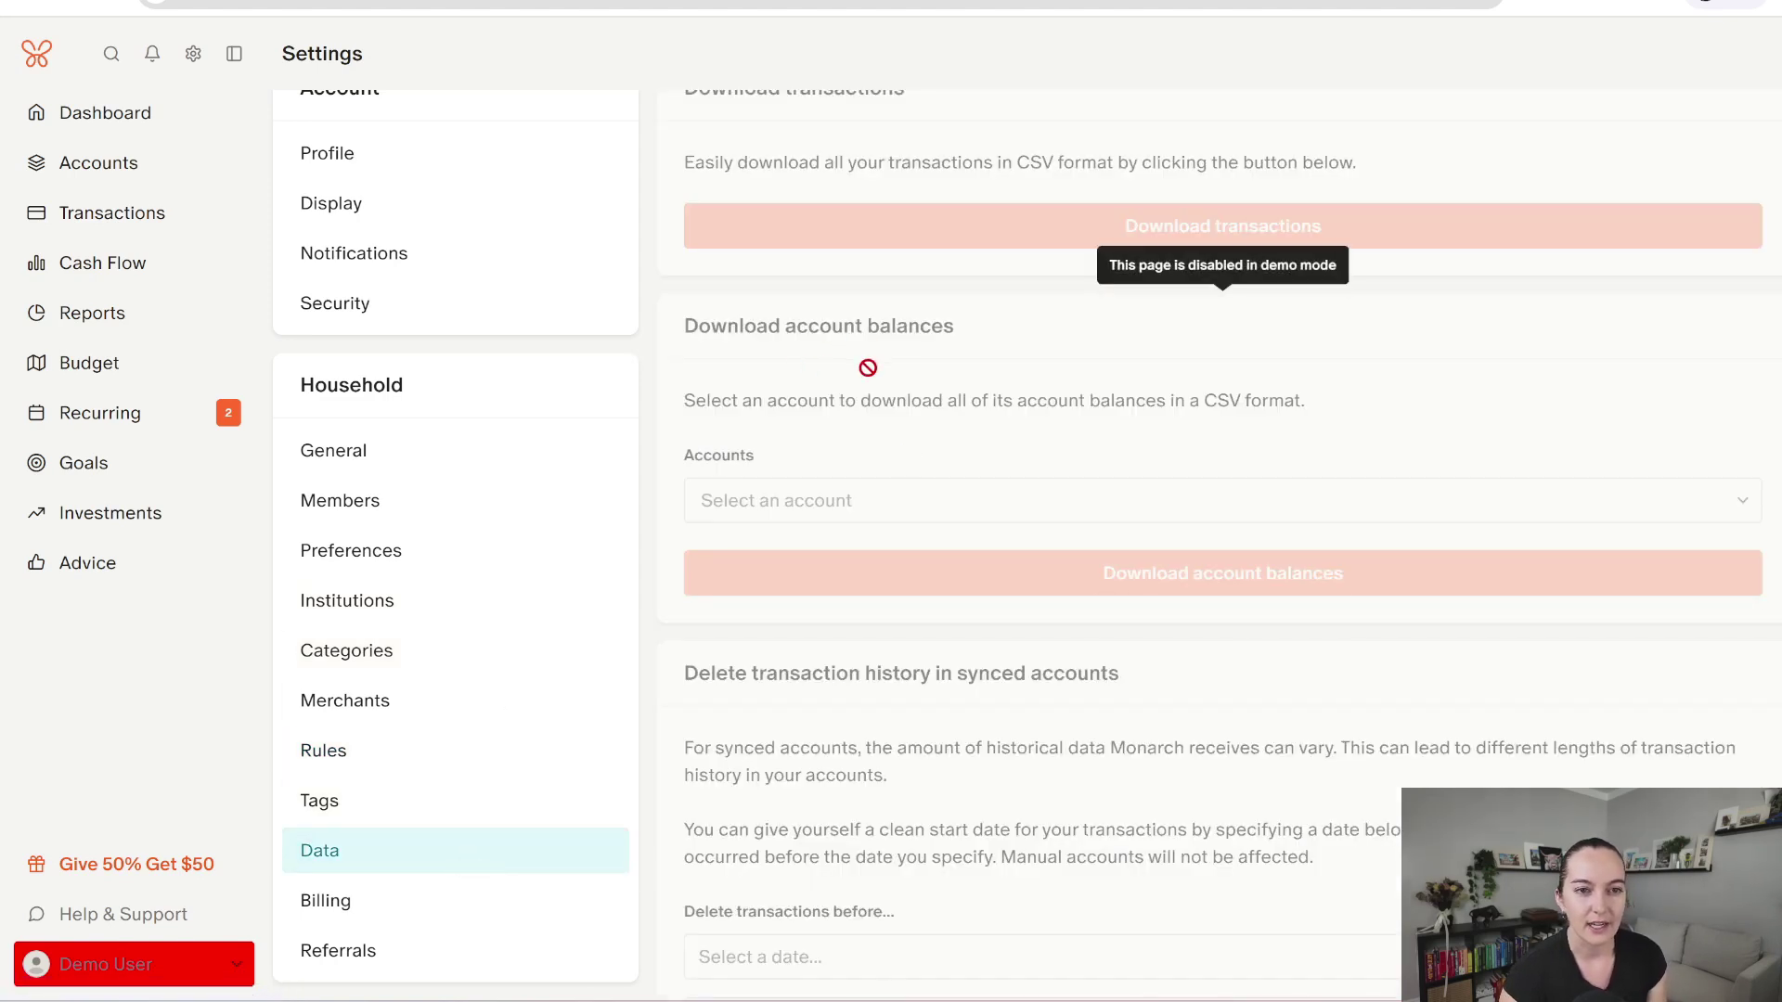
scroll(1024, 365, up, 1)
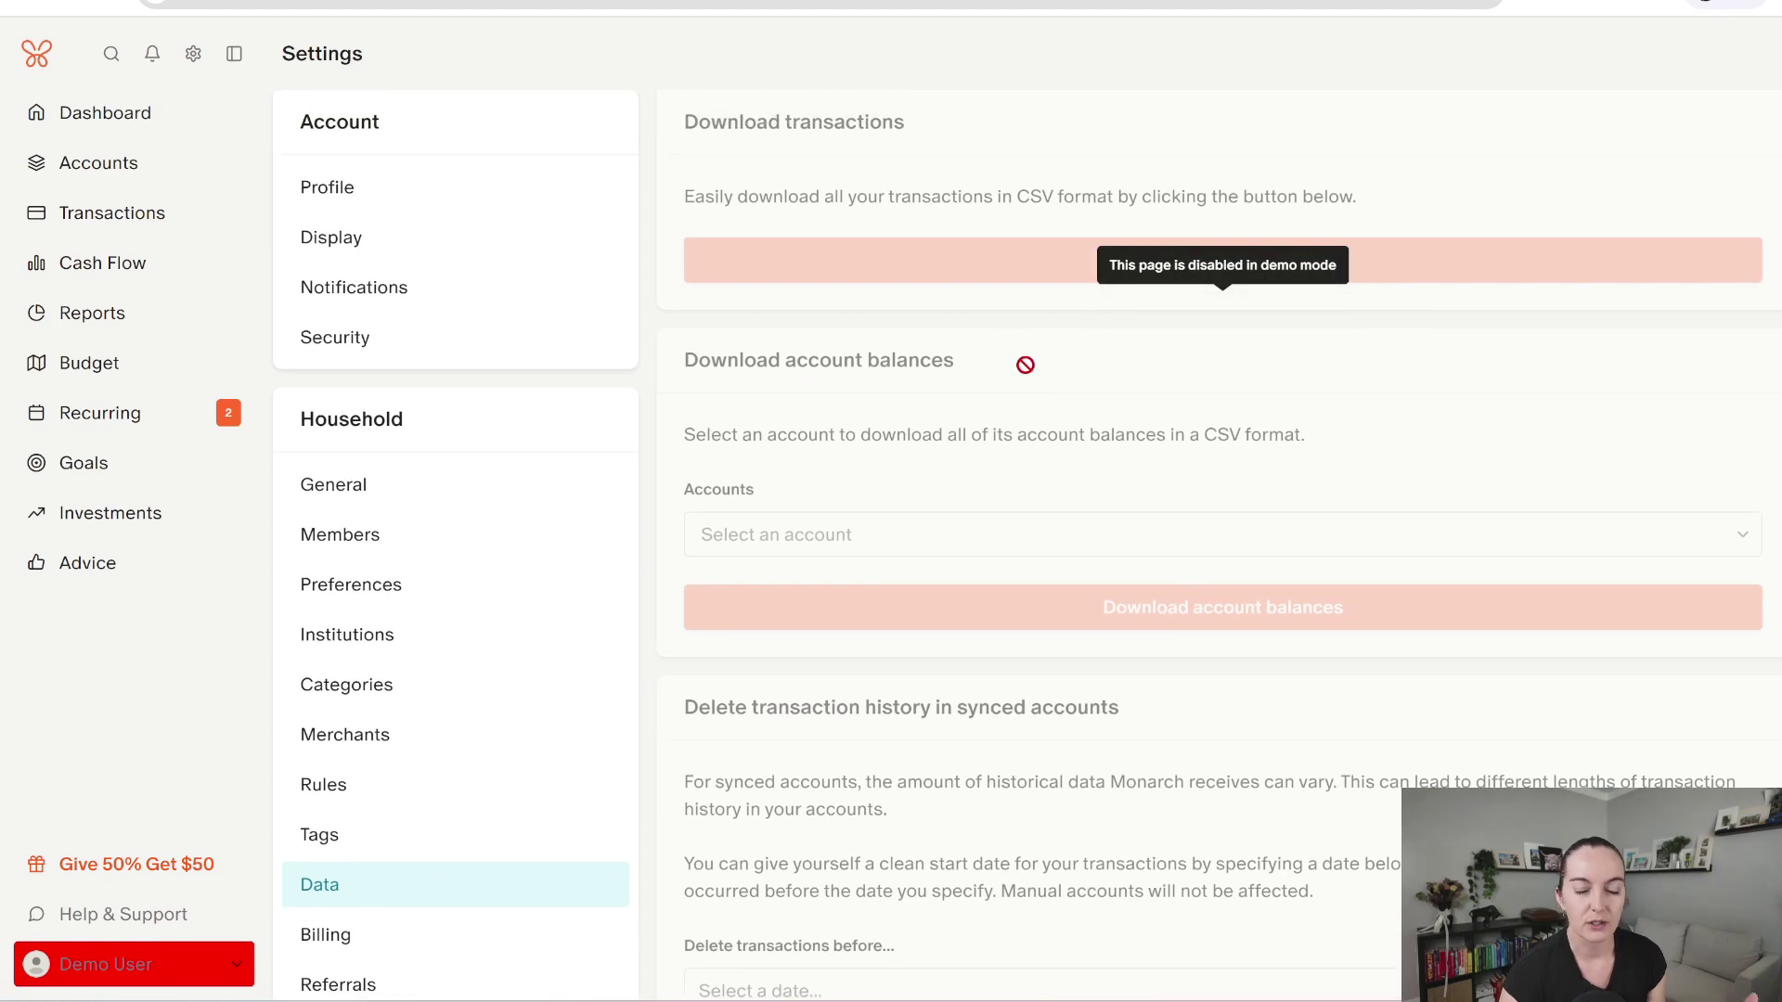
scroll(1025, 365, down, 3)
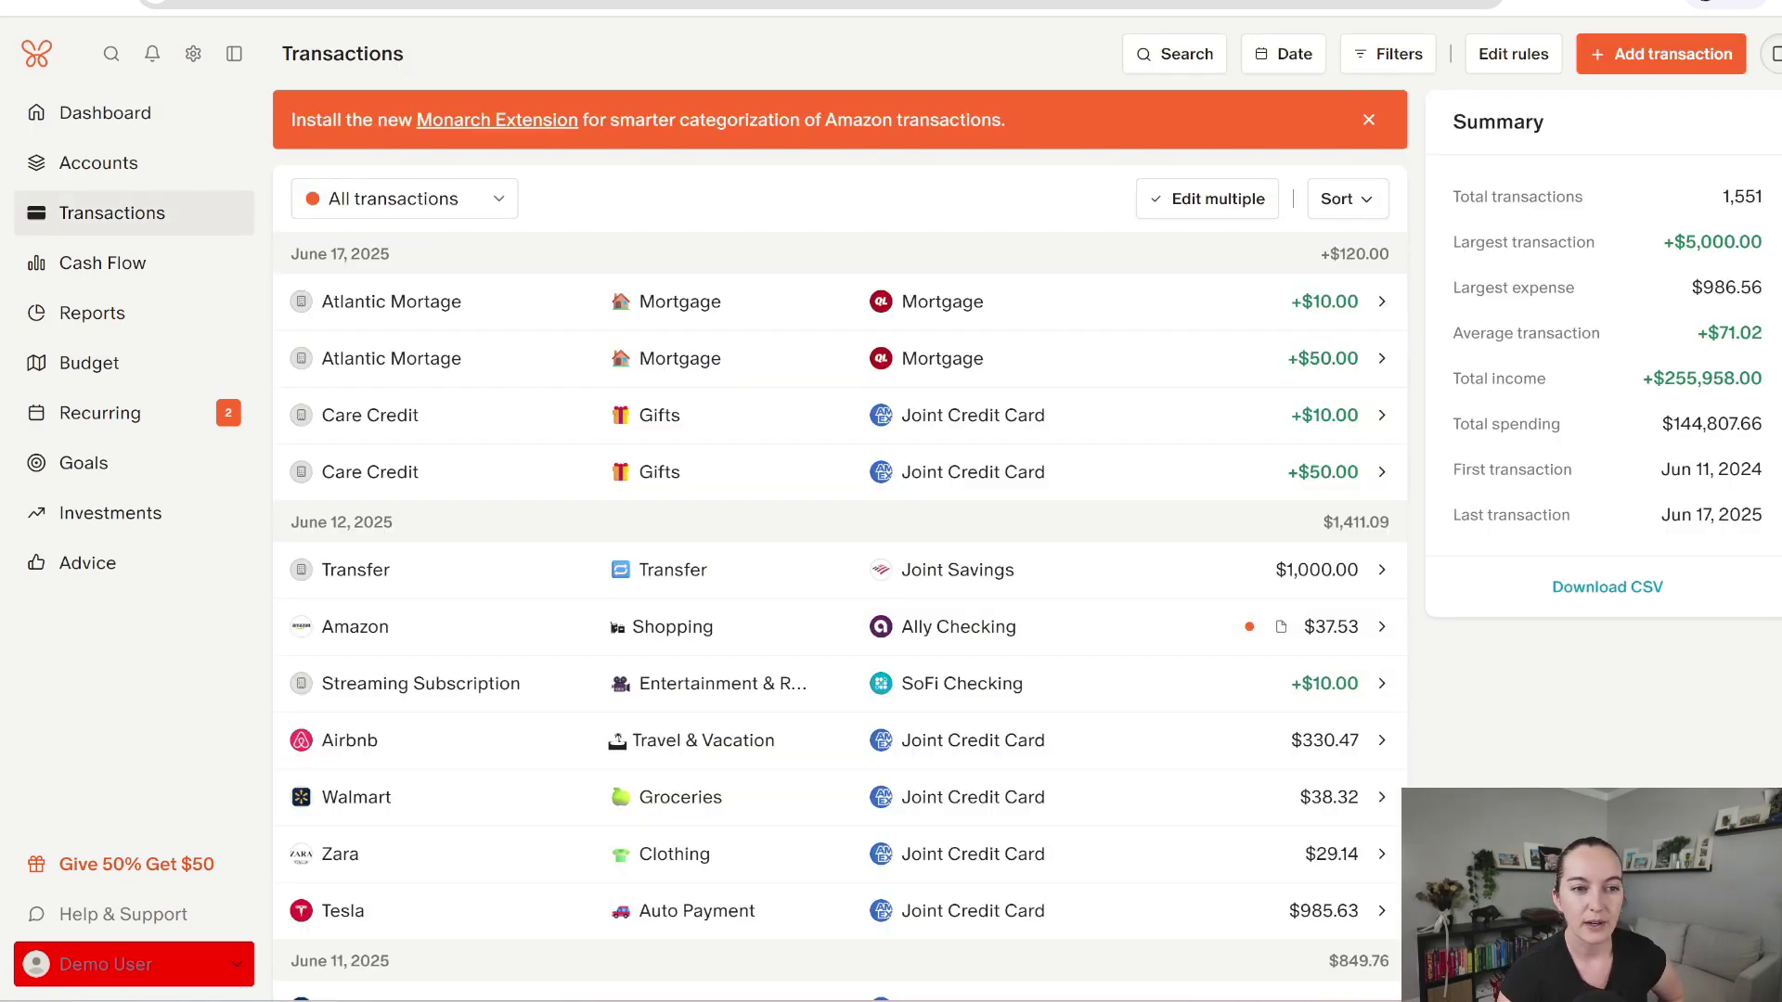
Step: Preview the merchant search with "chang" and the category list for the first Atlantic Mortage transaction, leaving both unchanged
click(442, 309)
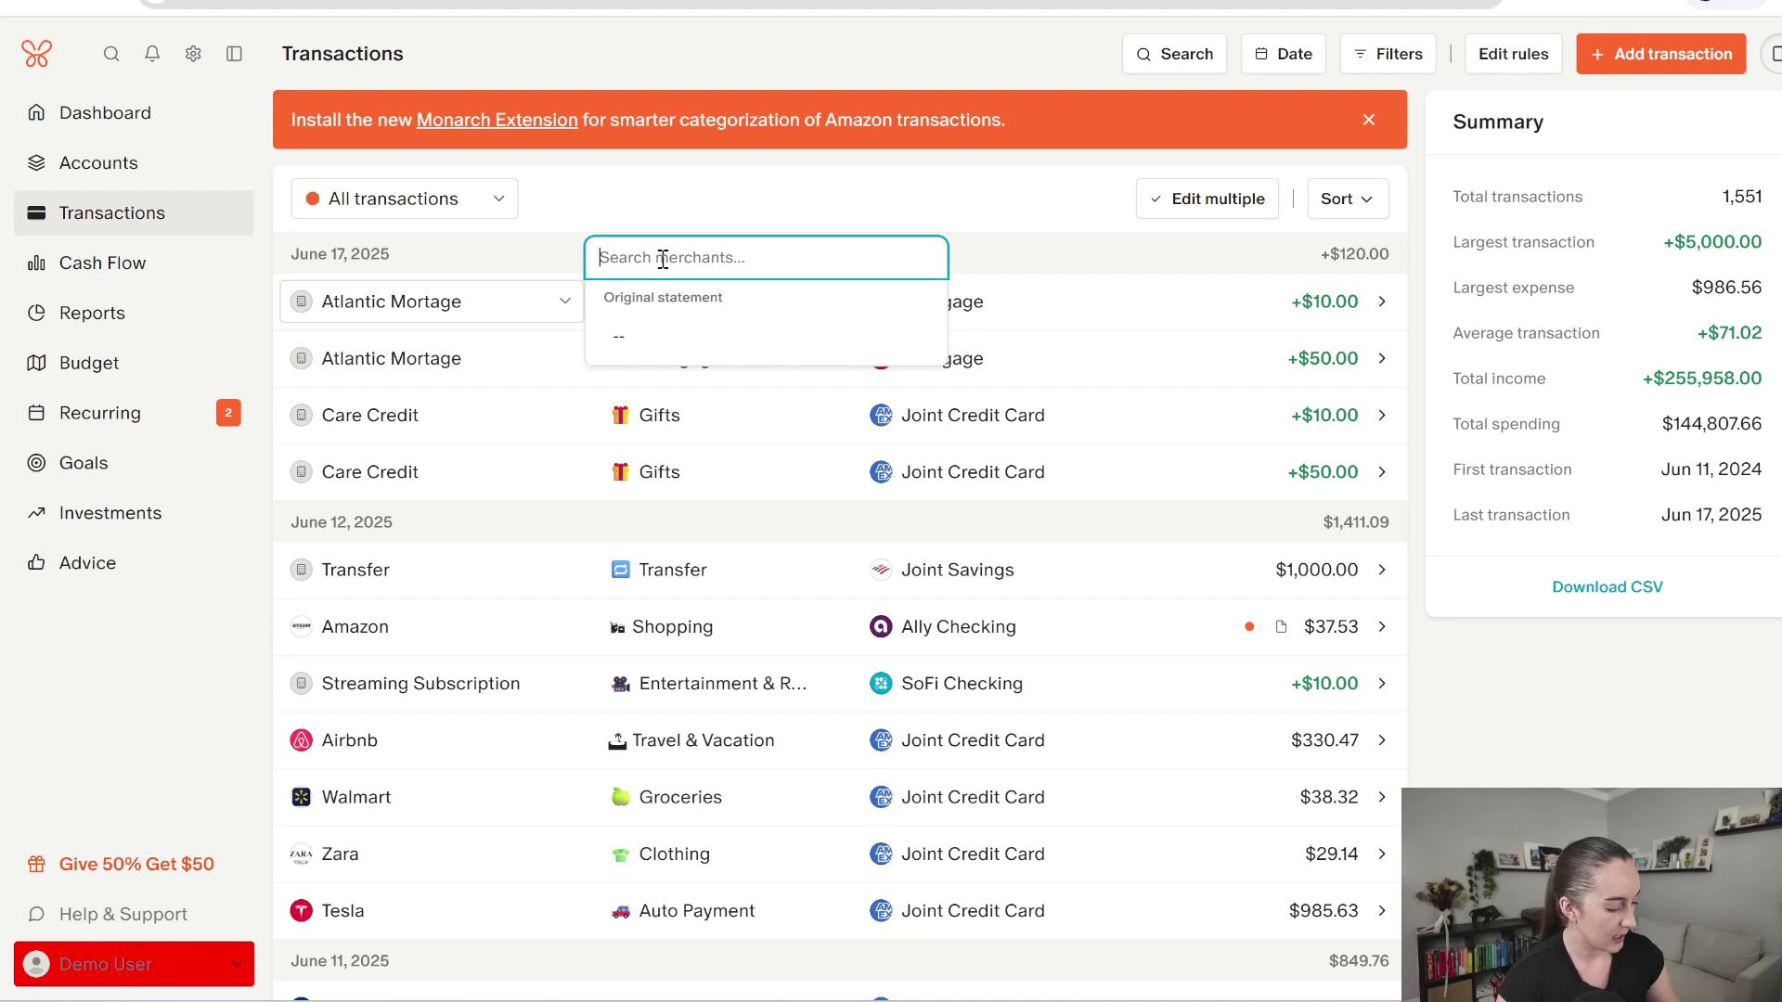
text(chang)
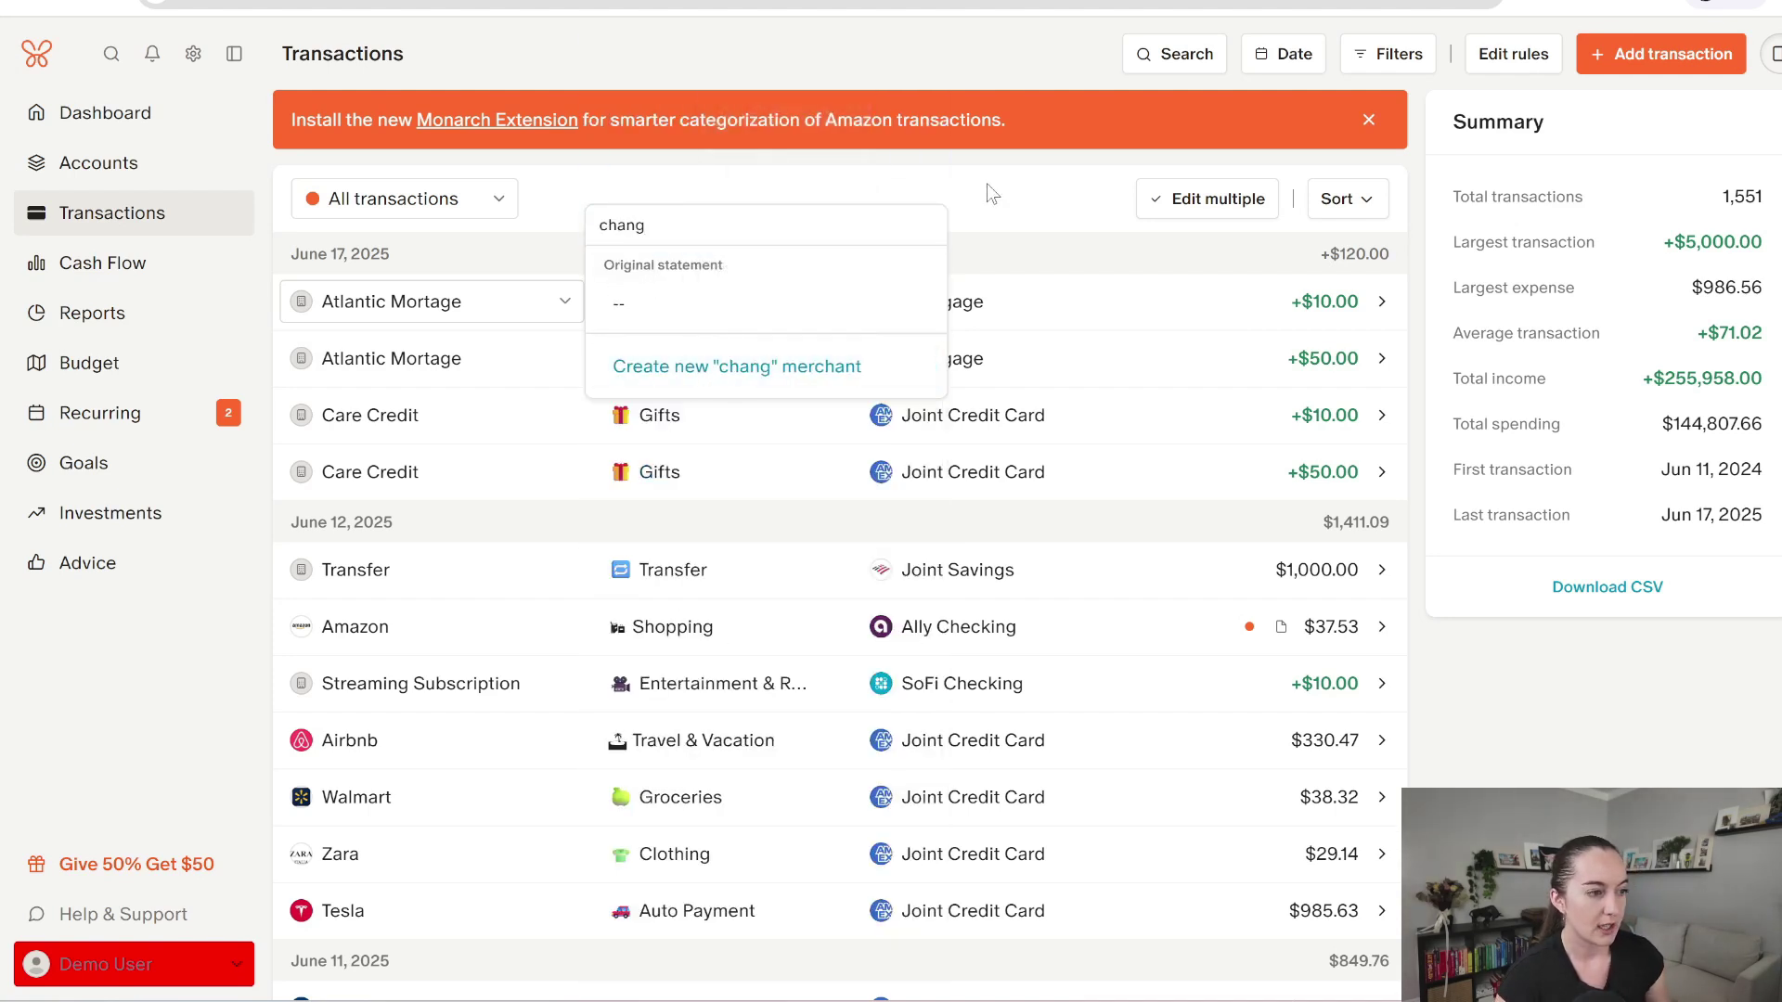
click(340, 241)
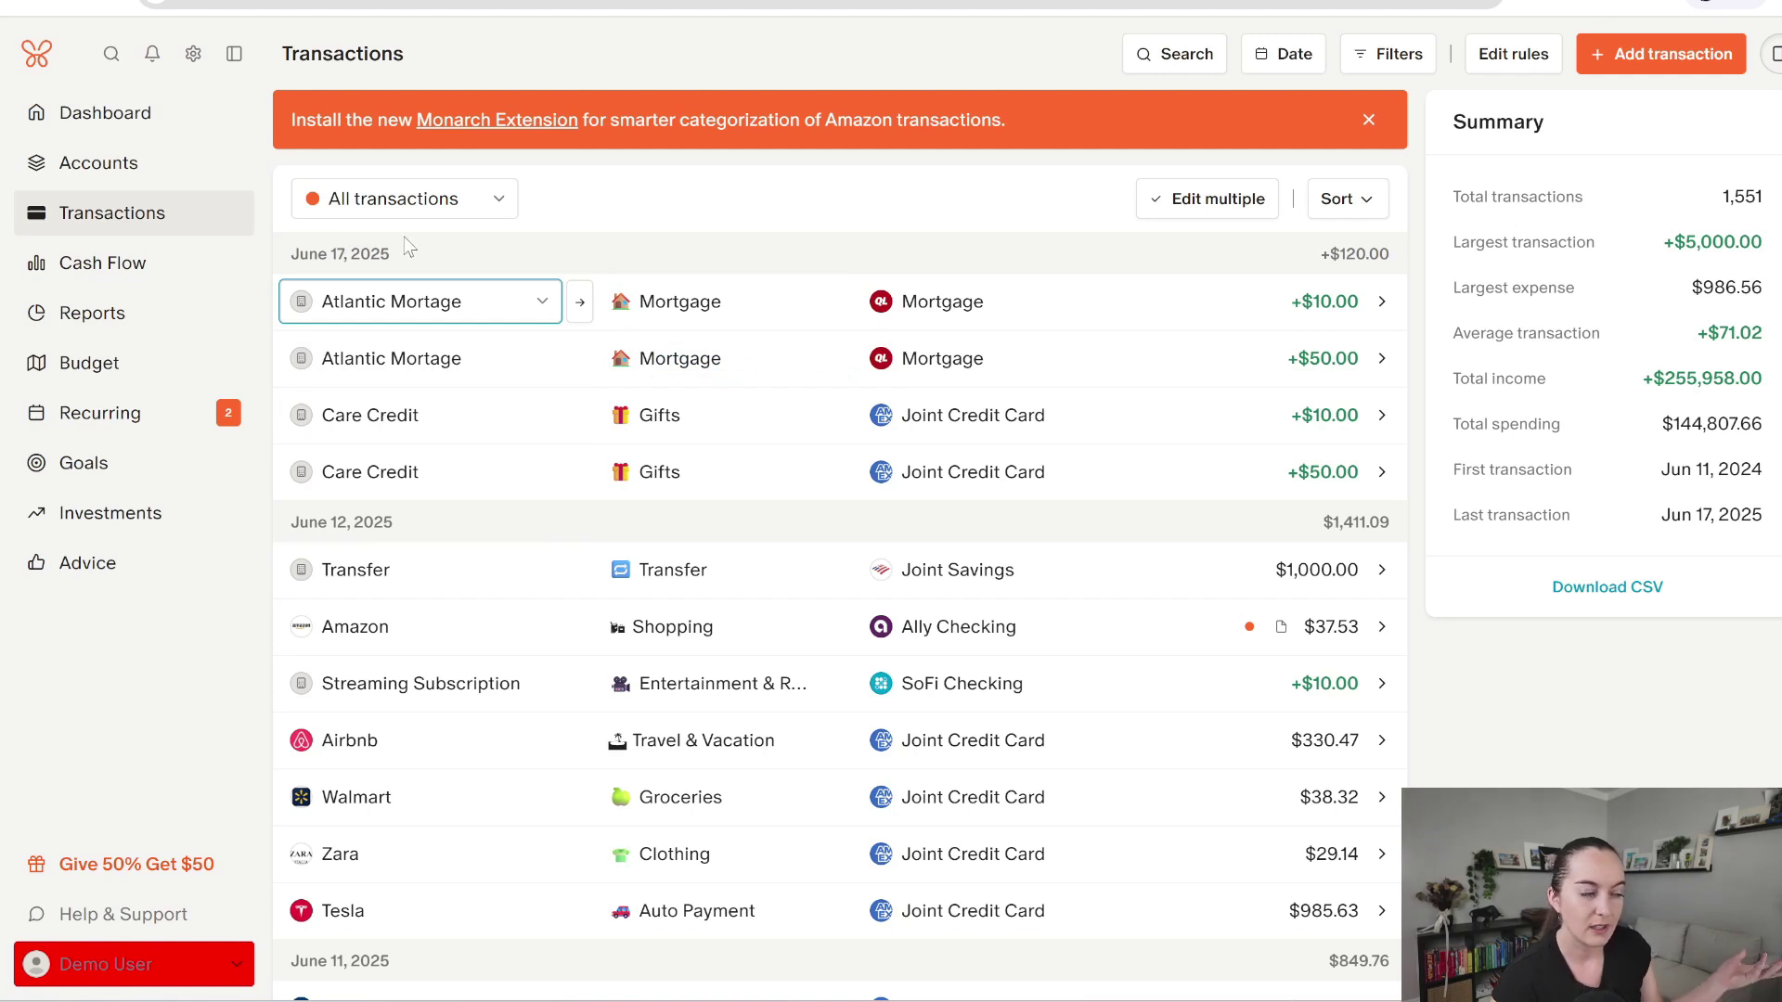
click(757, 296)
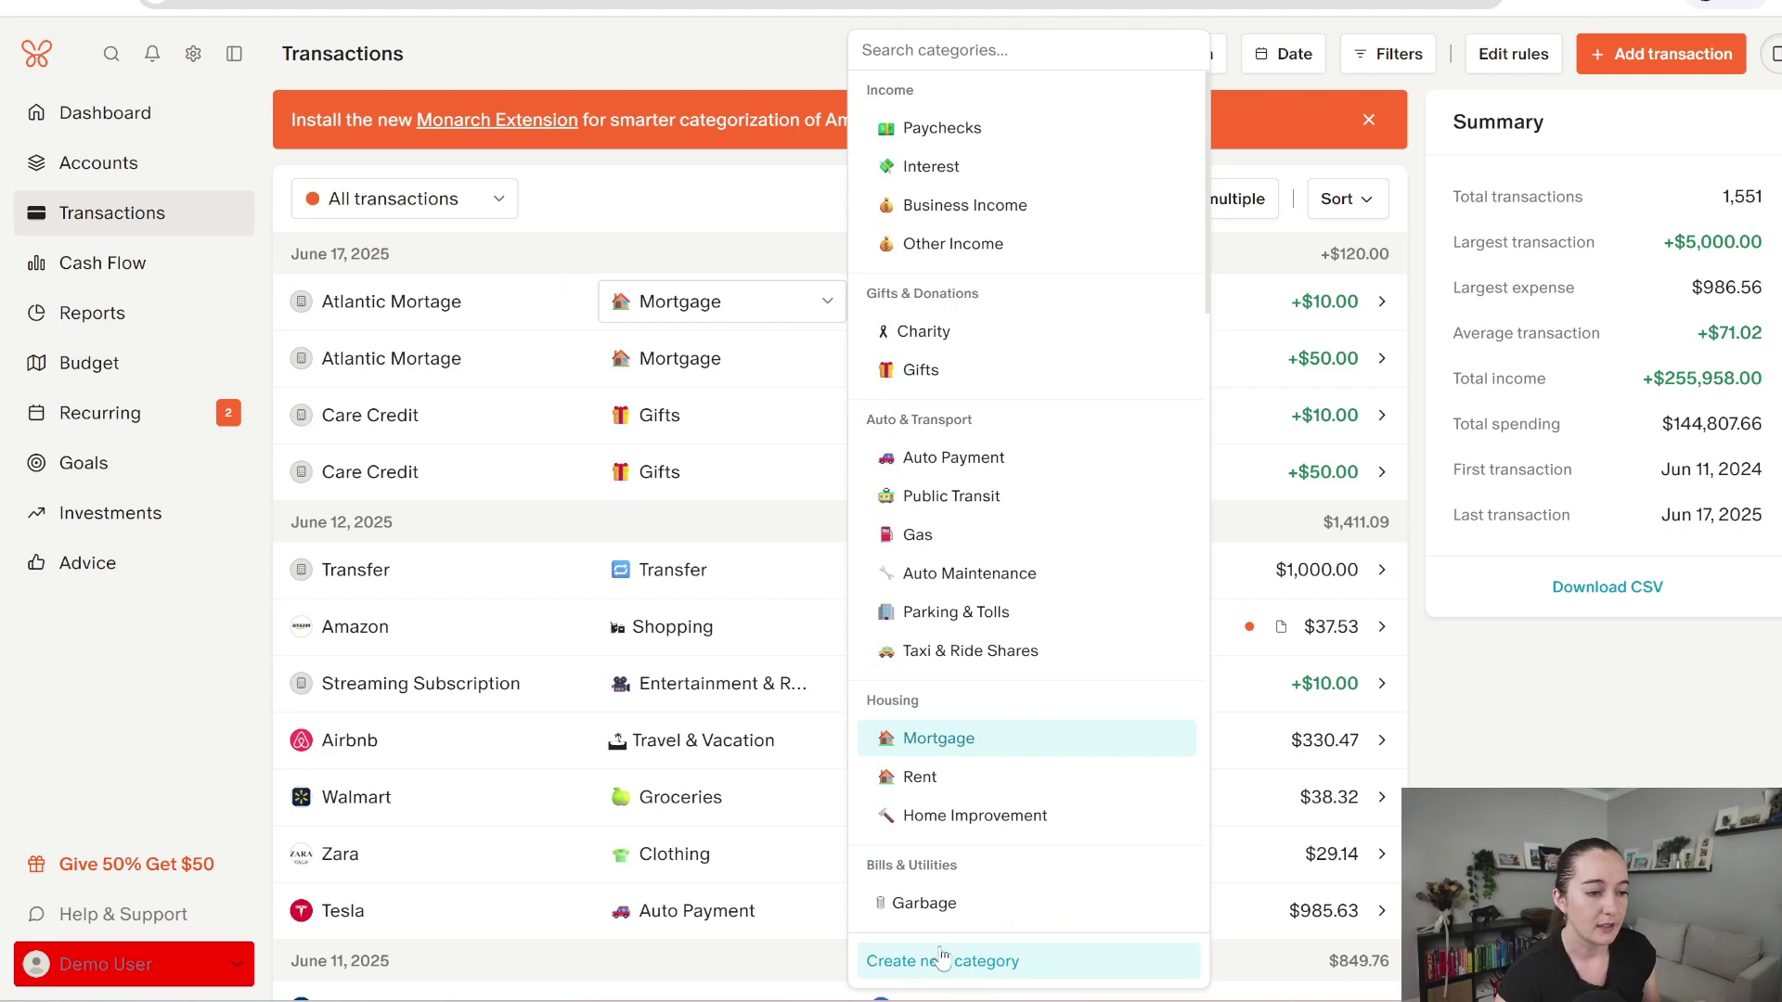
click(1402, 345)
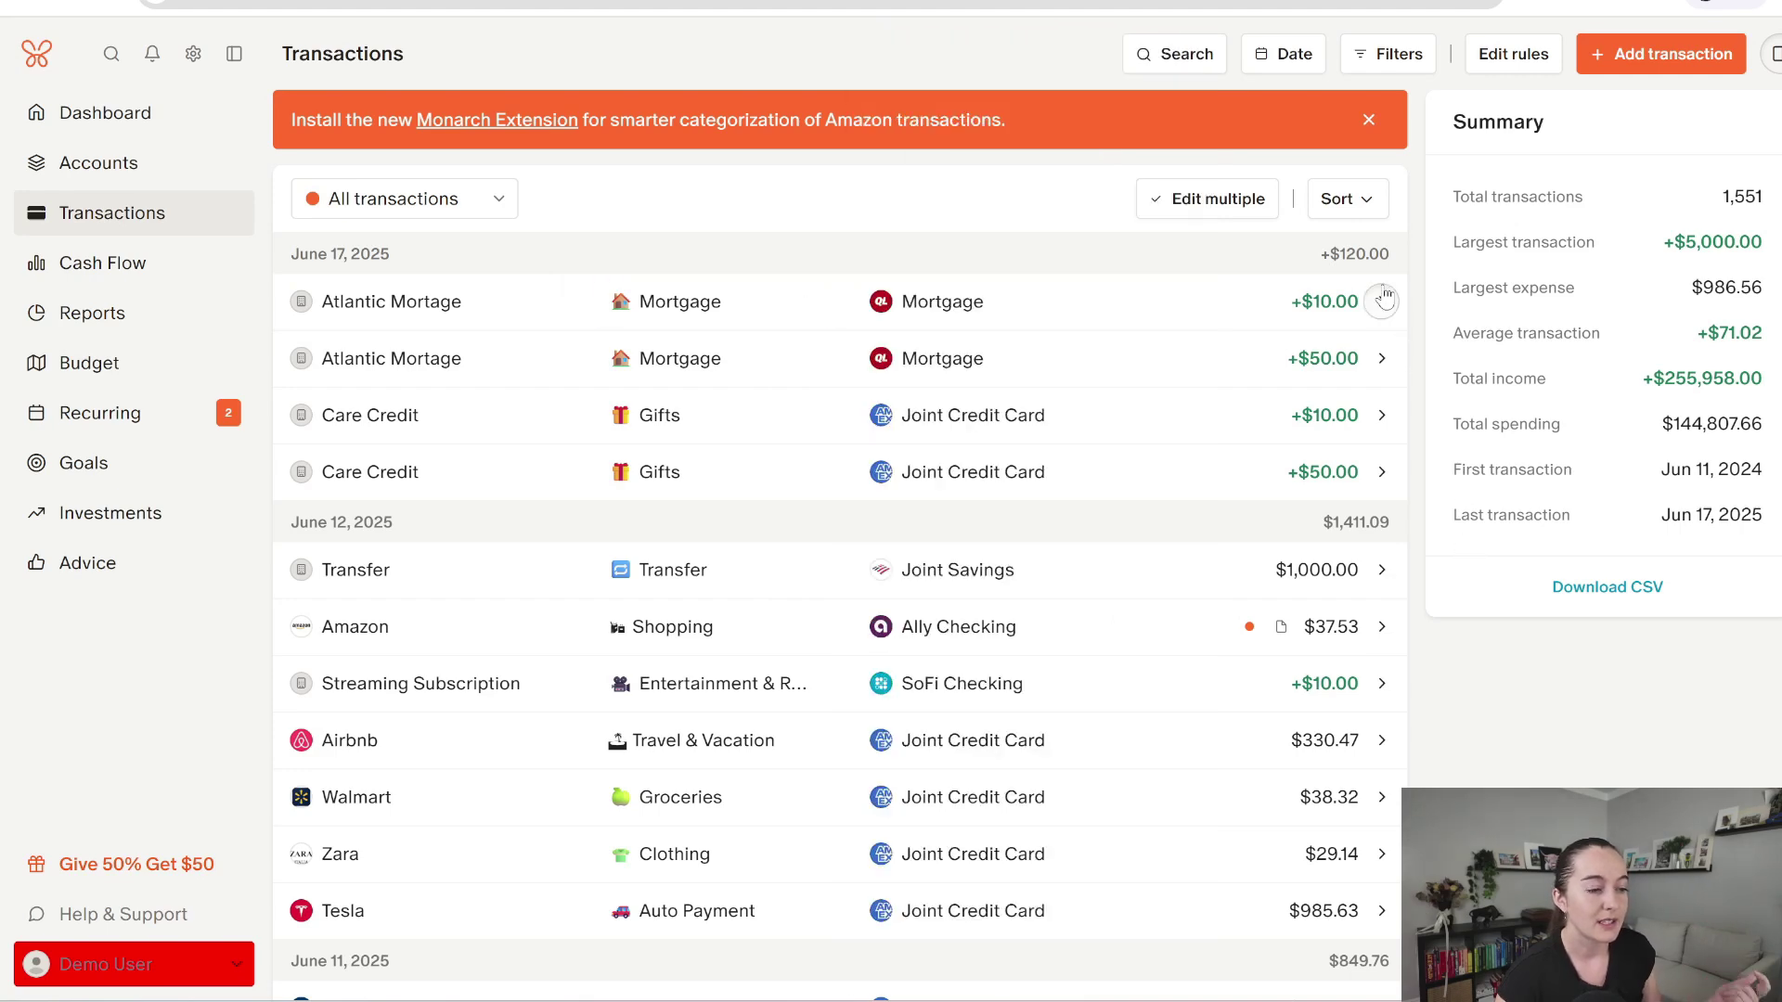
Step: Open the first Atlantic Mortage transaction's details and preview splitting it By Percent without applying a split
click(1381, 316)
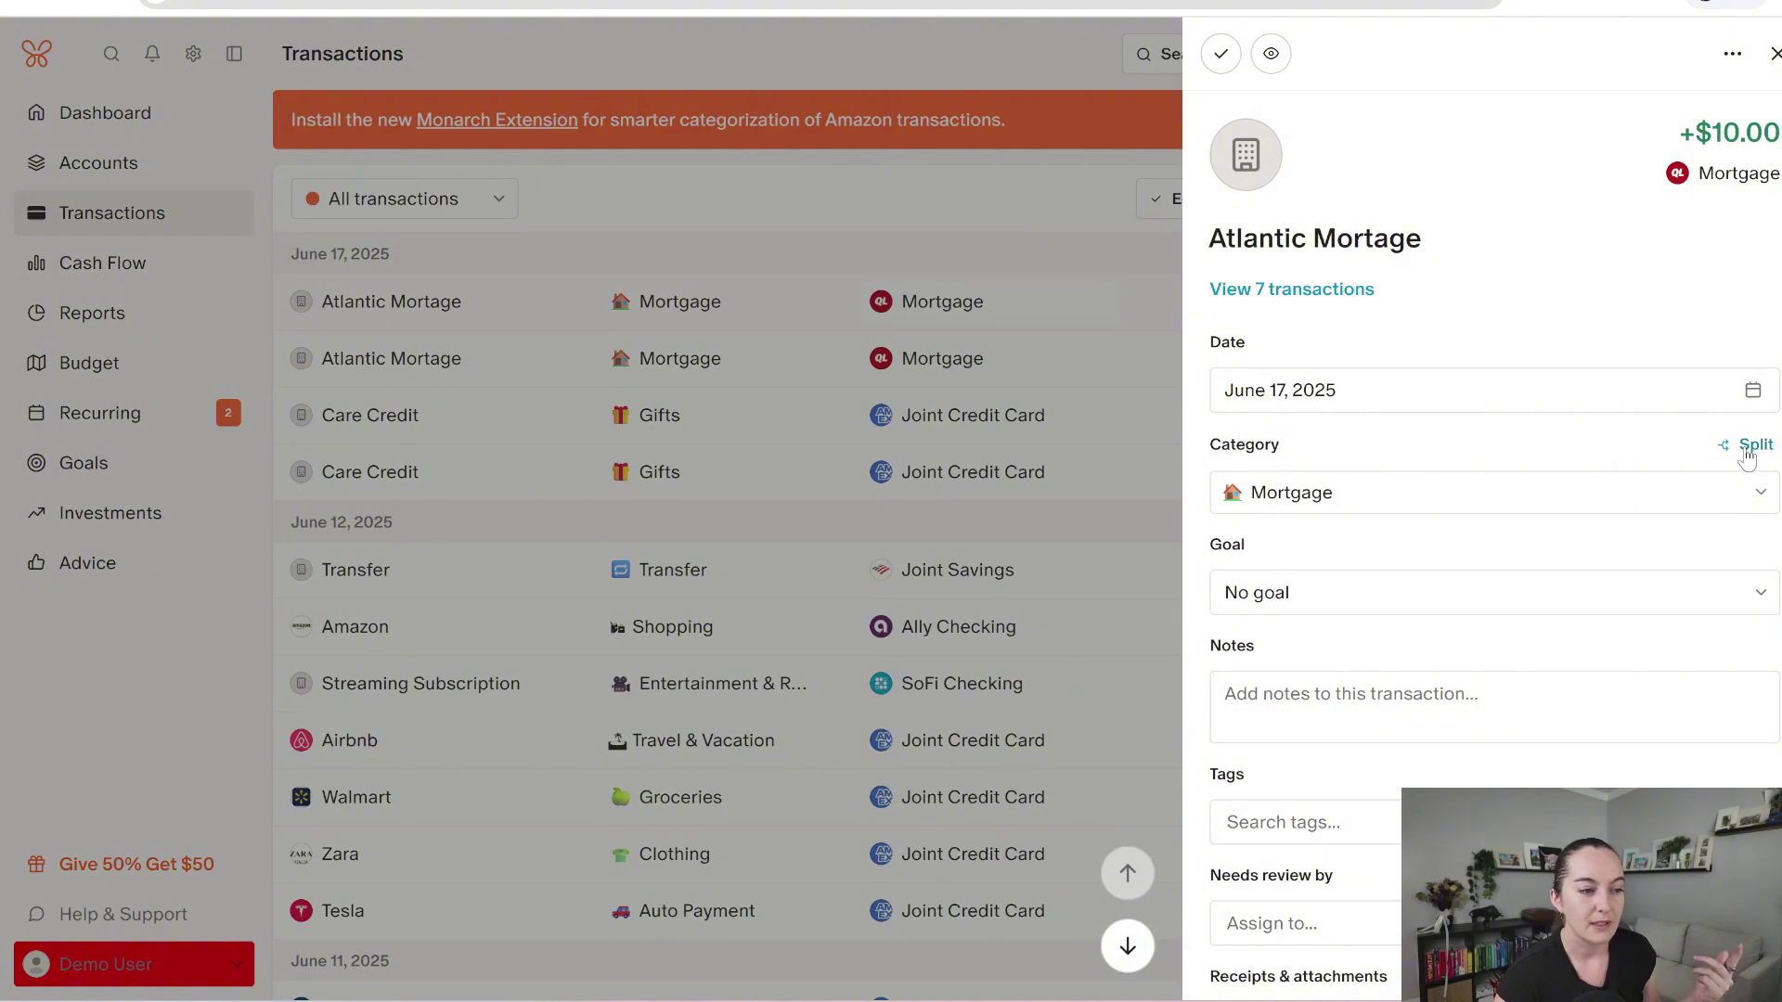
click(1750, 447)
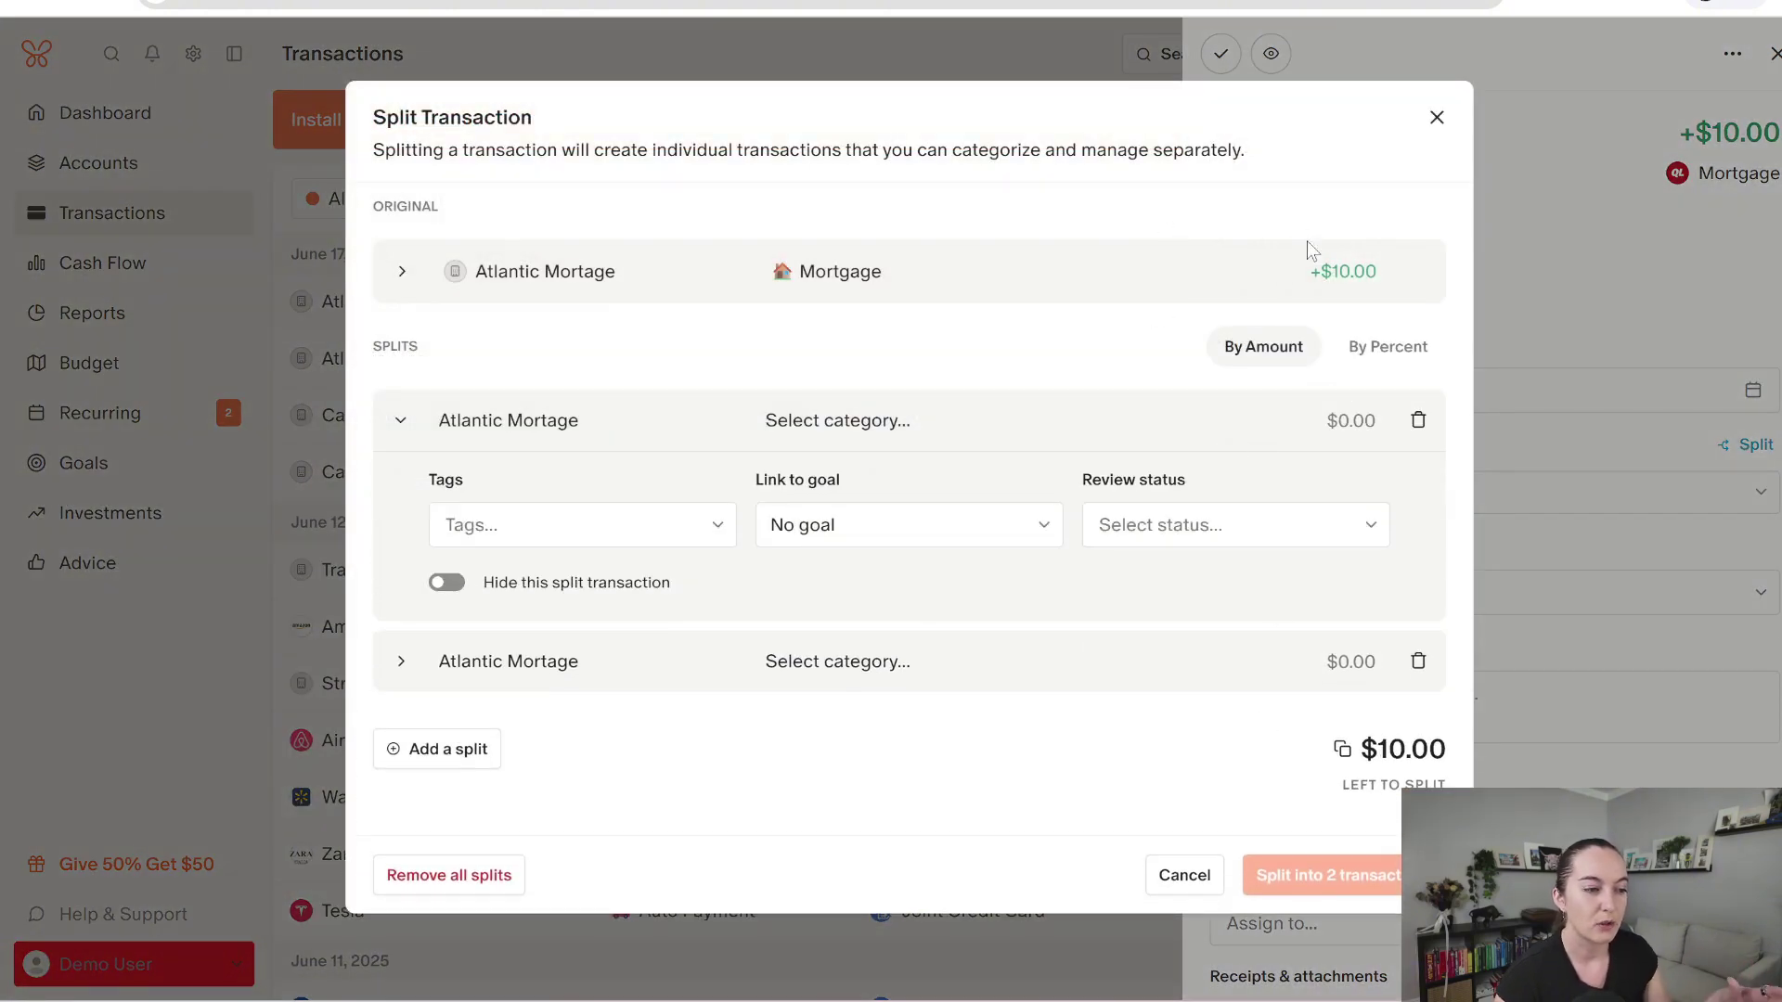
click(1420, 362)
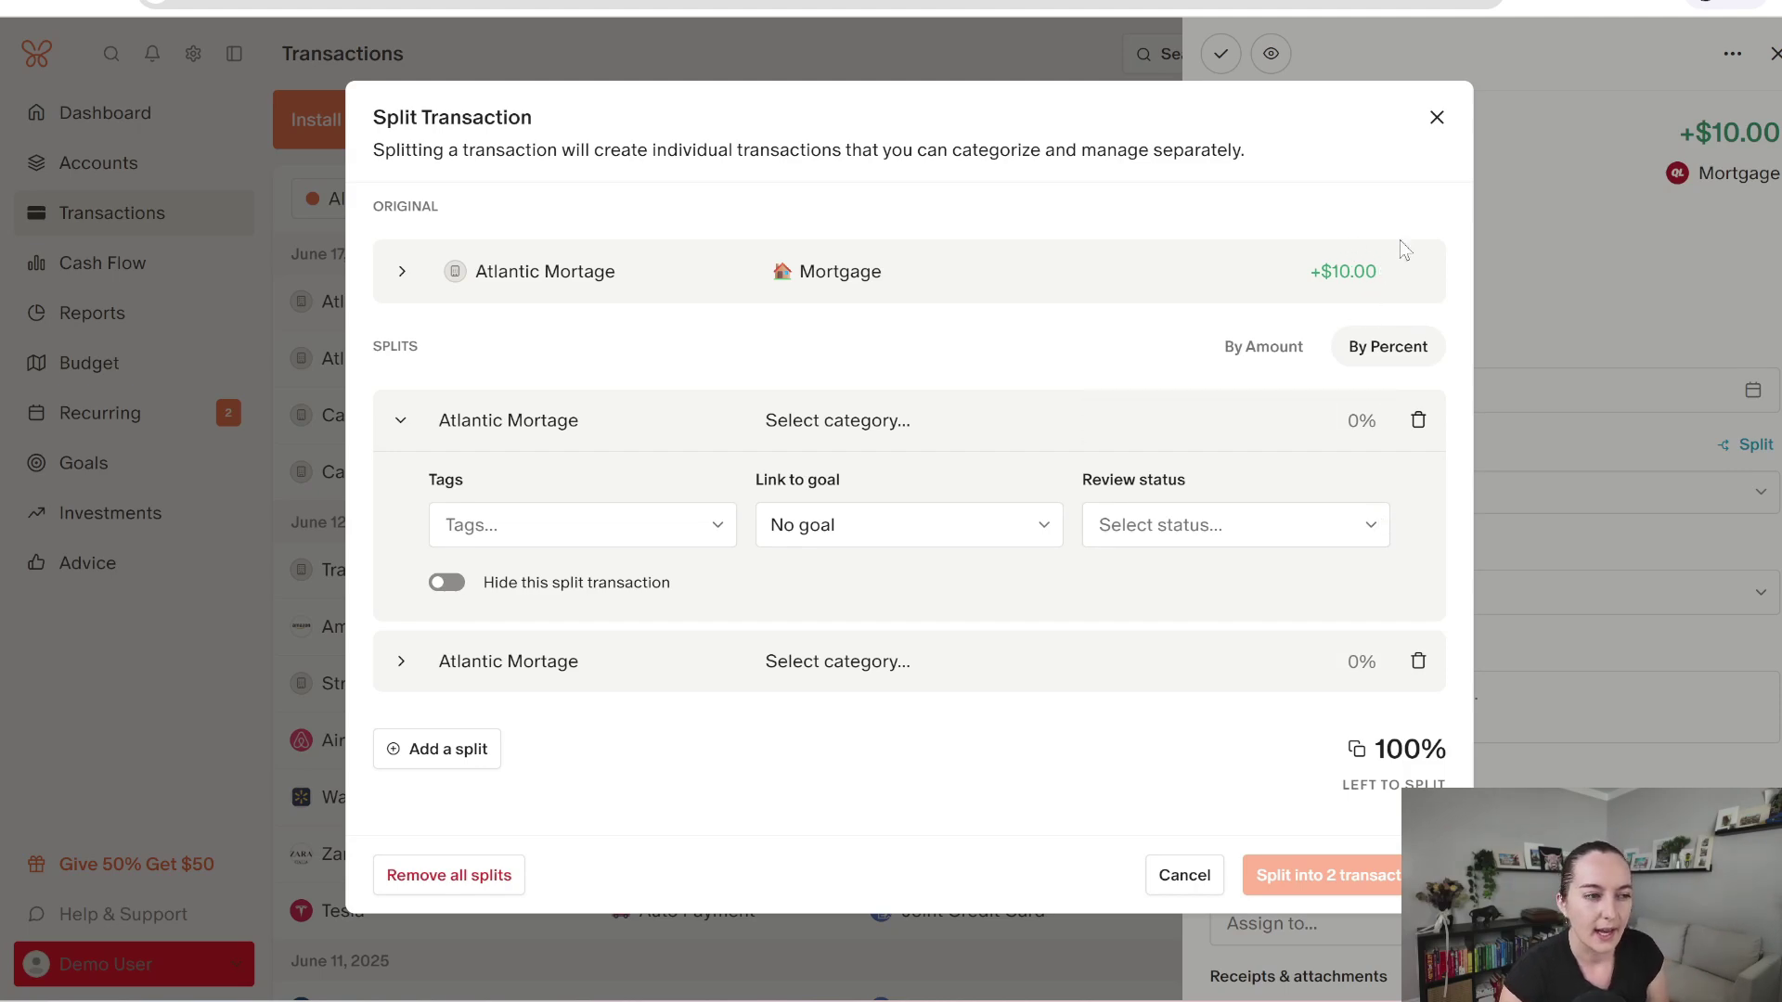
click(1436, 118)
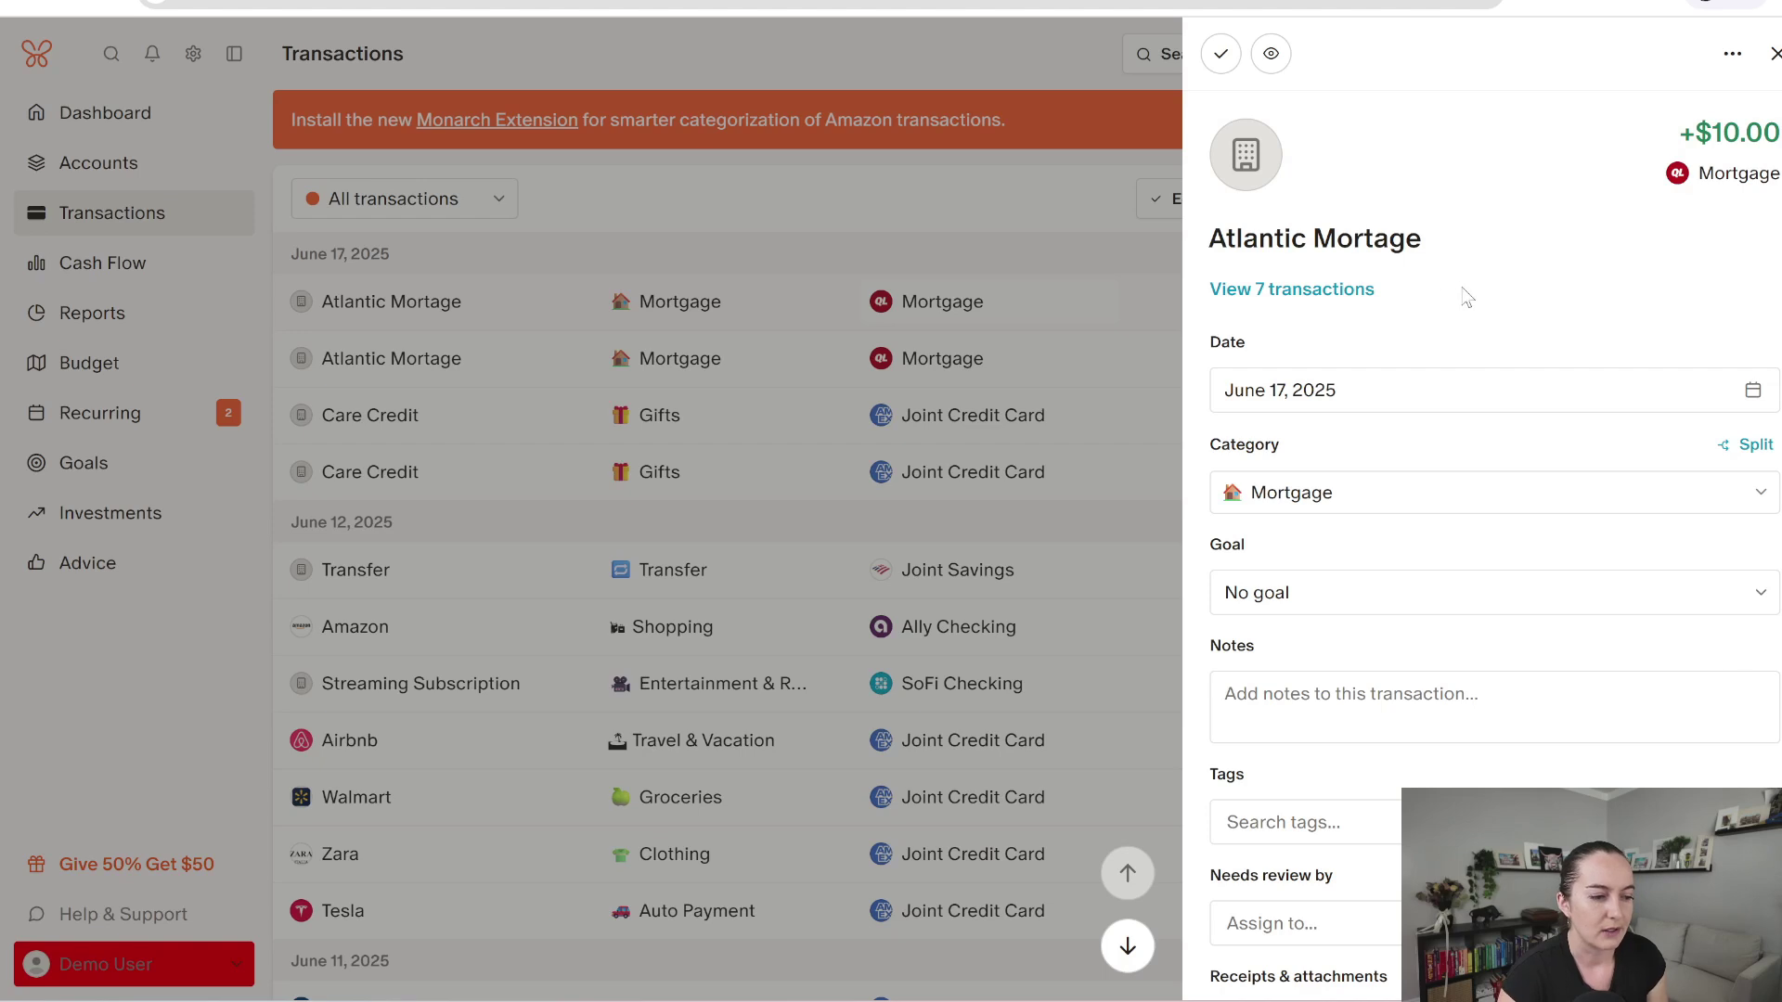
Step: Assign the Atlantic Mortage transaction's review to Anyone and close its details
scroll(1460, 294, down, 2)
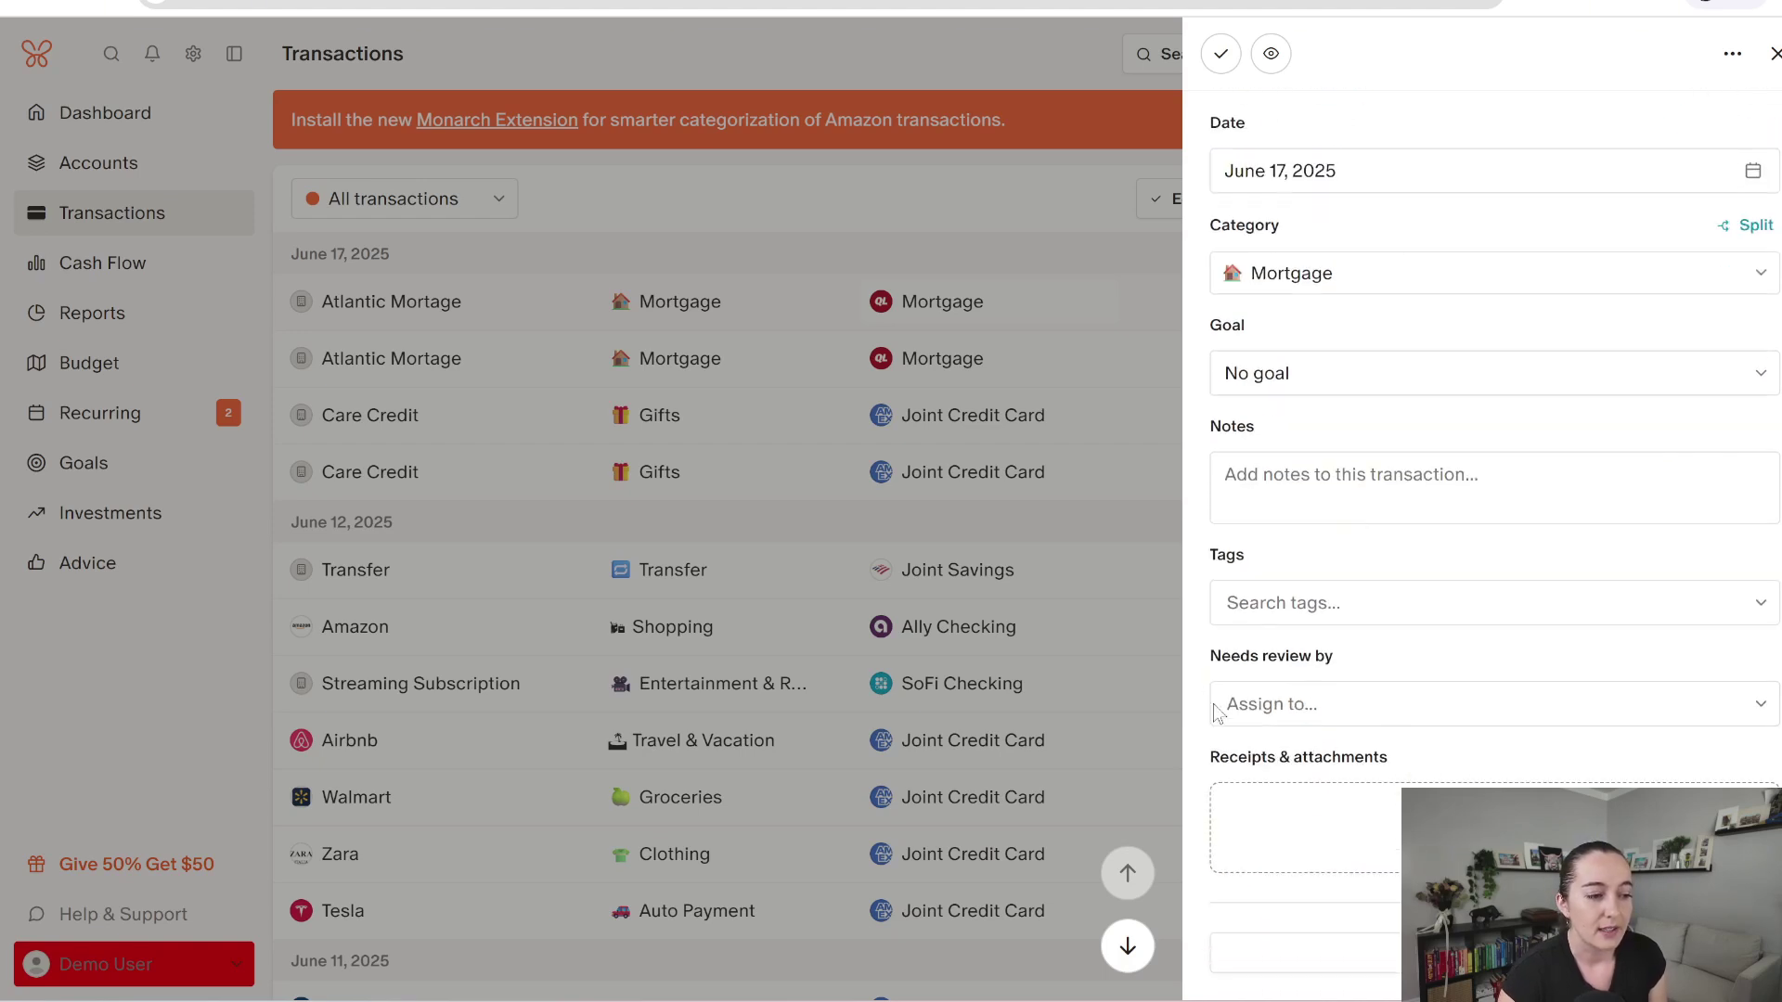
click(1324, 710)
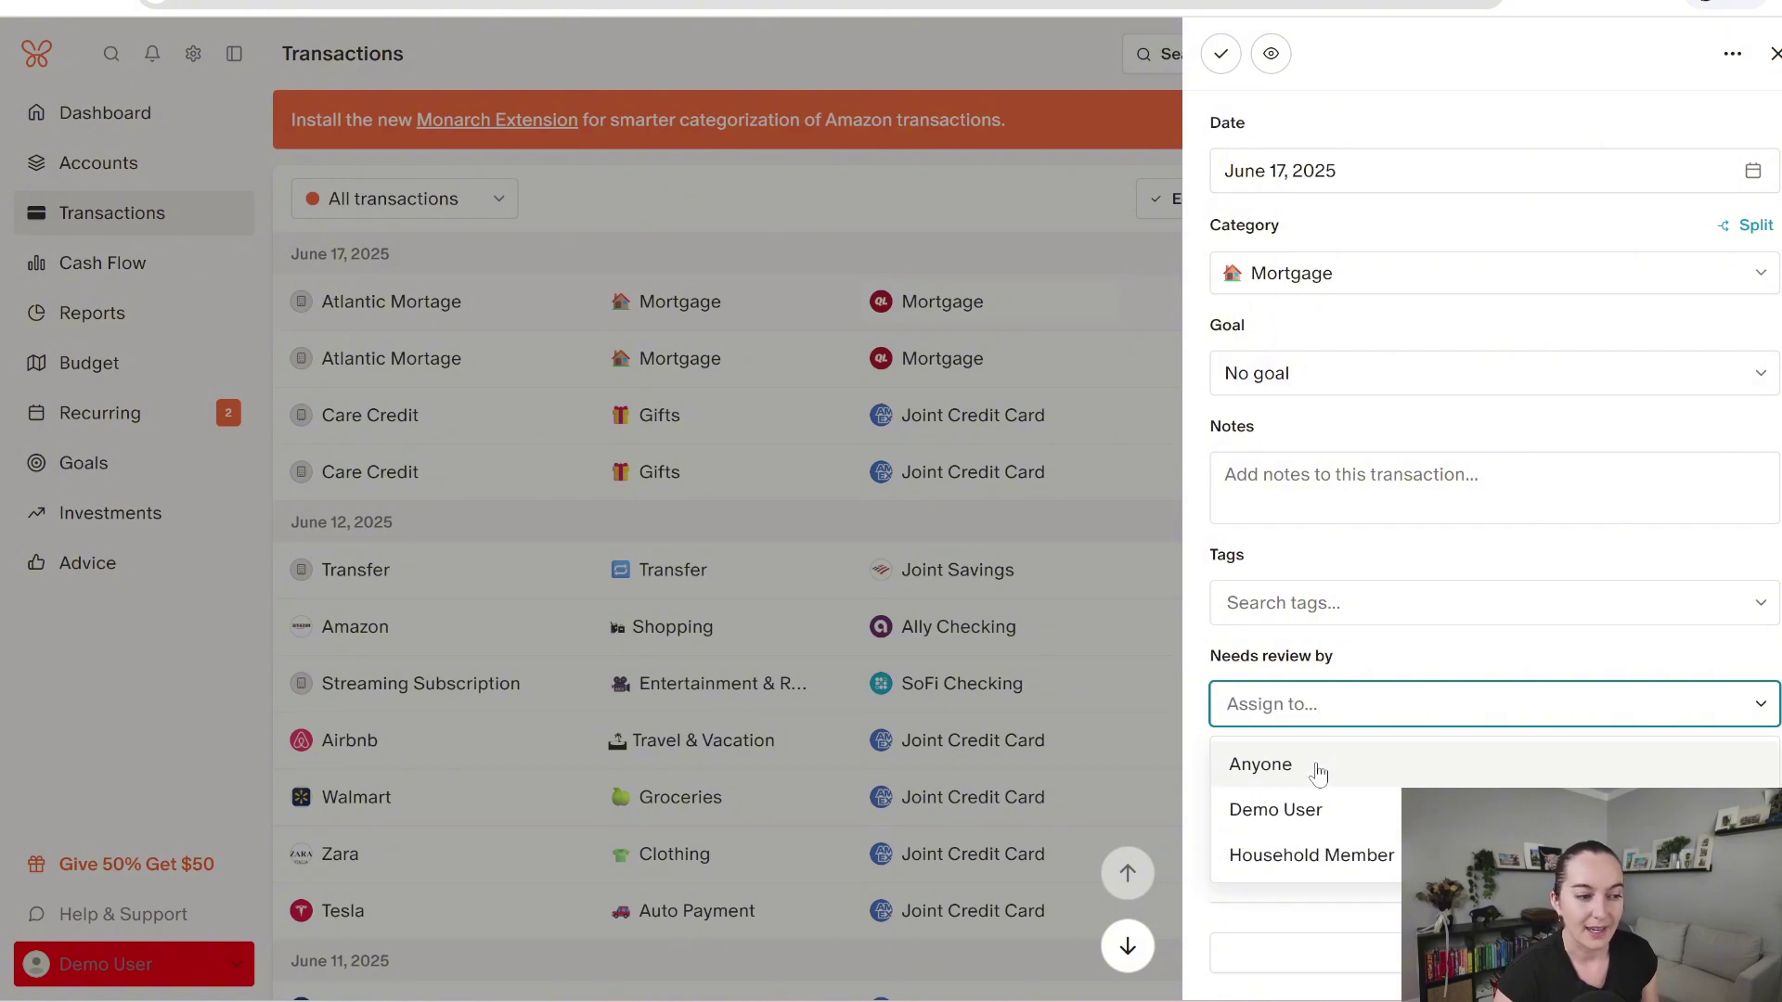
click(1285, 766)
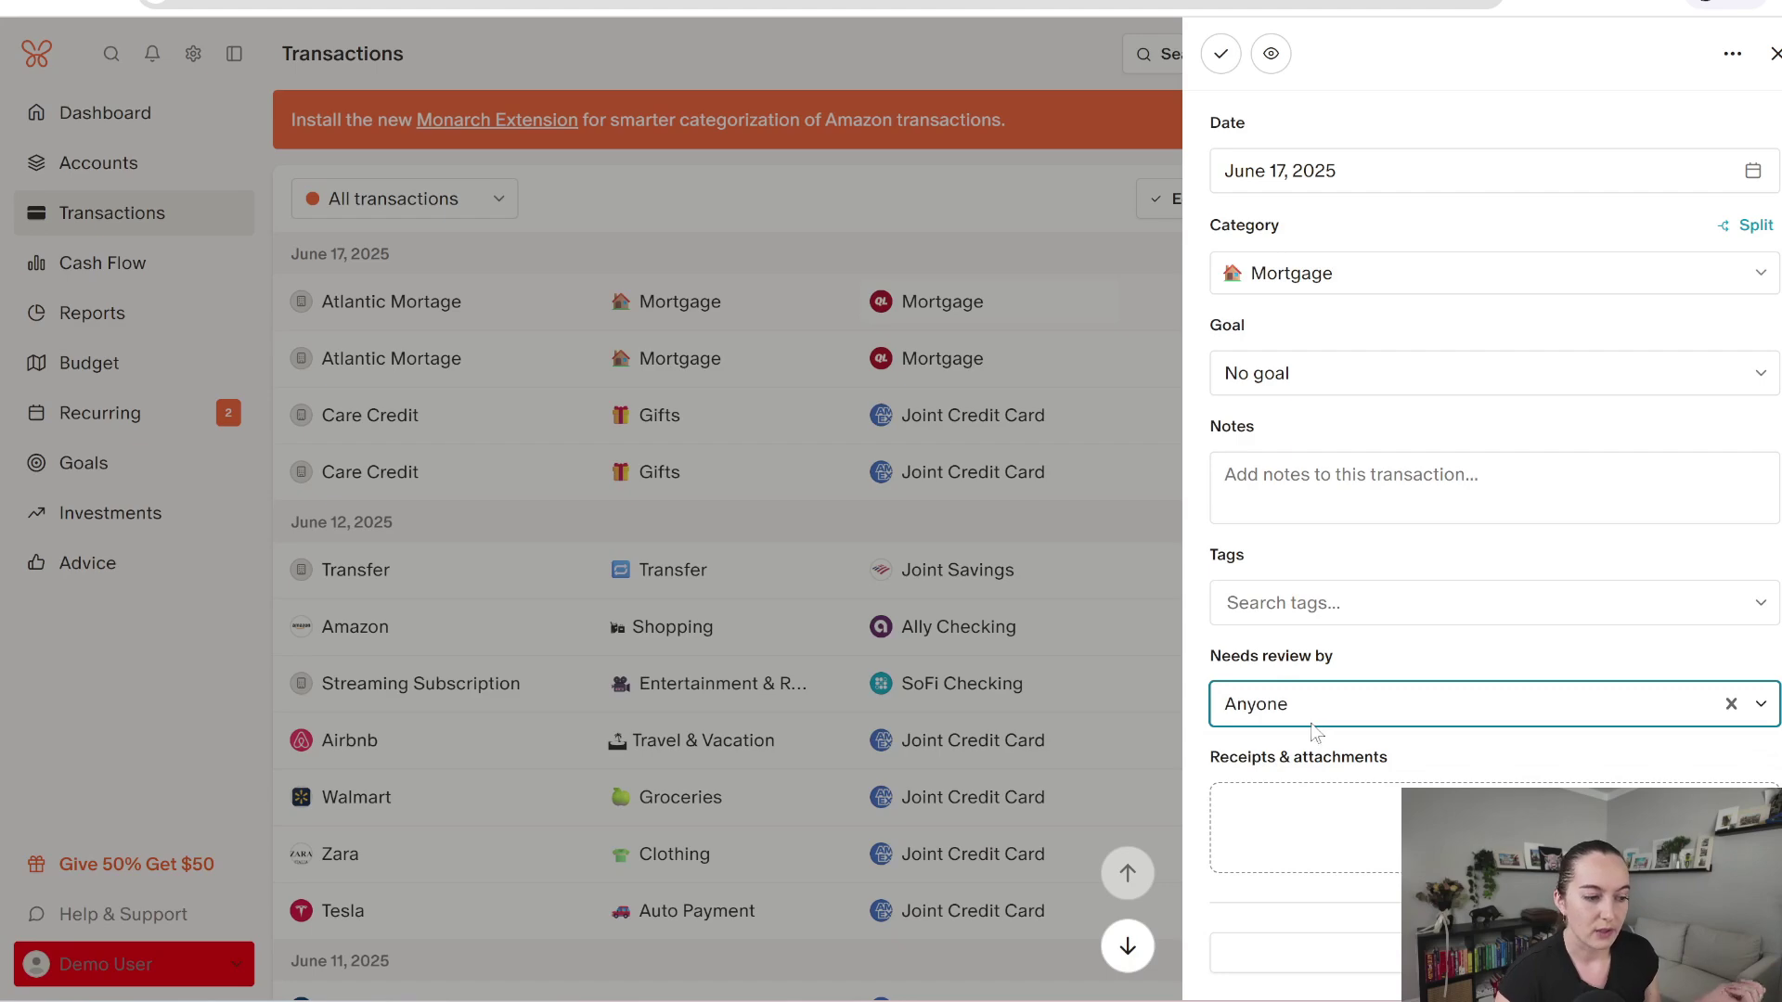
click(1038, 617)
Step: Filter the transactions to those needing review by Anyone, and return to the All transactions view
click(380, 199)
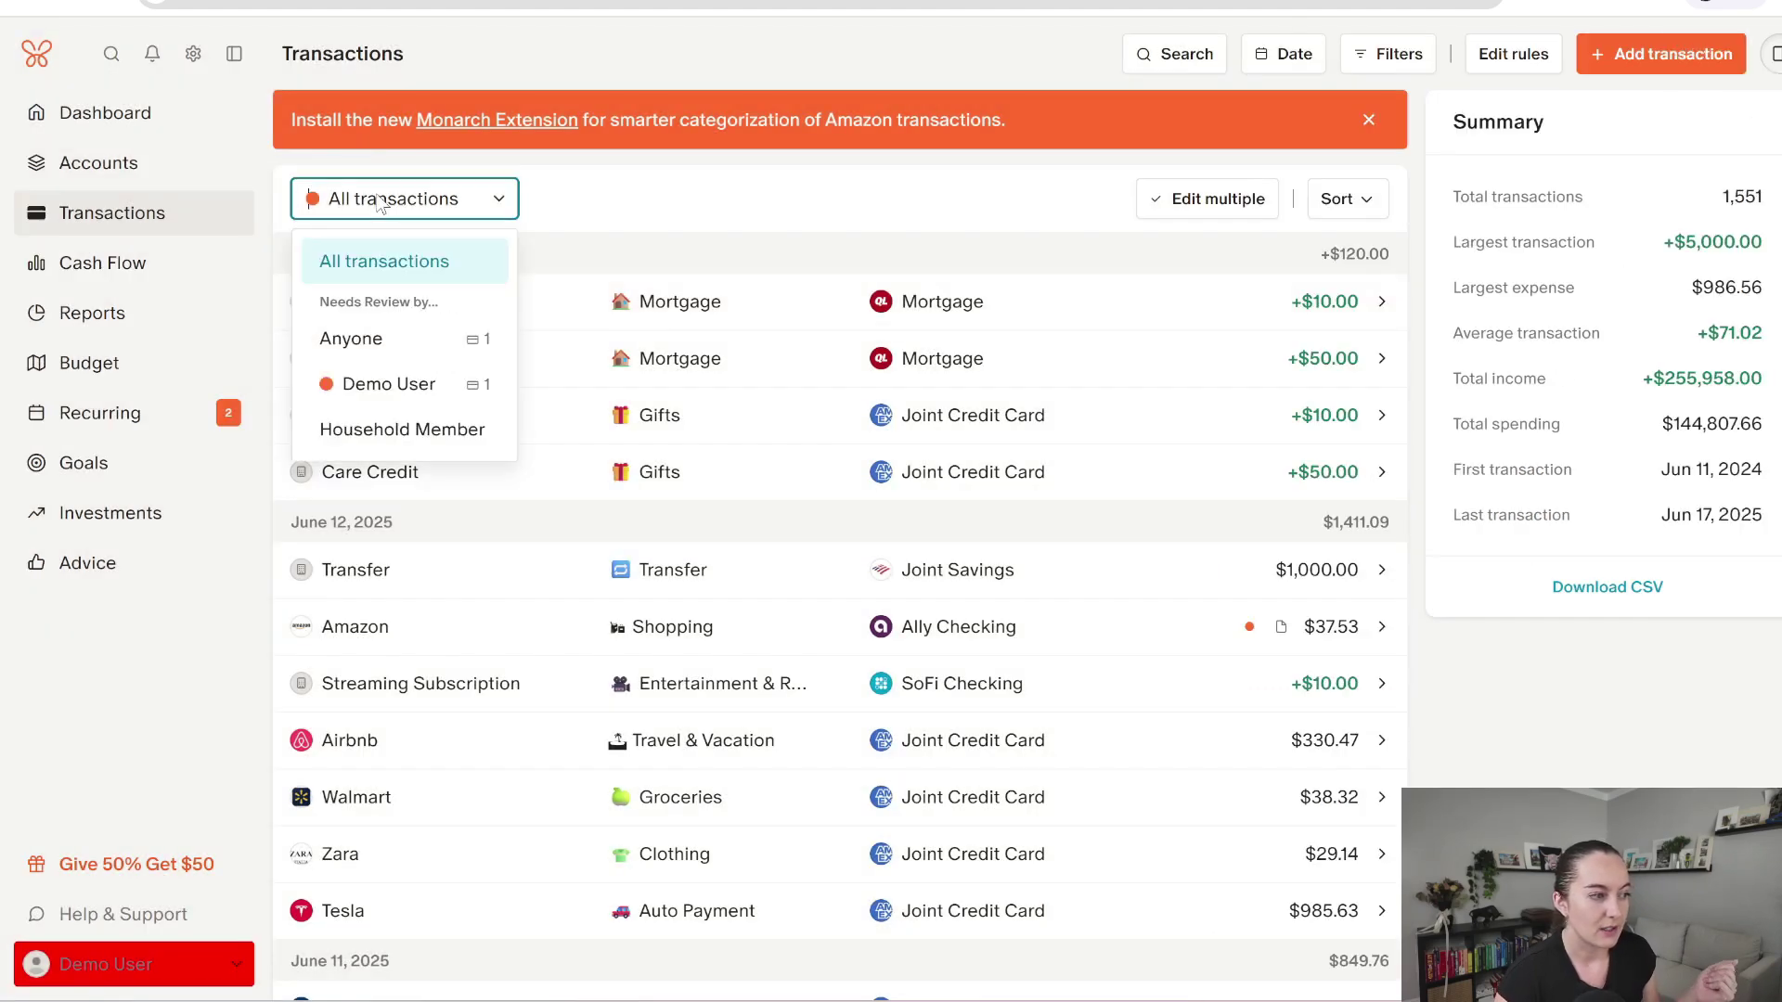
click(376, 339)
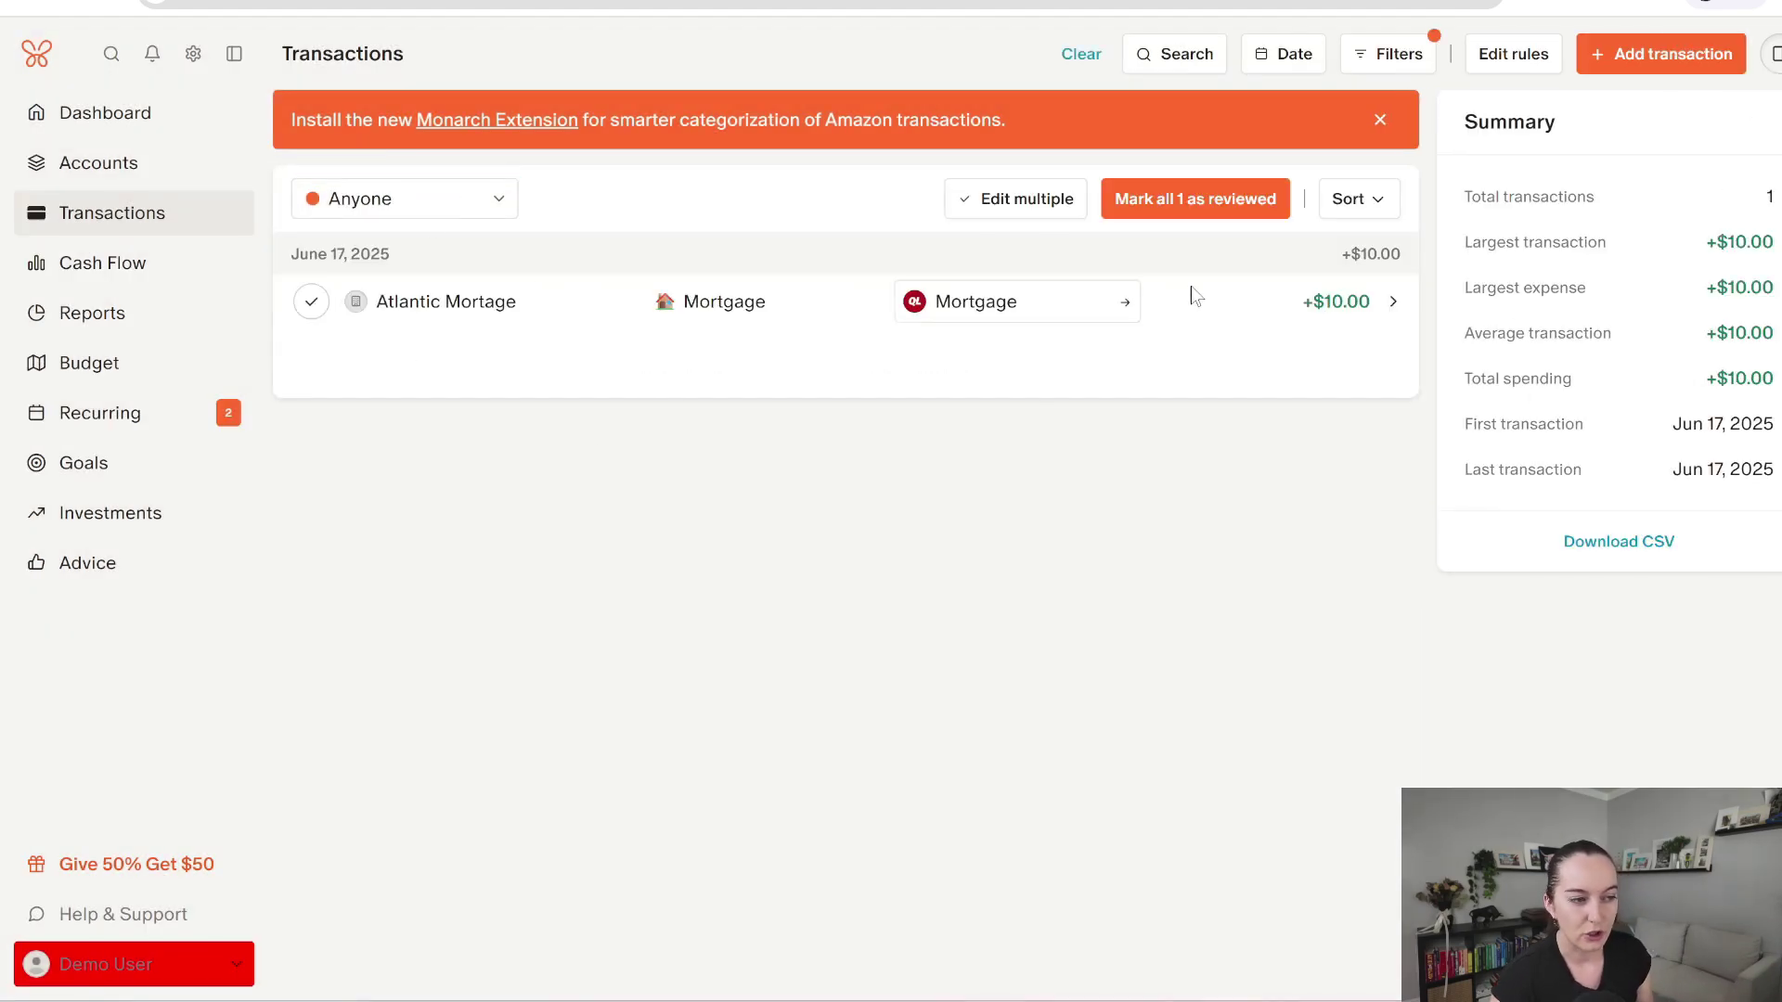
click(462, 214)
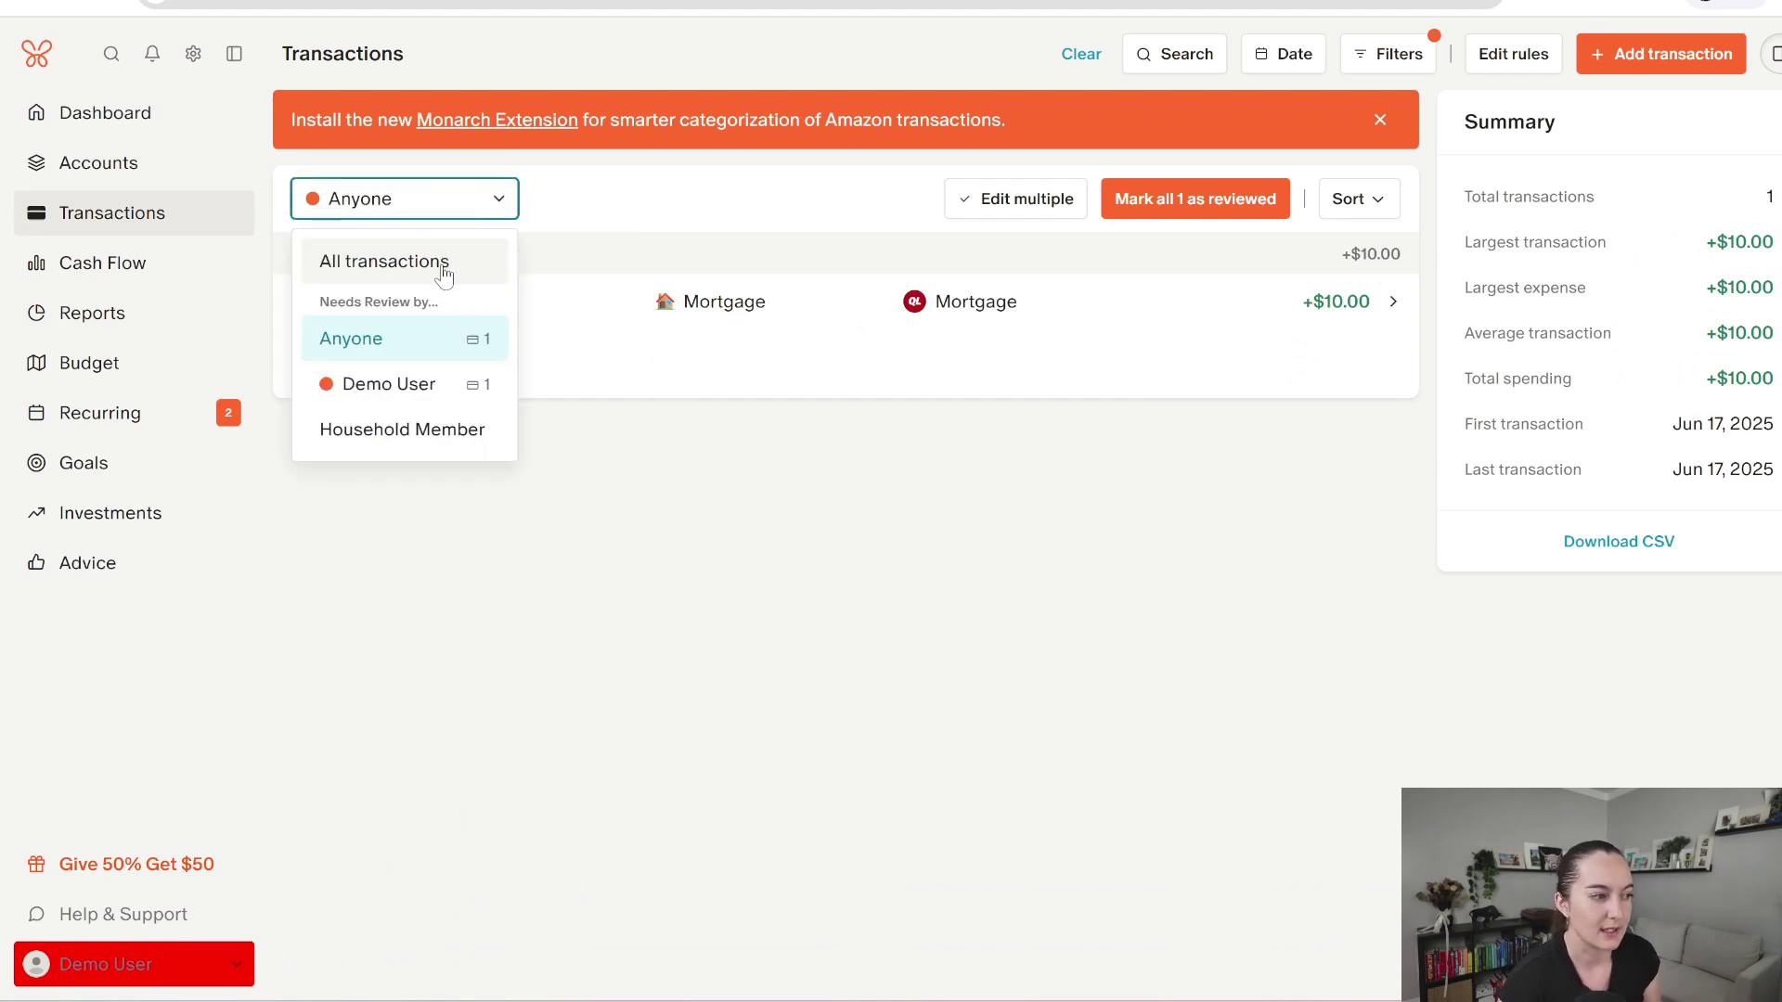
click(442, 262)
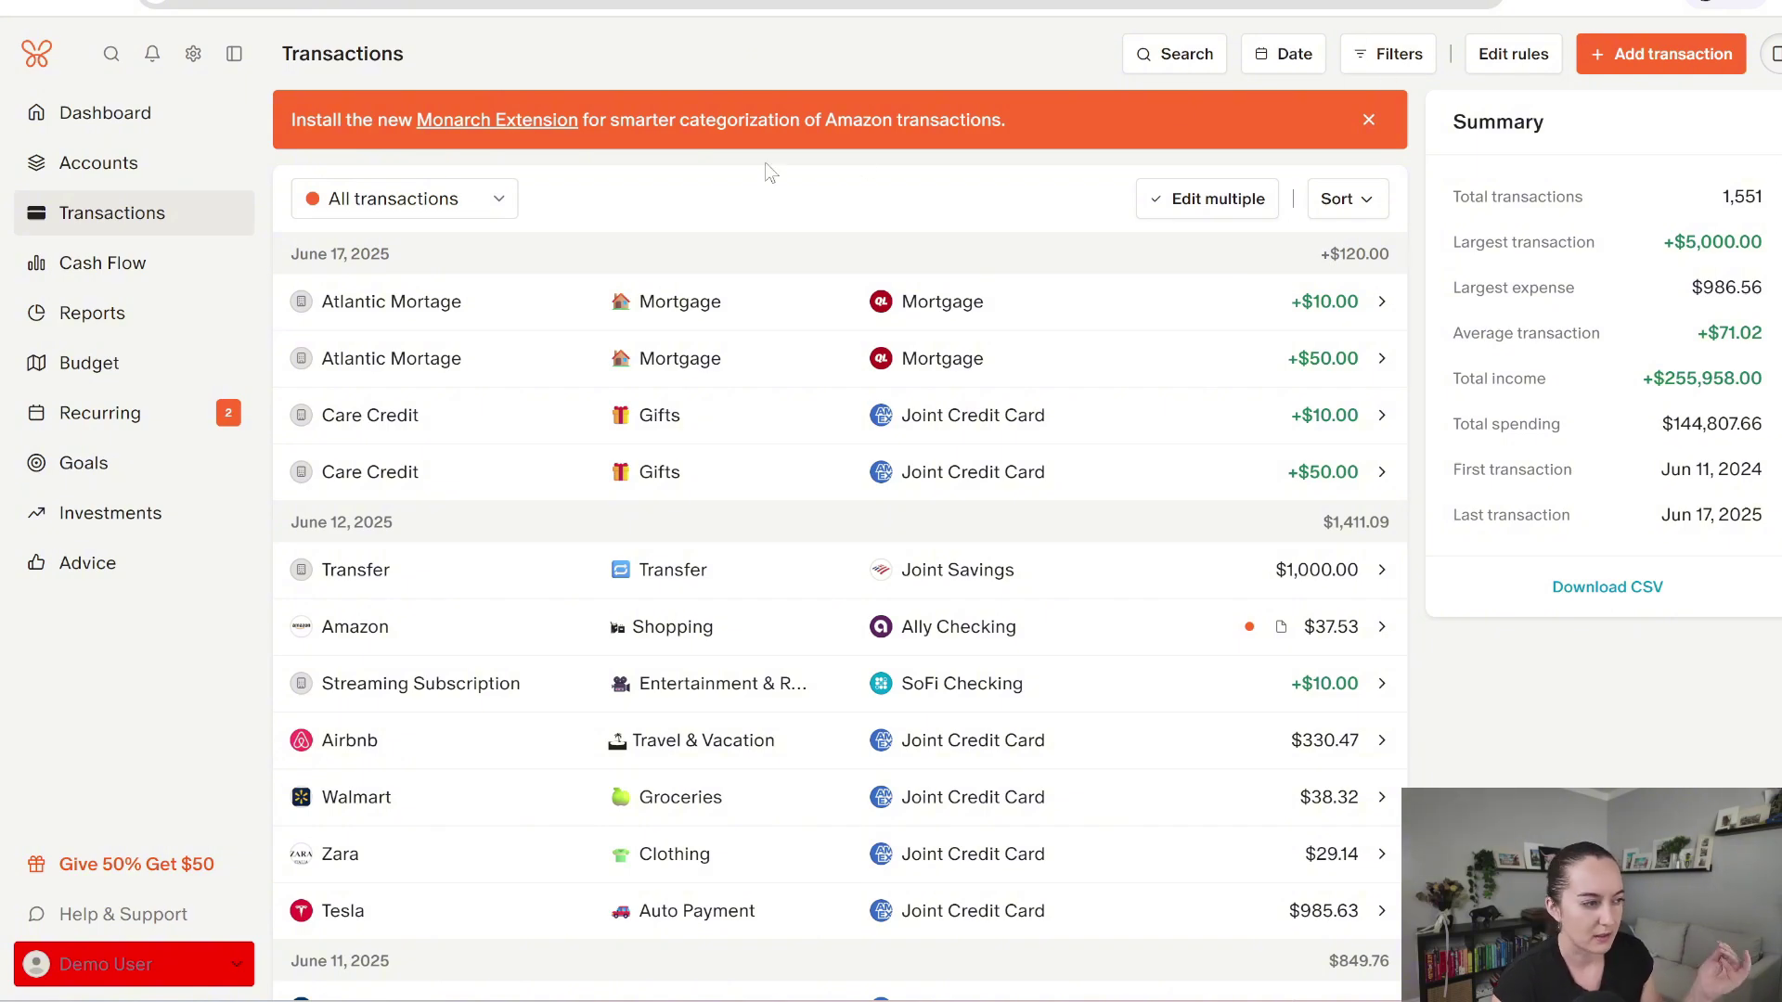
Step: Go to the June 2025 budget and check the budget system and default change options in Budget Settings
click(96, 369)
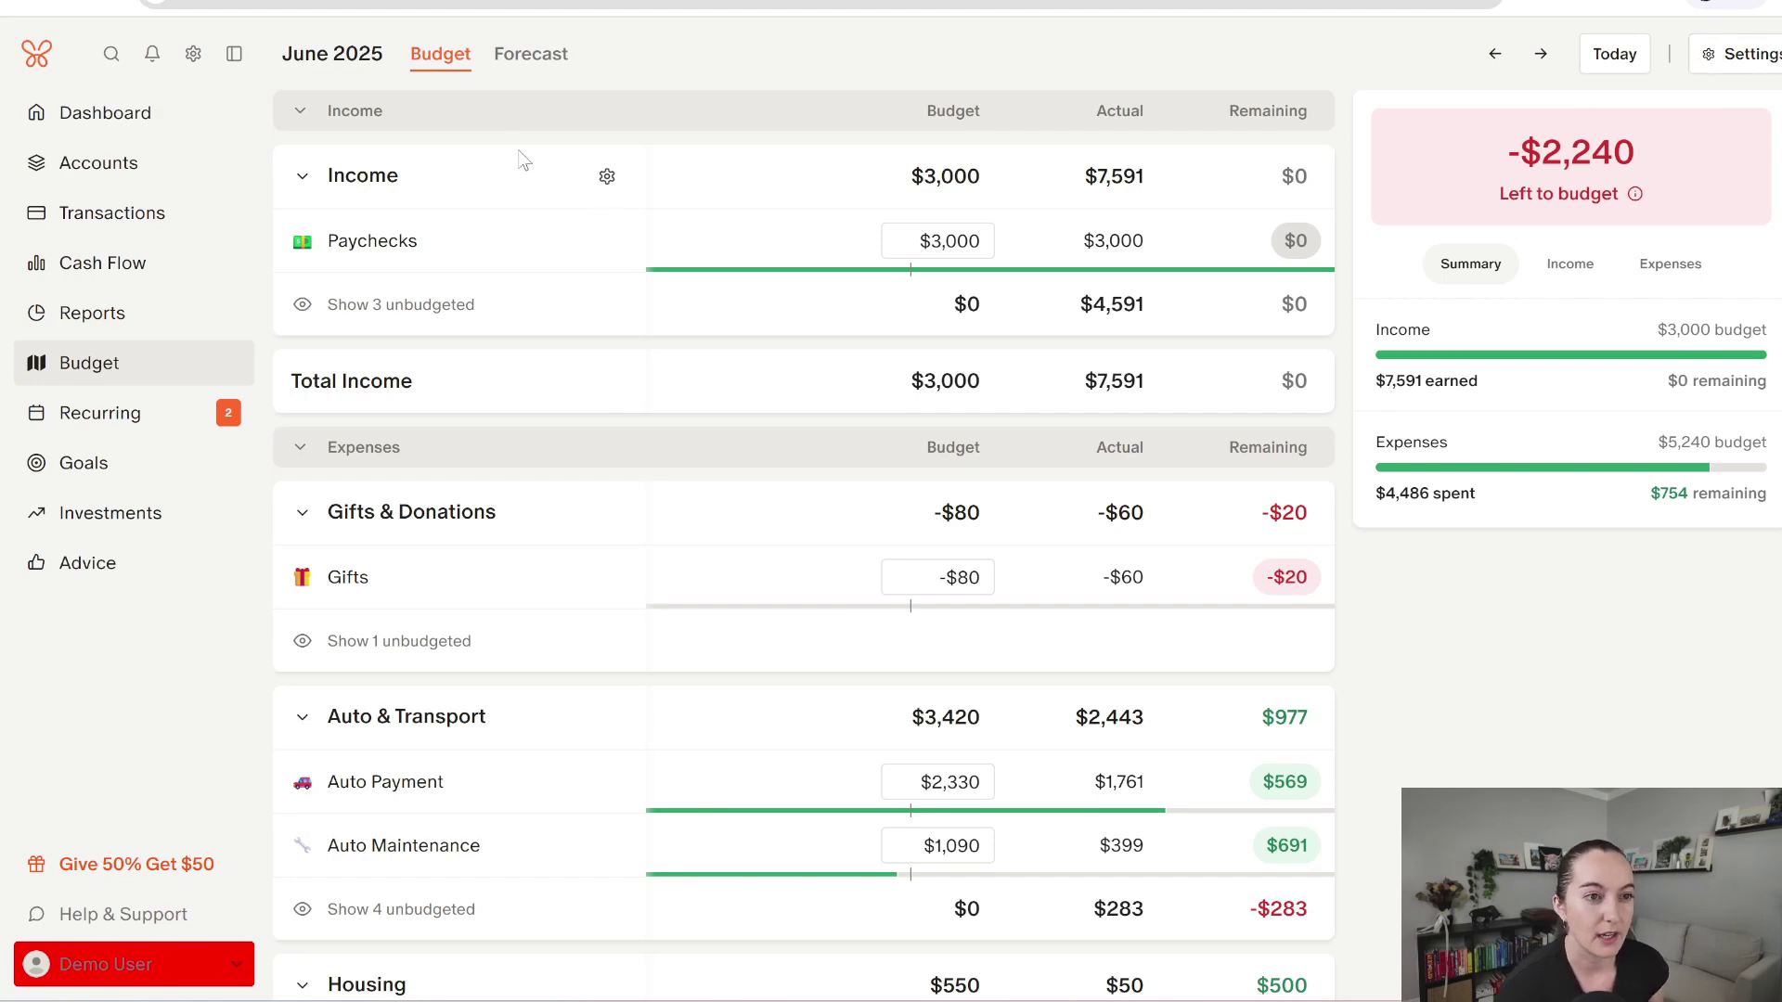
click(1725, 54)
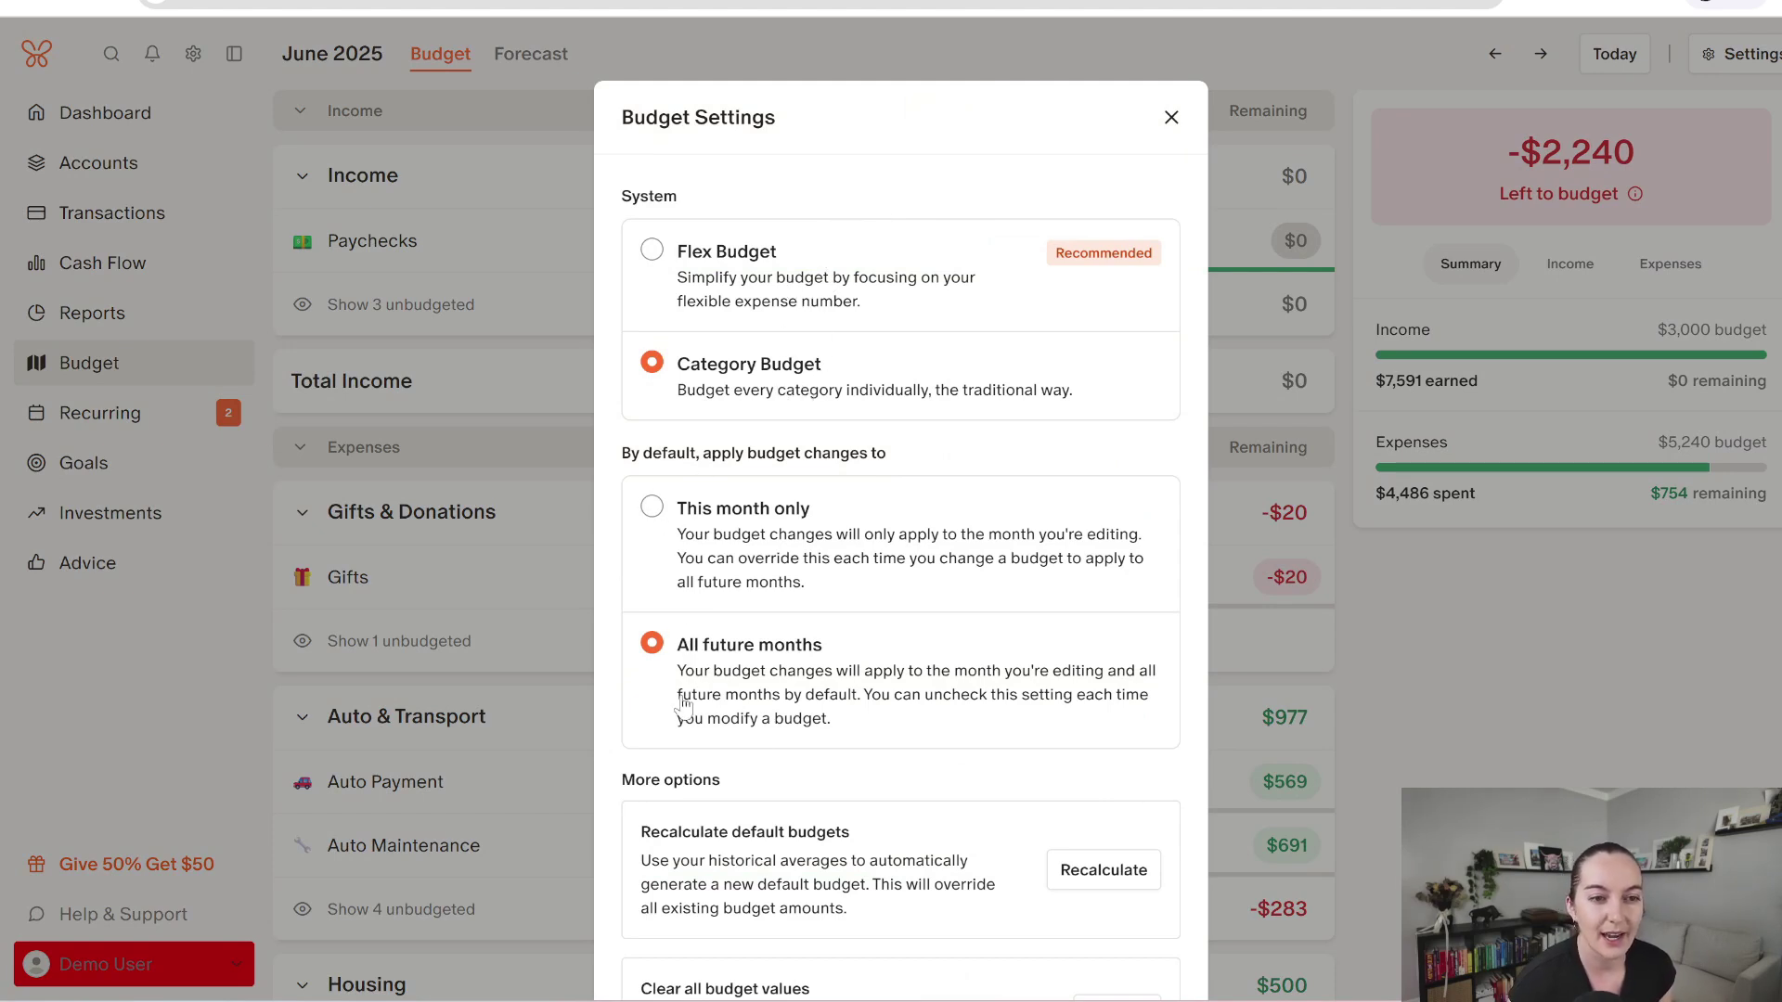
click(1170, 118)
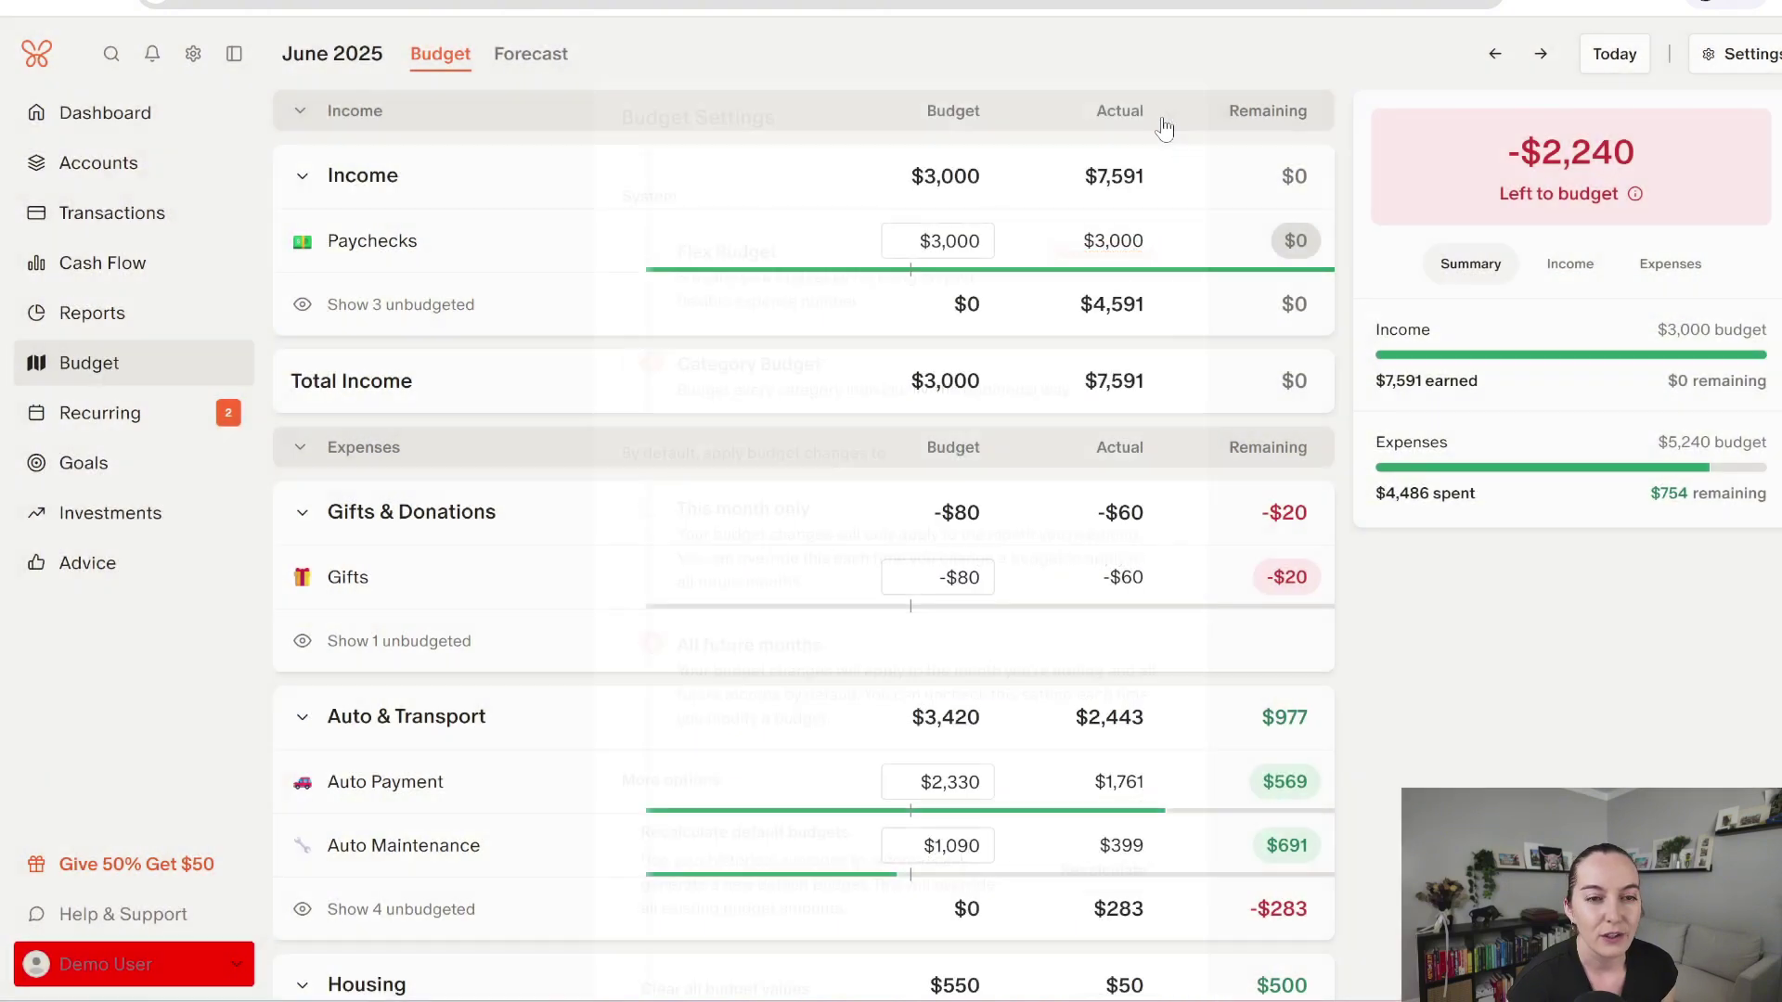
Step: Set the Gifts budget to $800 for June 2025 and all future months
click(939, 590)
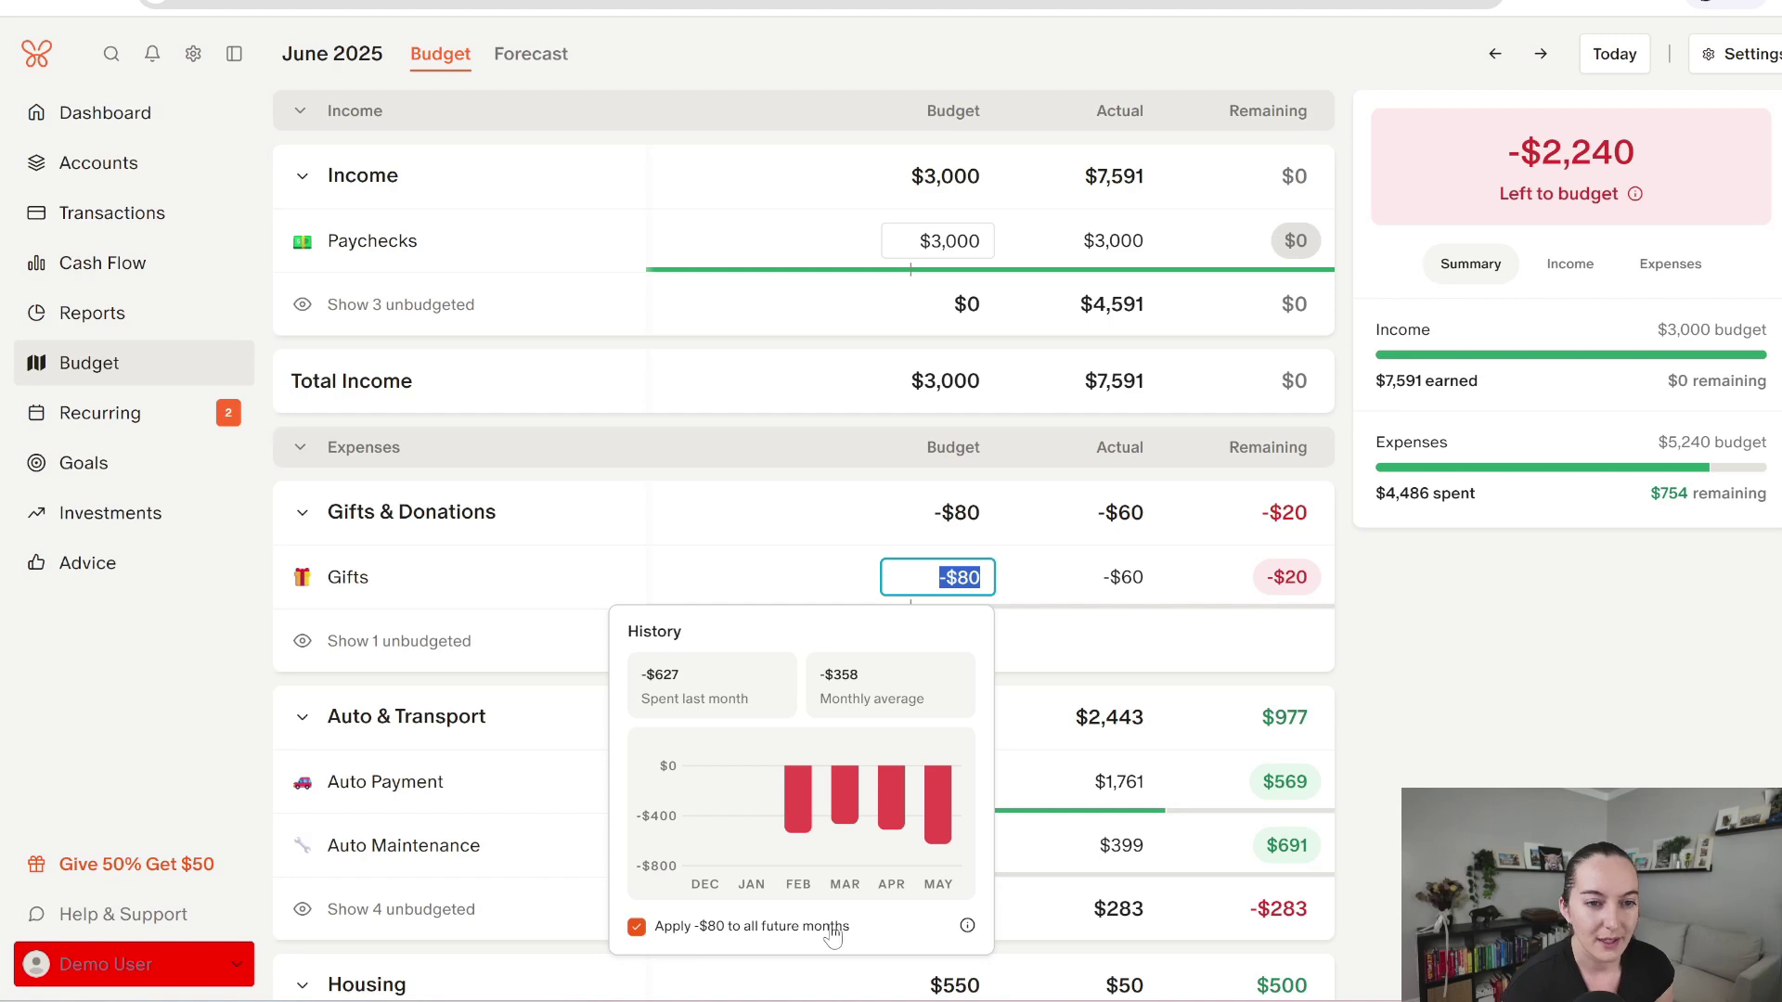
text(800)
click(1062, 577)
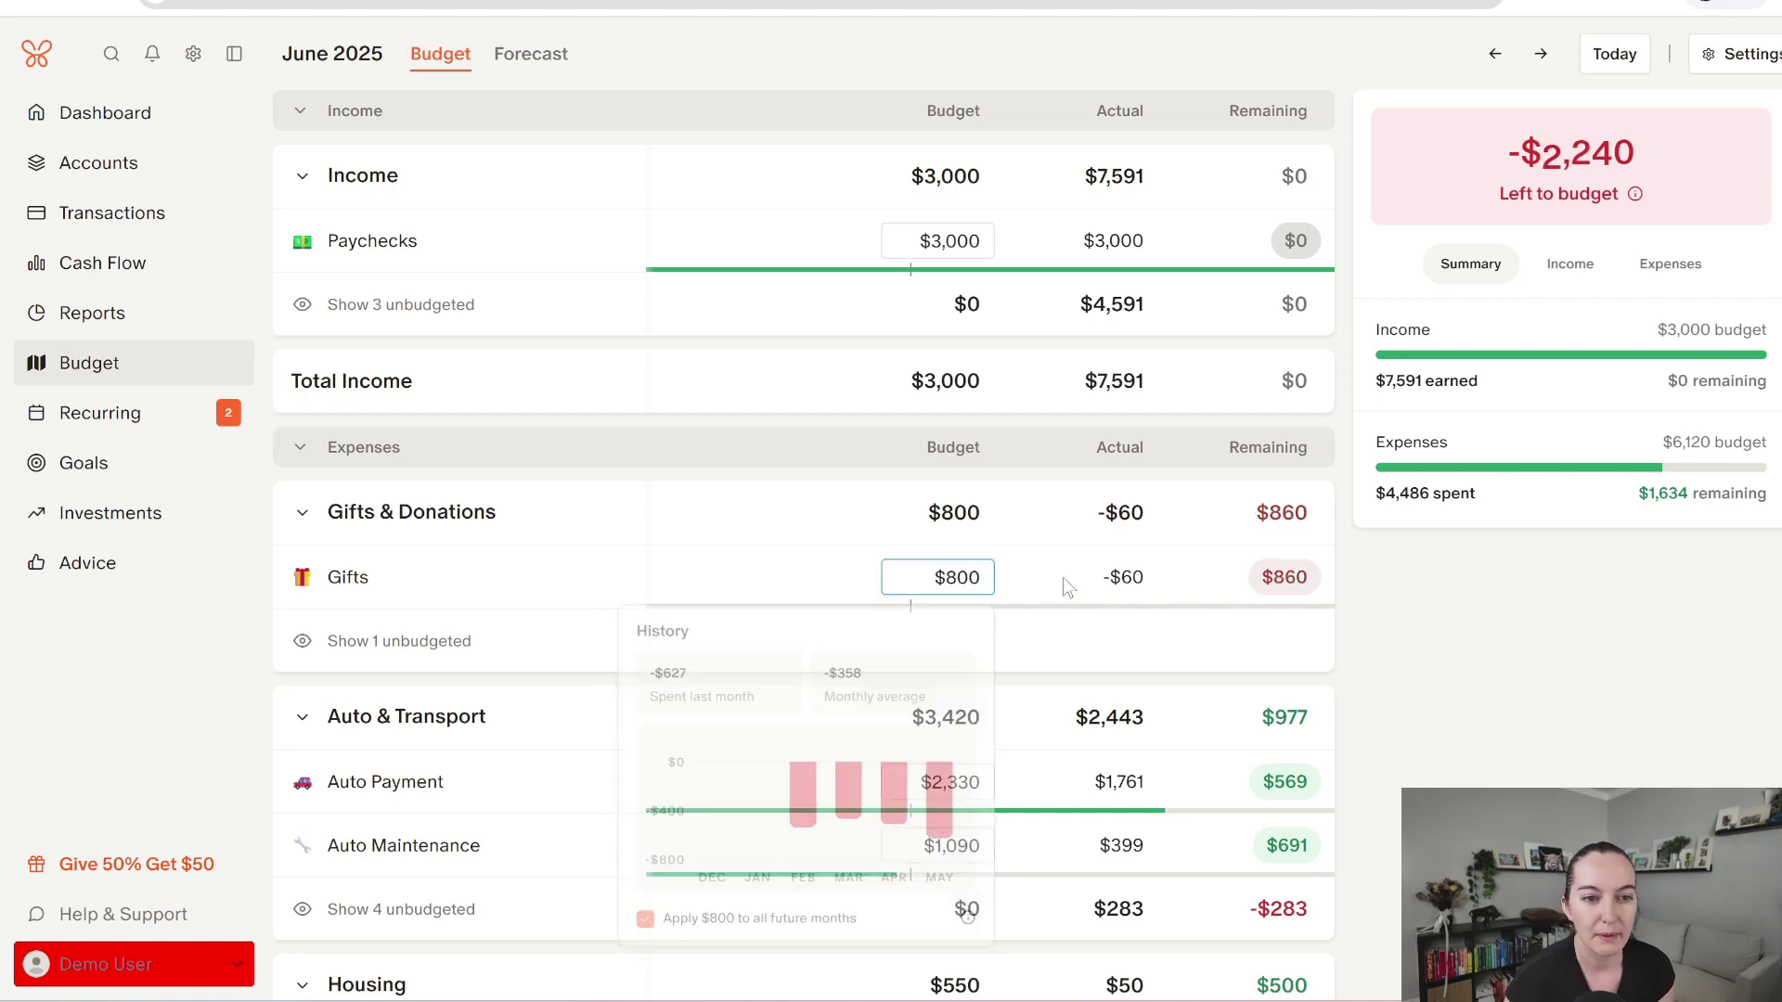
click(983, 577)
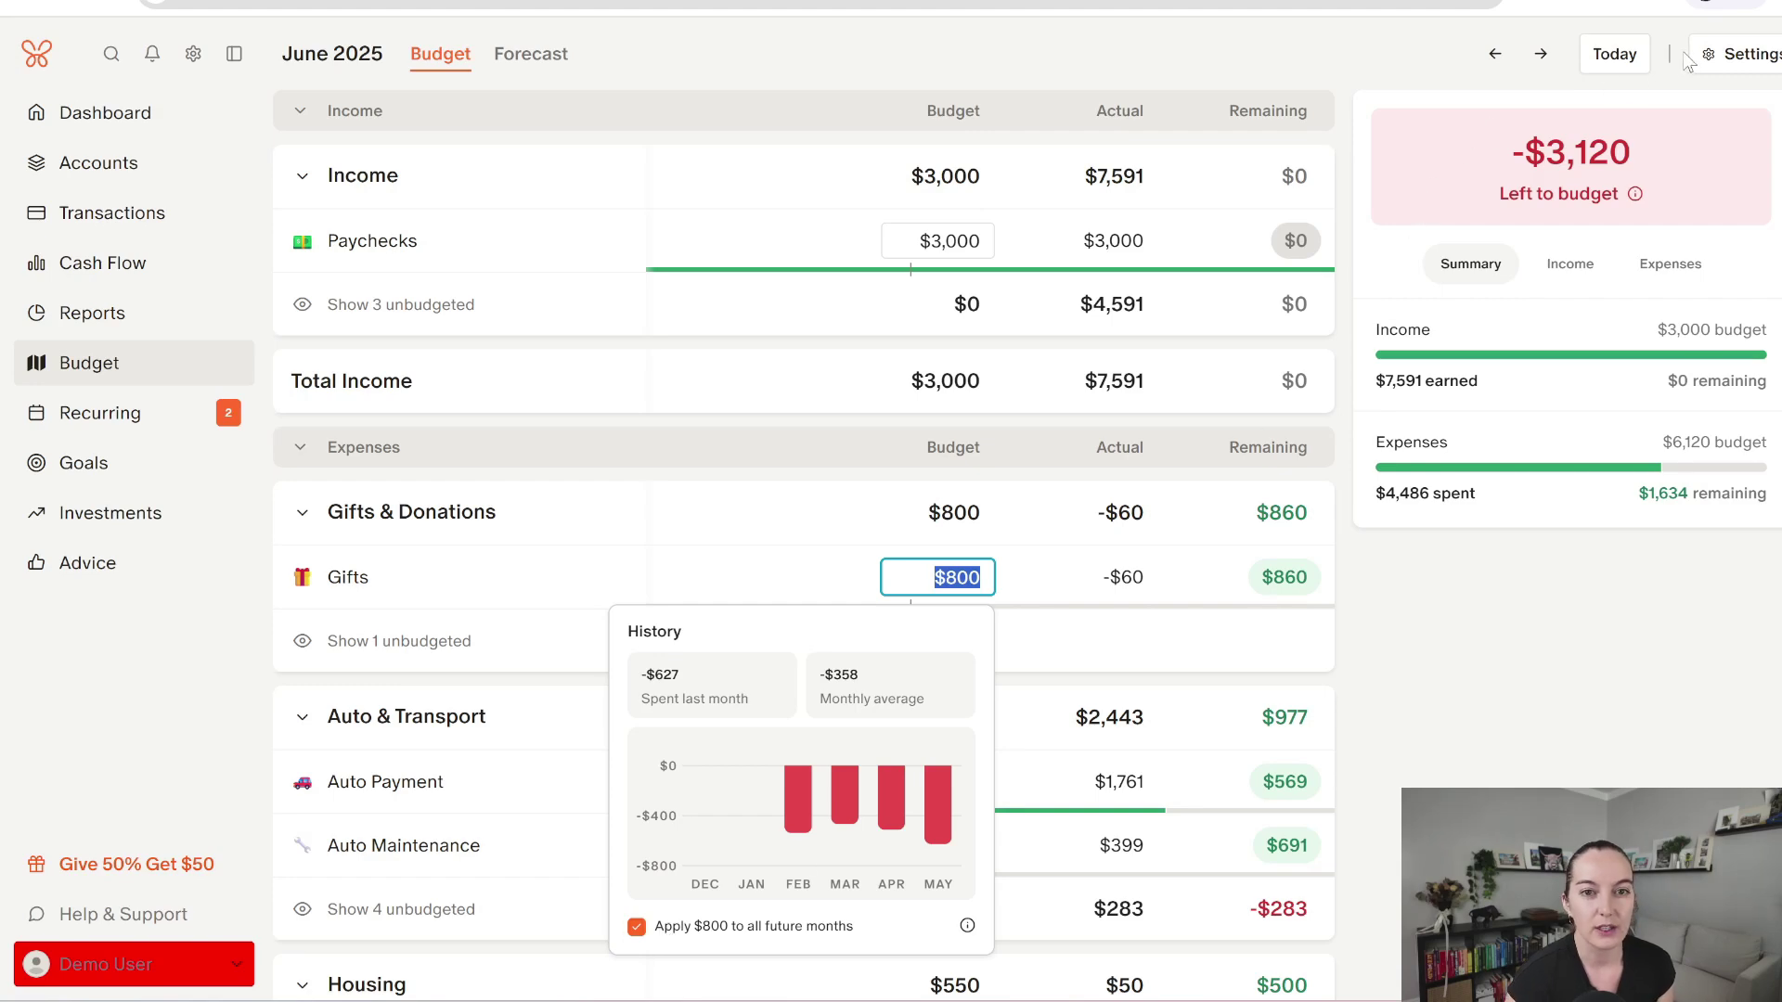
Step: Review all Budget Settings through to the recalculate, clear-all and walkthrough options, and close them without saving
click(1717, 58)
scroll(917, 599, down, 3)
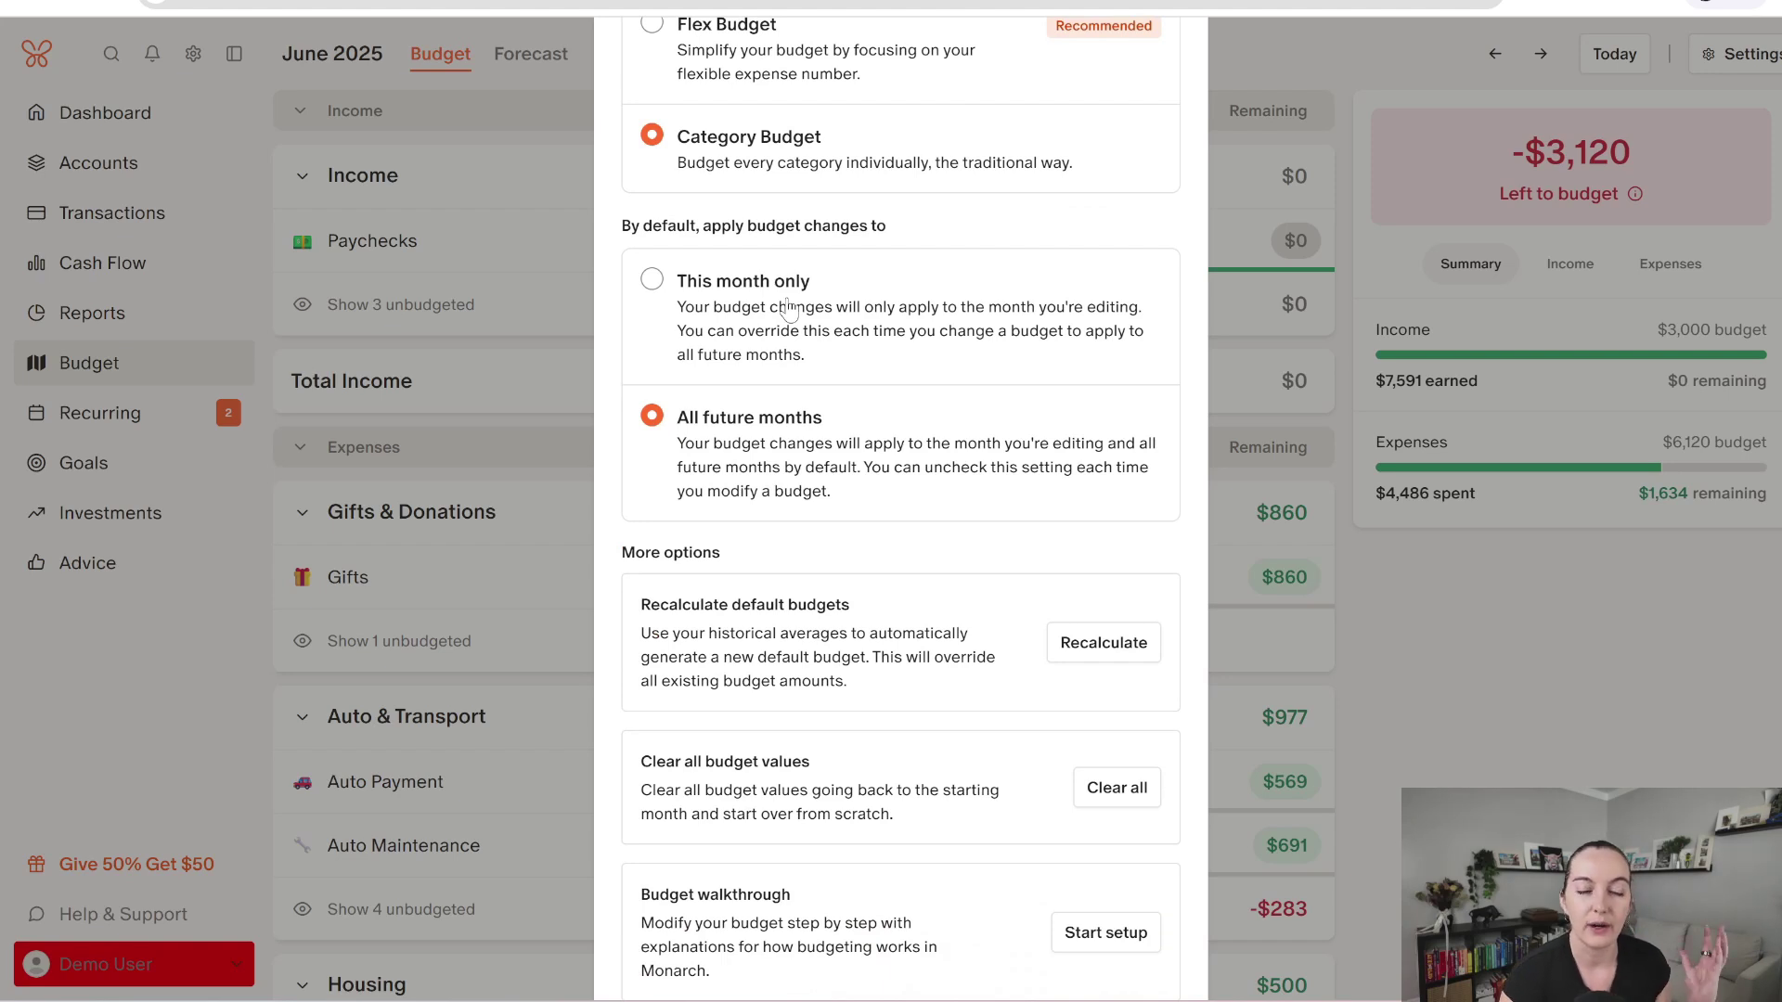
scroll(789, 311, down, 2)
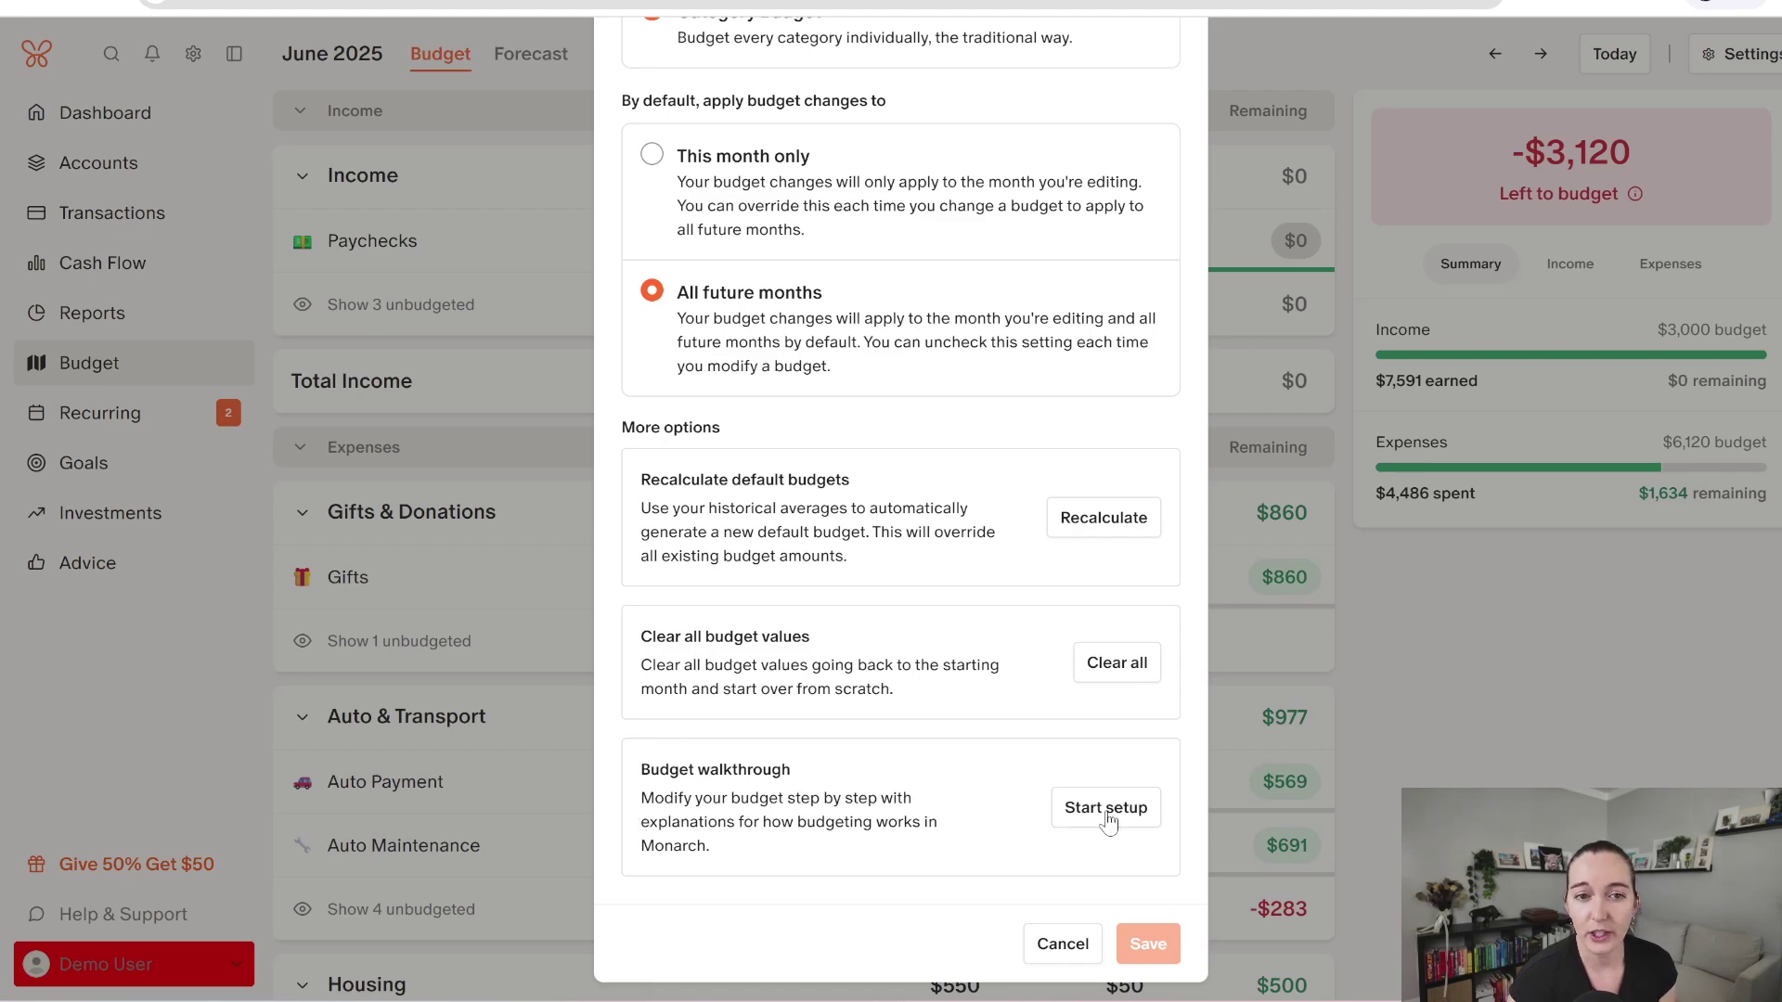
scroll(840, 316, up, 4)
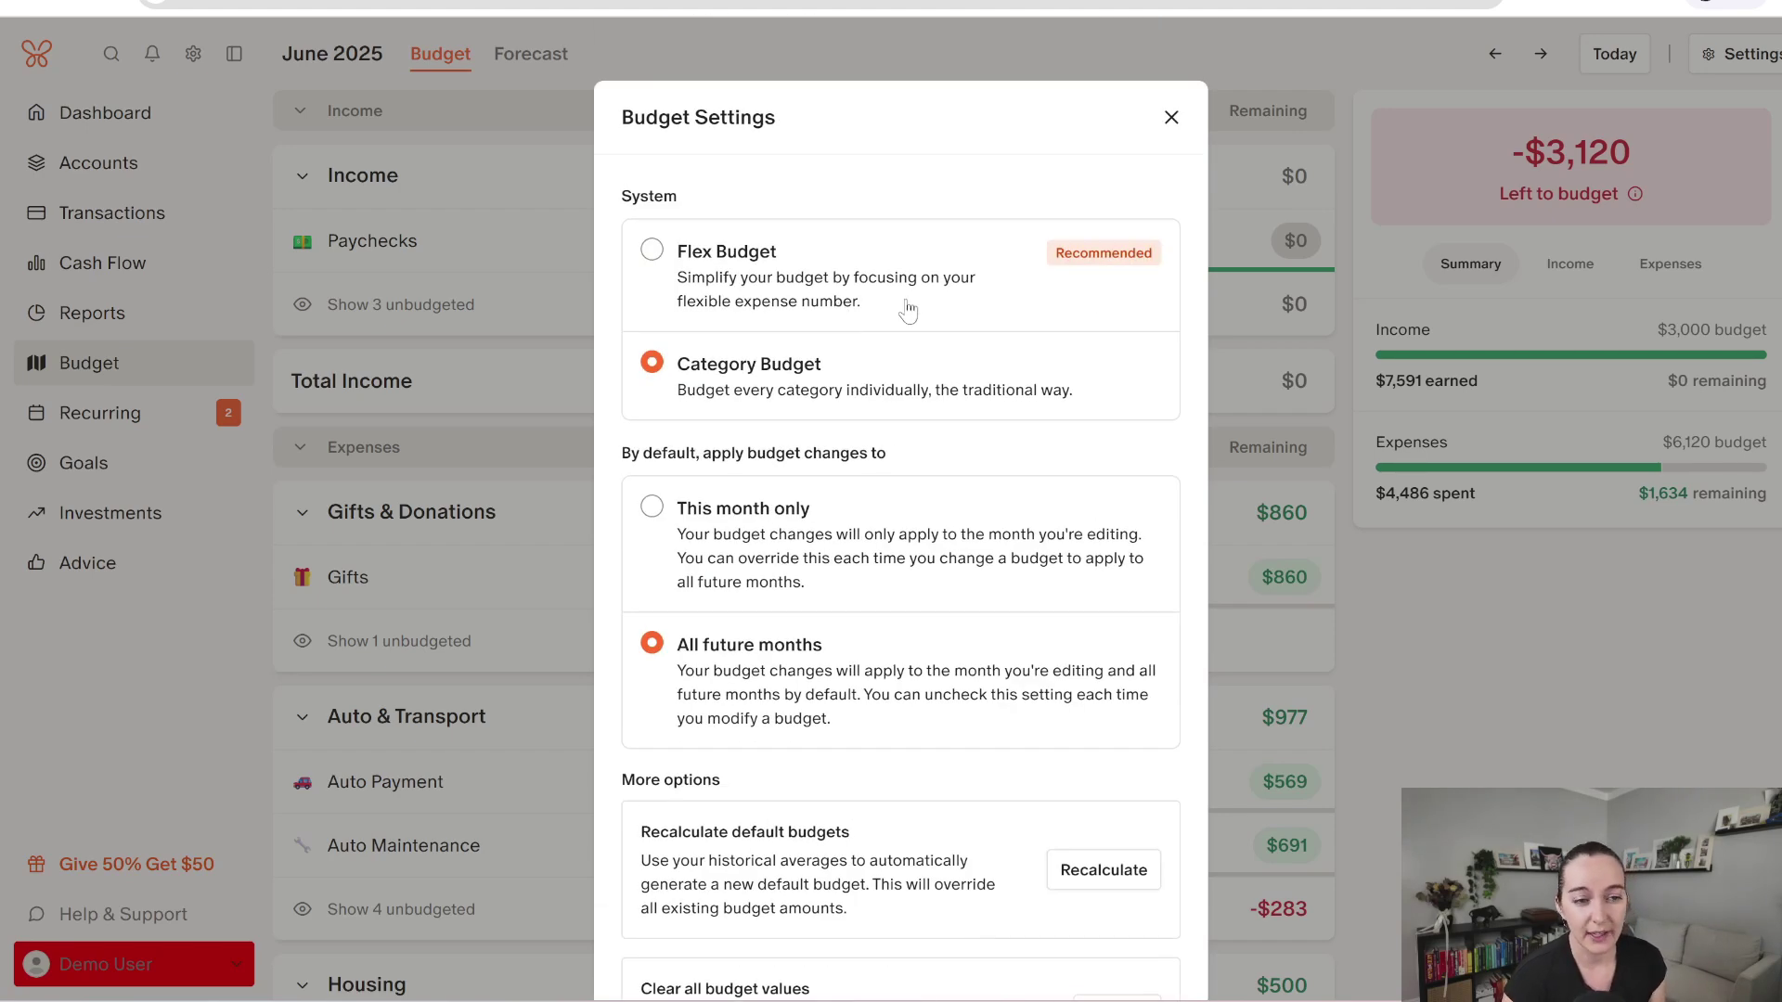
click(1169, 119)
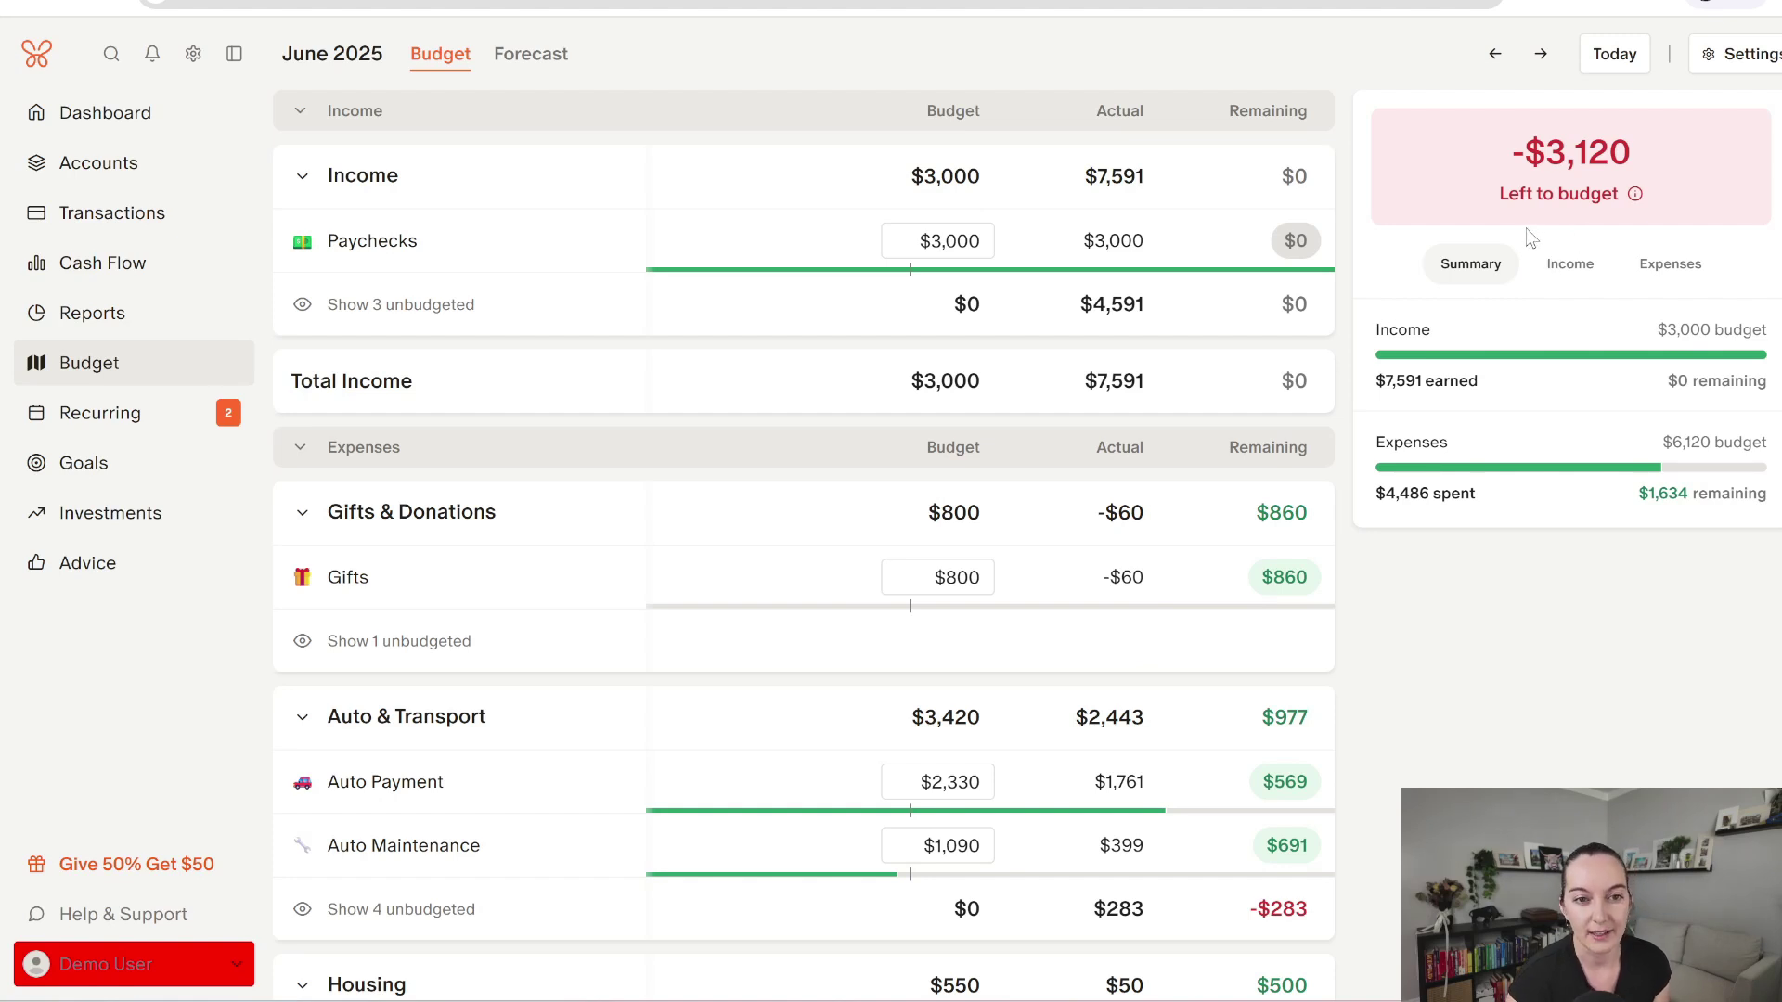
Step: Examine the spending history behind the Gifts and Water budgets without entering new amounts
click(941, 576)
click(1093, 652)
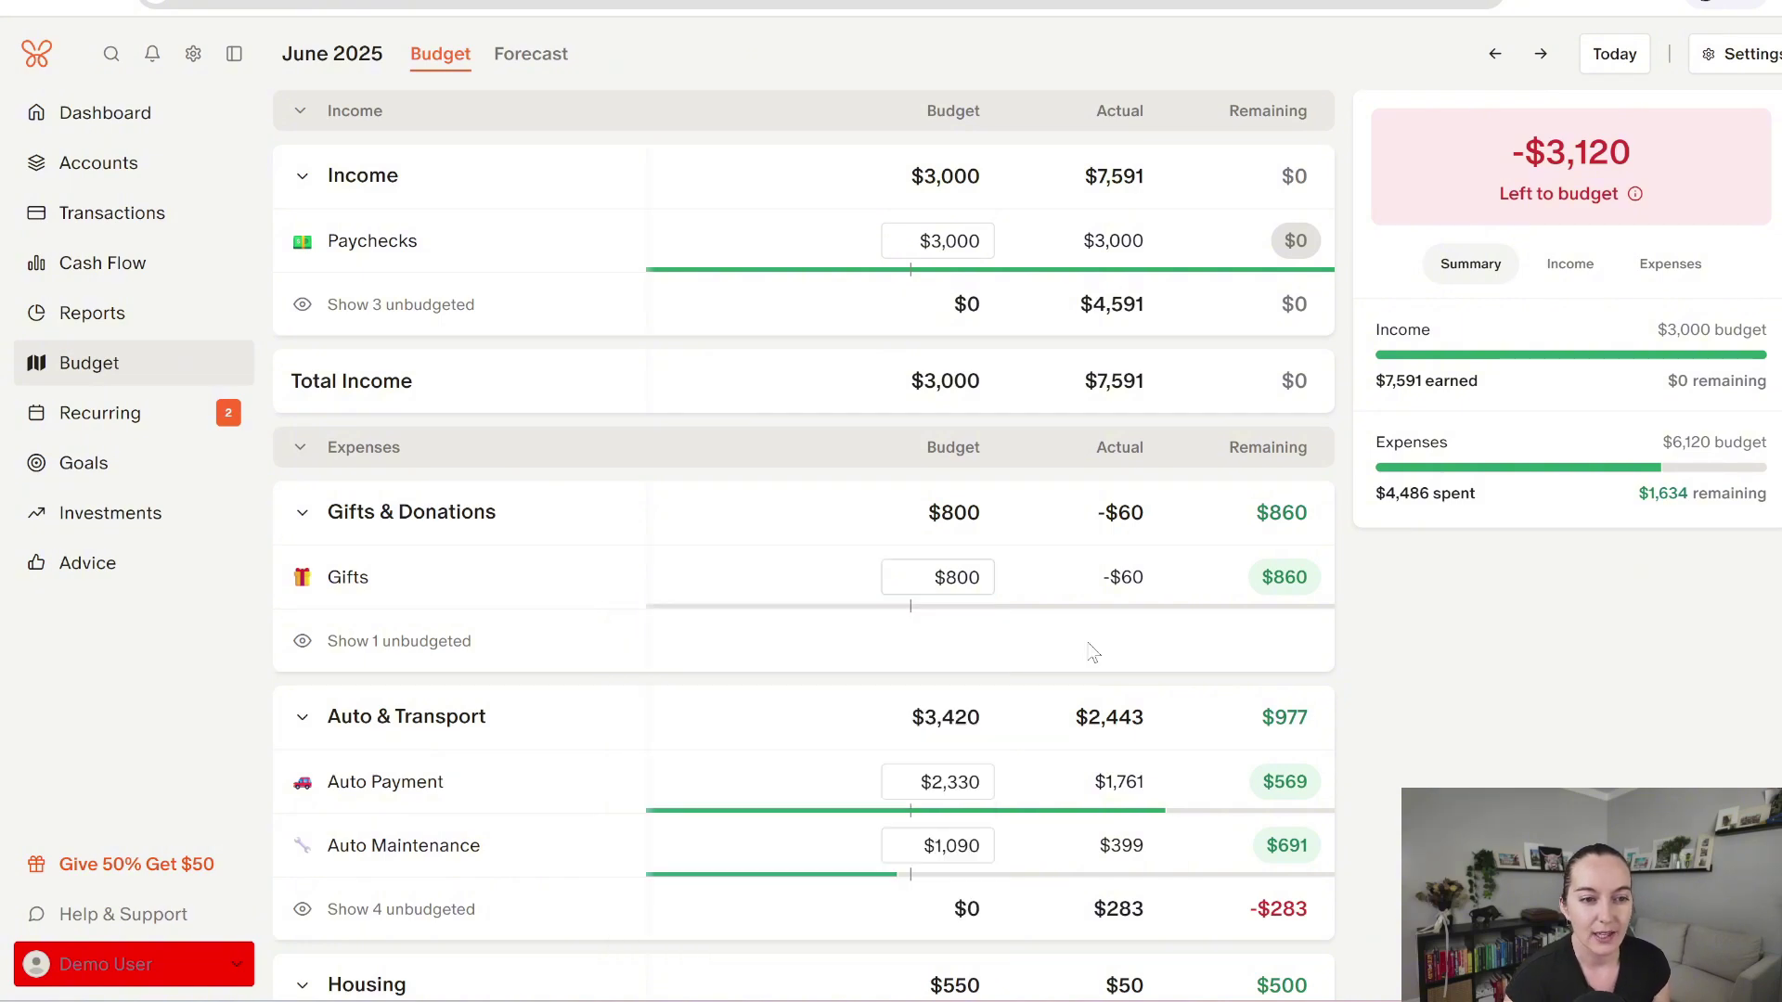
scroll(1039, 641, down, 3)
scroll(1022, 632, down, 3)
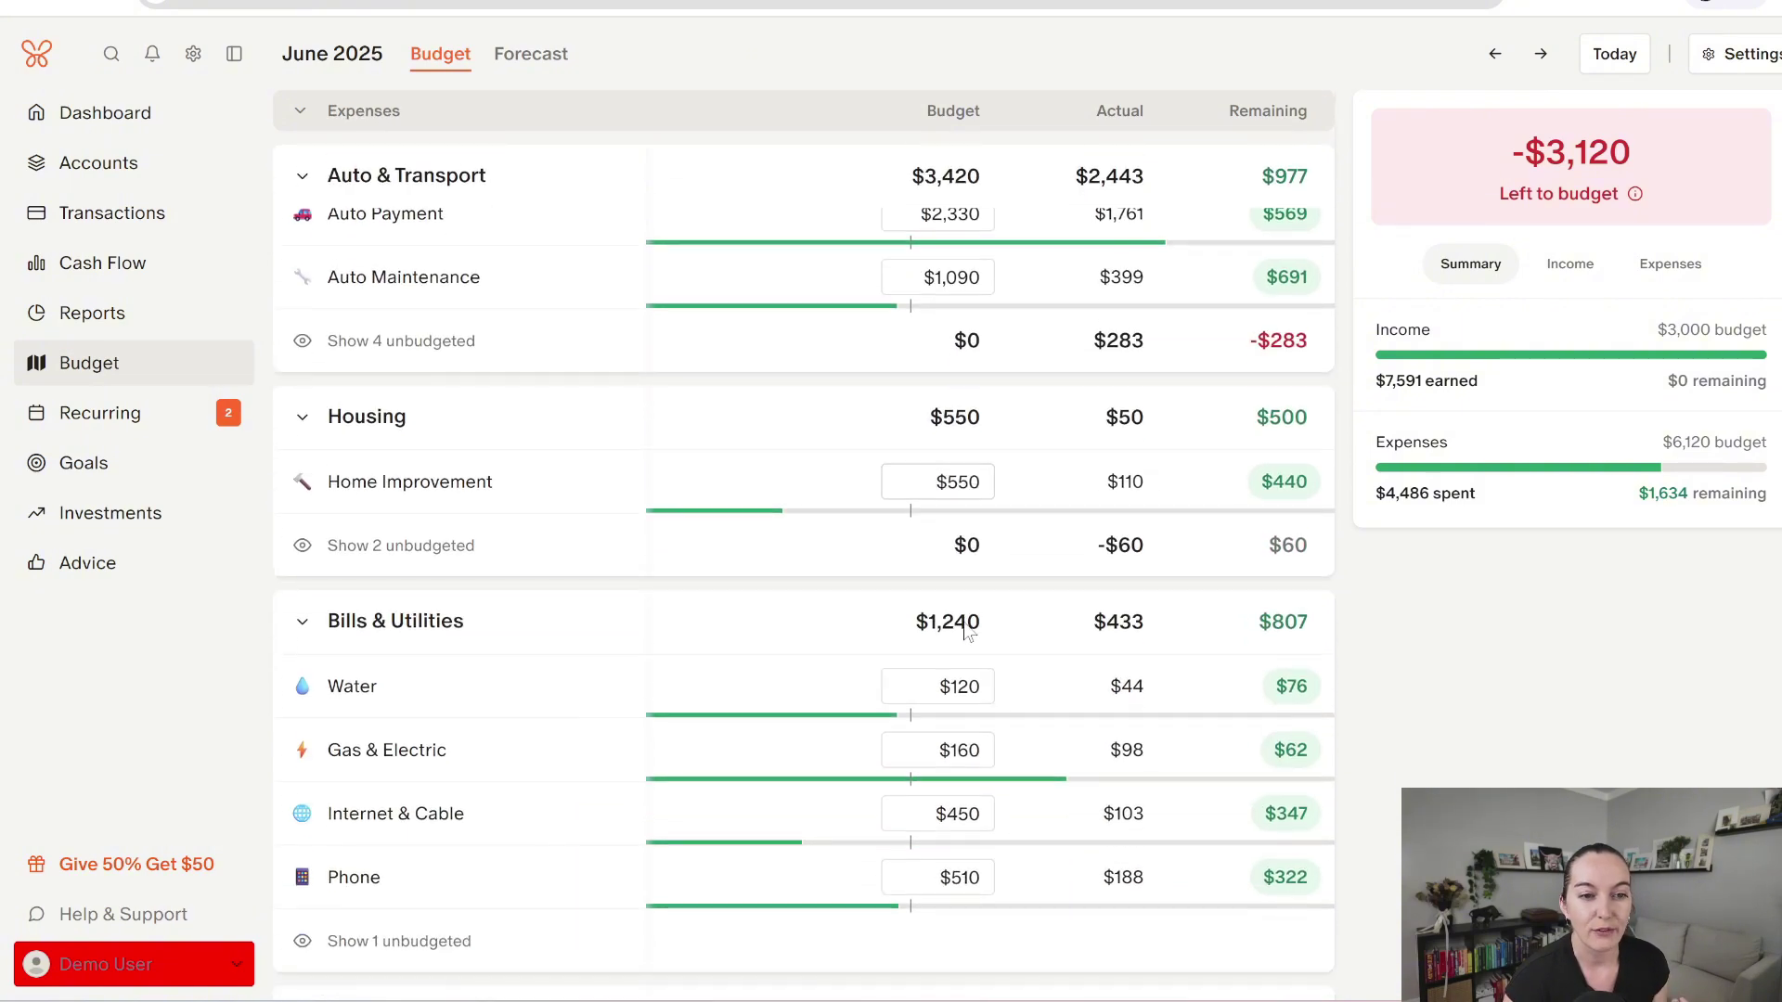
click(964, 684)
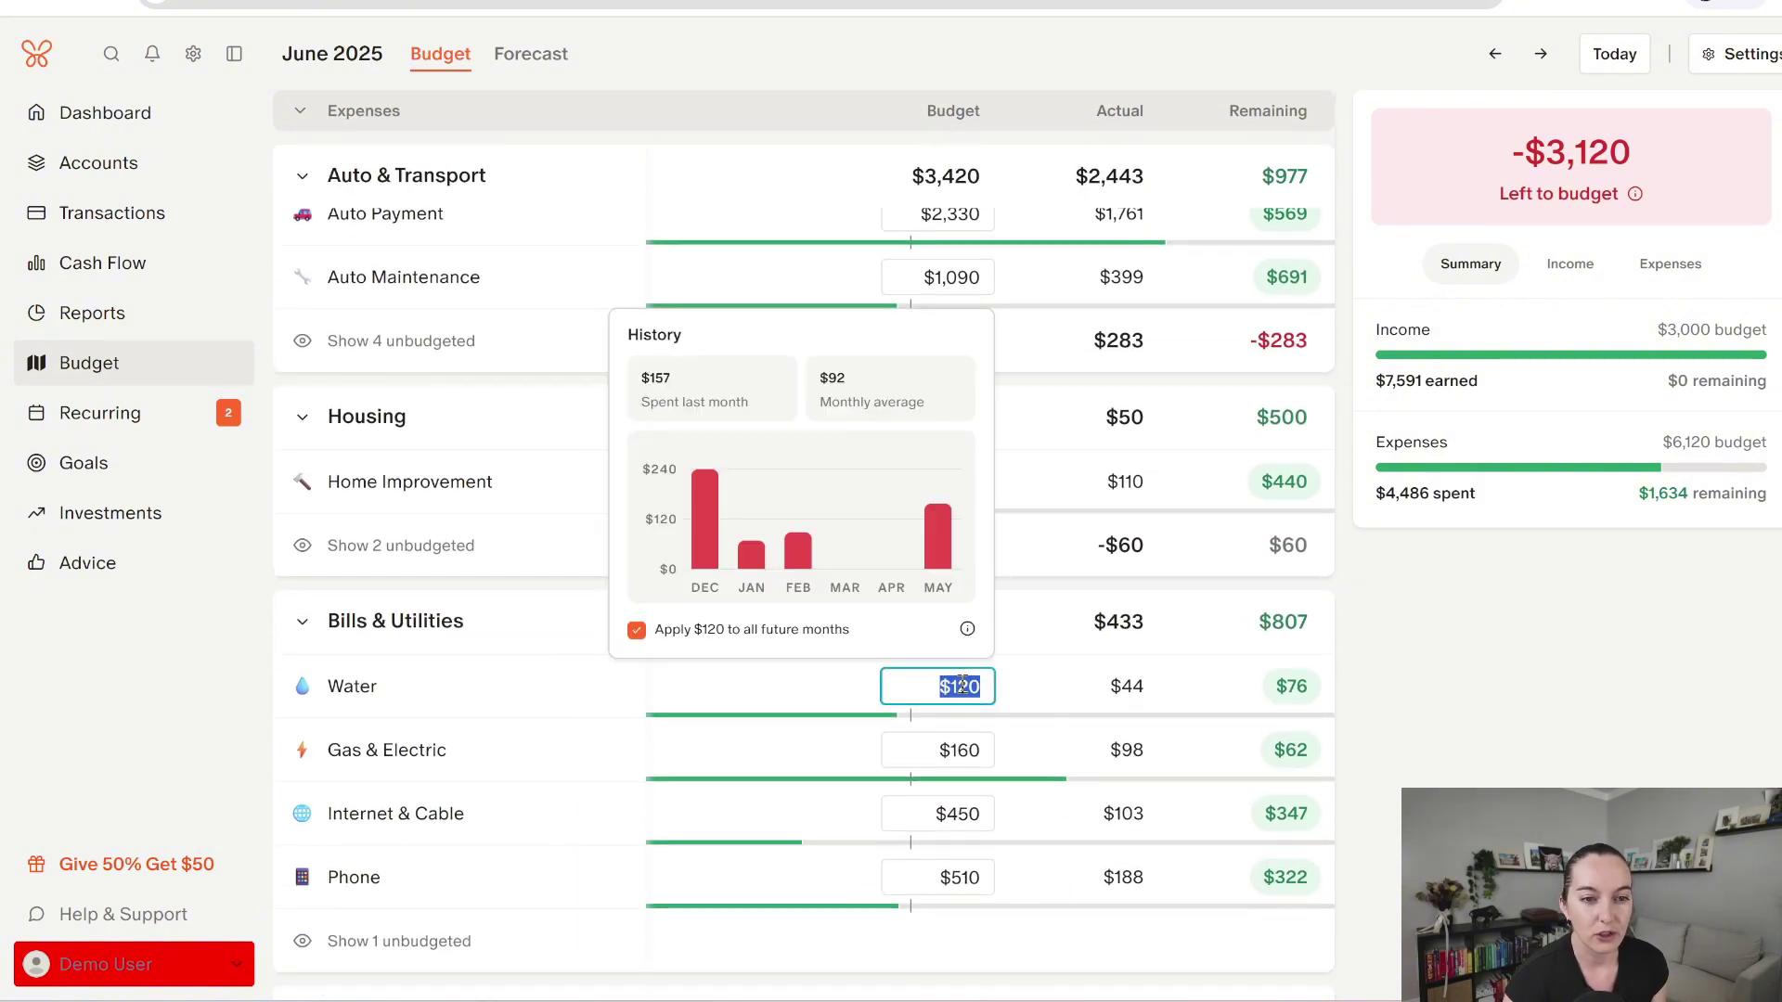
click(992, 739)
click(1059, 821)
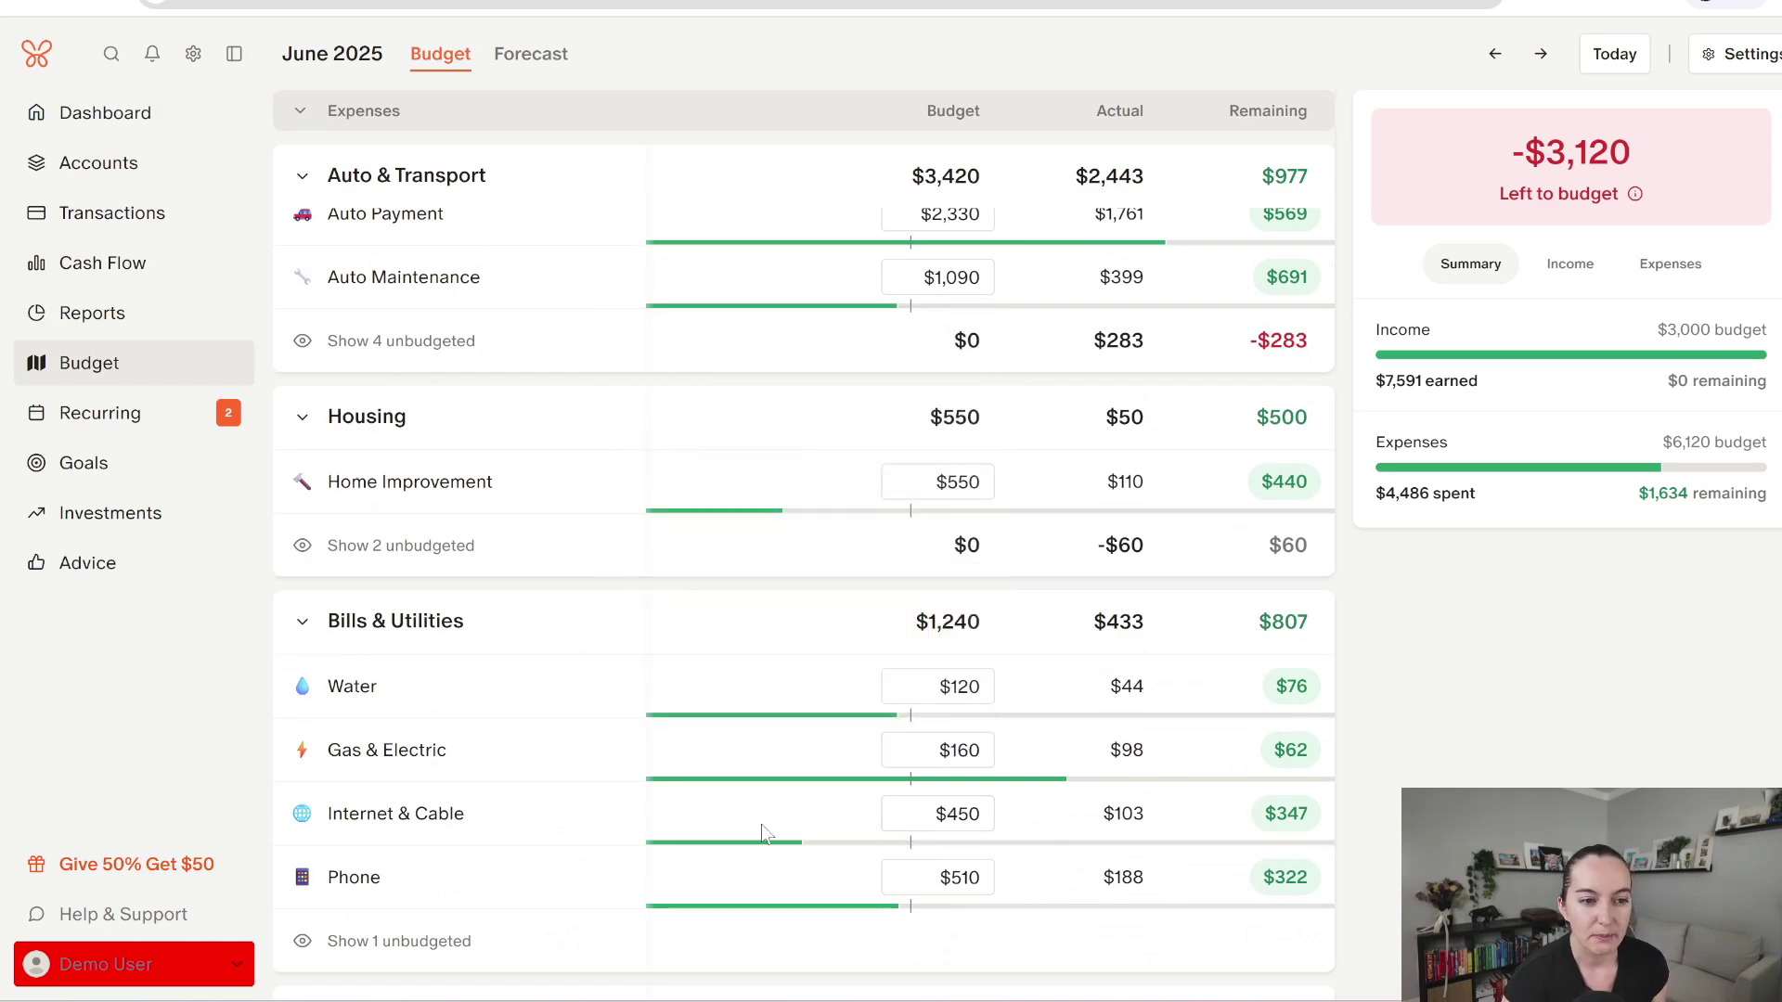
Step: Reveal the unbudgeted Food & Dining categories and set the Groceries budget to $2,000 for June and all future months
scroll(766, 826, down, 5)
click(469, 650)
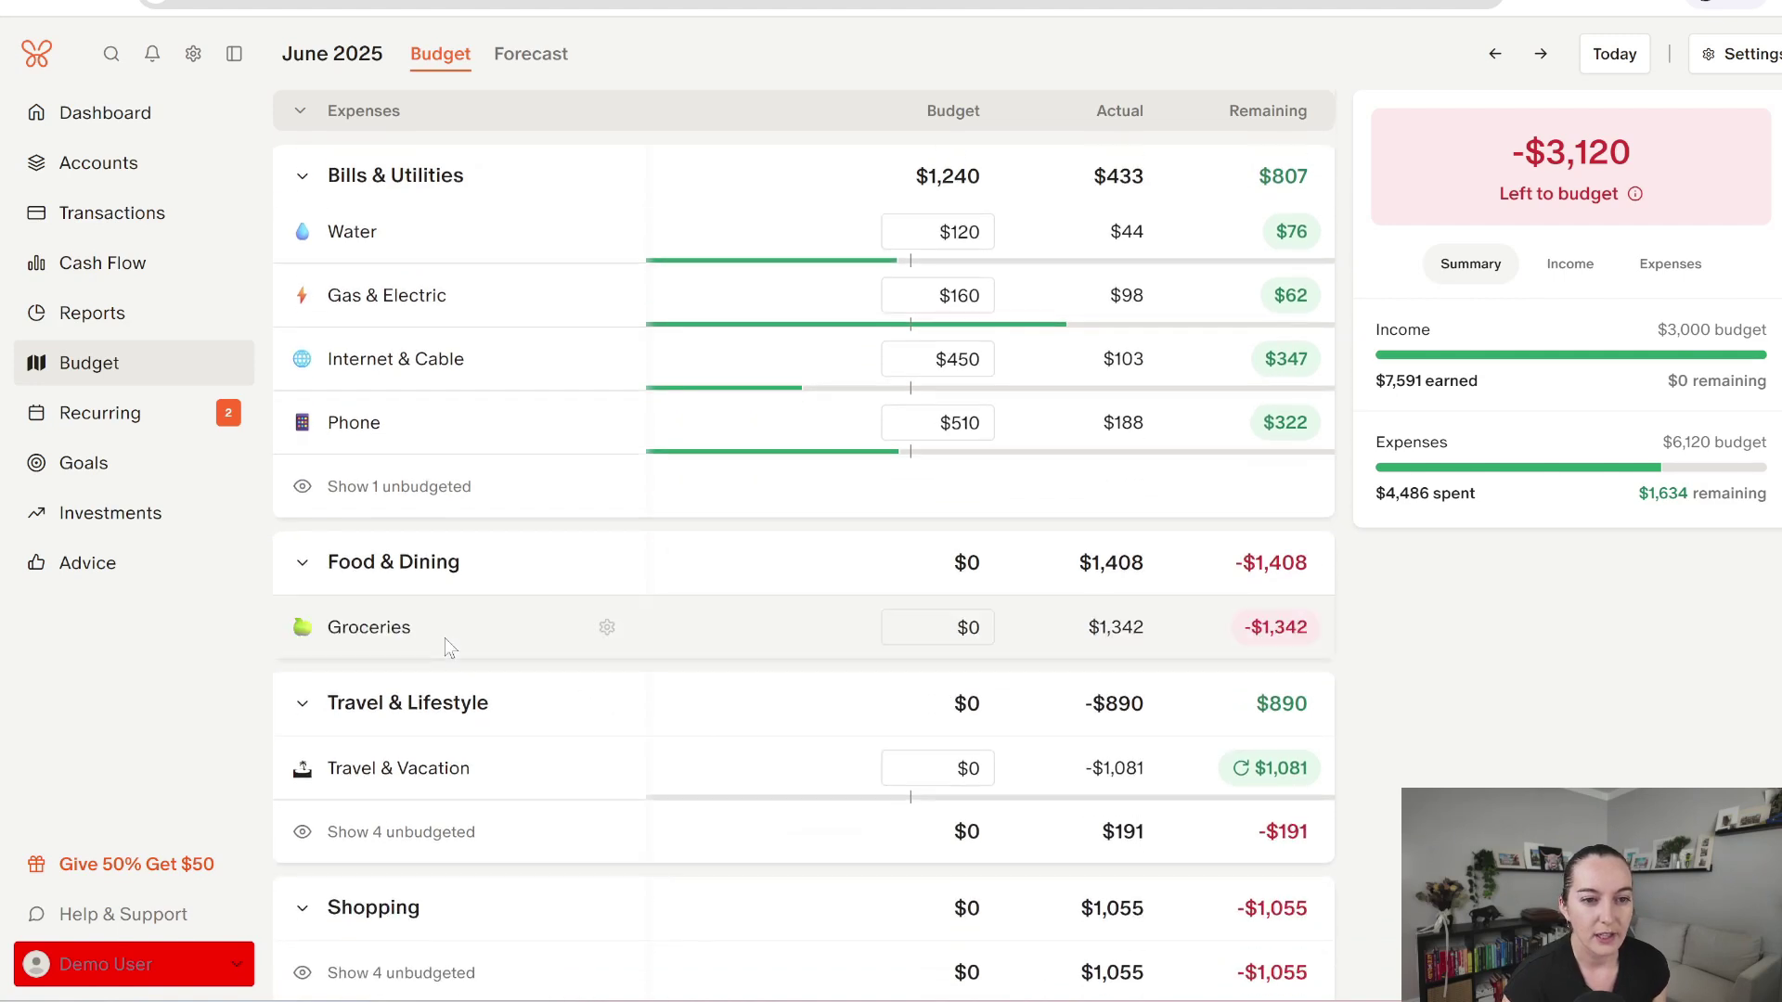
click(967, 631)
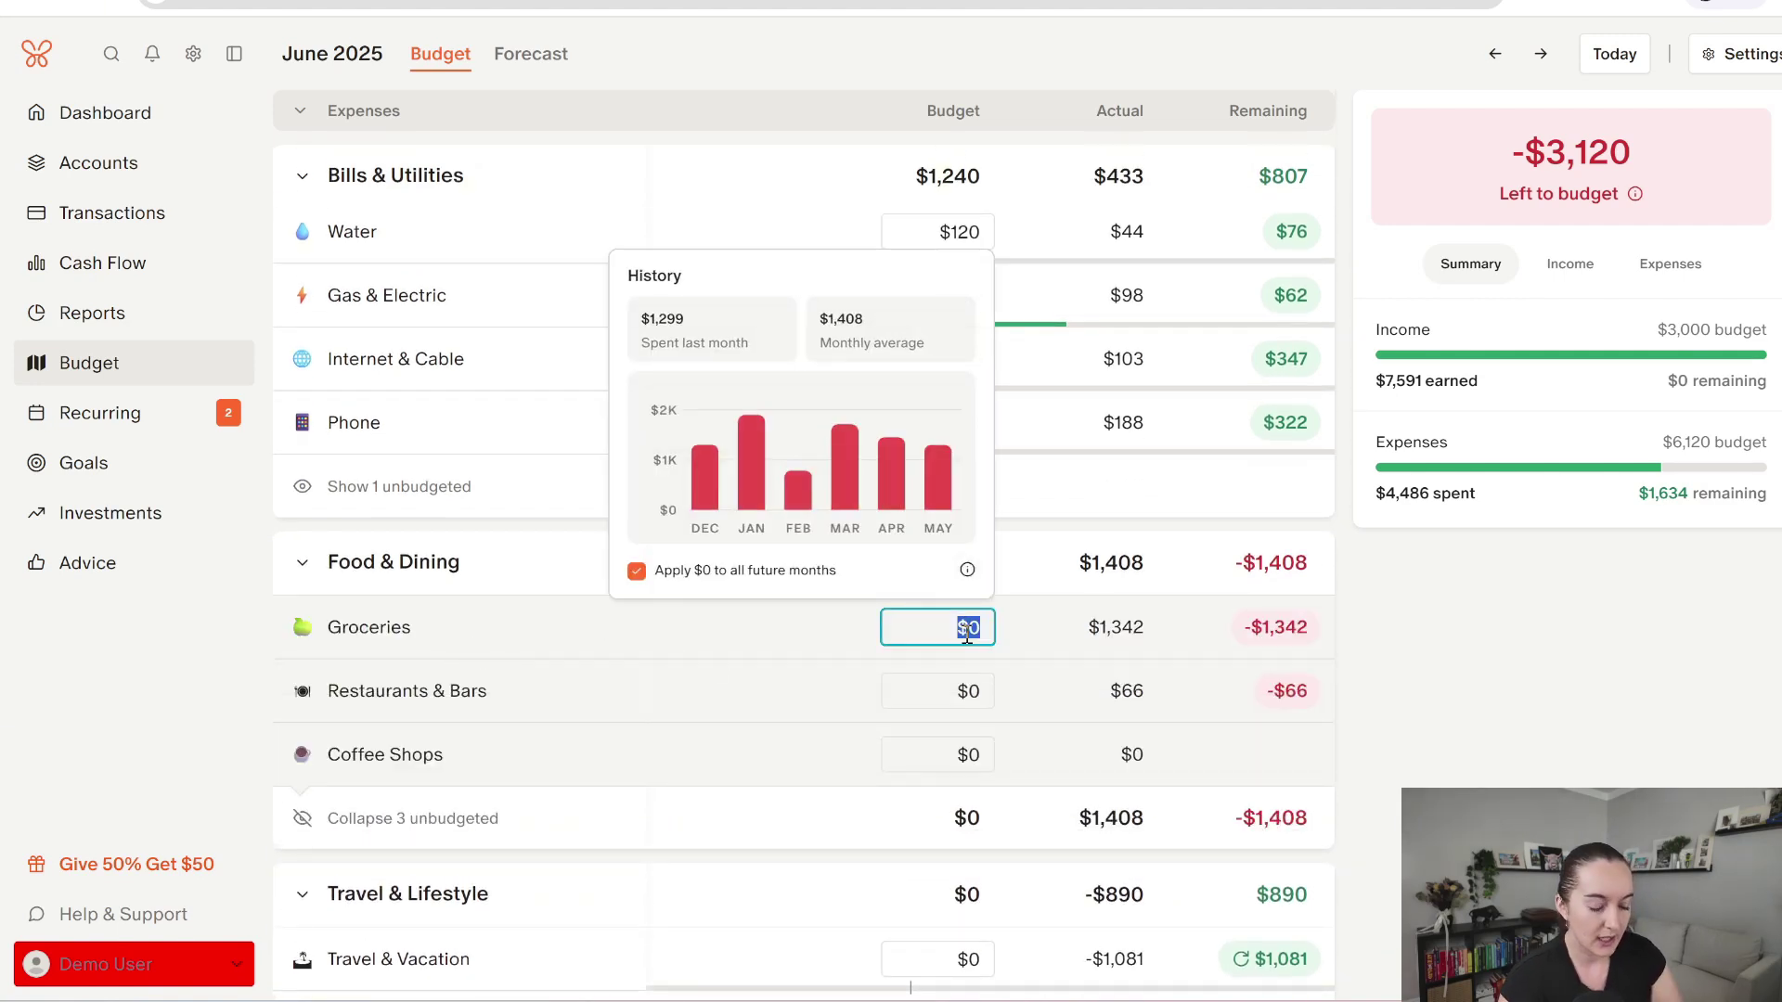
text(2,0)
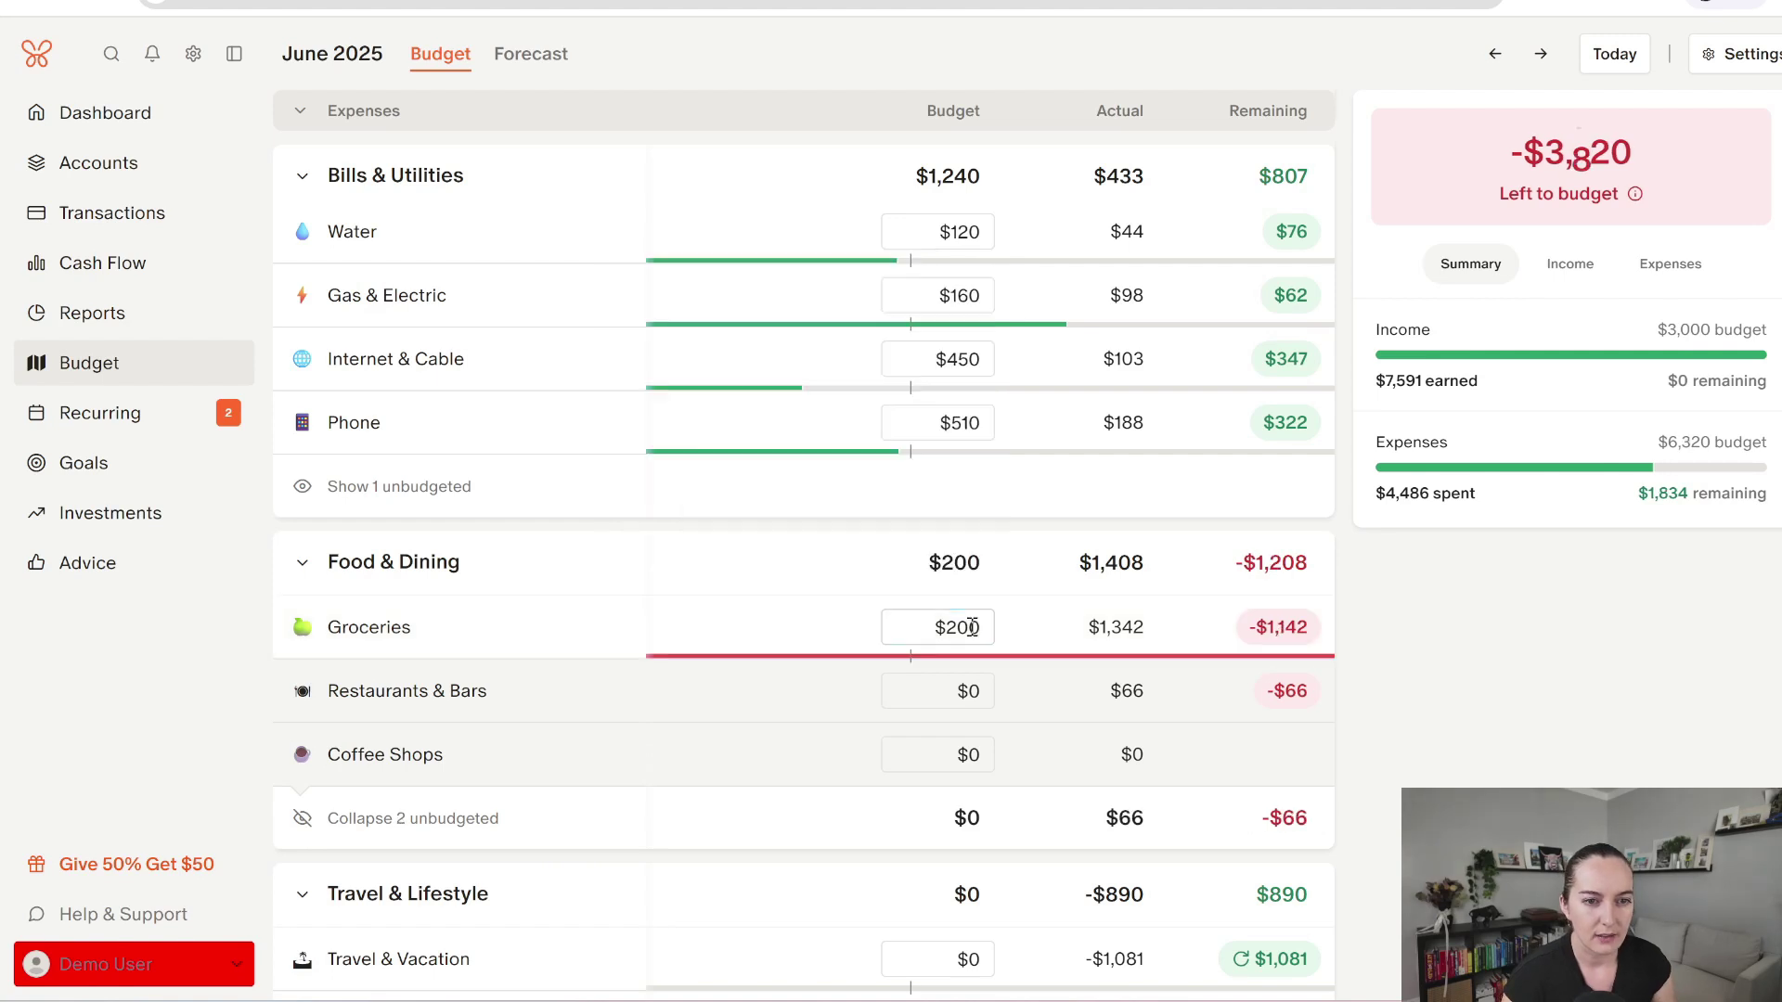
text(00)
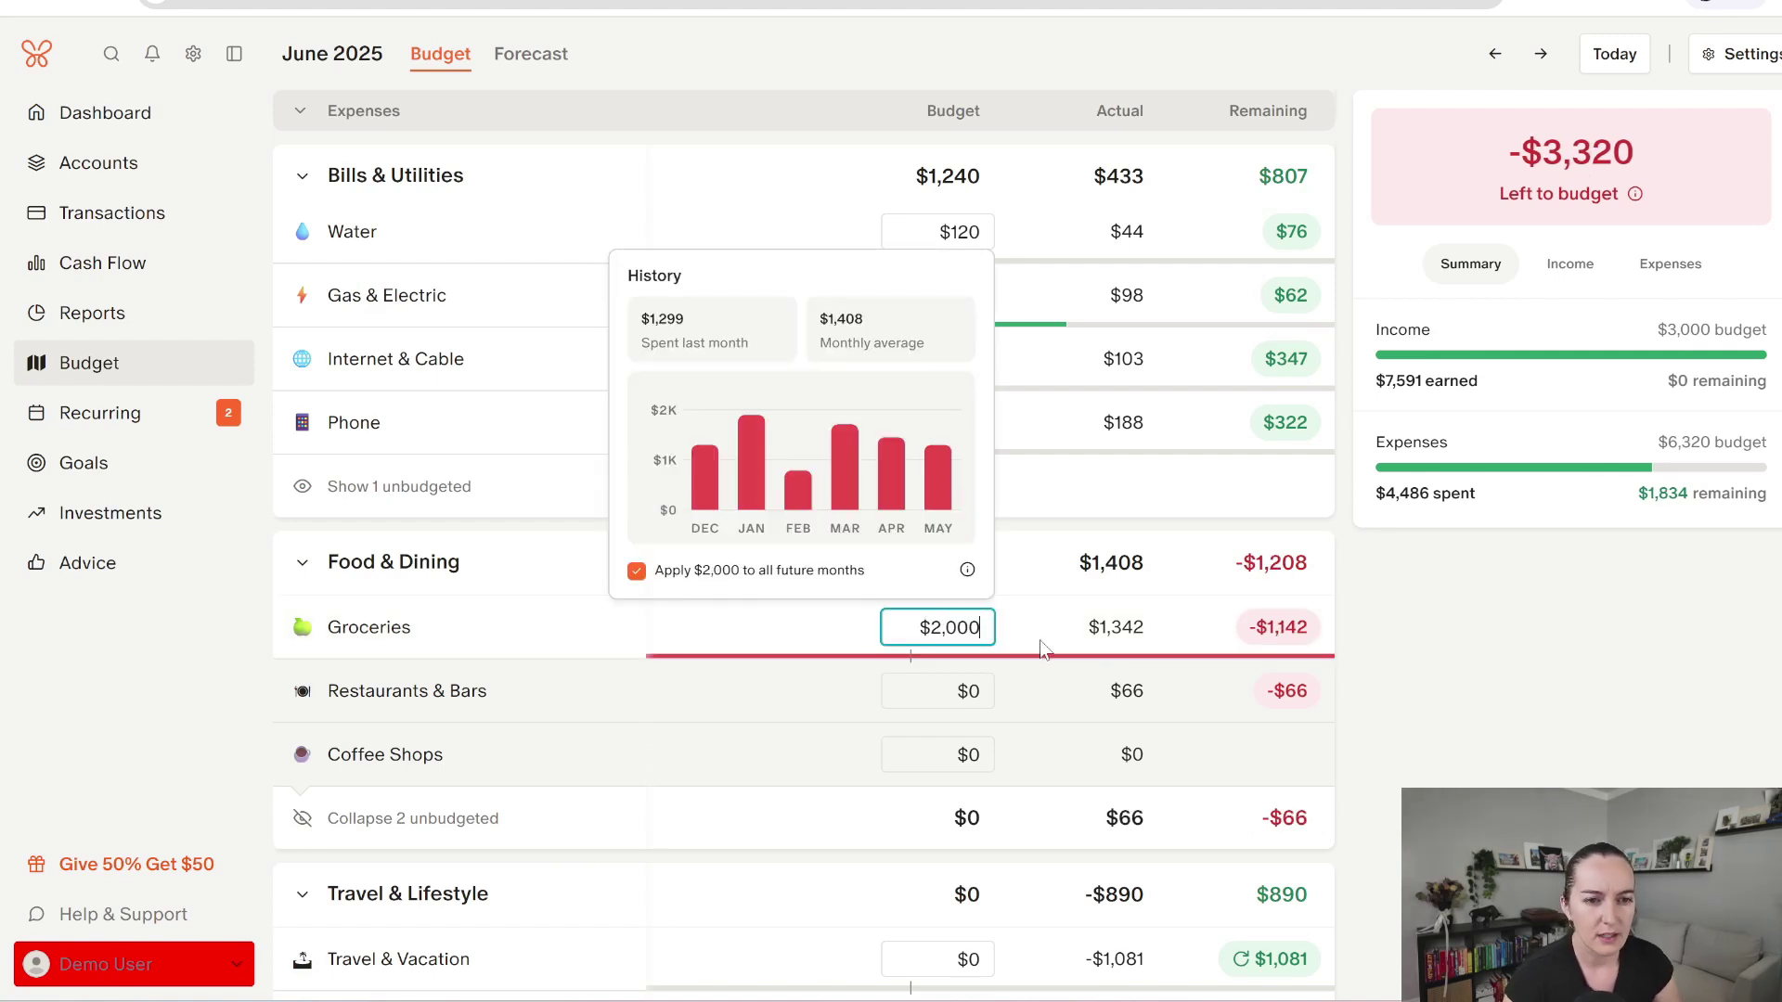
key(Return)
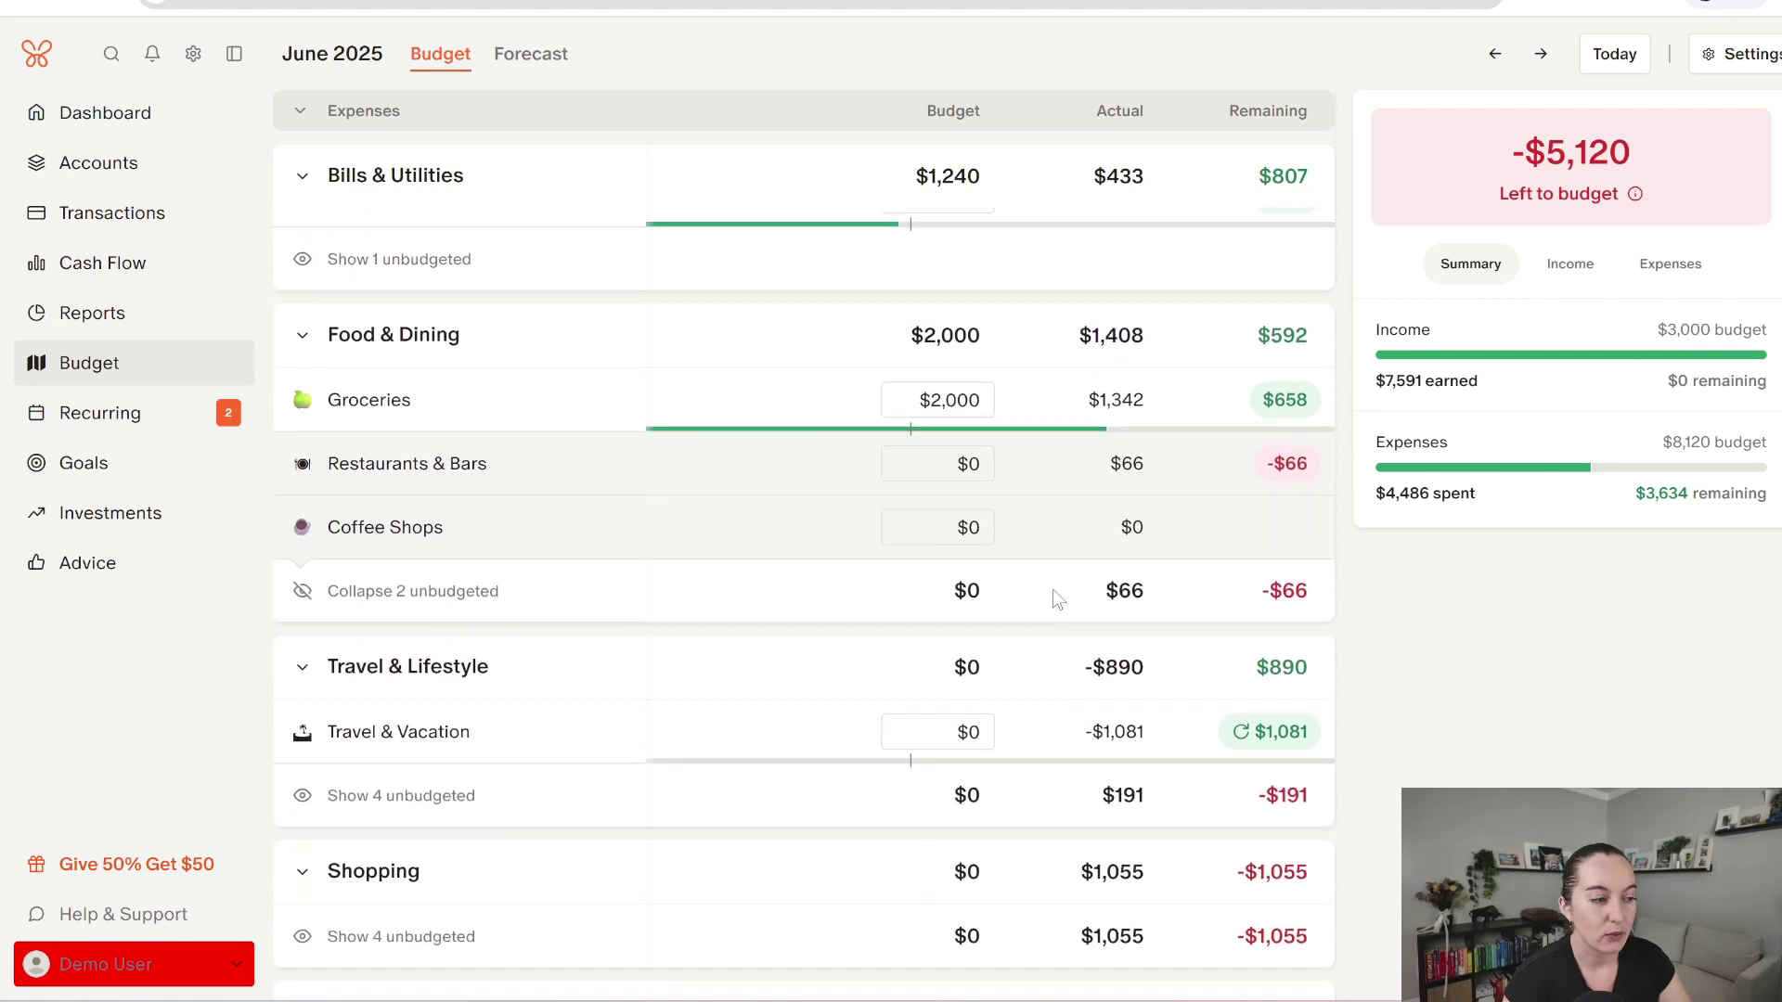
Step: Set the Restaurants & Bars budget to $500 and the Coffee Shops budget to $30 for all future months
scroll(661, 536, down, 1)
mouse_move(580, 557)
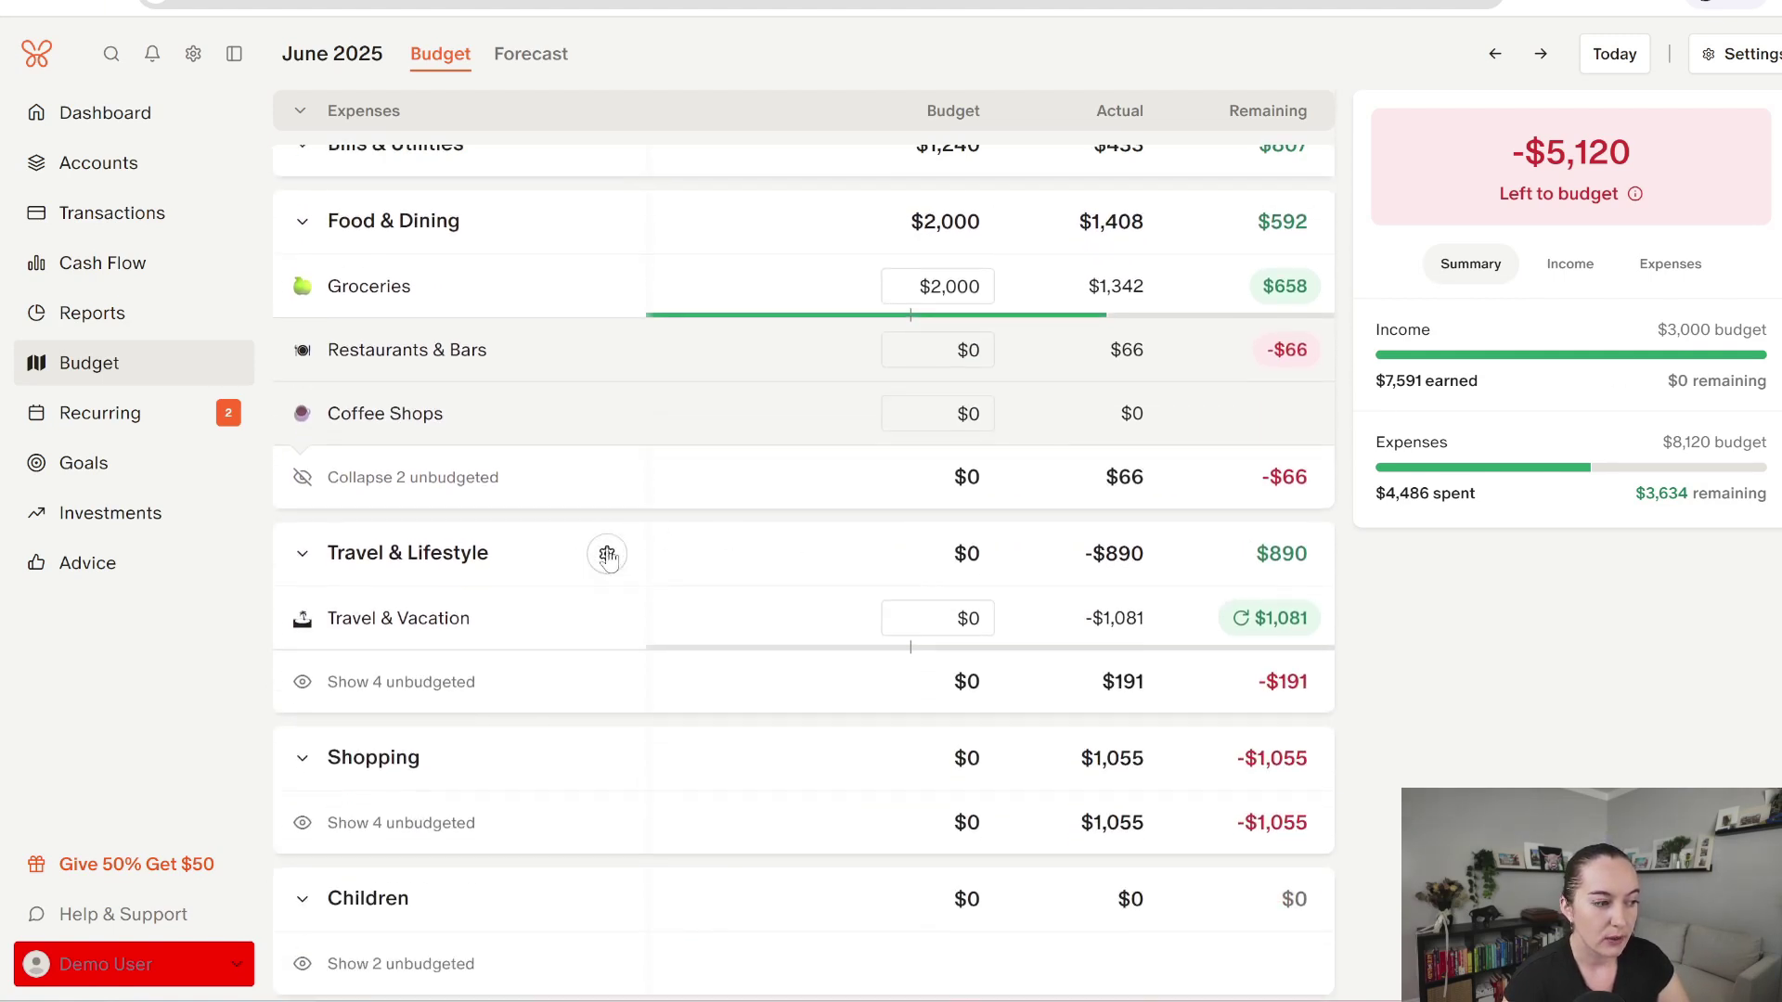
click(991, 353)
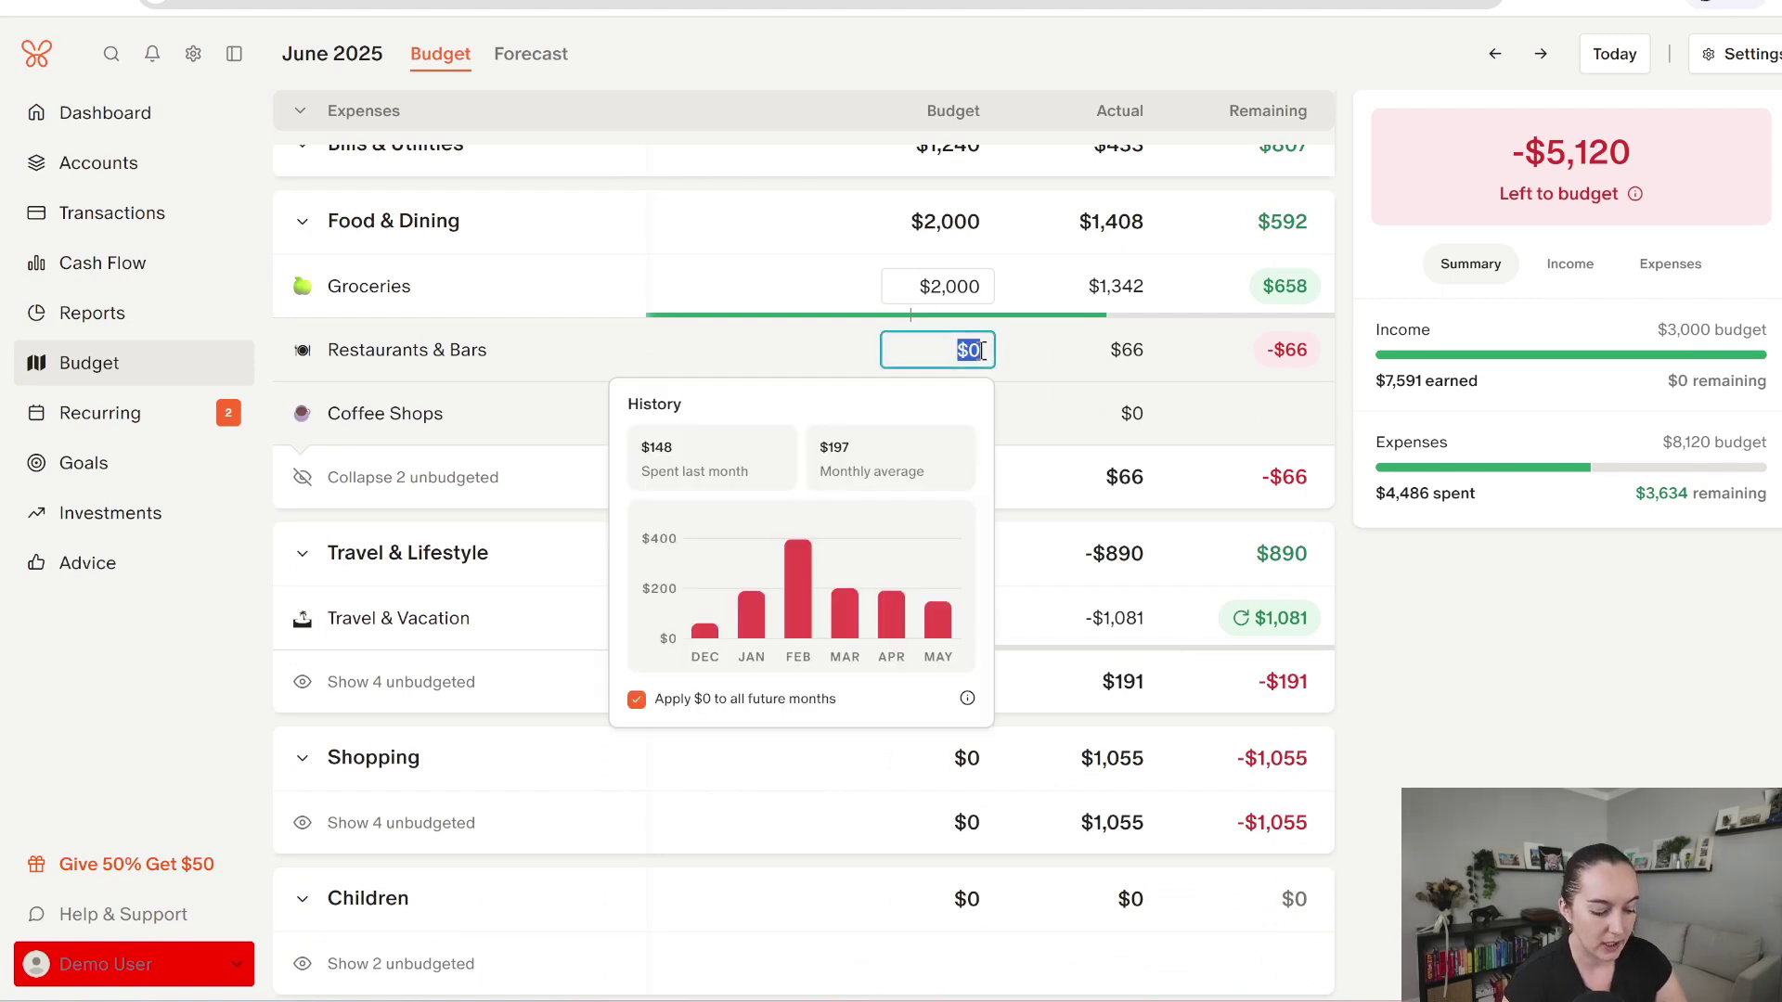
text(500)
key(Return)
click(958, 423)
text(30)
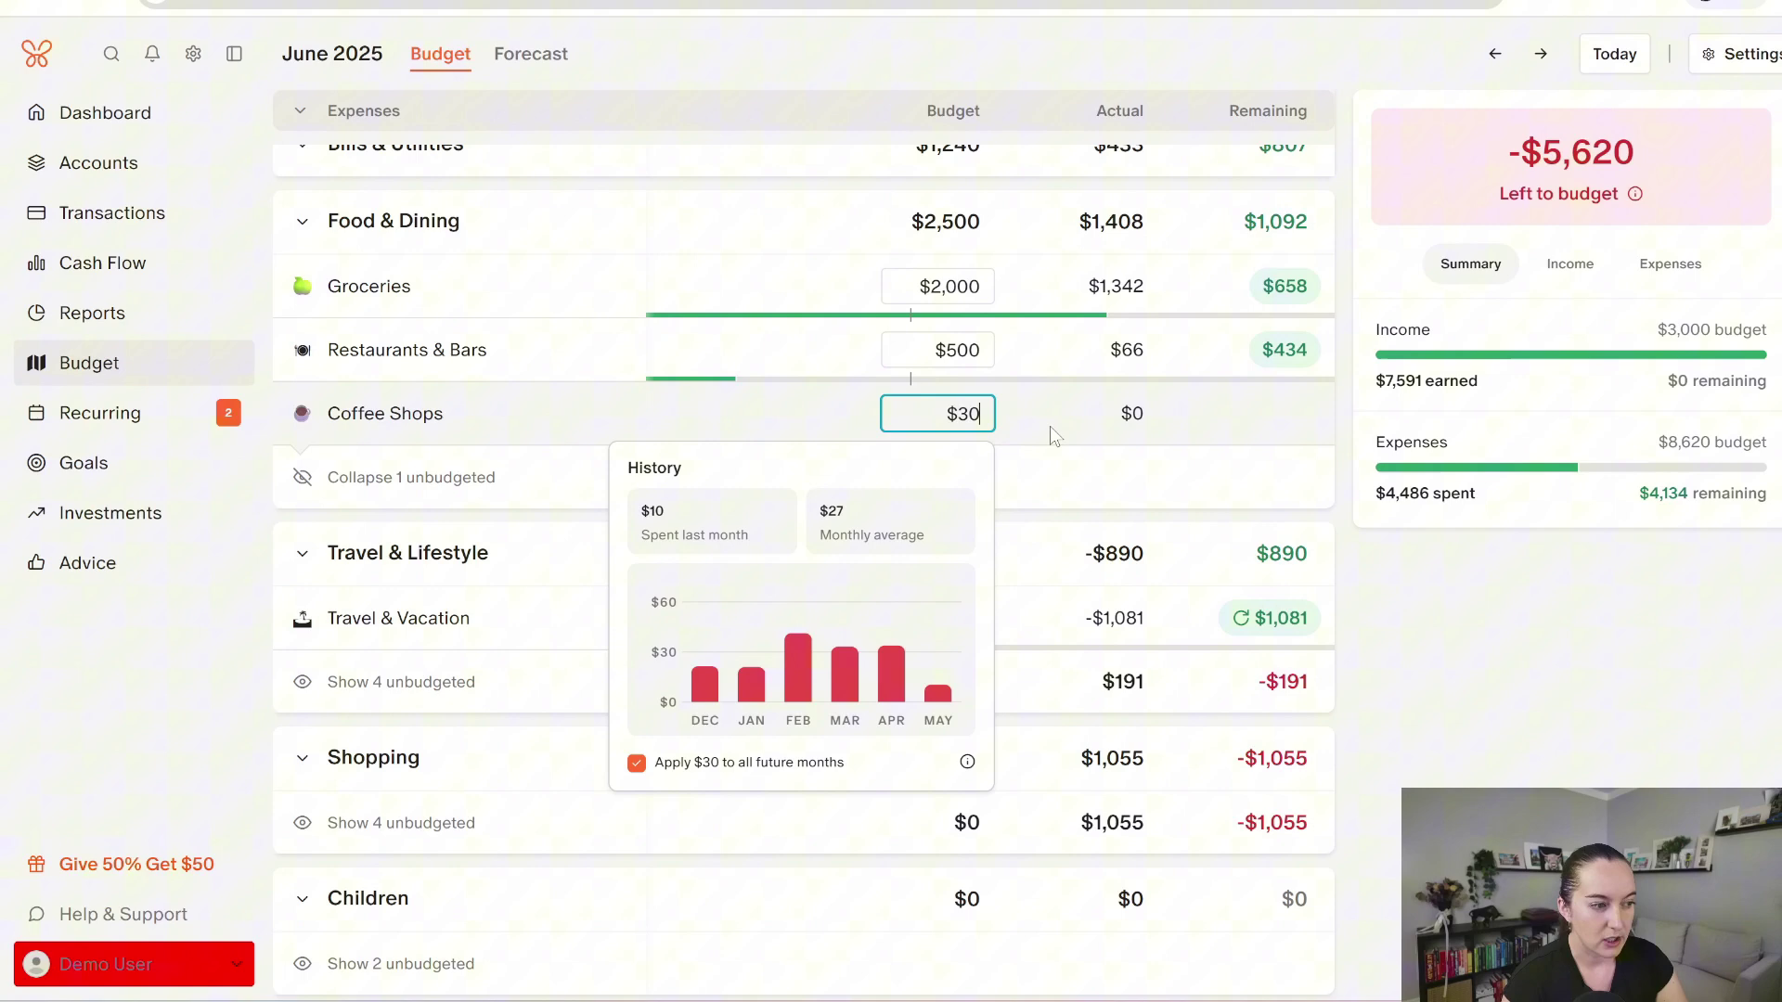
key(Return)
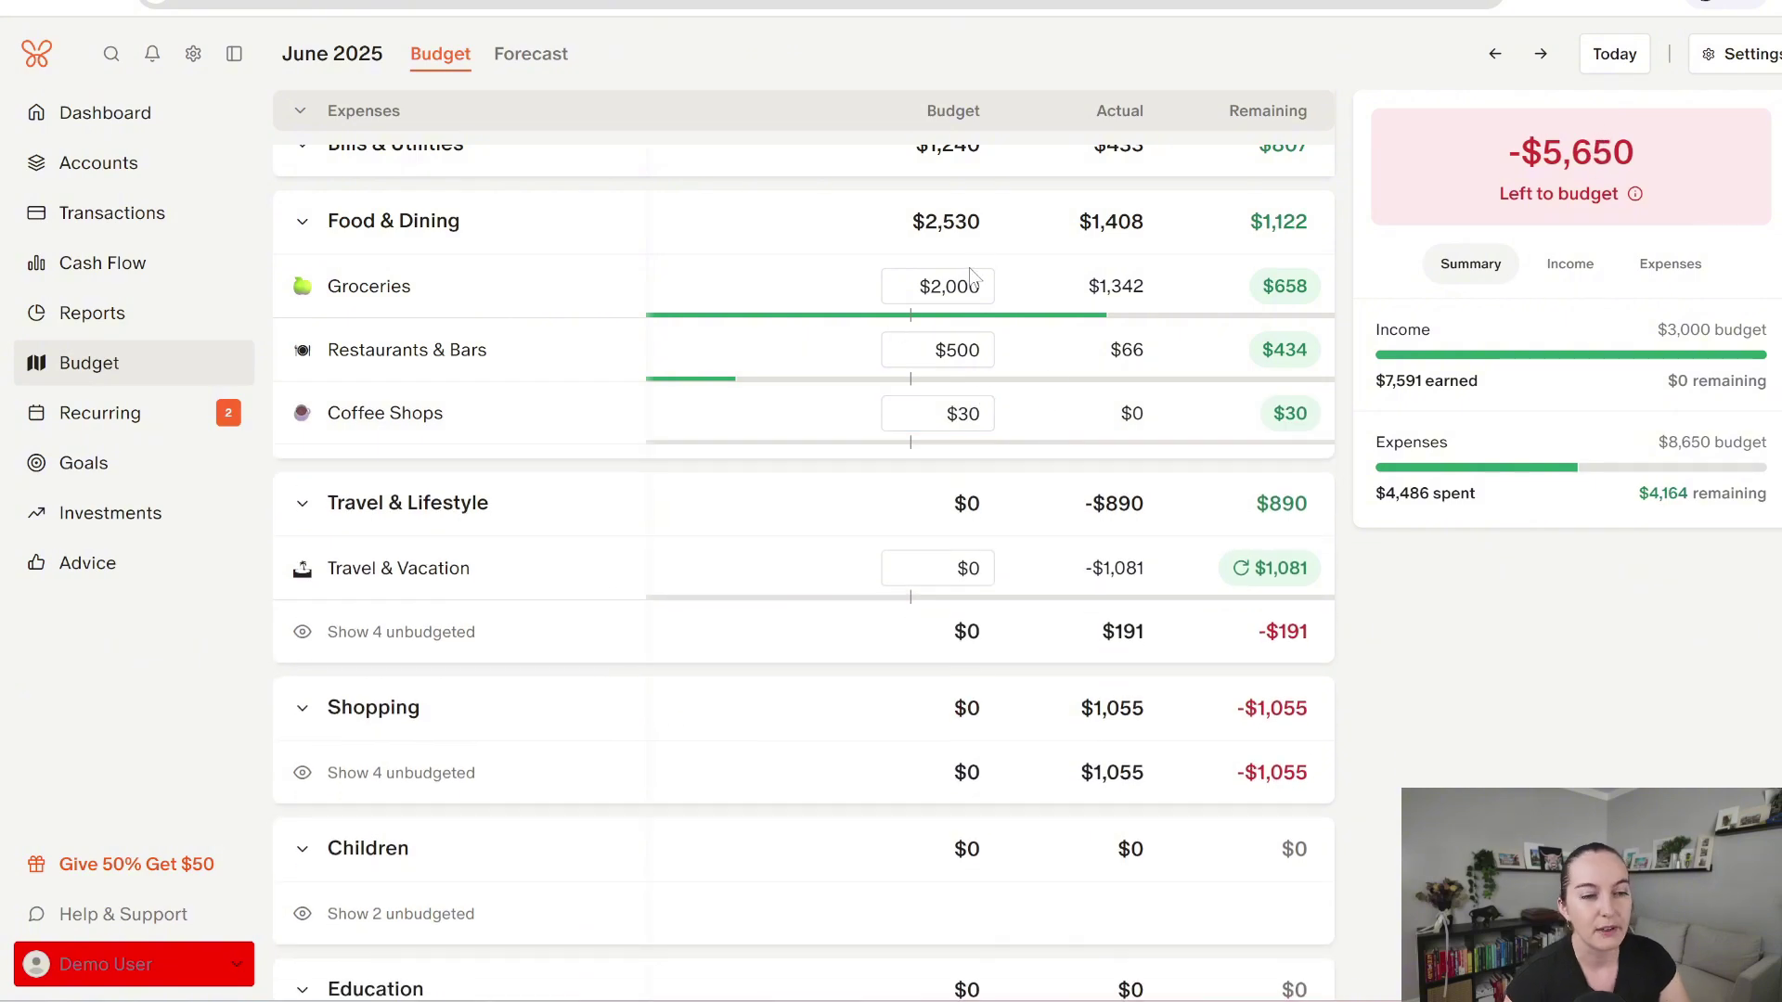
Step: Change the Food & Dining group's budgeting from By category to By group and save it
mouse_move(615, 245)
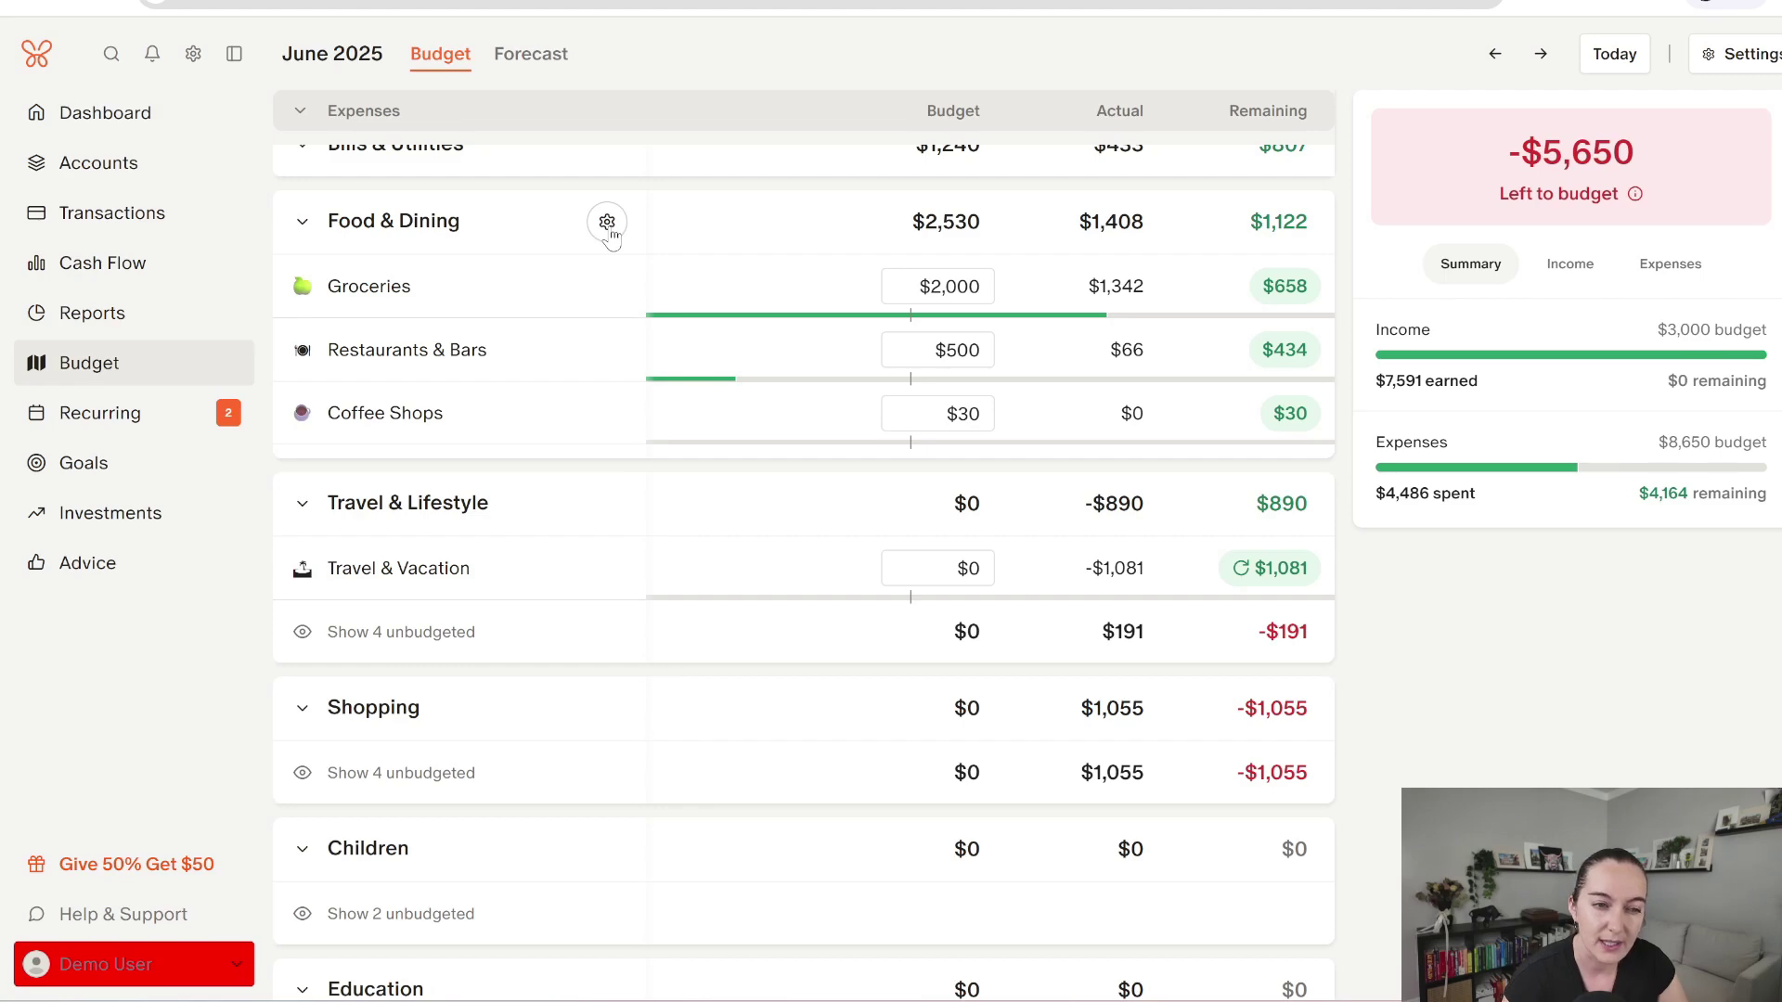
click(607, 224)
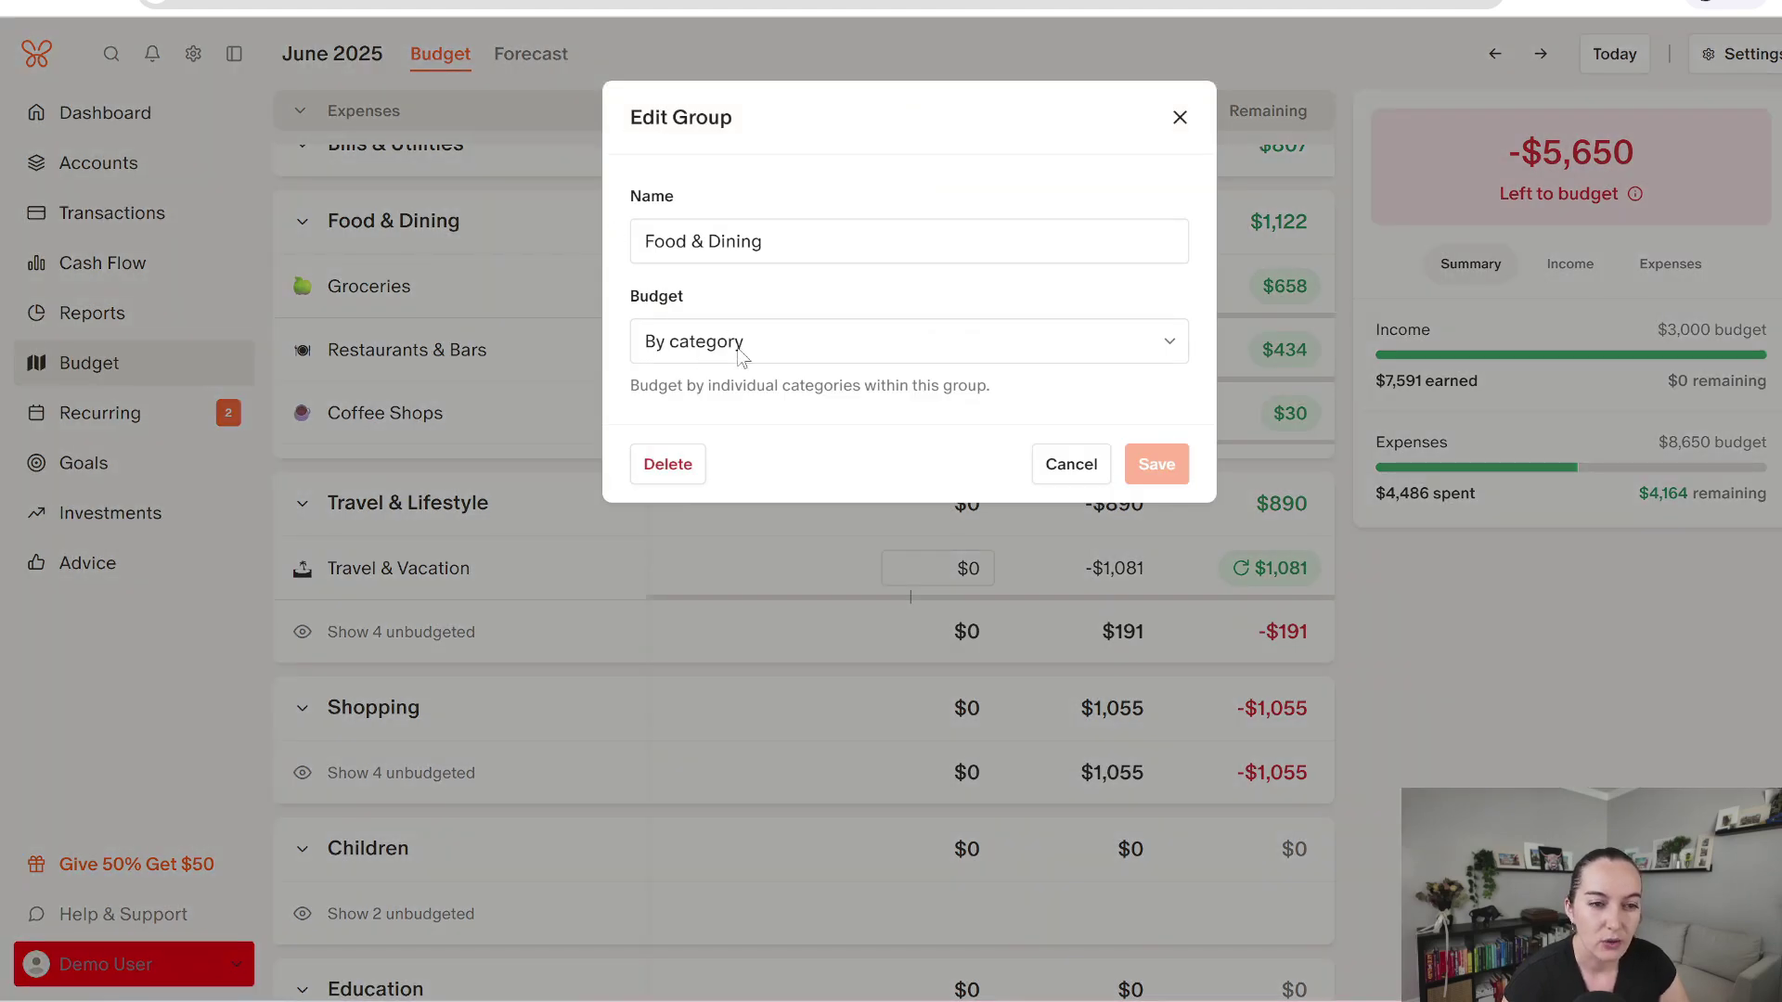
click(742, 357)
click(716, 410)
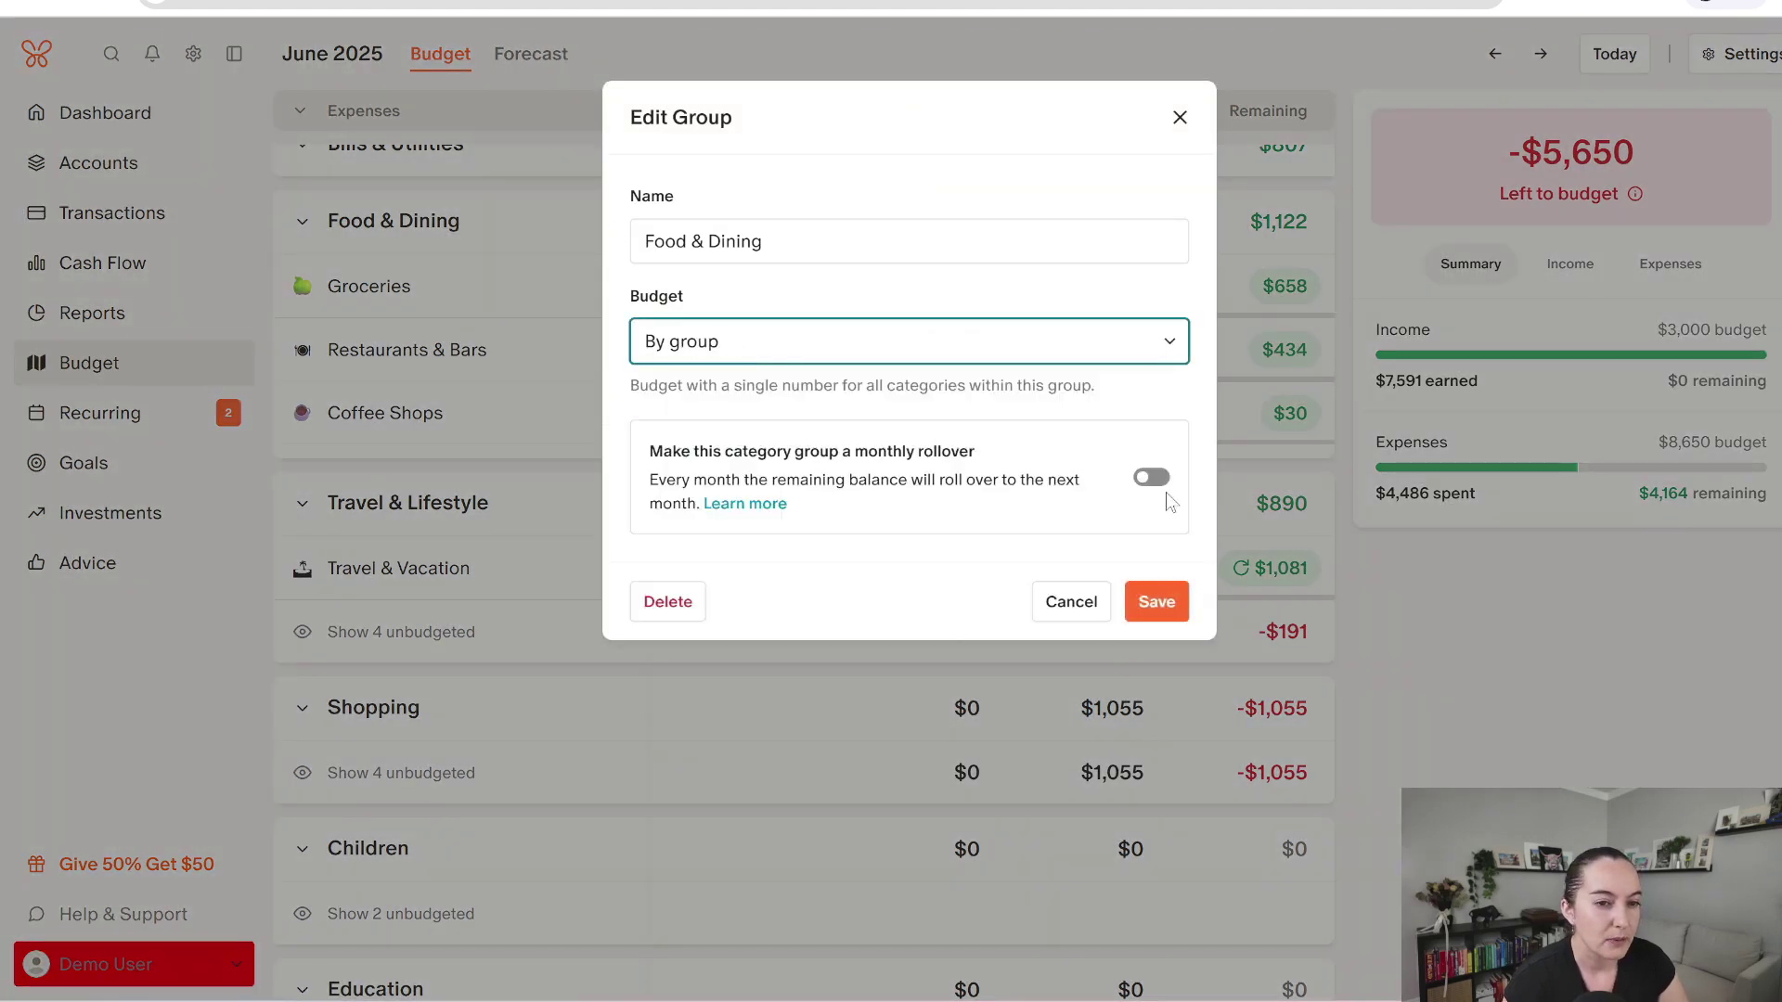
click(1175, 615)
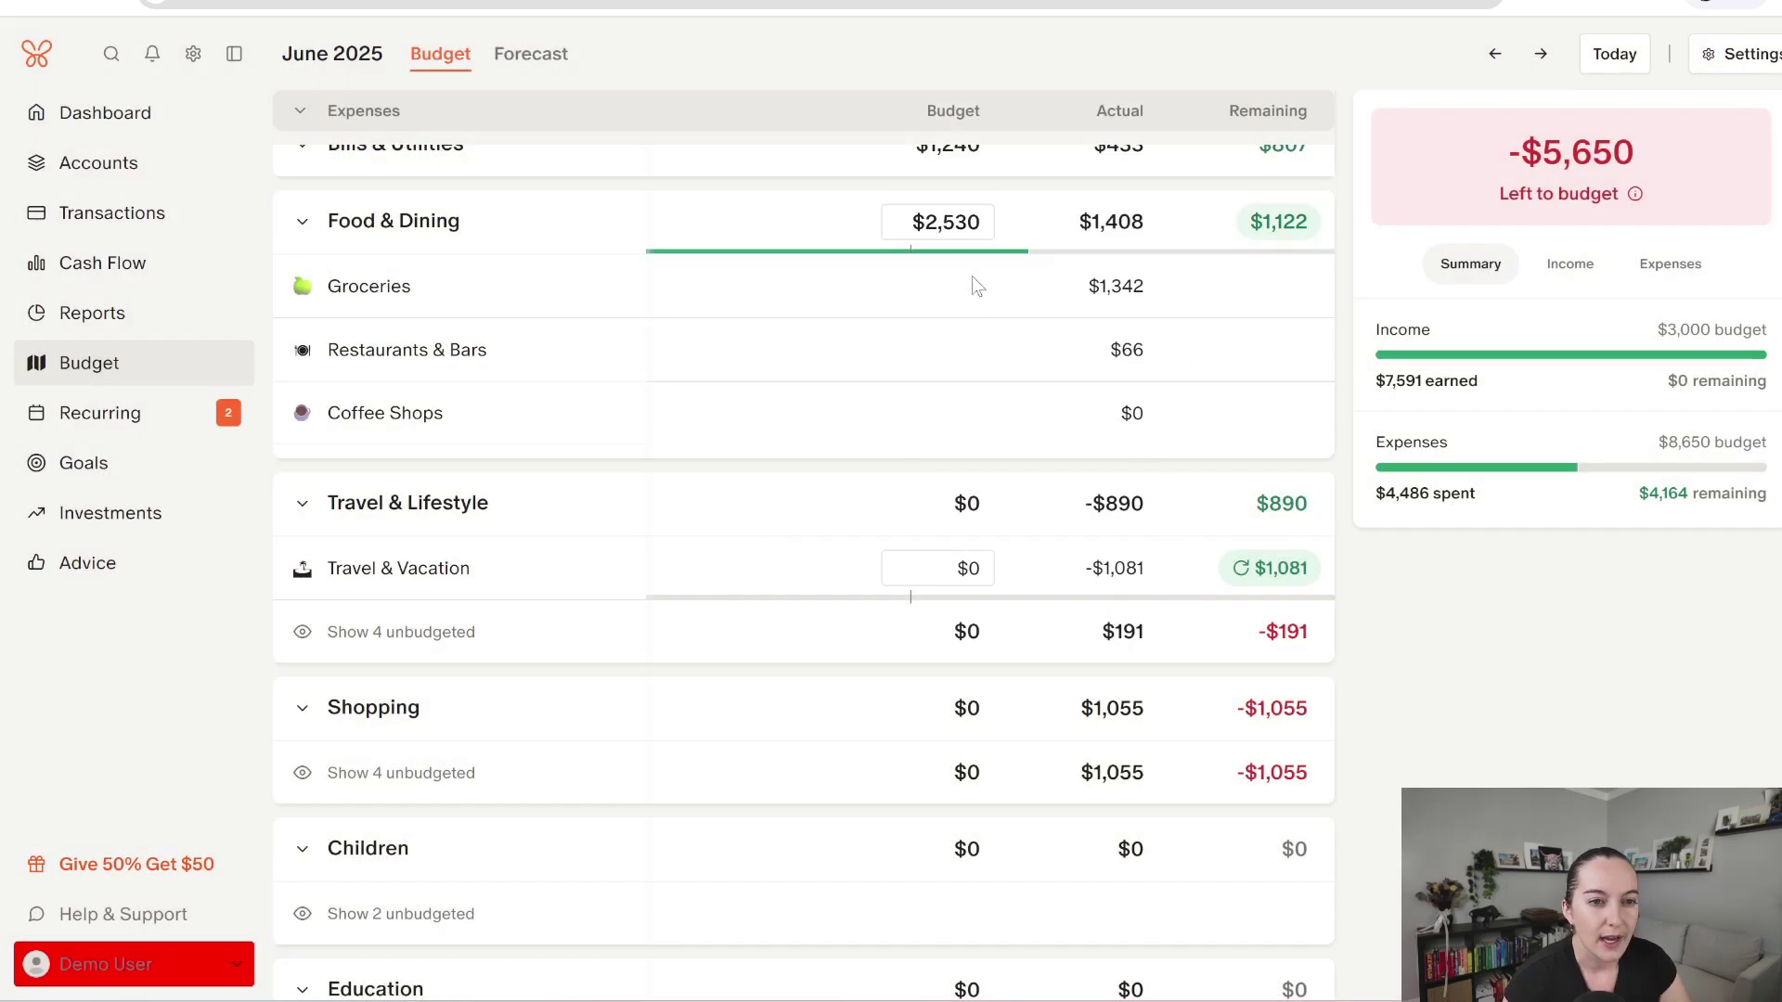
Step: Check the Food & Dining group's spending history and look through the remaining expense groups and contributions
click(946, 220)
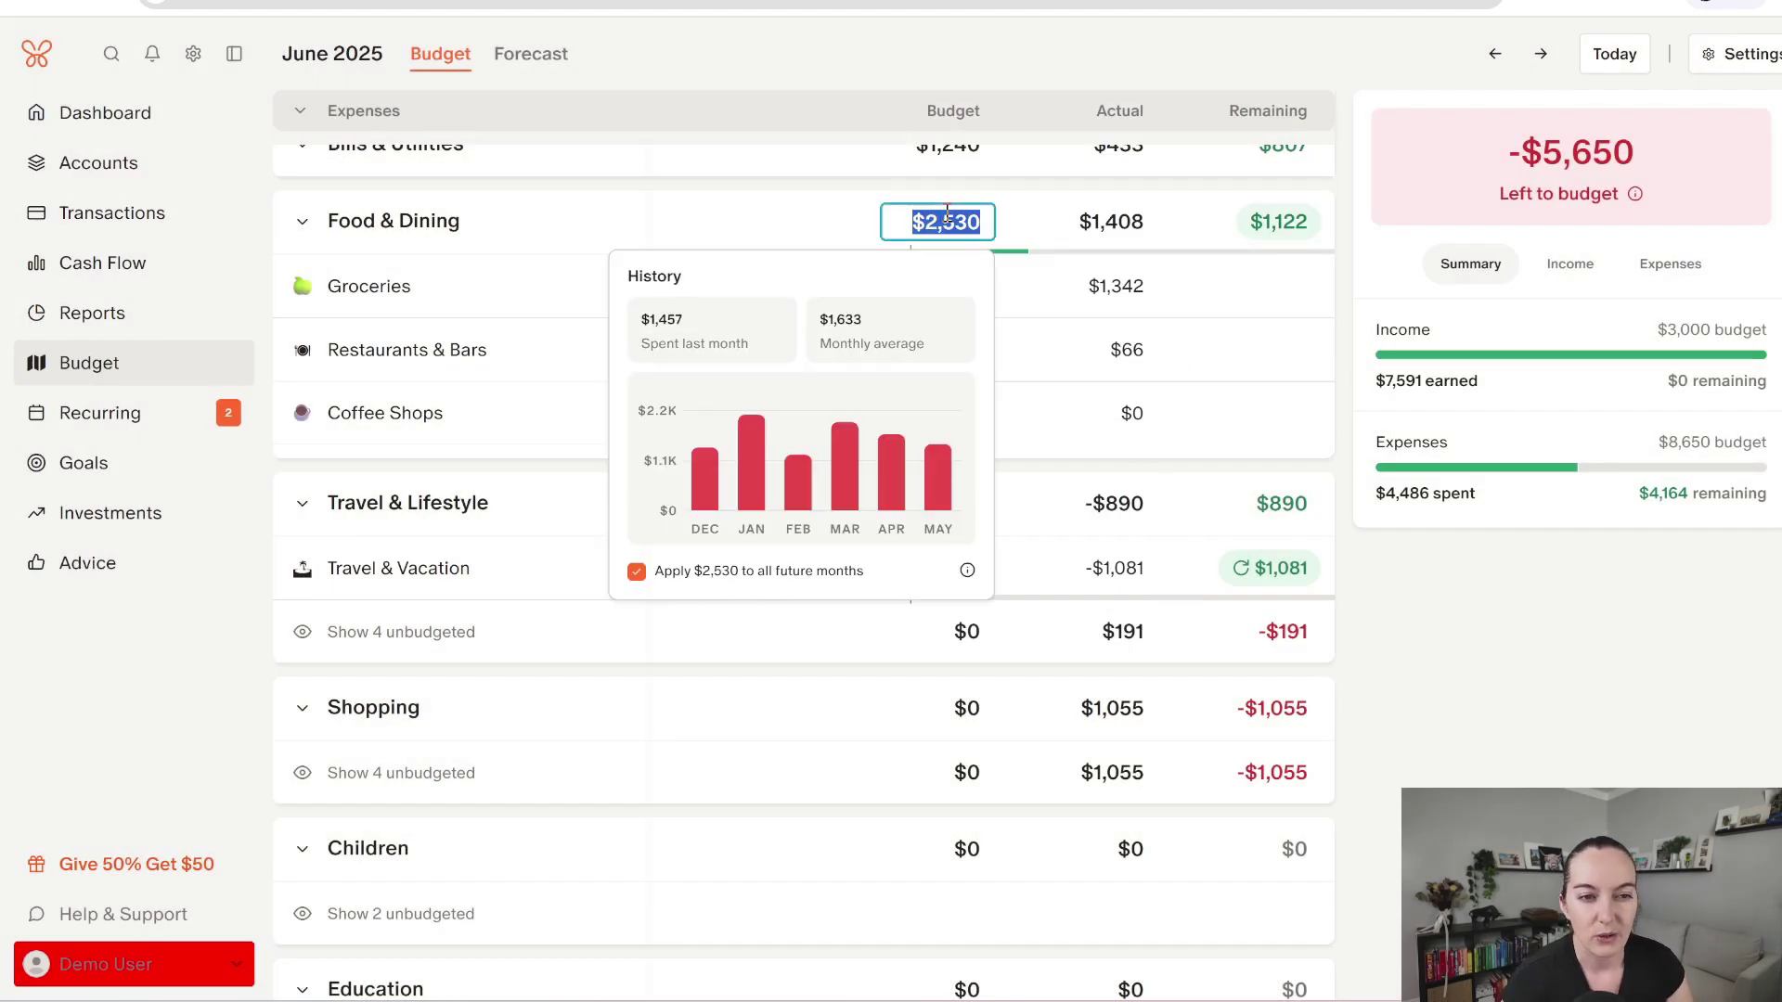
click(1026, 226)
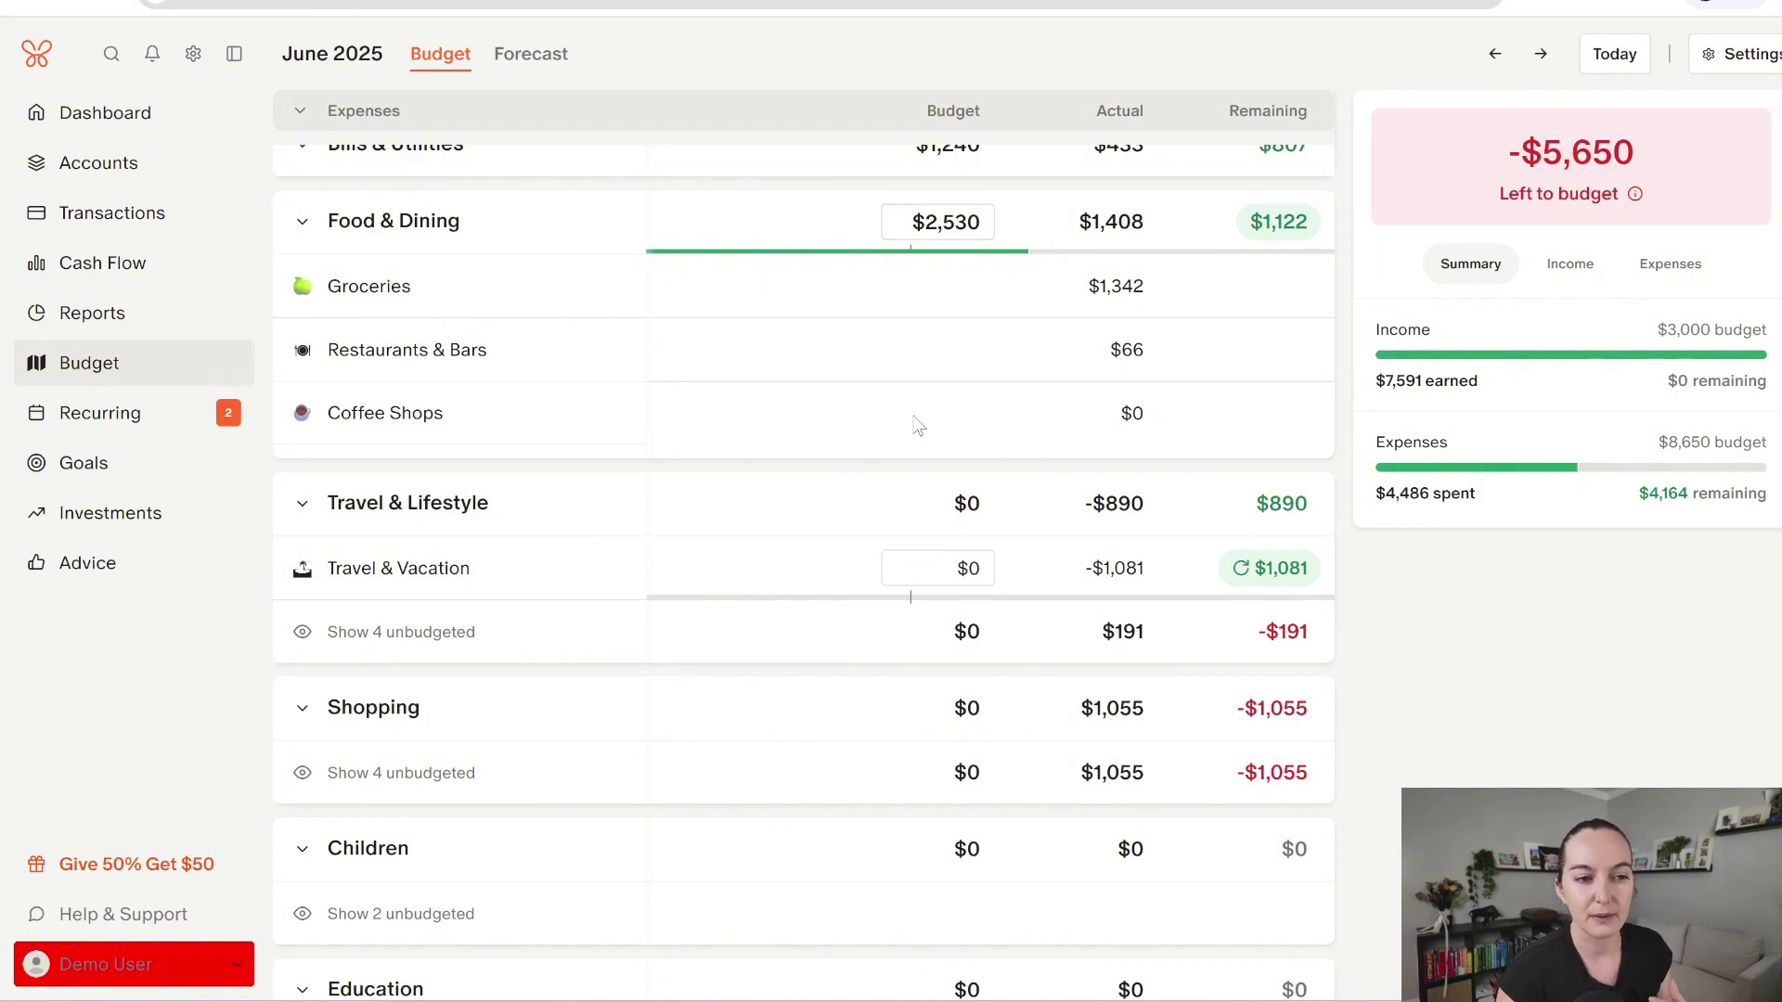
scroll(917, 425, down, 1)
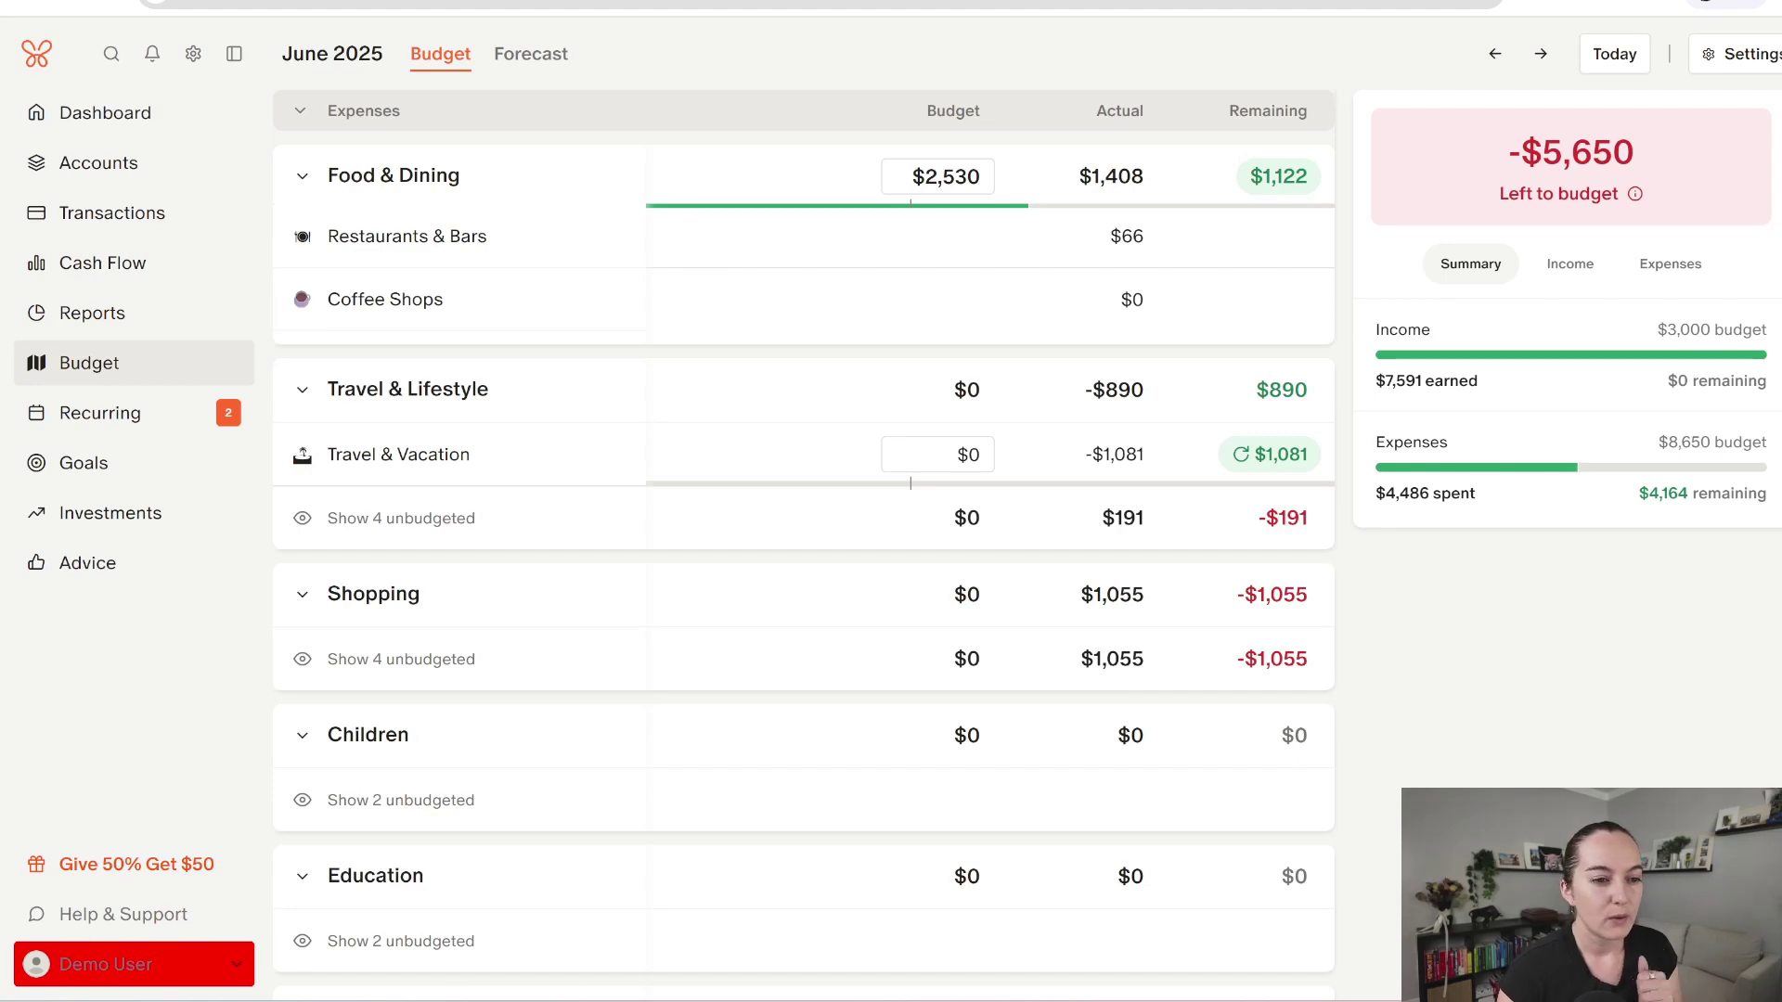
scroll(1034, 382, down, 10)
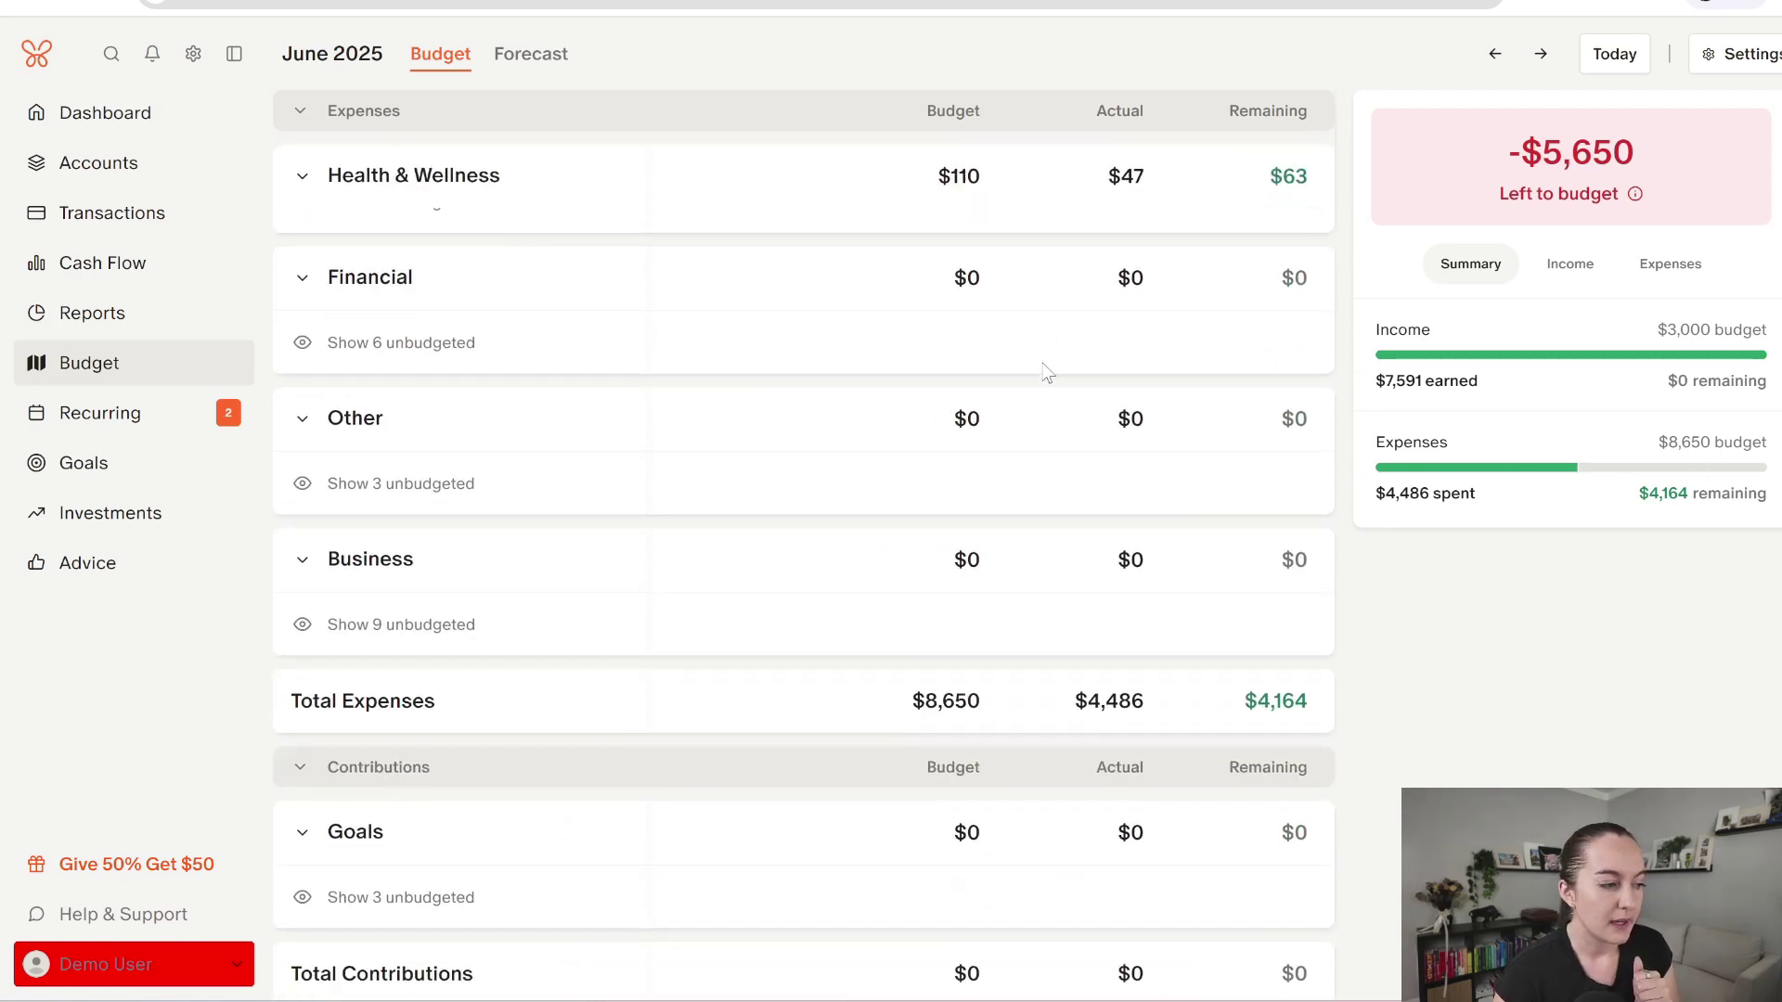
Step: Reveal the unbudgeted categories in the Shopping expense group of the June 2025 budget
scroll(1043, 393, up, 6)
scroll(1043, 409, up, 5)
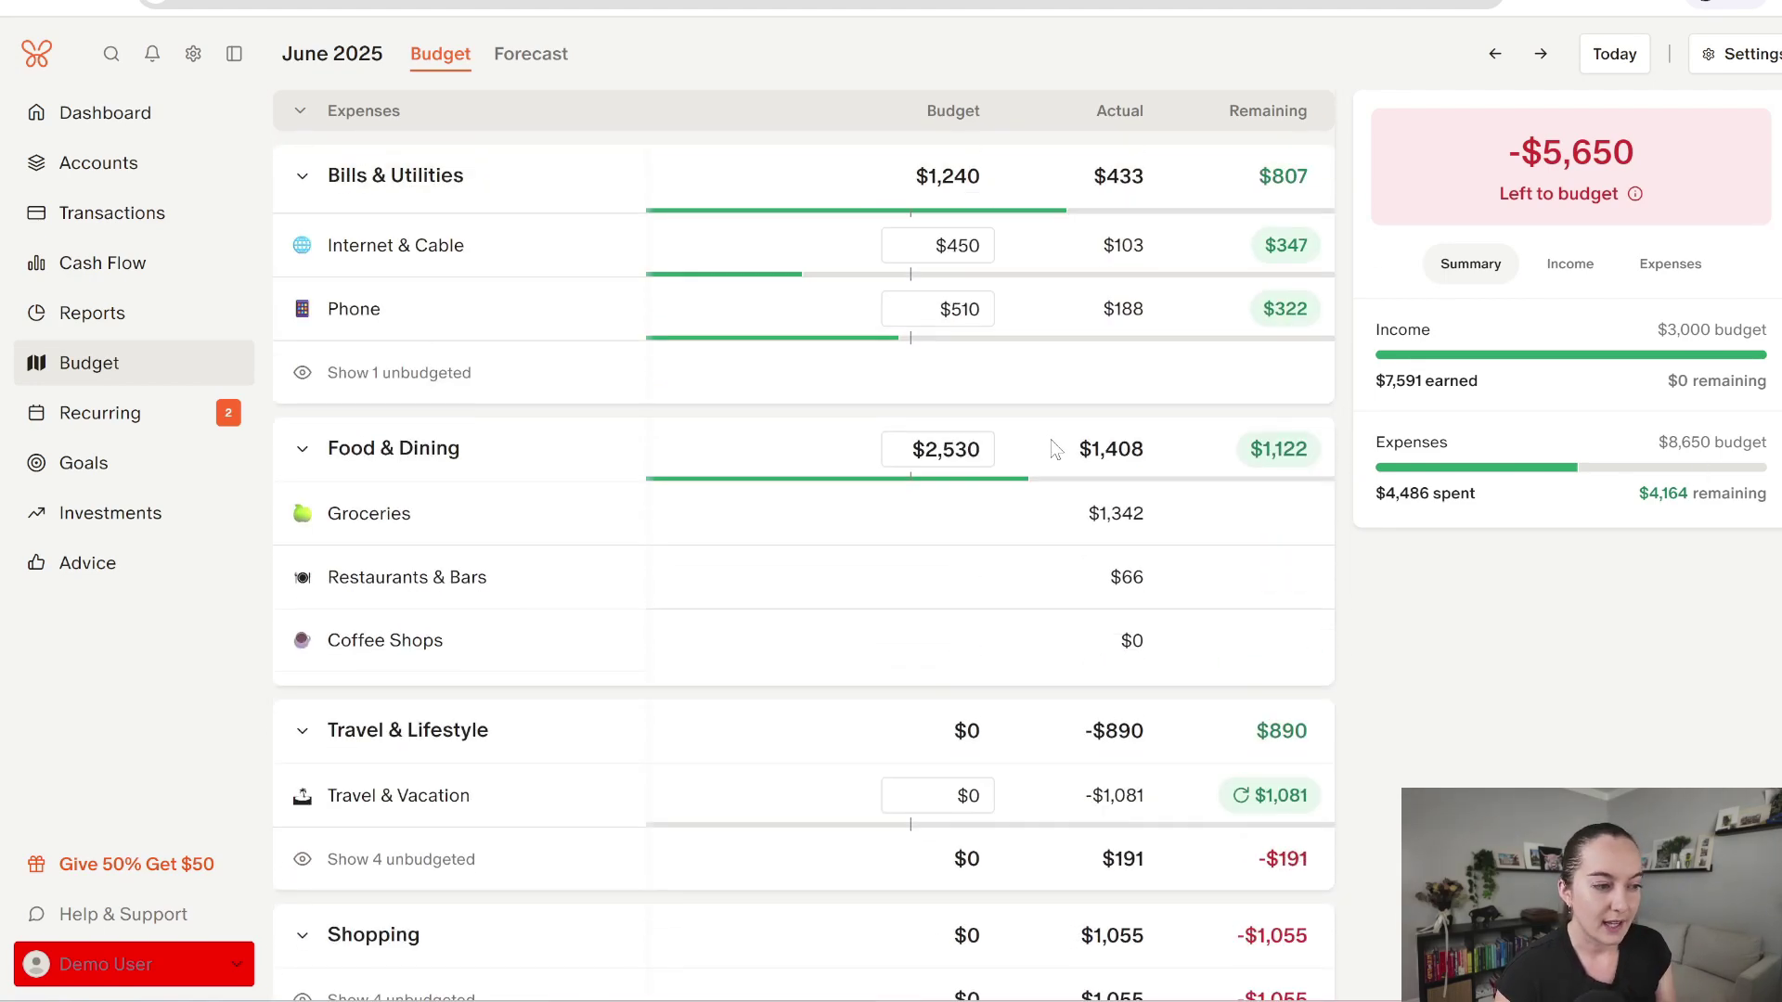
scroll(1056, 450, down, 4)
click(364, 661)
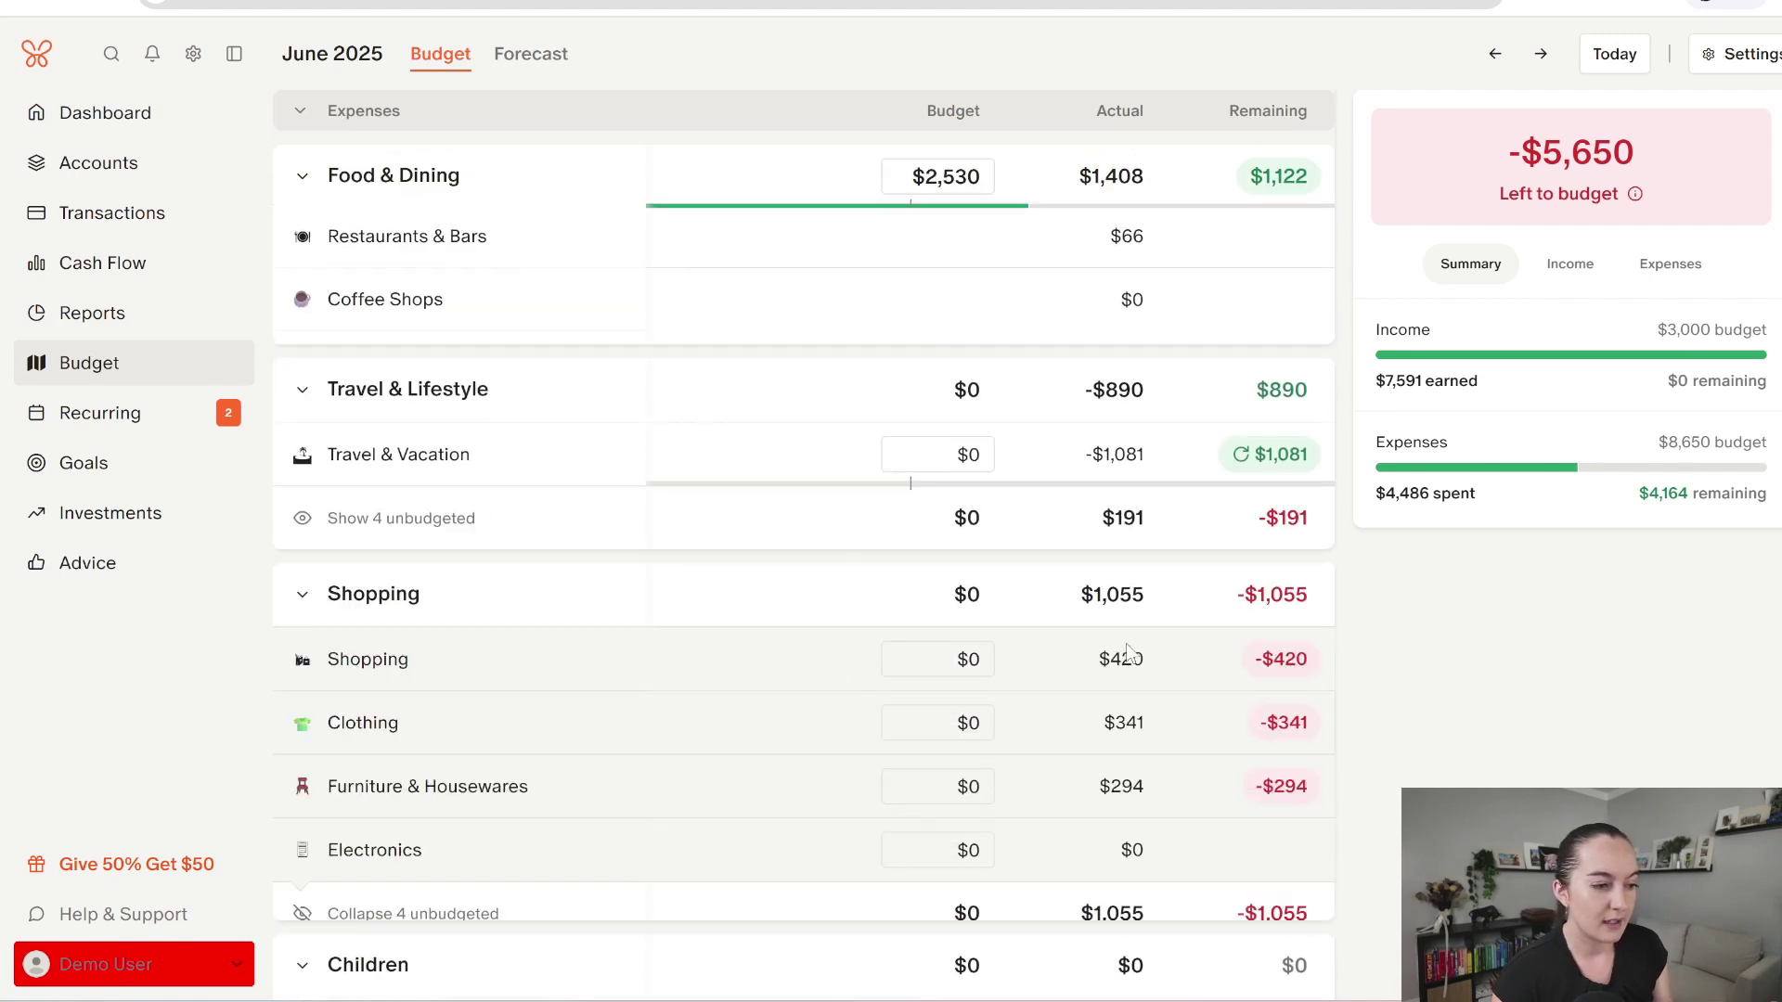
scroll(1196, 649, down, 1)
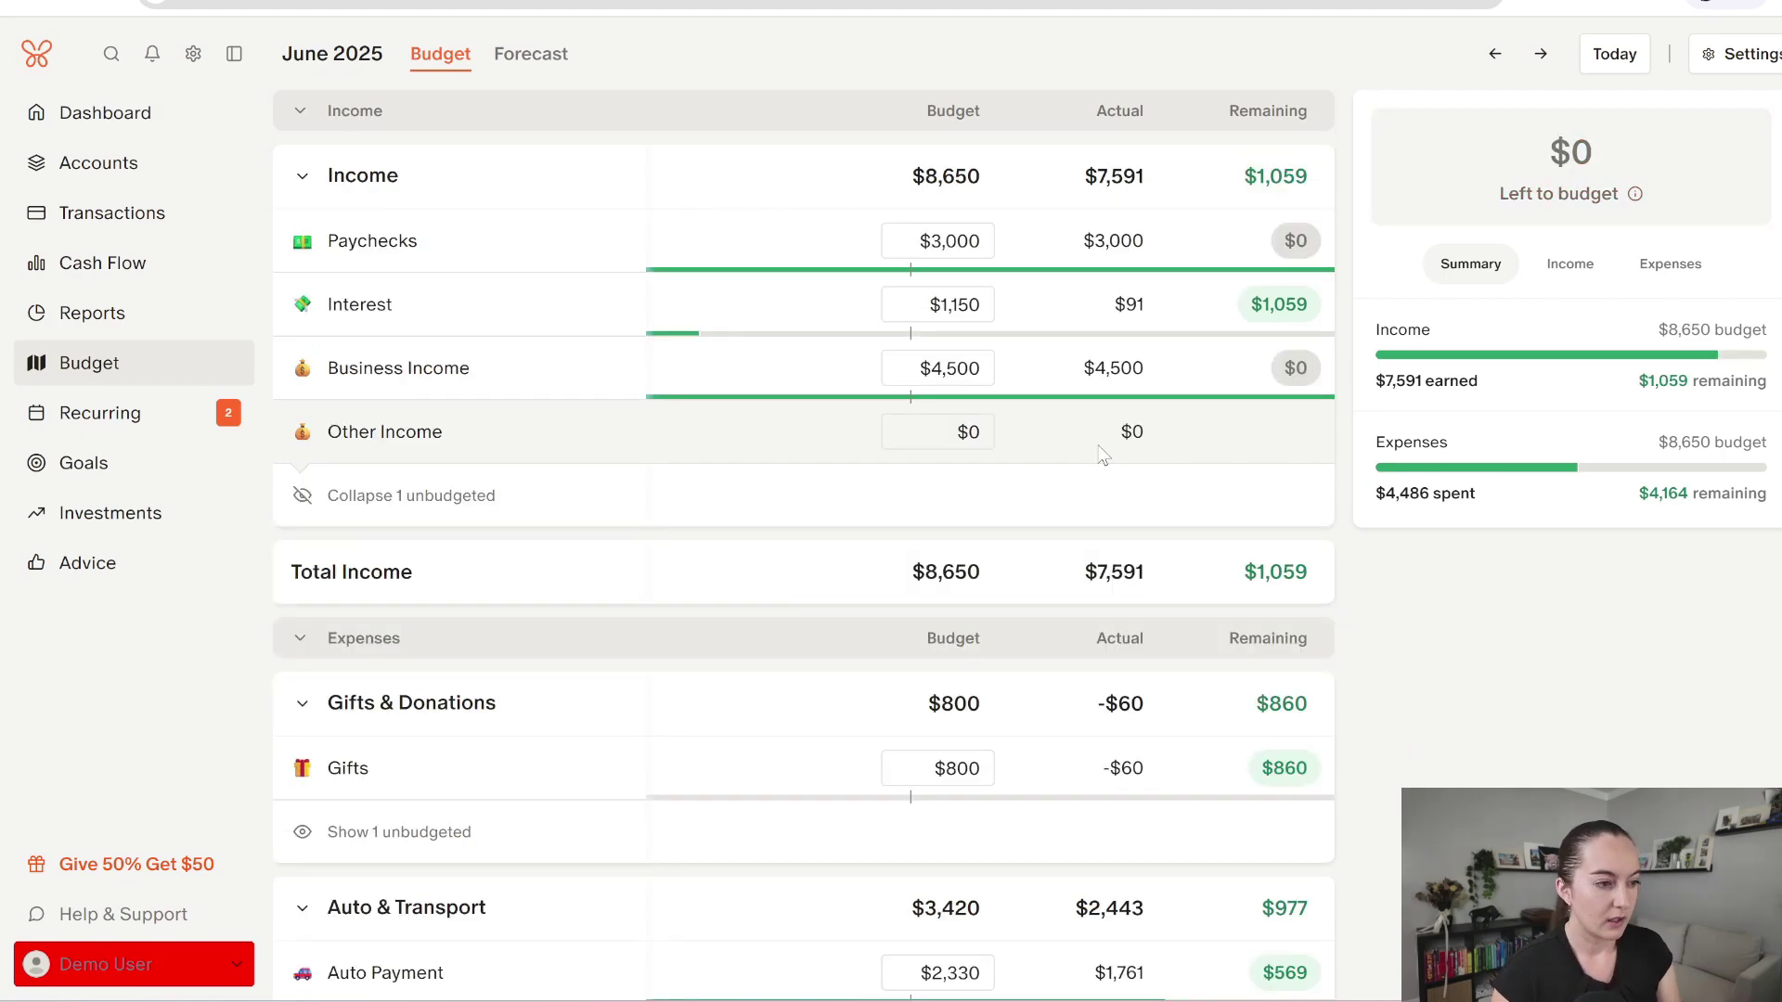
Step: Look through the June 2025 budget's expense groups and reveal the unbudgeted goals under Contributions
scroll(1103, 455, down, 10)
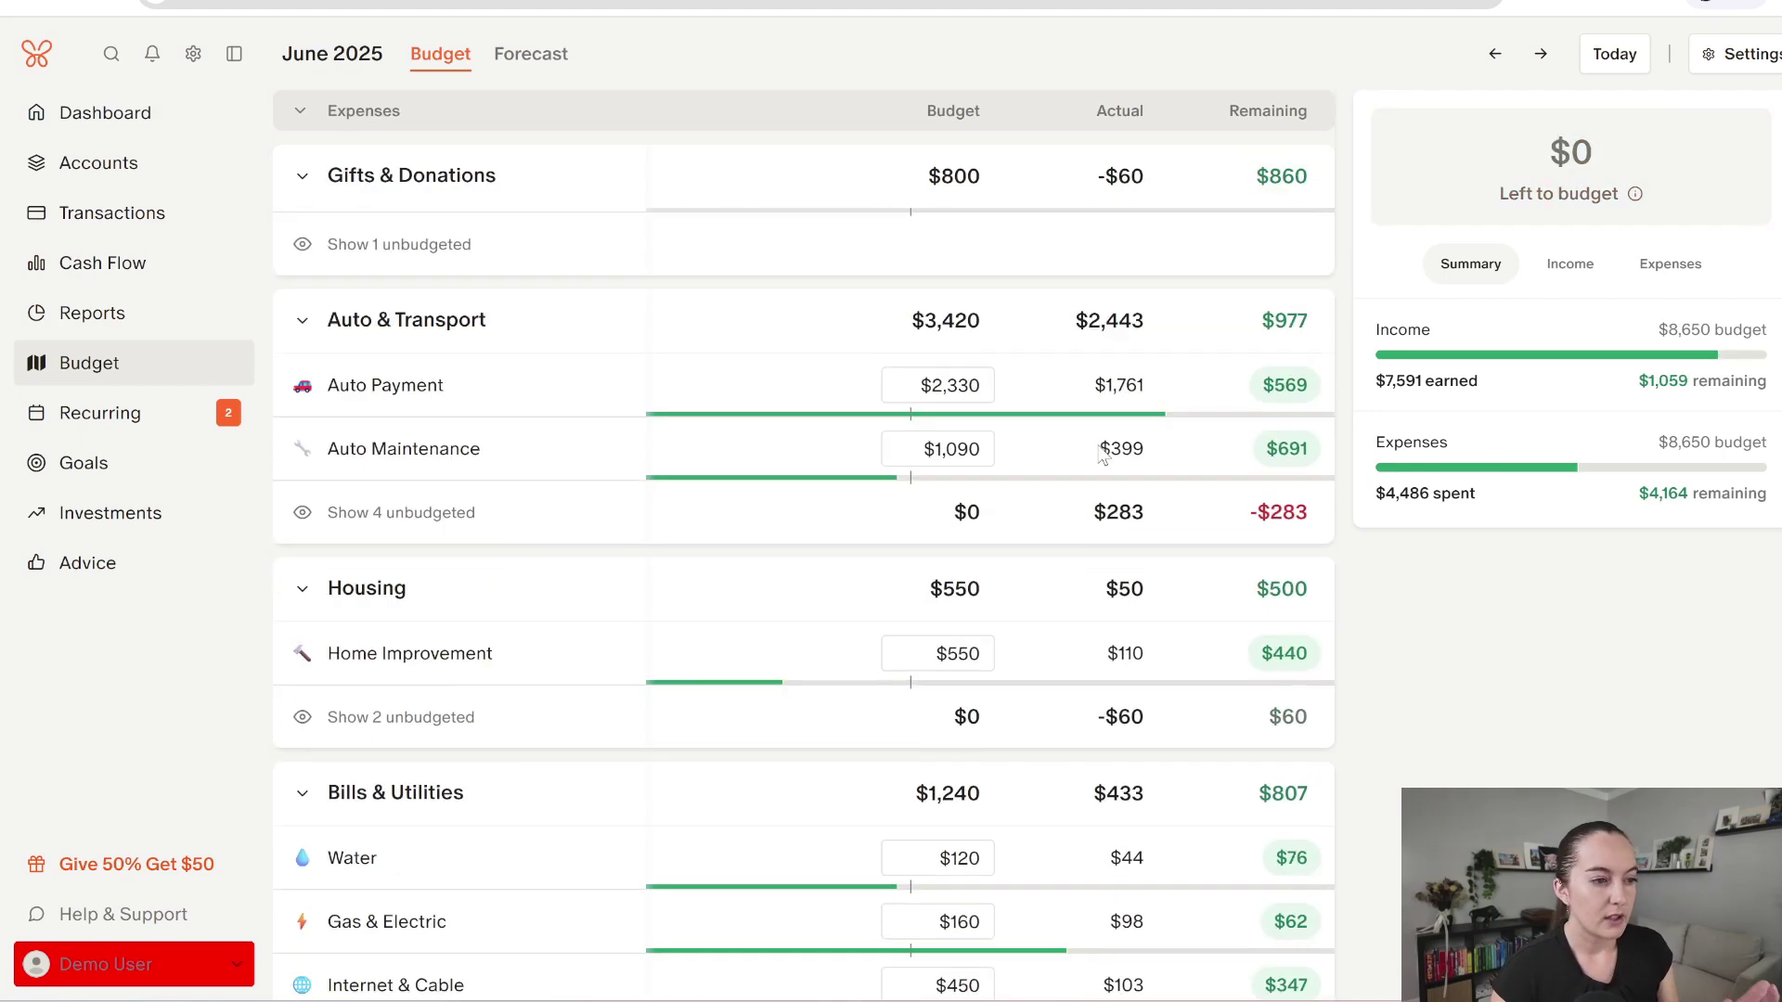
scroll(1103, 454, down, 9)
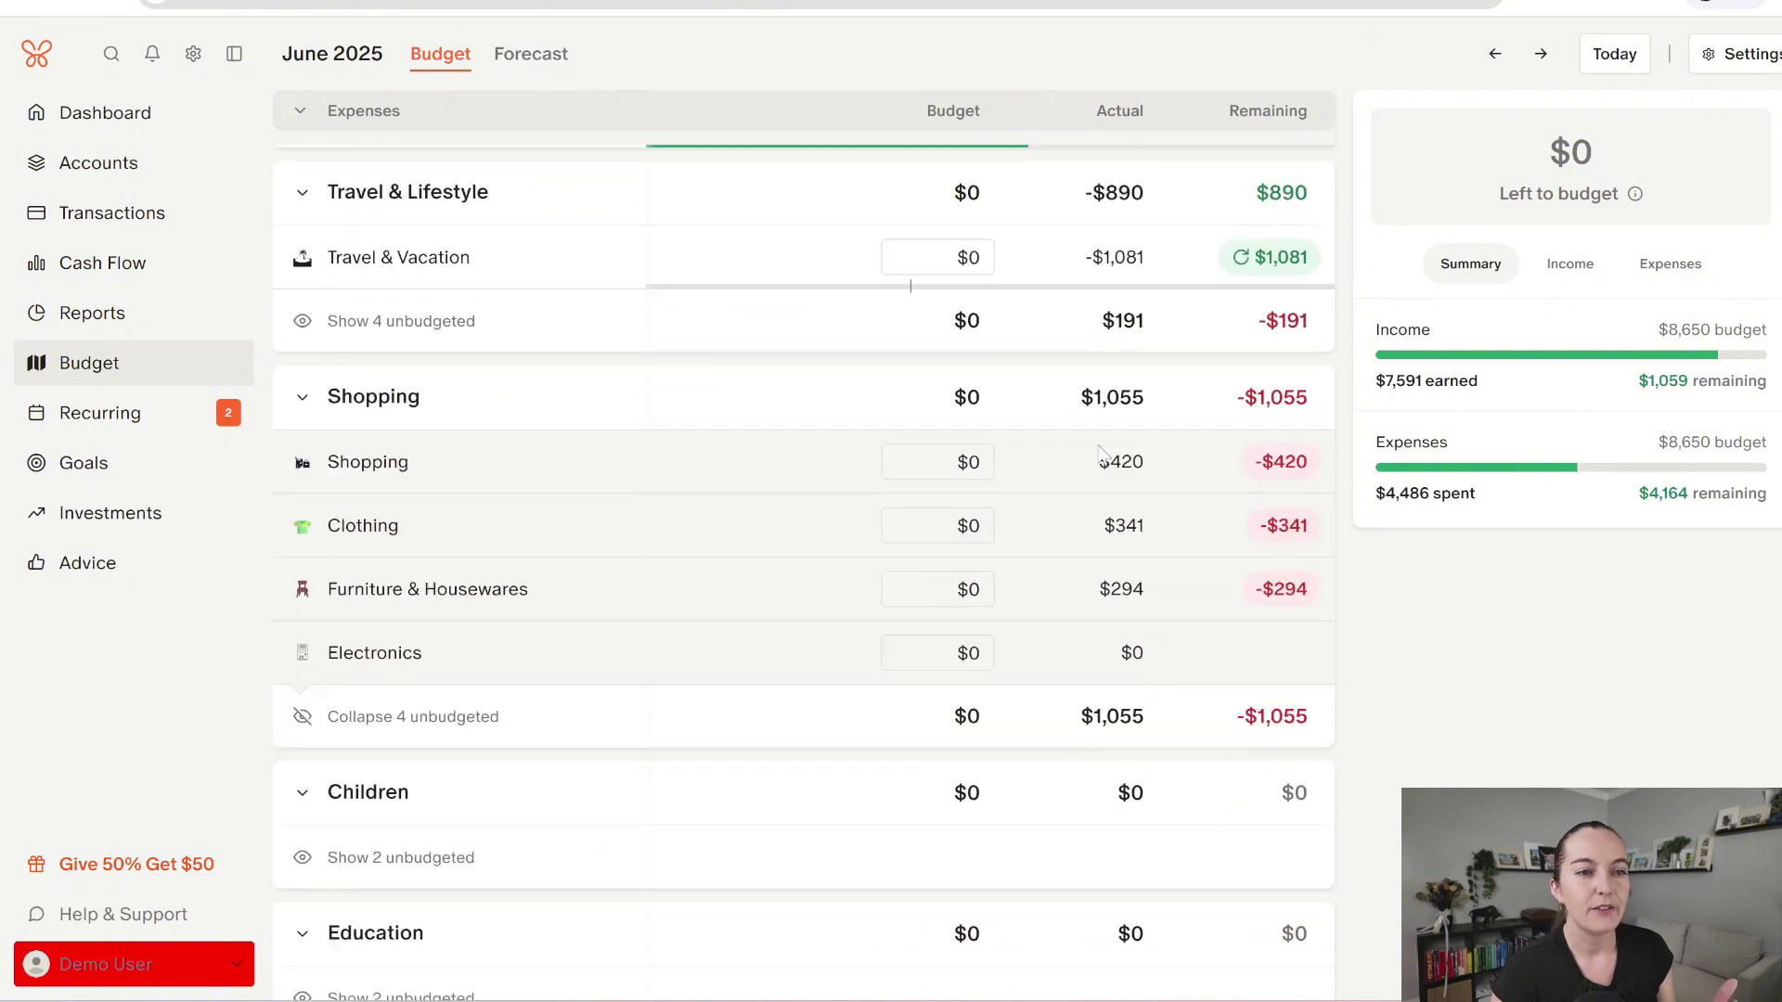
scroll(1105, 439, down, 8)
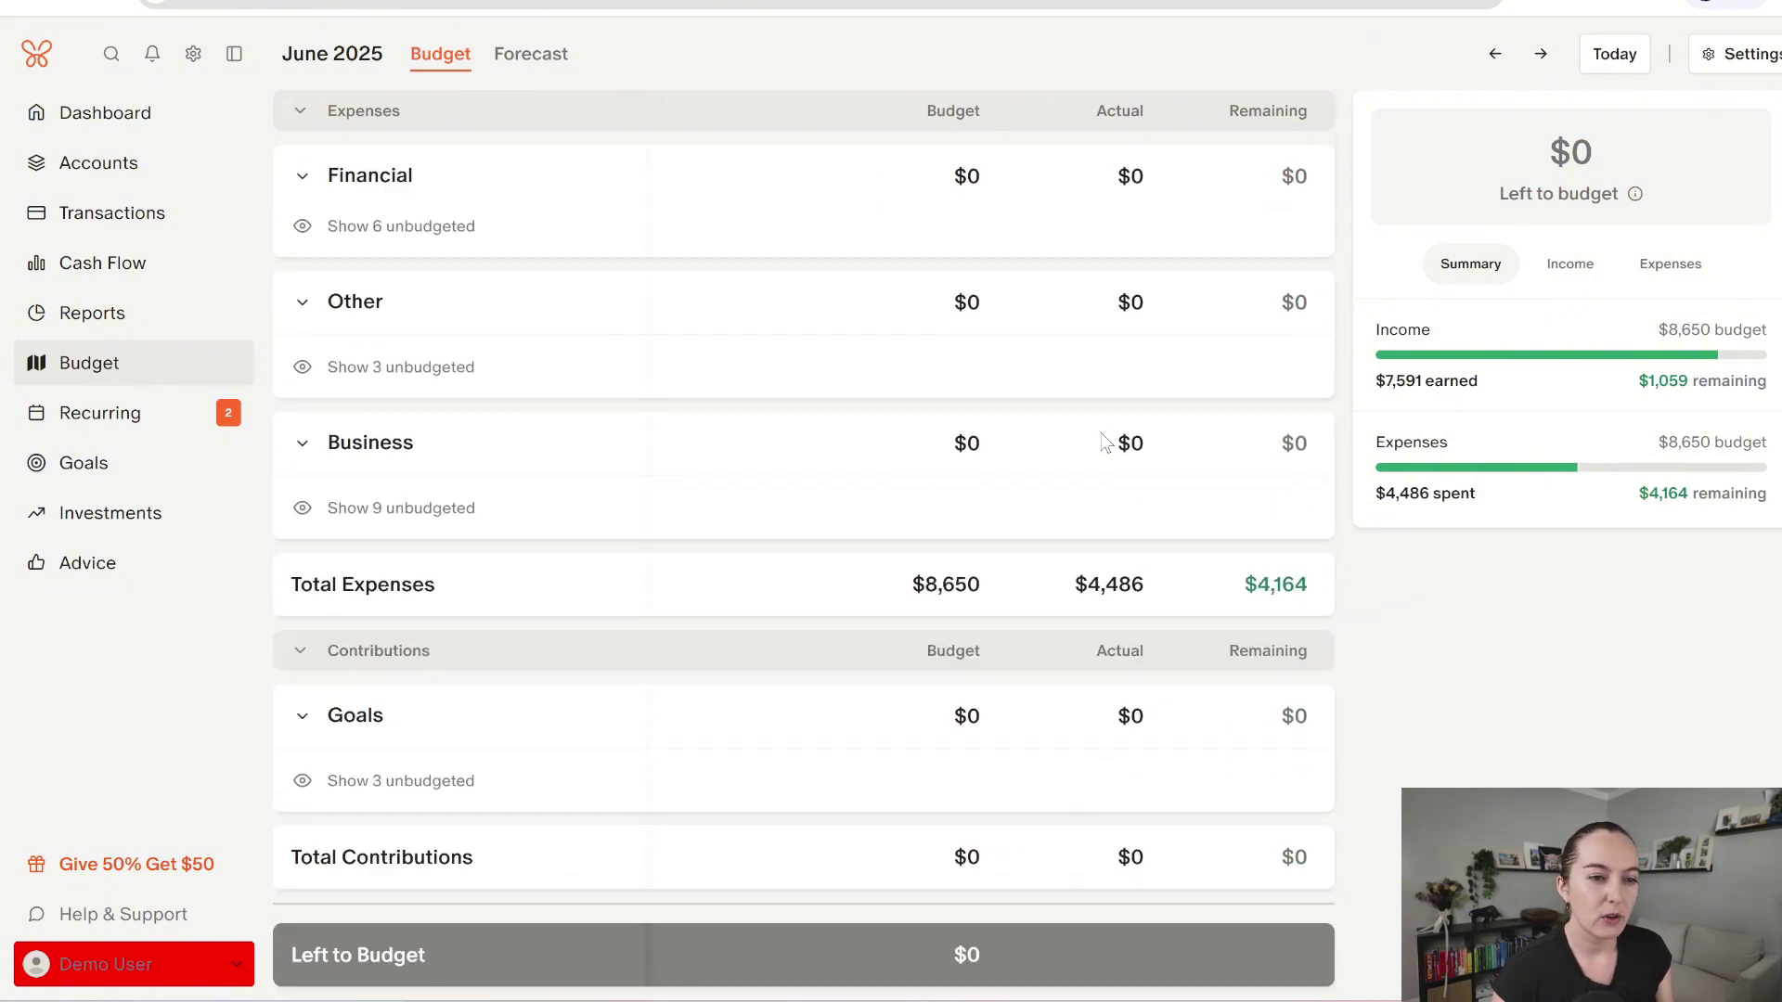
click(395, 782)
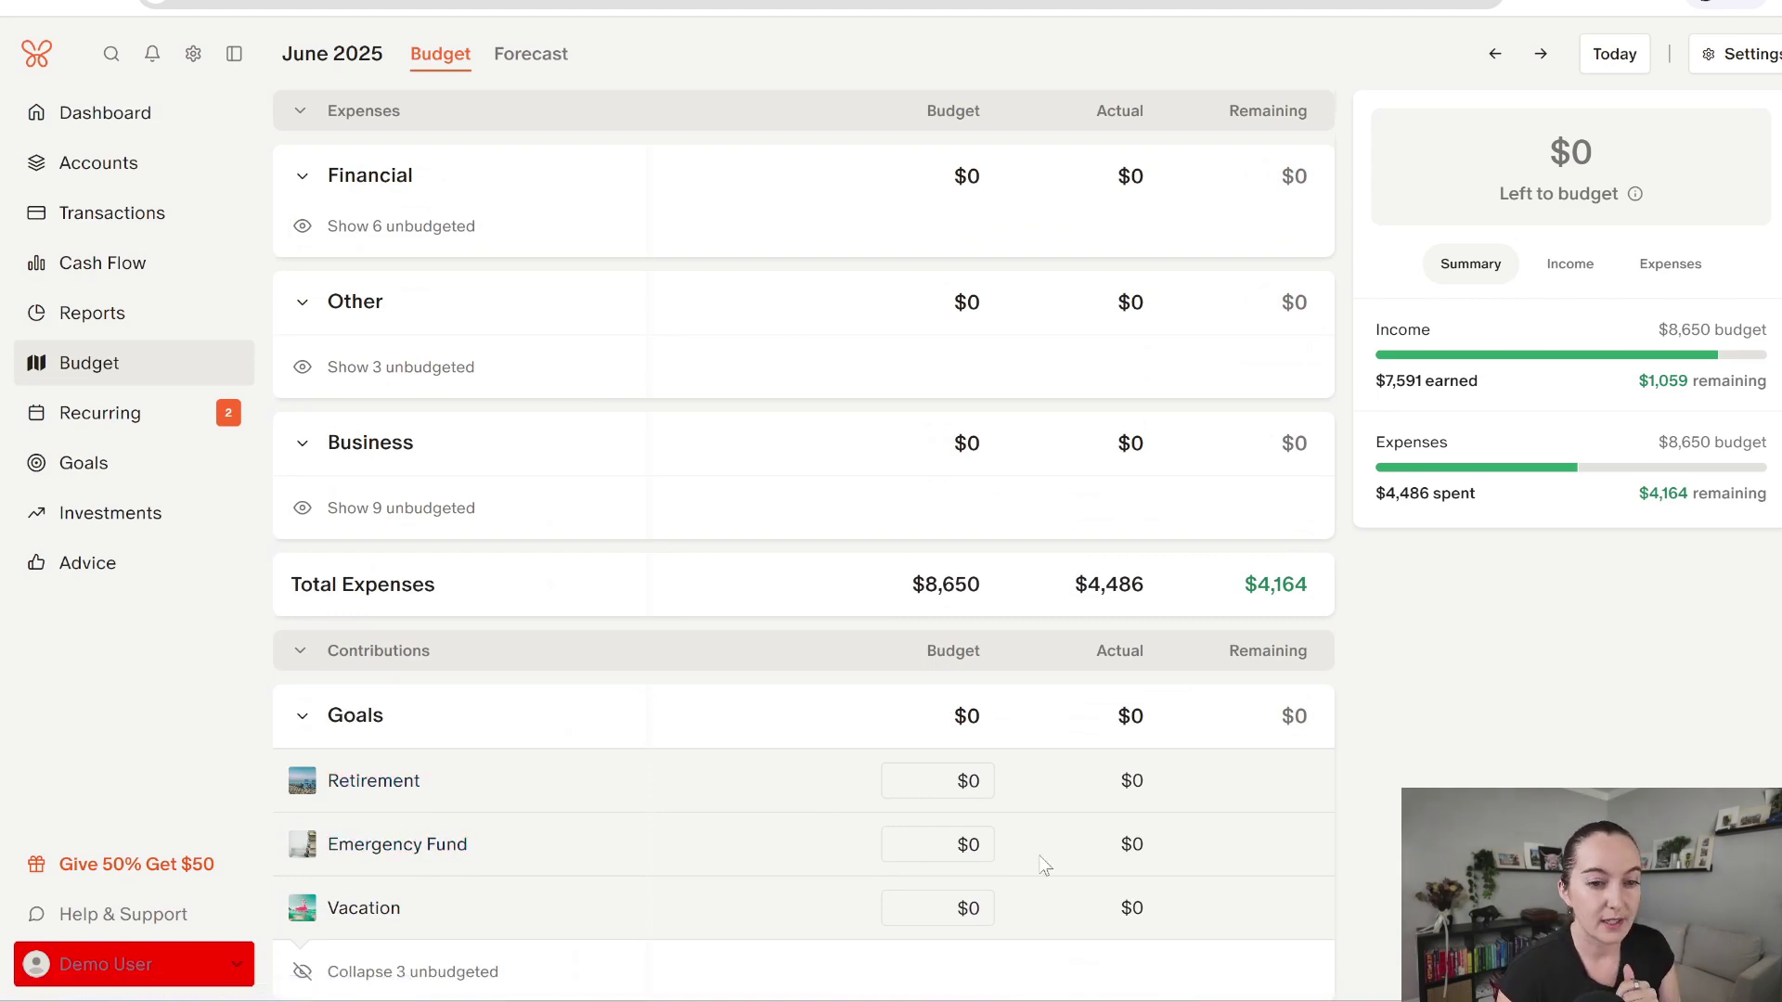
Step: From the Emergency Fund goal, open the Joint Savings account and assign its $1,000 transfer of June 12, 2025 to the Emergency Fund goal
click(420, 863)
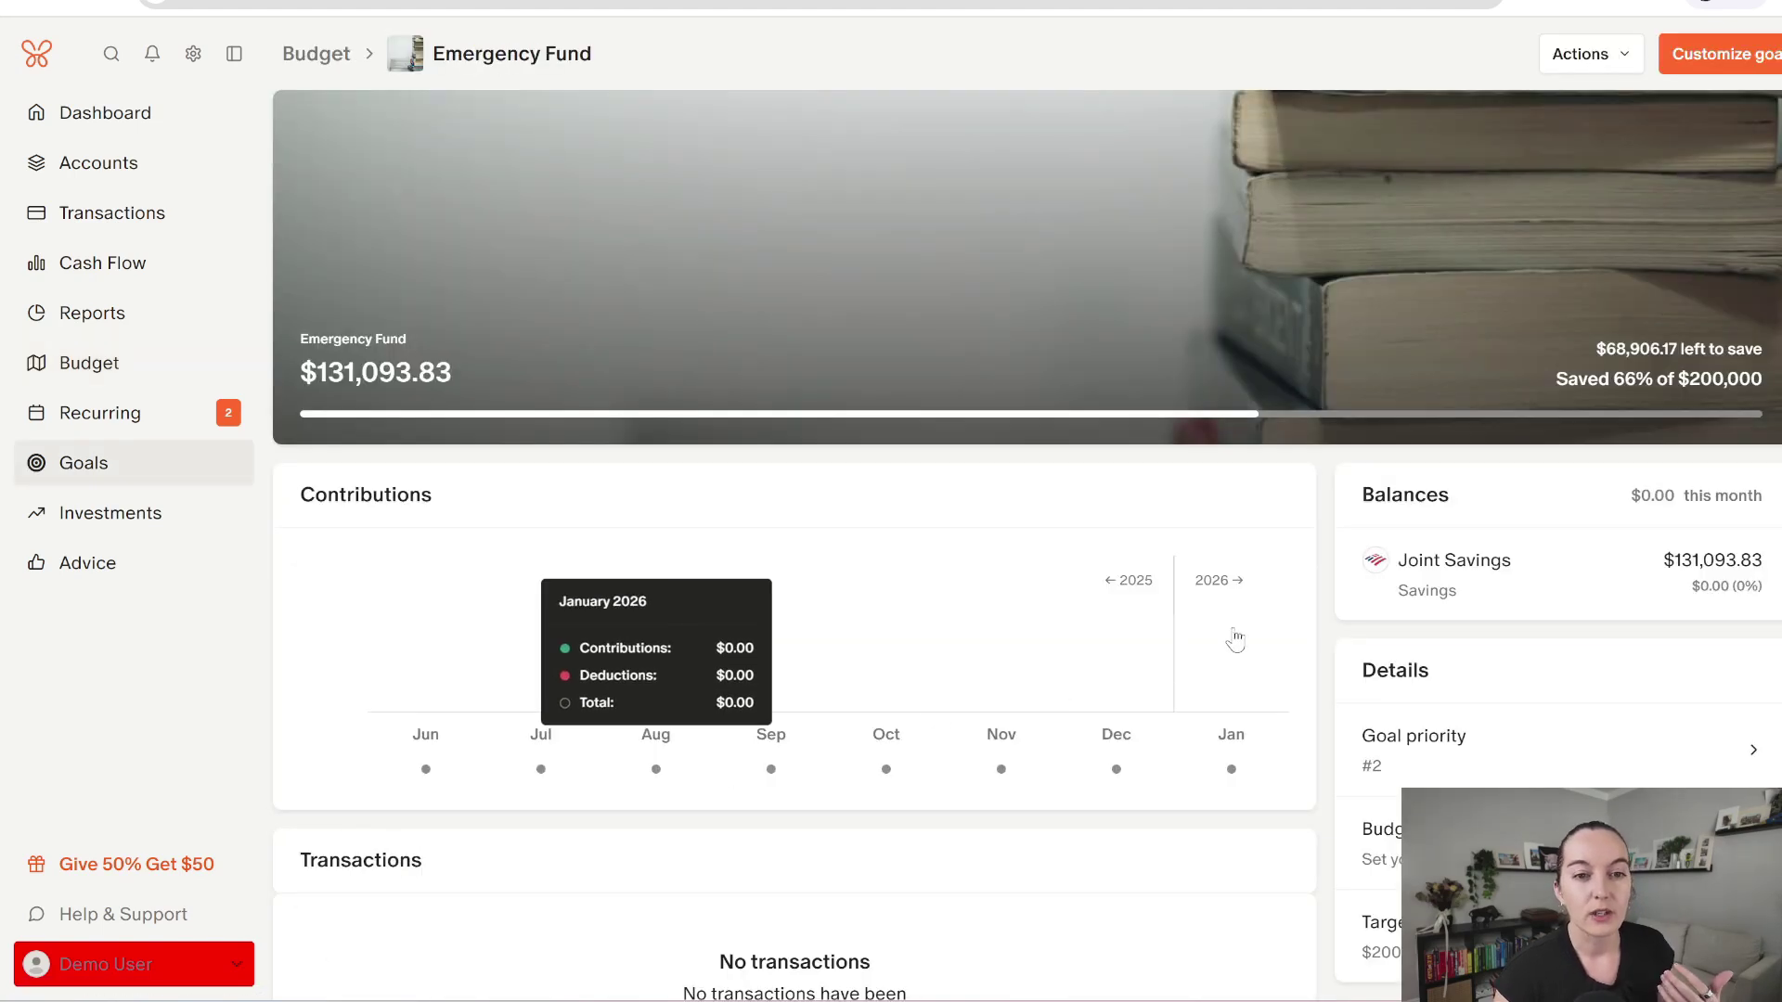
click(1496, 611)
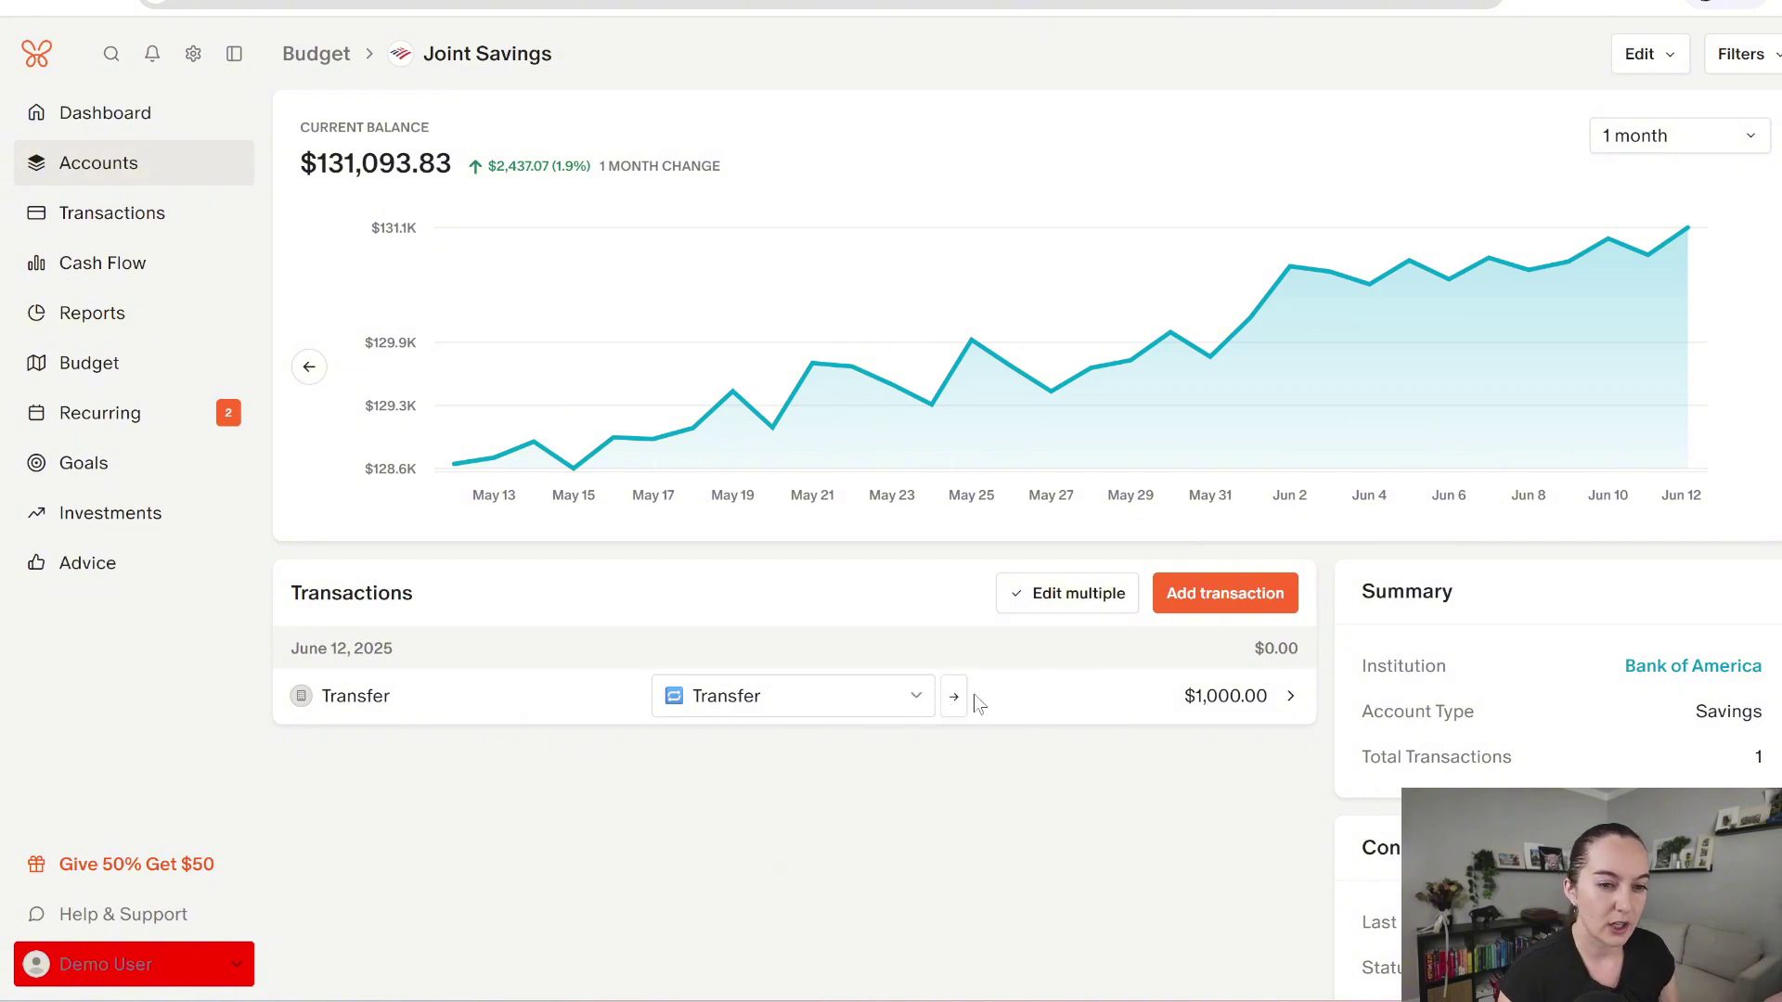
click(1281, 701)
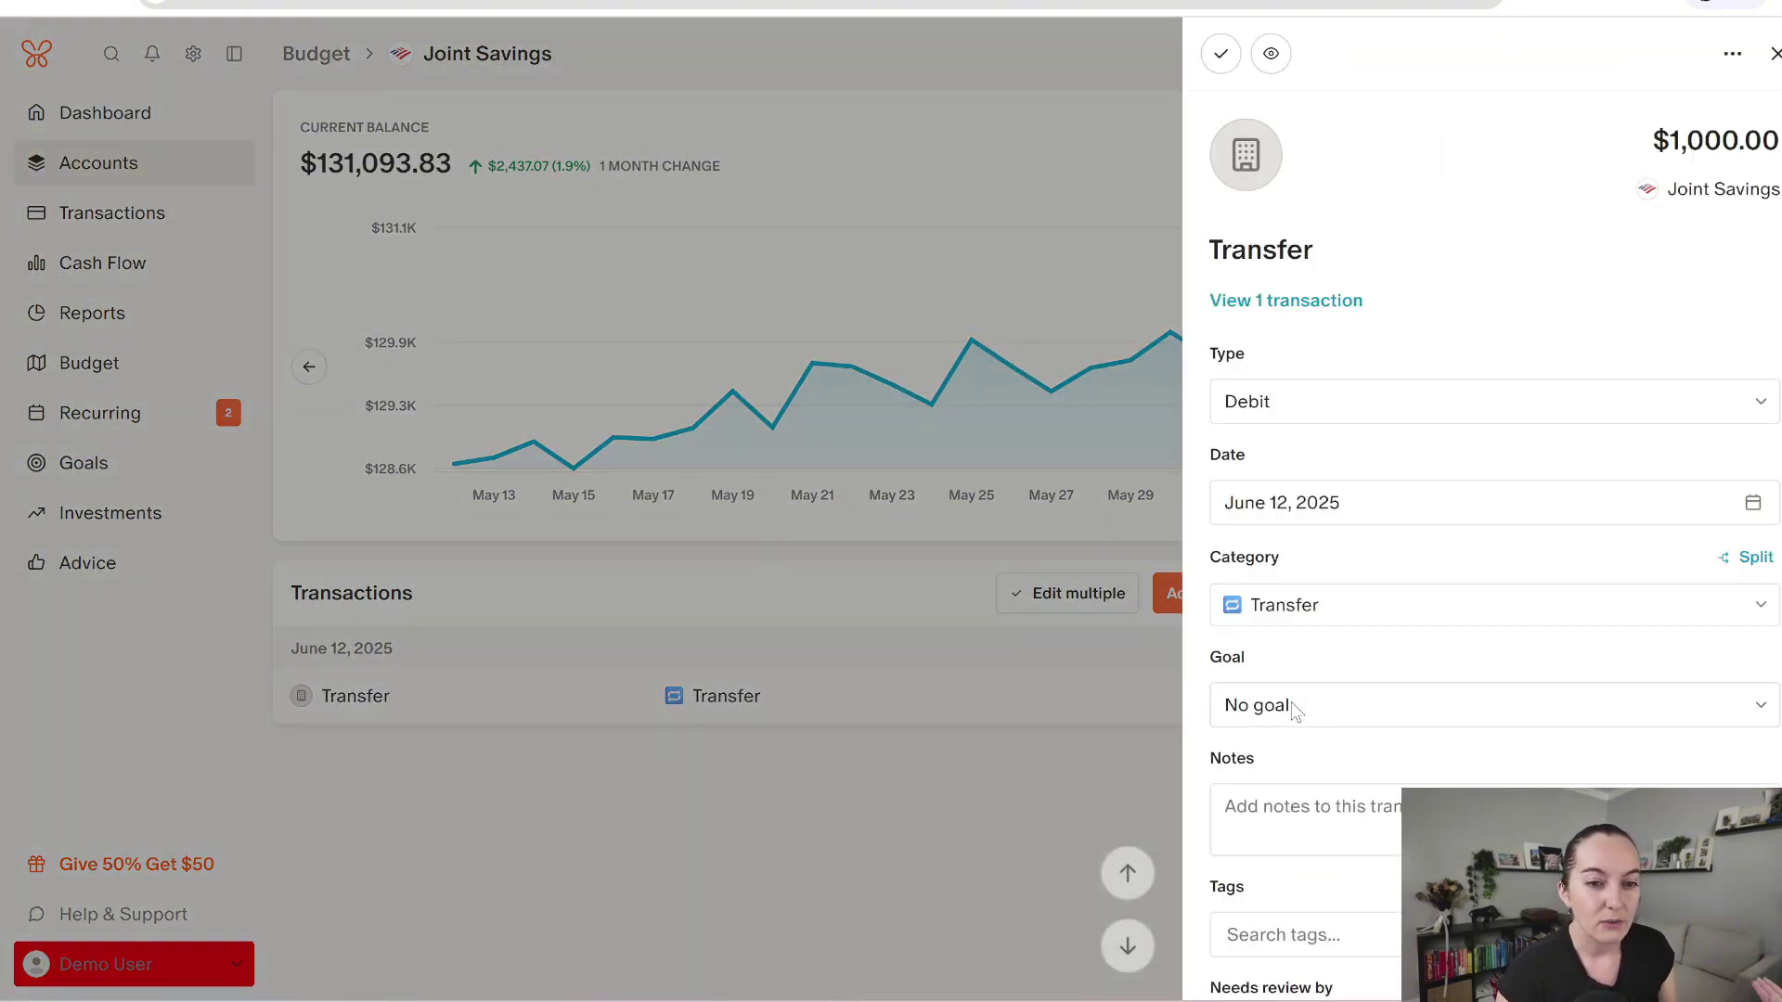
click(1284, 715)
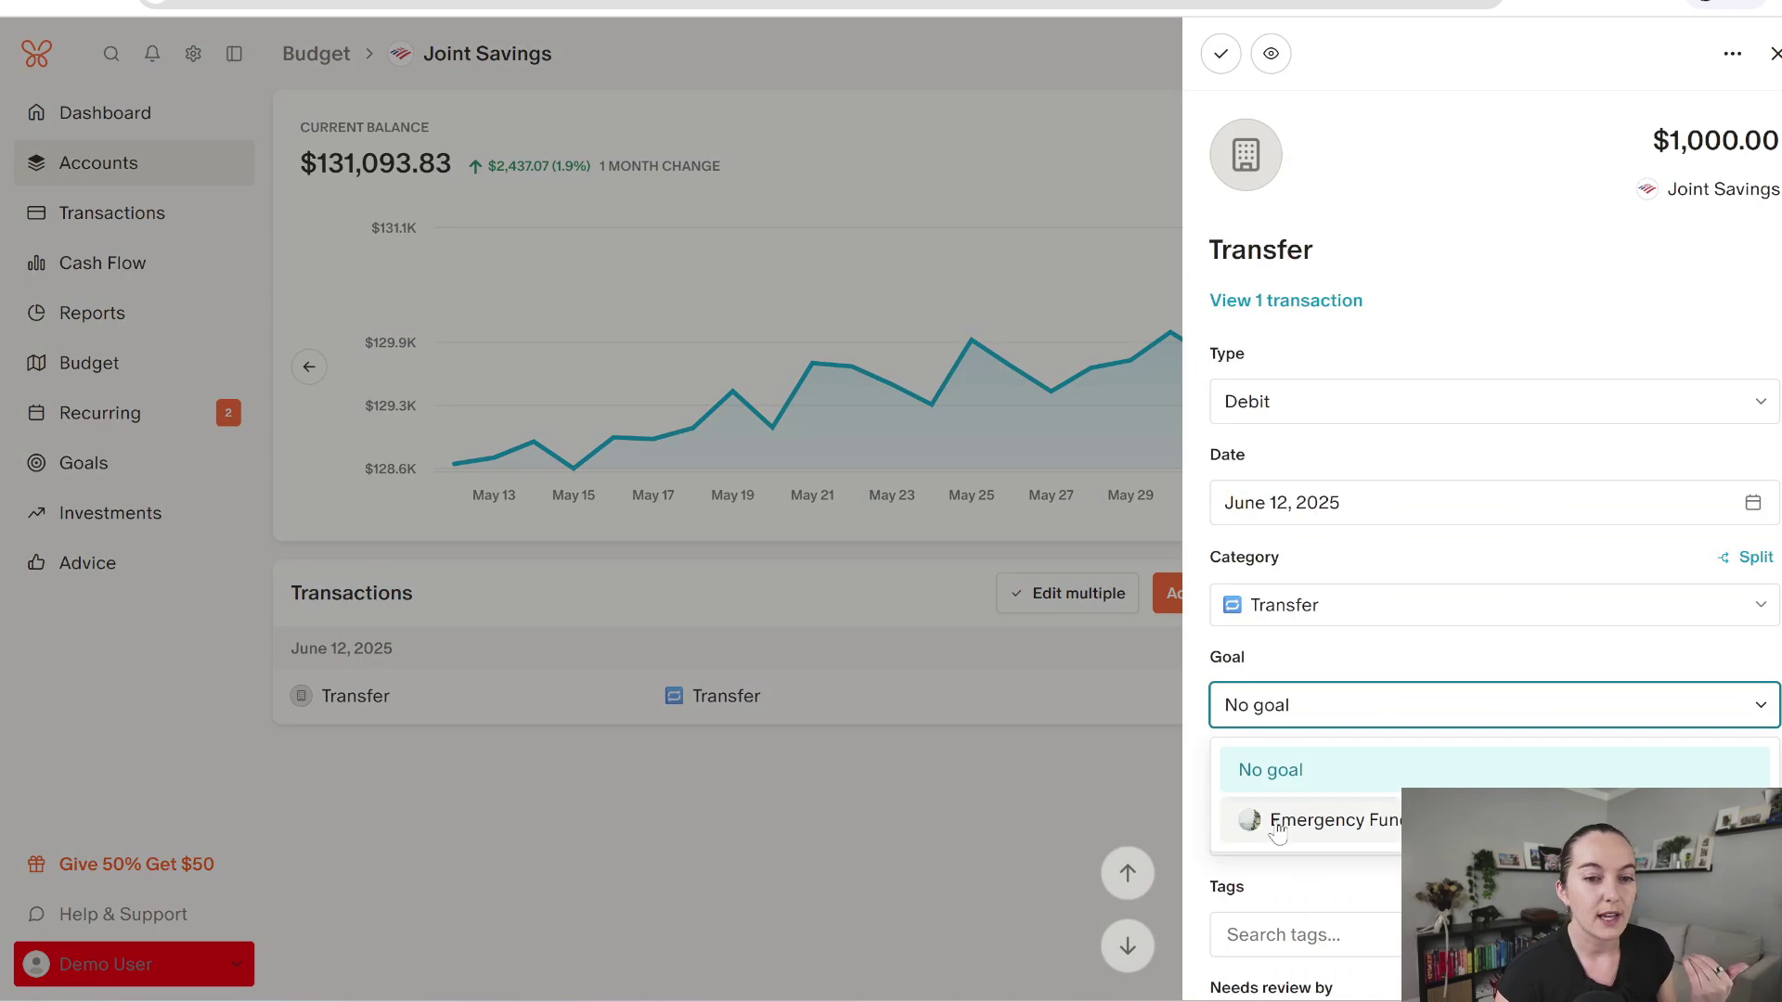
click(1276, 817)
click(924, 808)
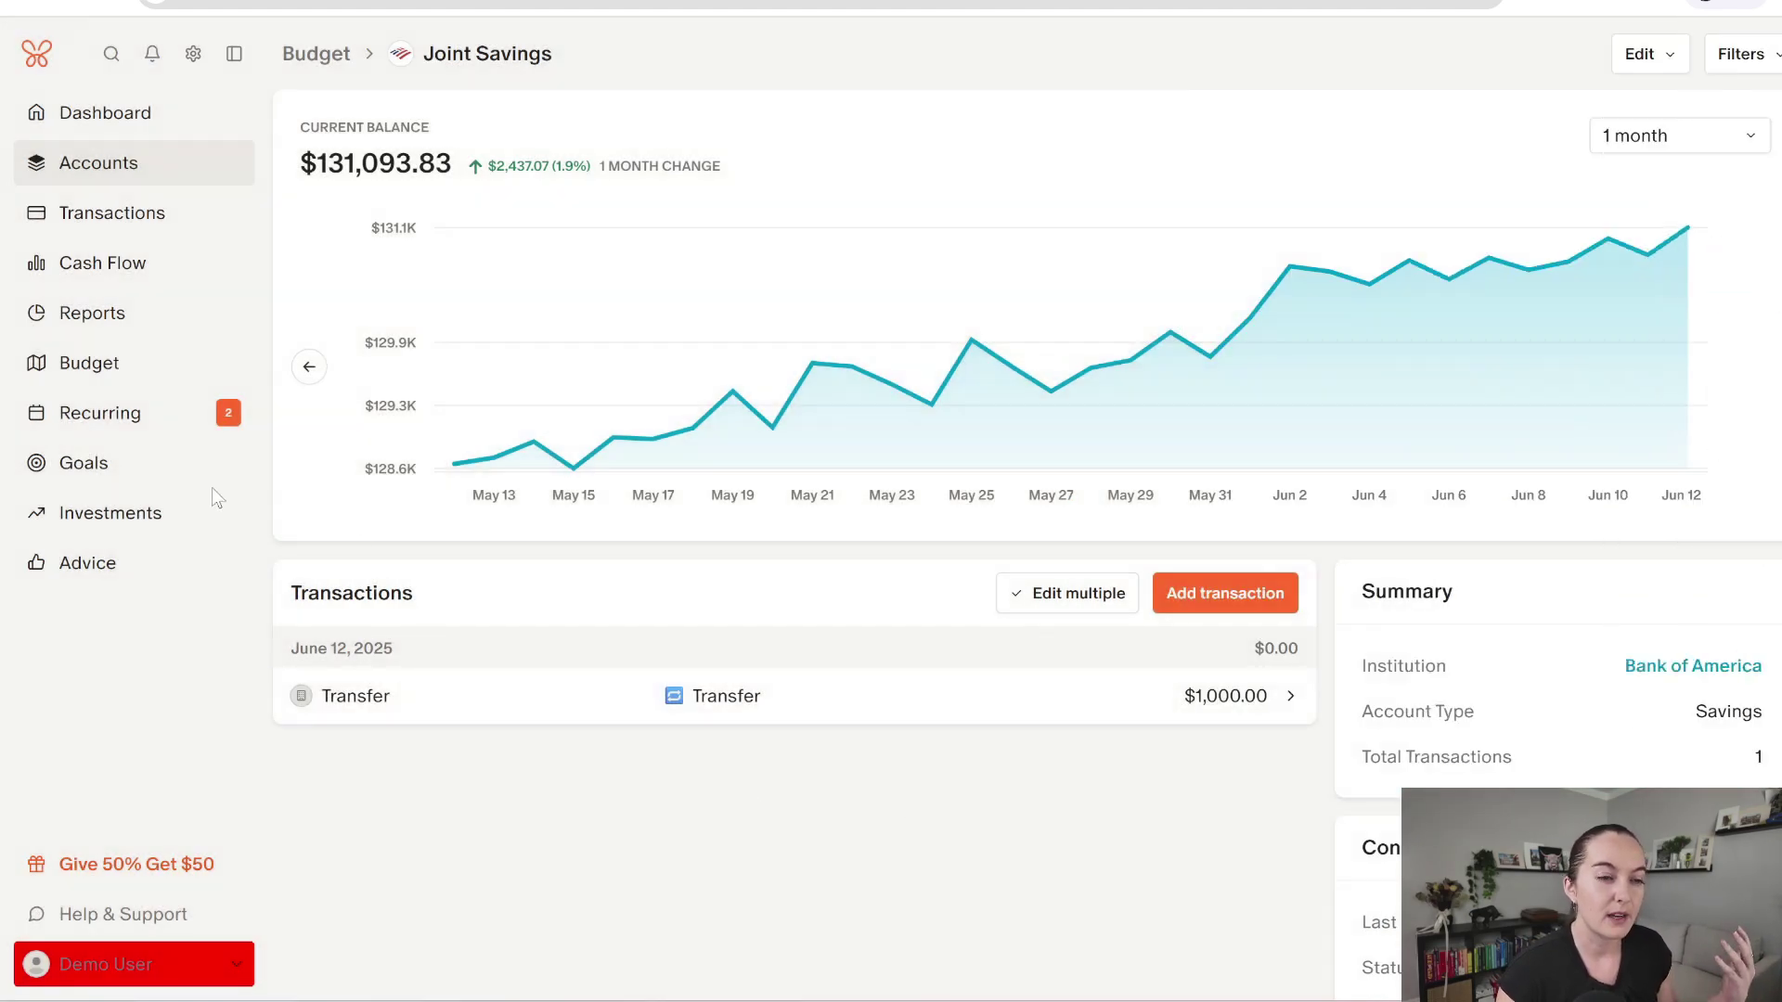
Step: Return to the June 2025 budget and set the Emergency Fund contribution budget to -$1,000
click(125, 376)
scroll(599, 441, down, 15)
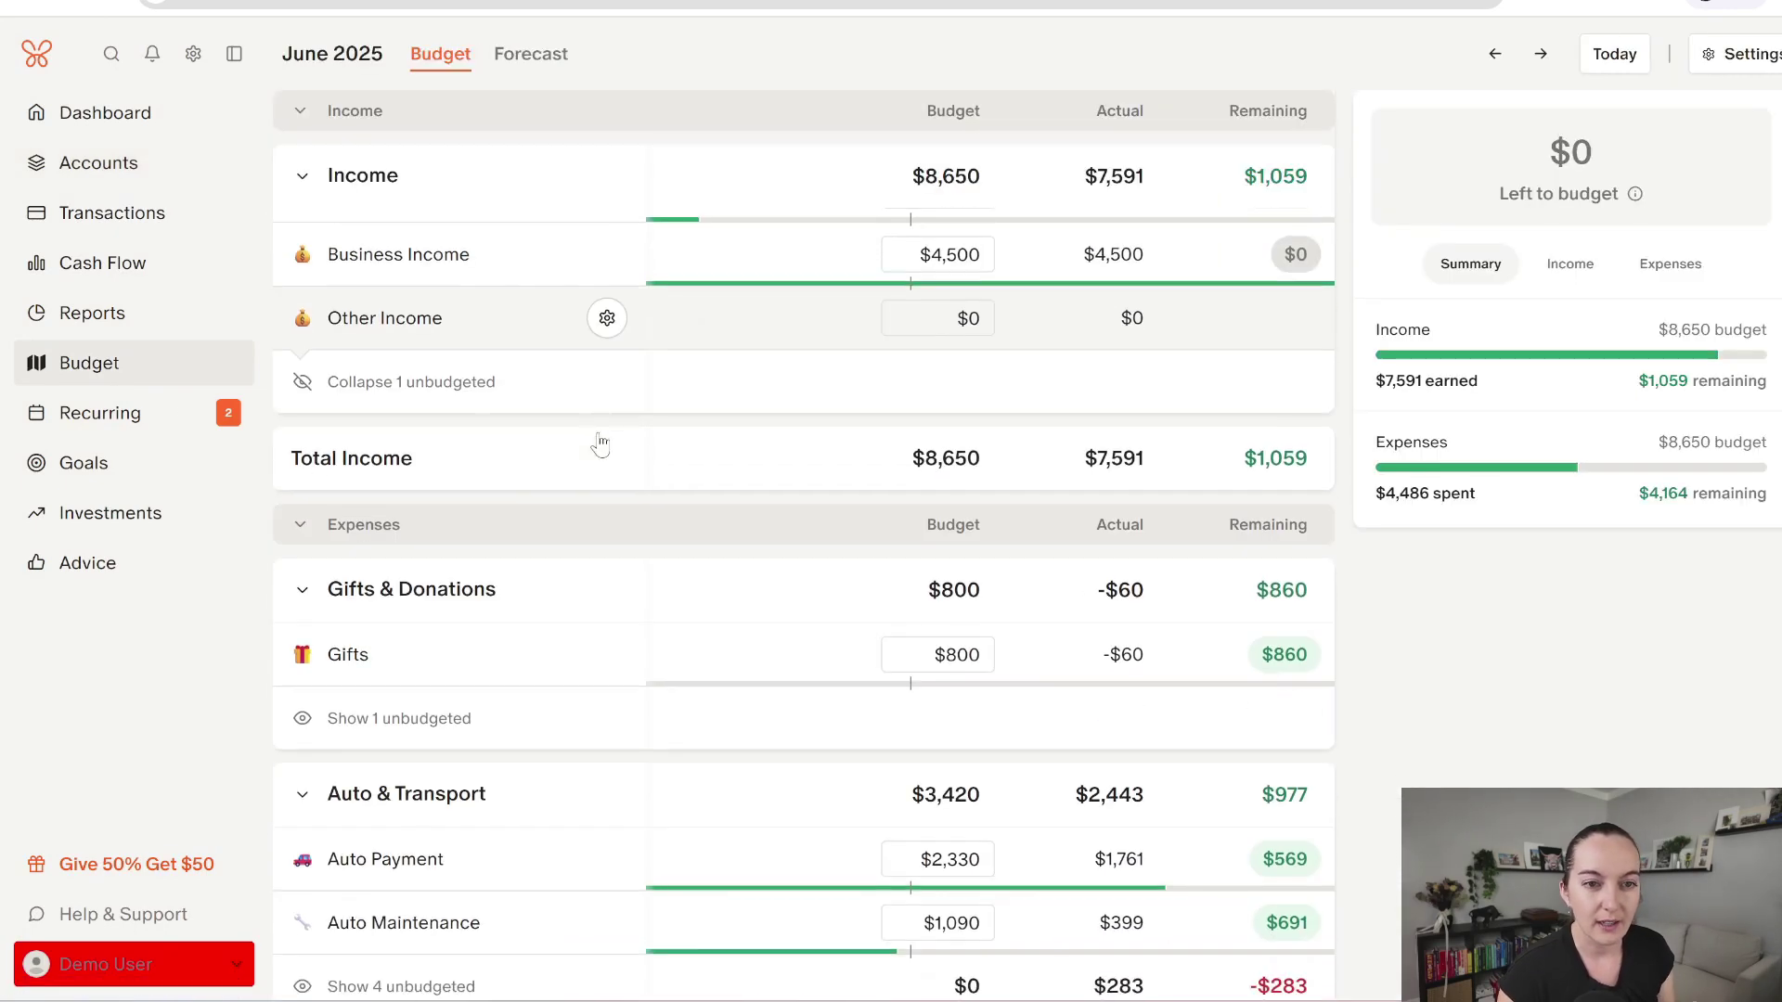
scroll(598, 441, down, 10)
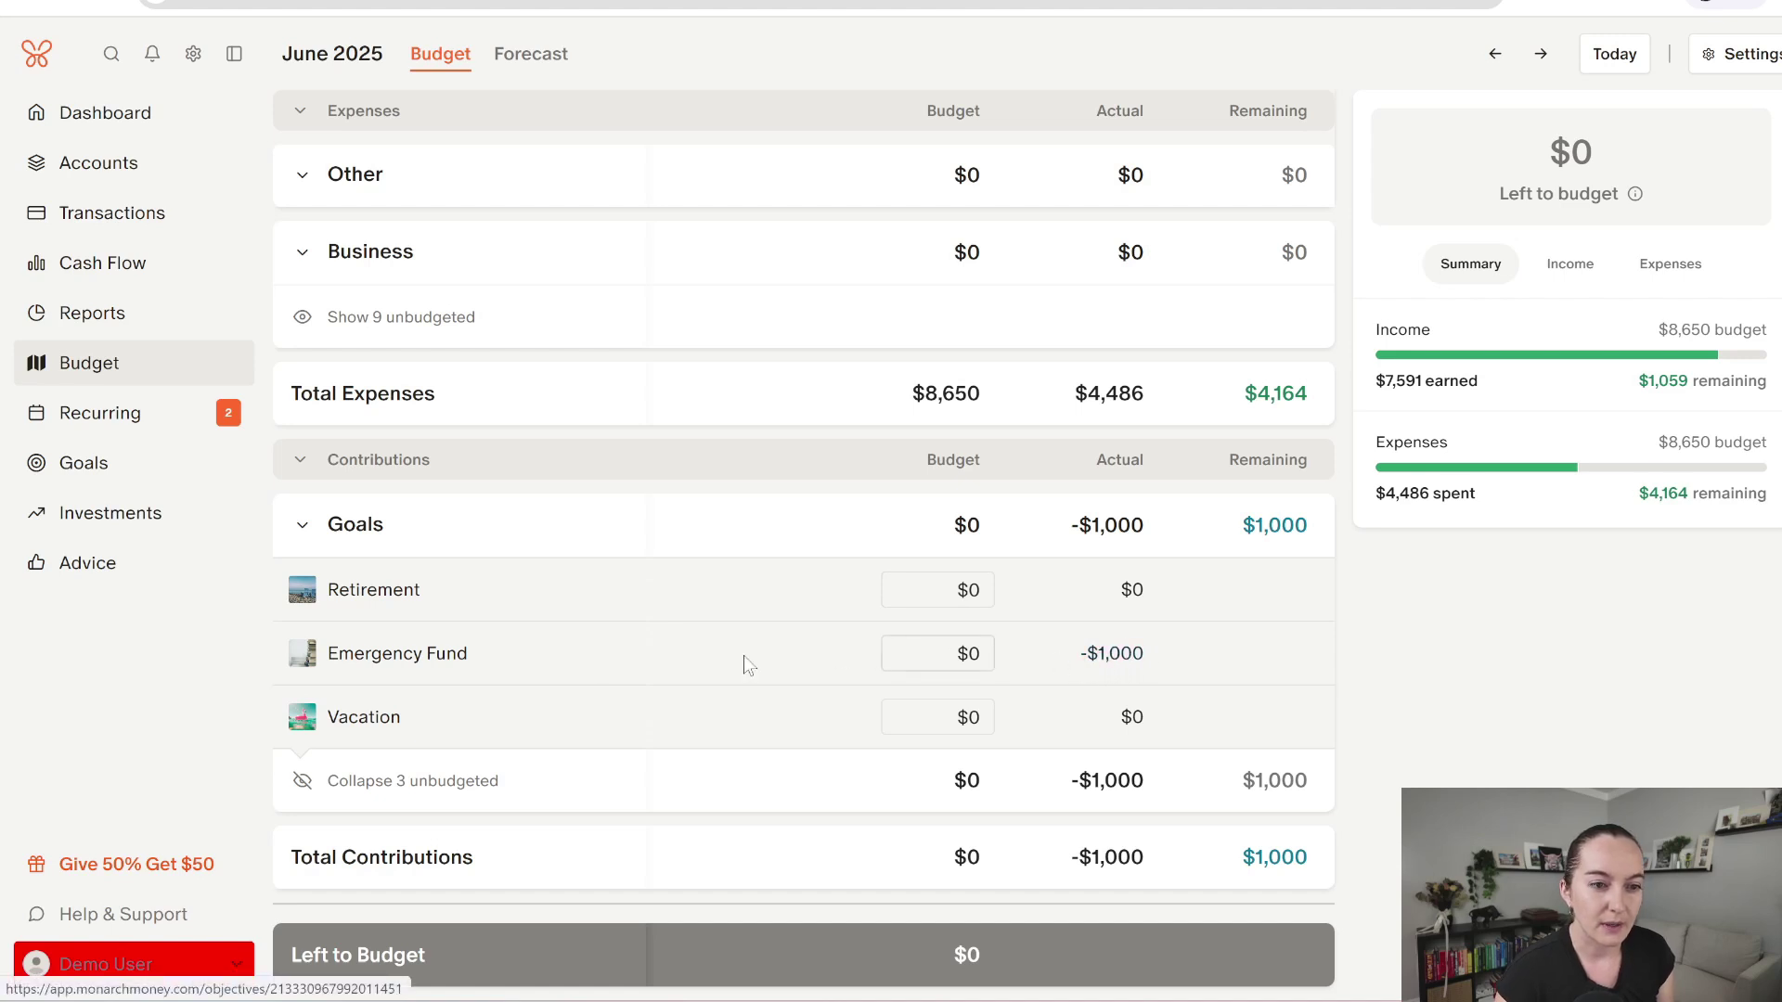
click(956, 652)
text(-$1)
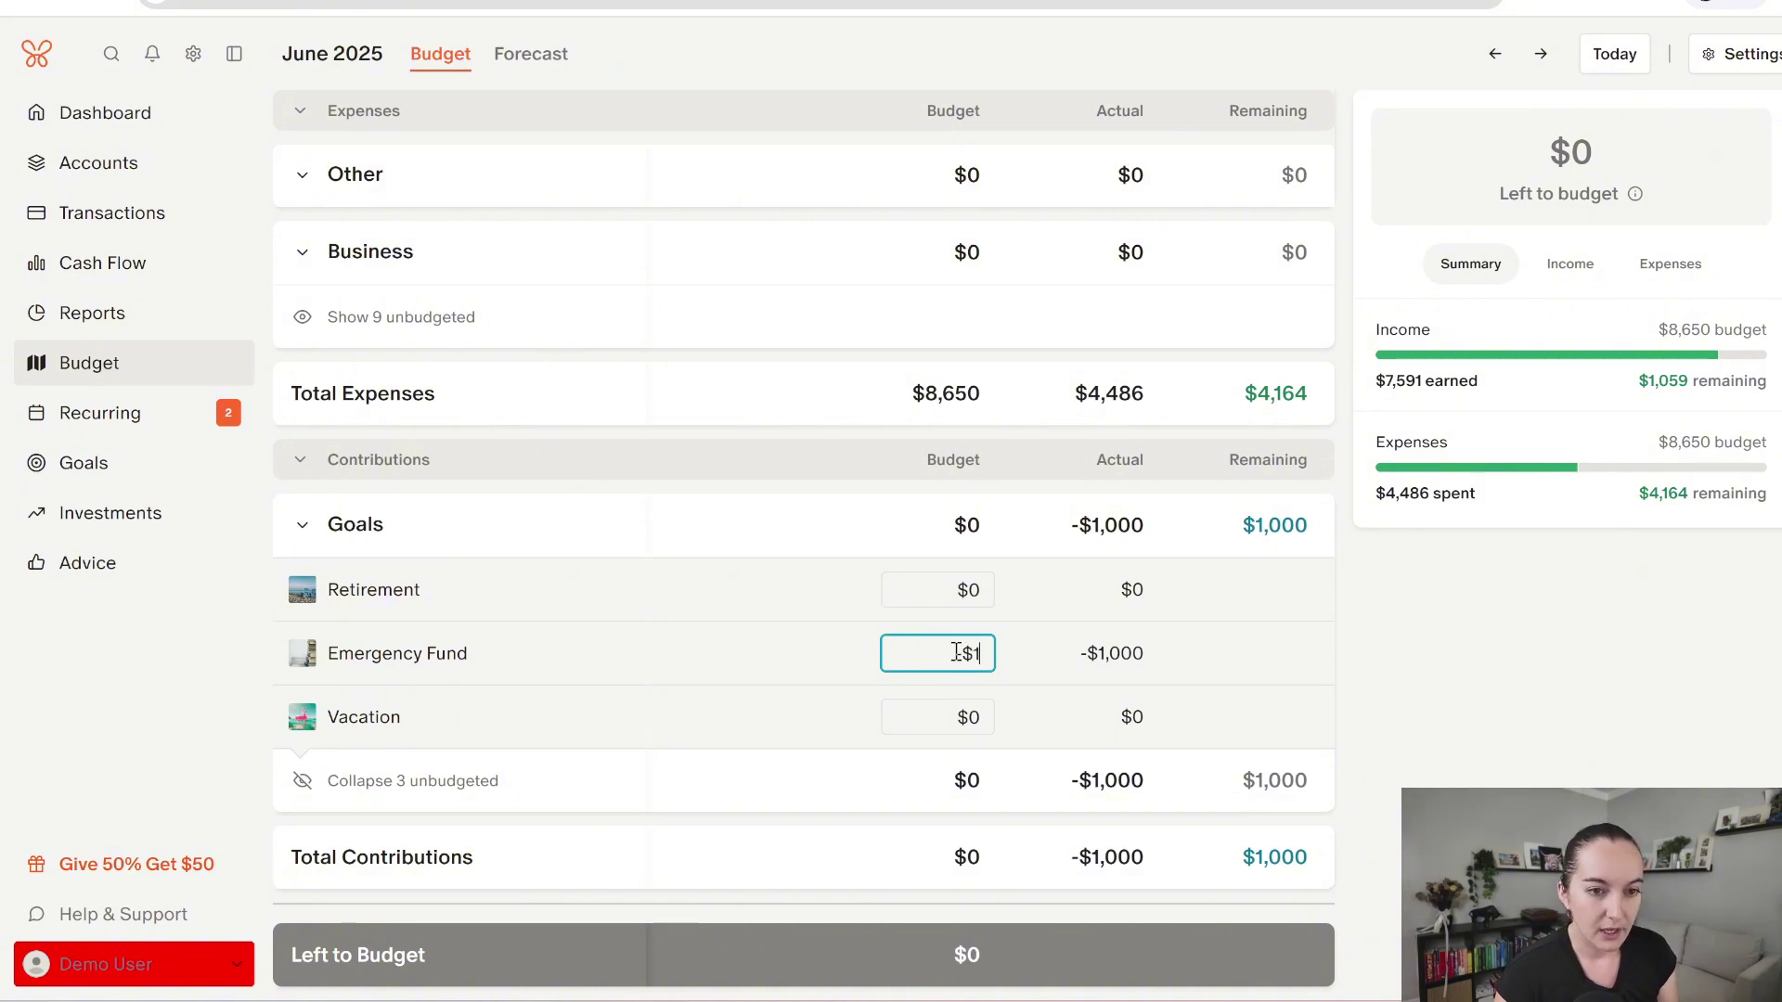
text(,000)
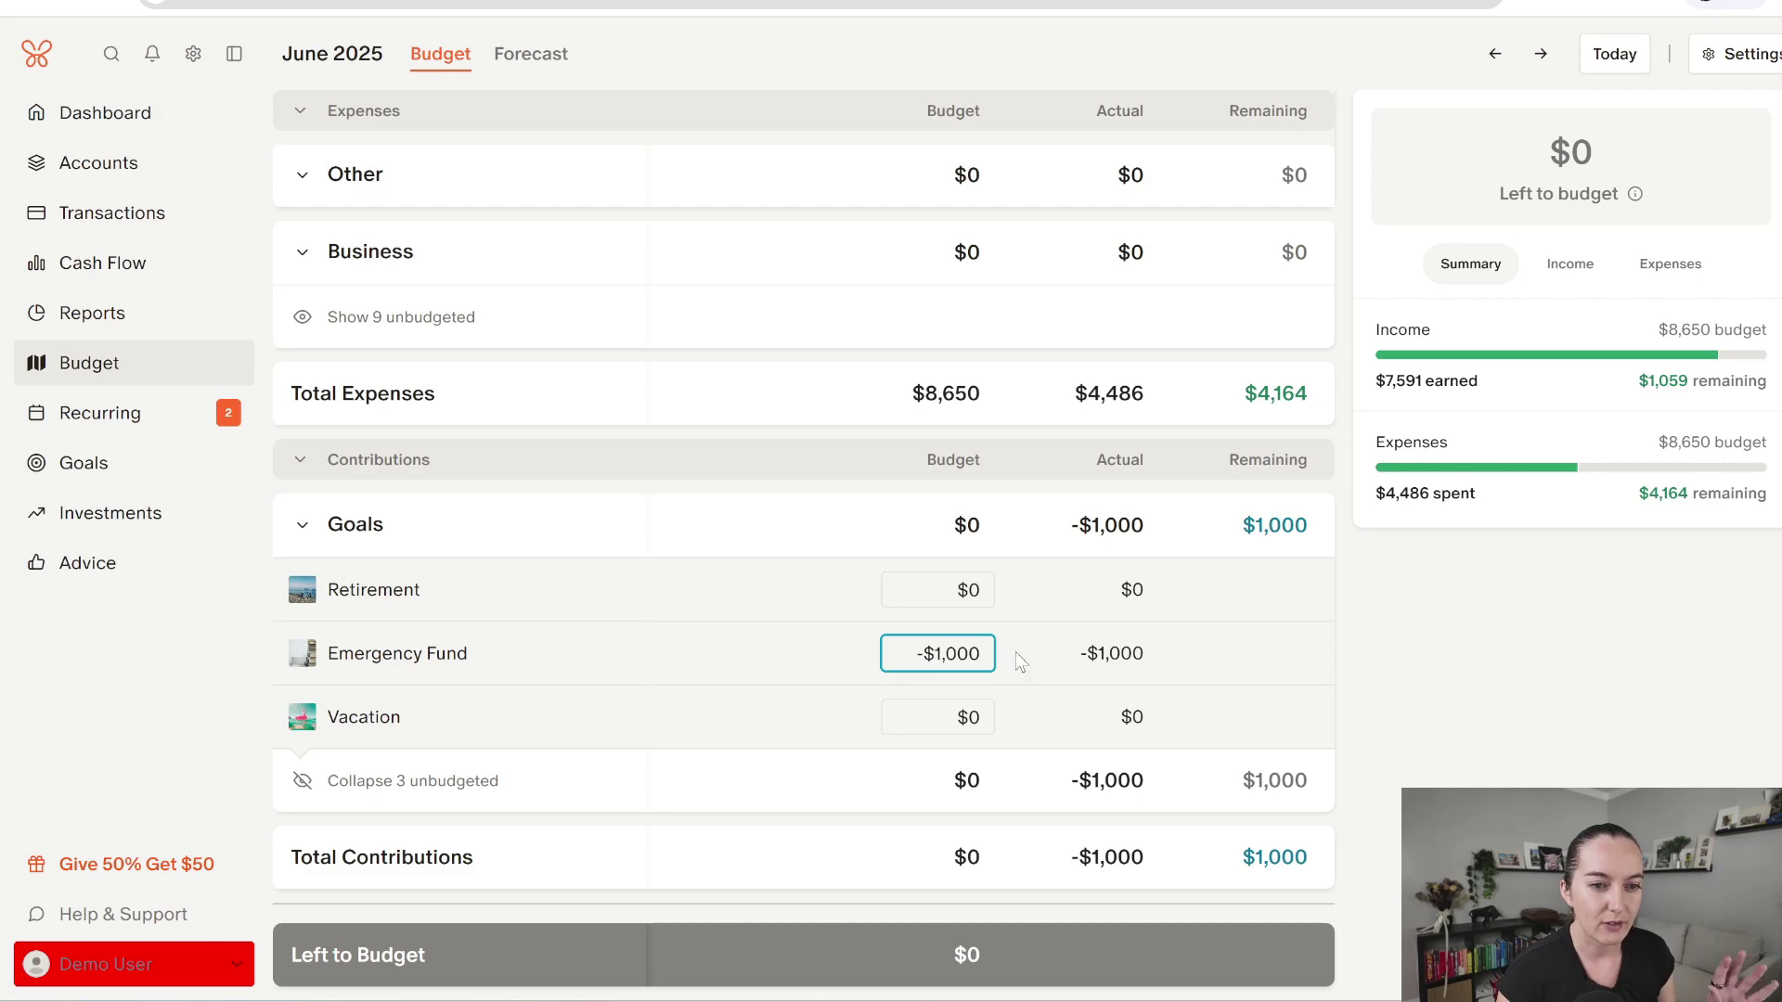
key(Return)
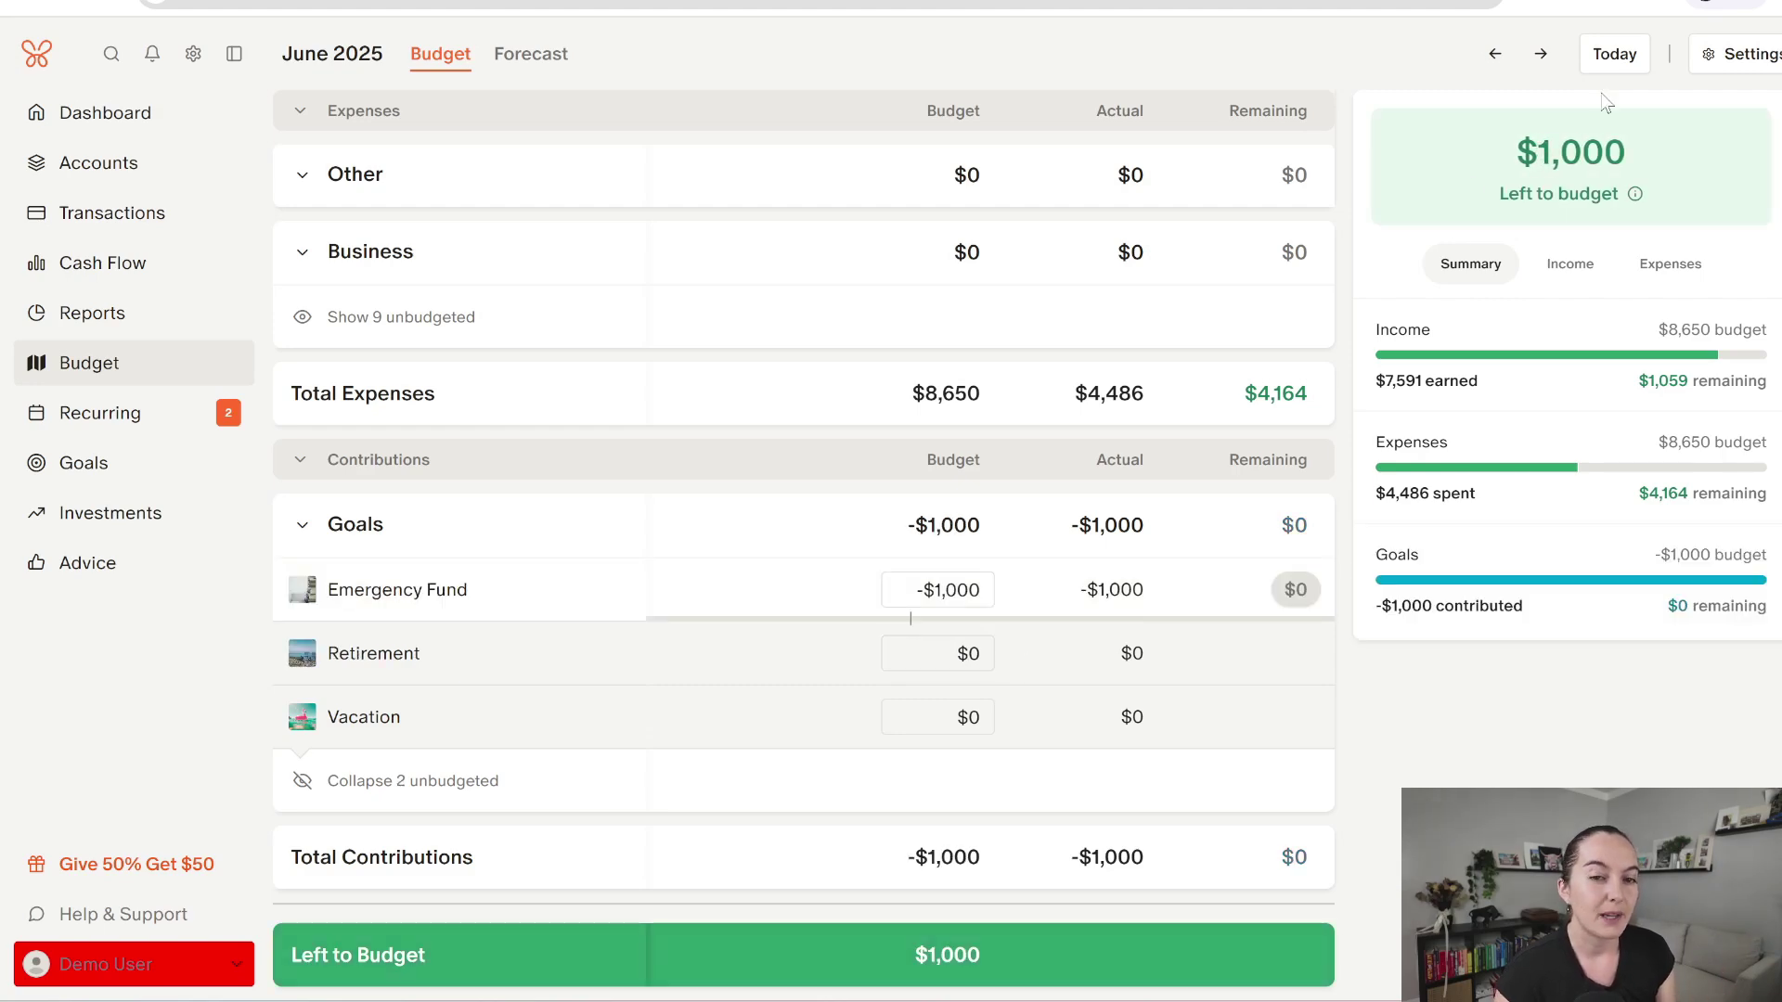
Step: Set the Shopping category's budget to $420 for June and all future months
scroll(1045, 513, up, 10)
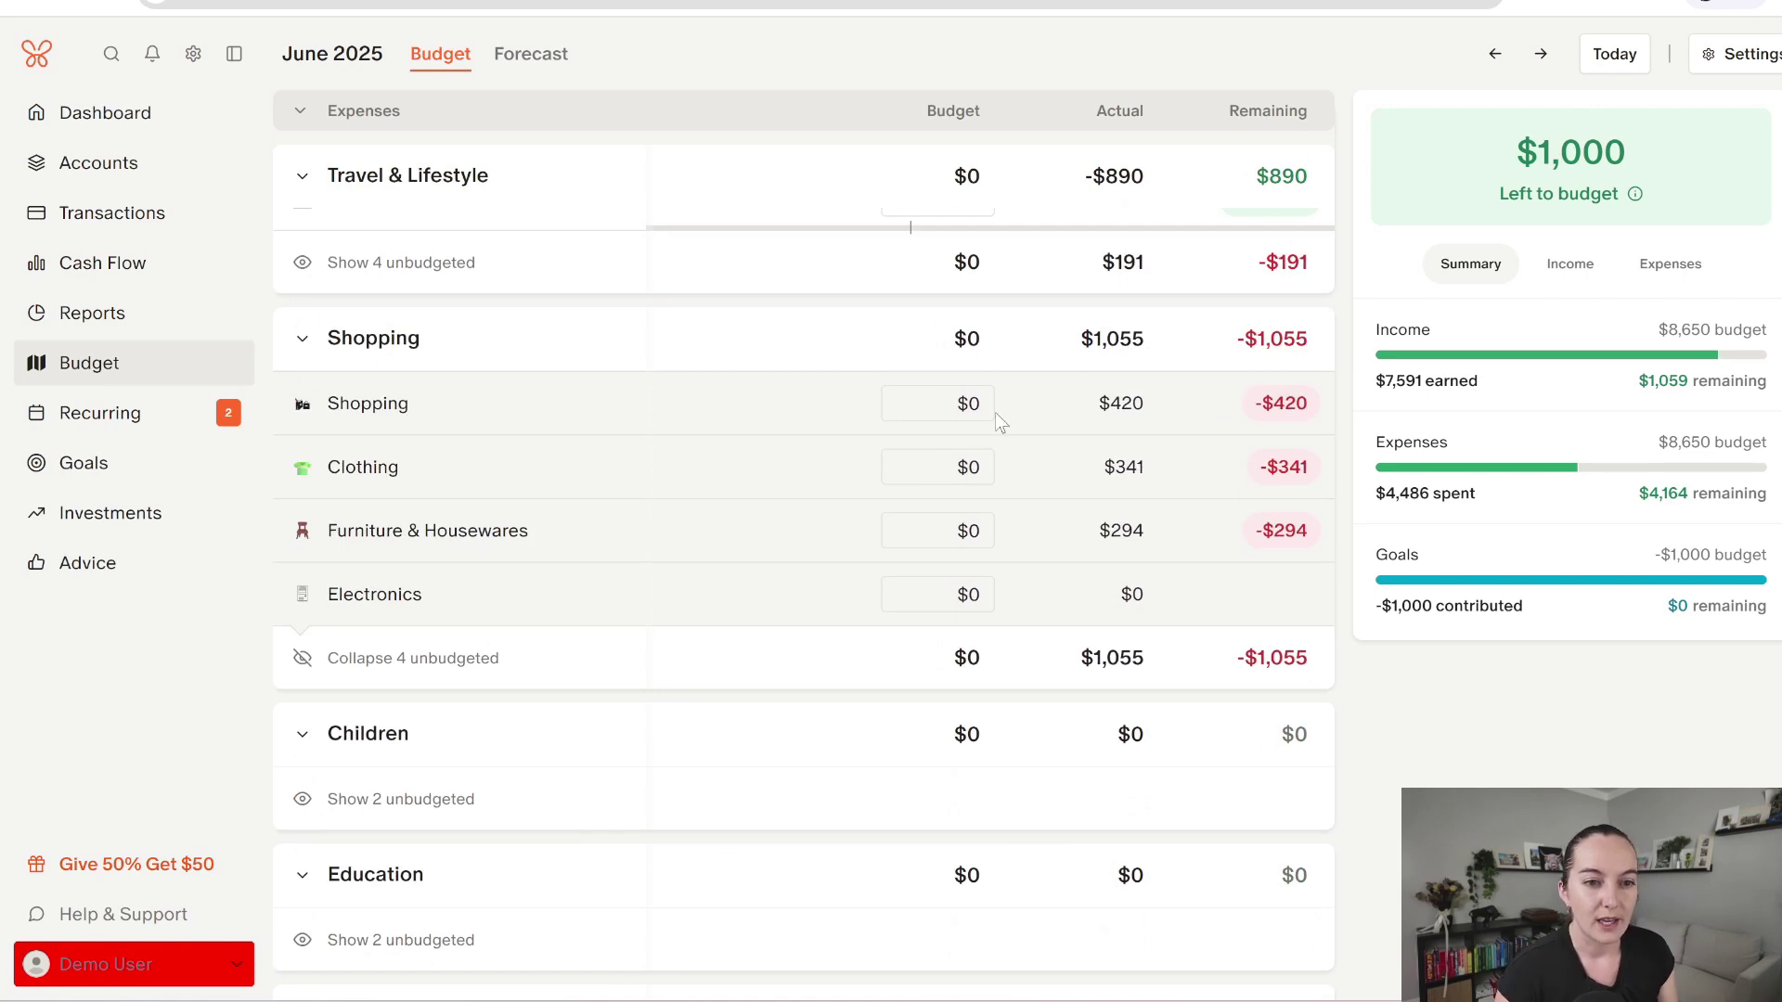
click(977, 405)
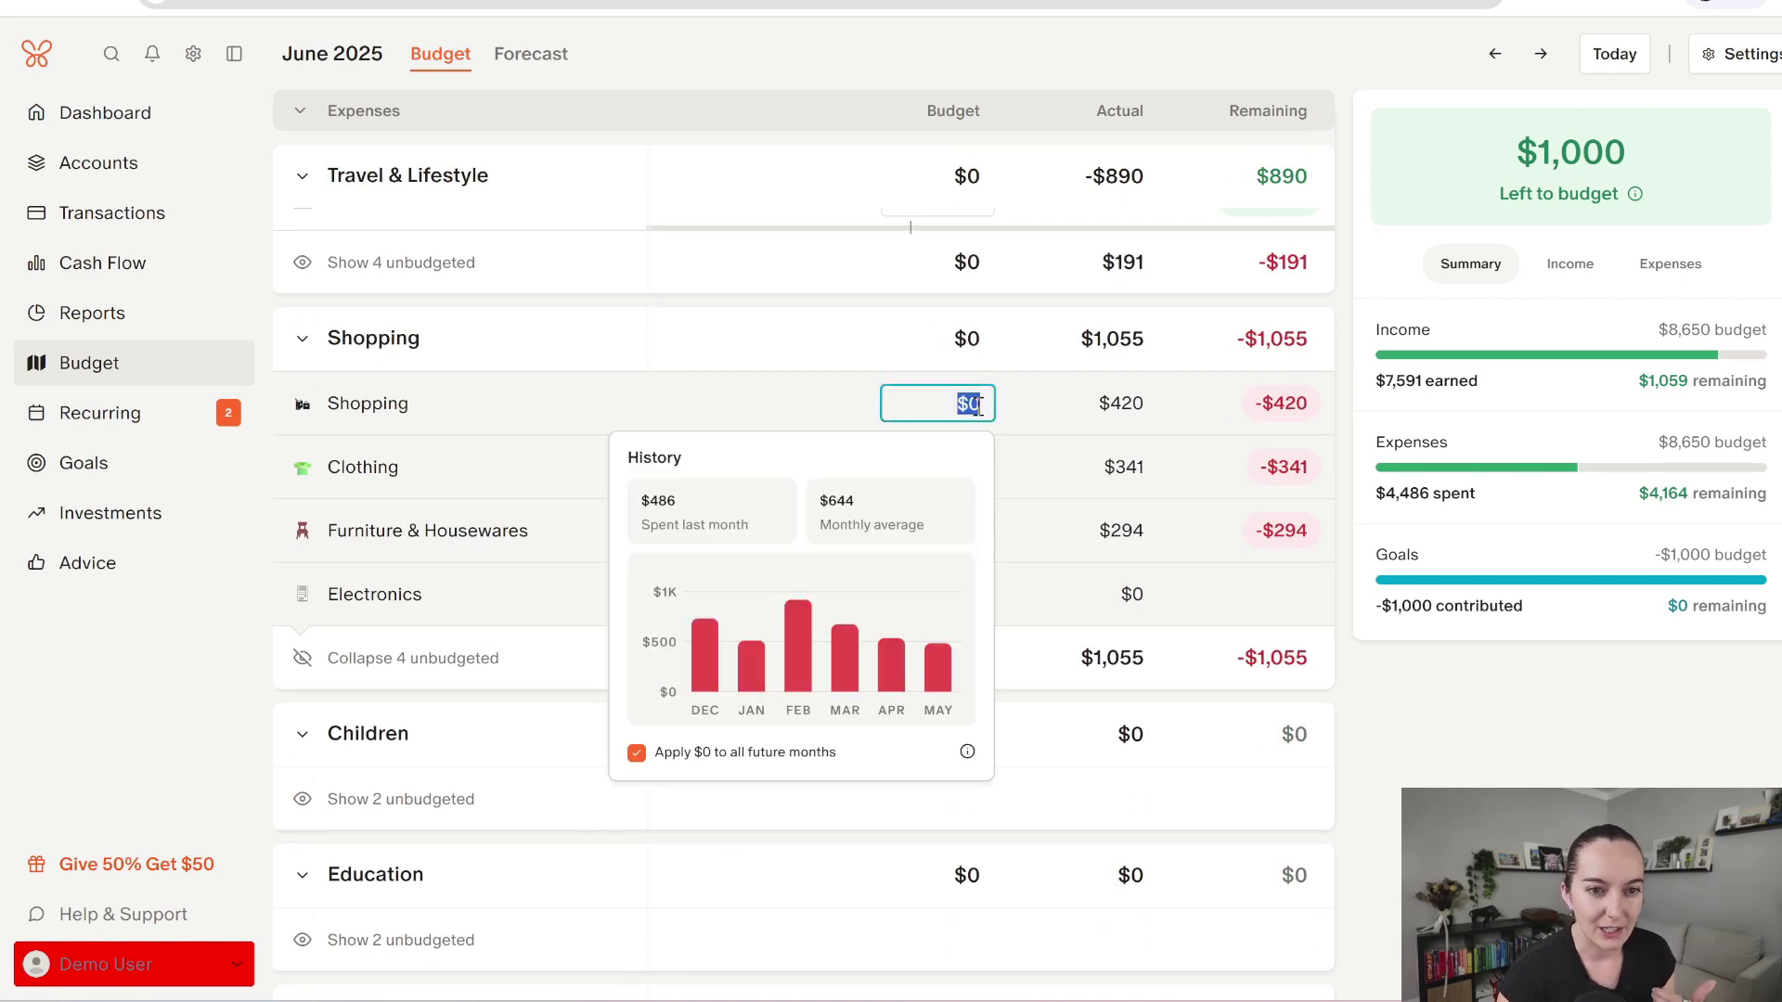
text(420)
key(Return)
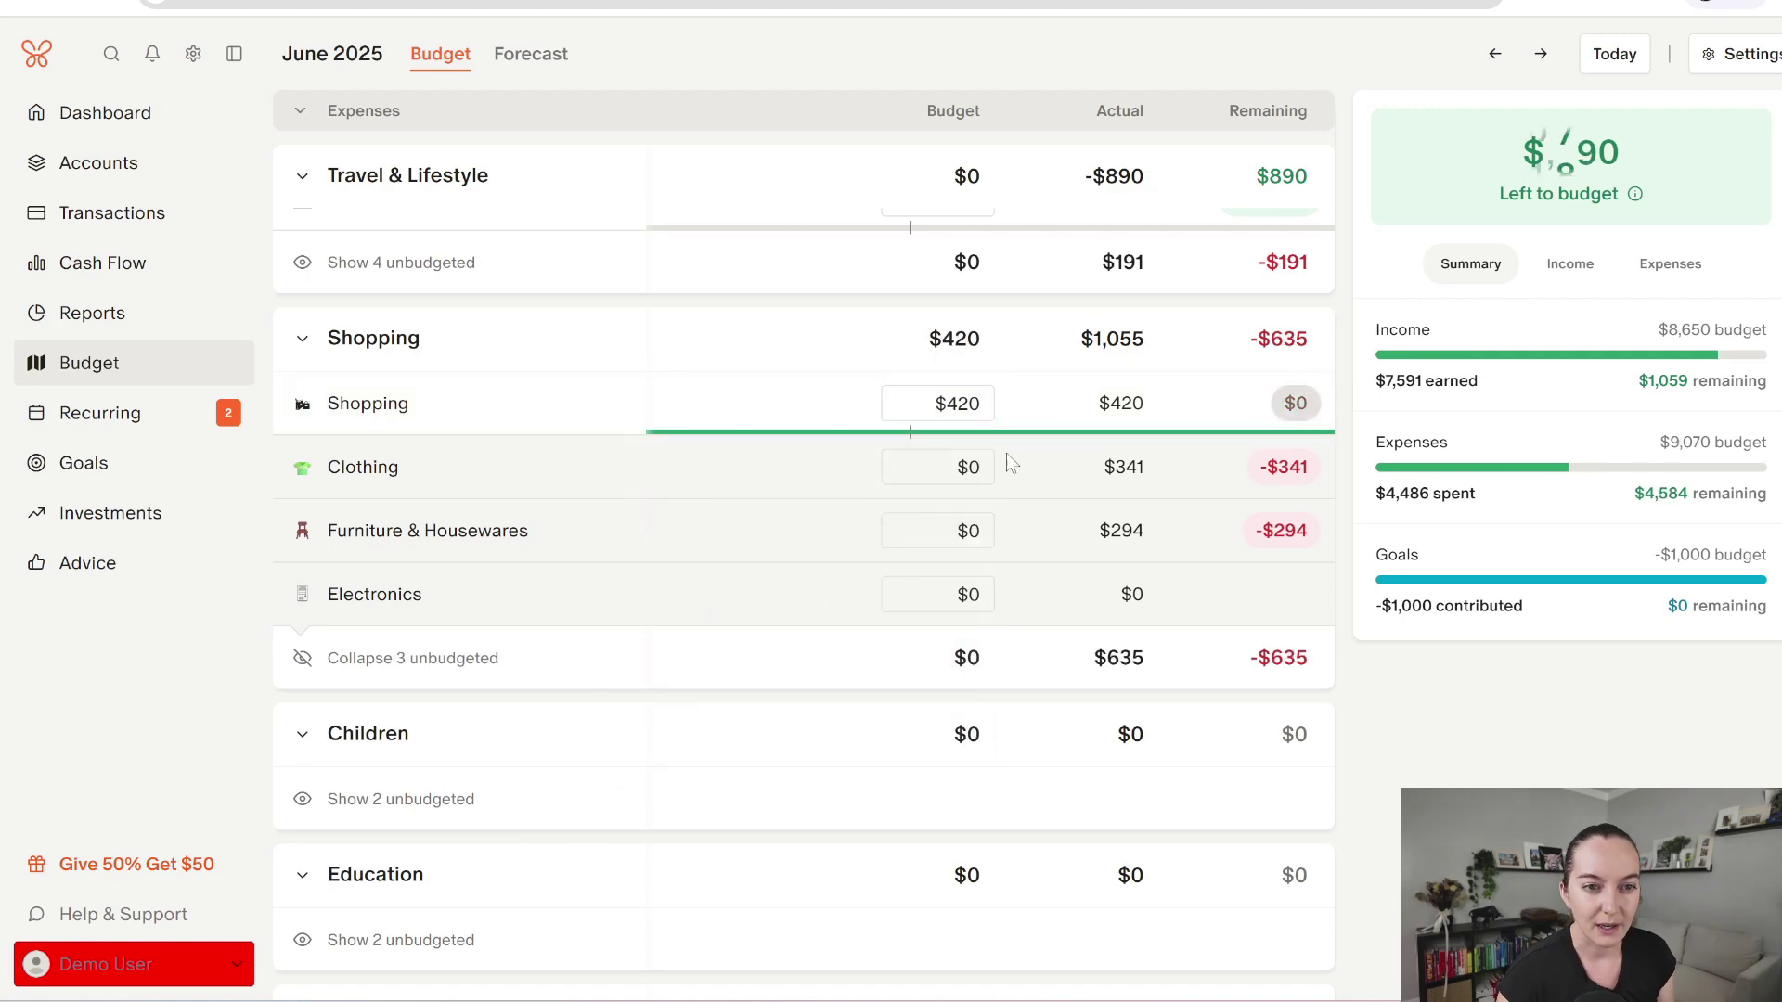
Step: Set the Clothing budget to $341 and the Furniture & Housewares budget to $294 for all future months, and check the amount left to budget
click(980, 467)
text(341)
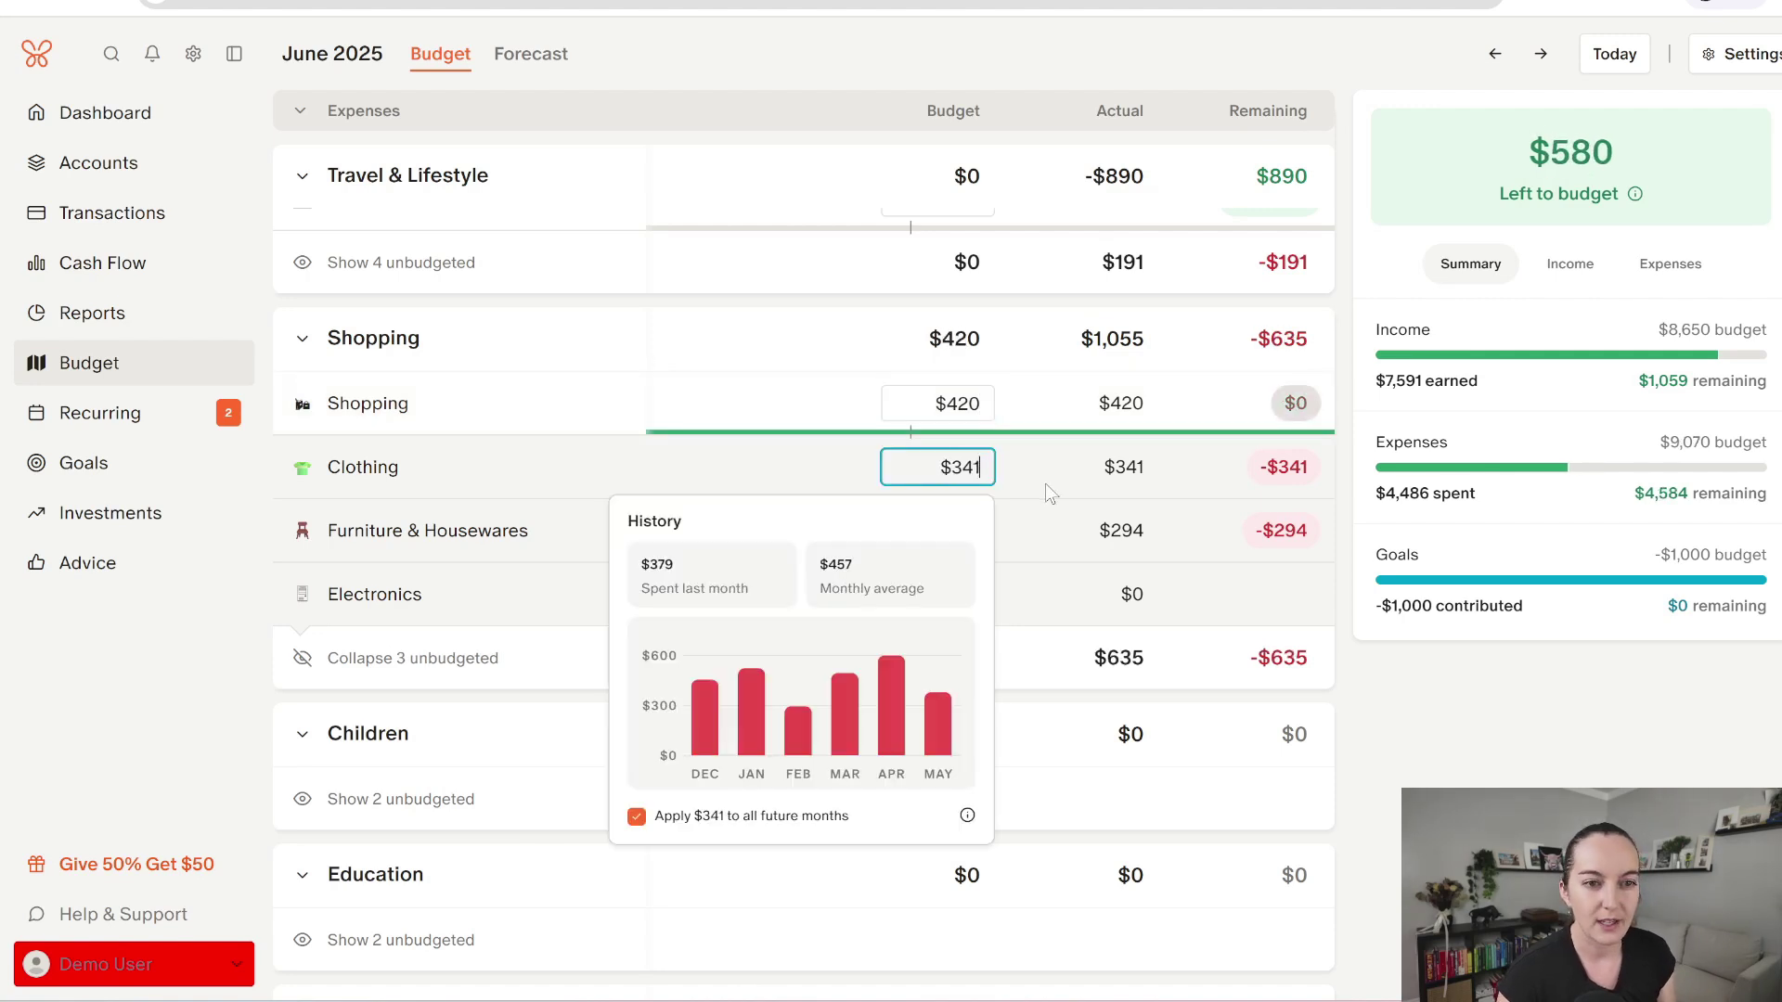
key(Return)
click(990, 531)
text(294)
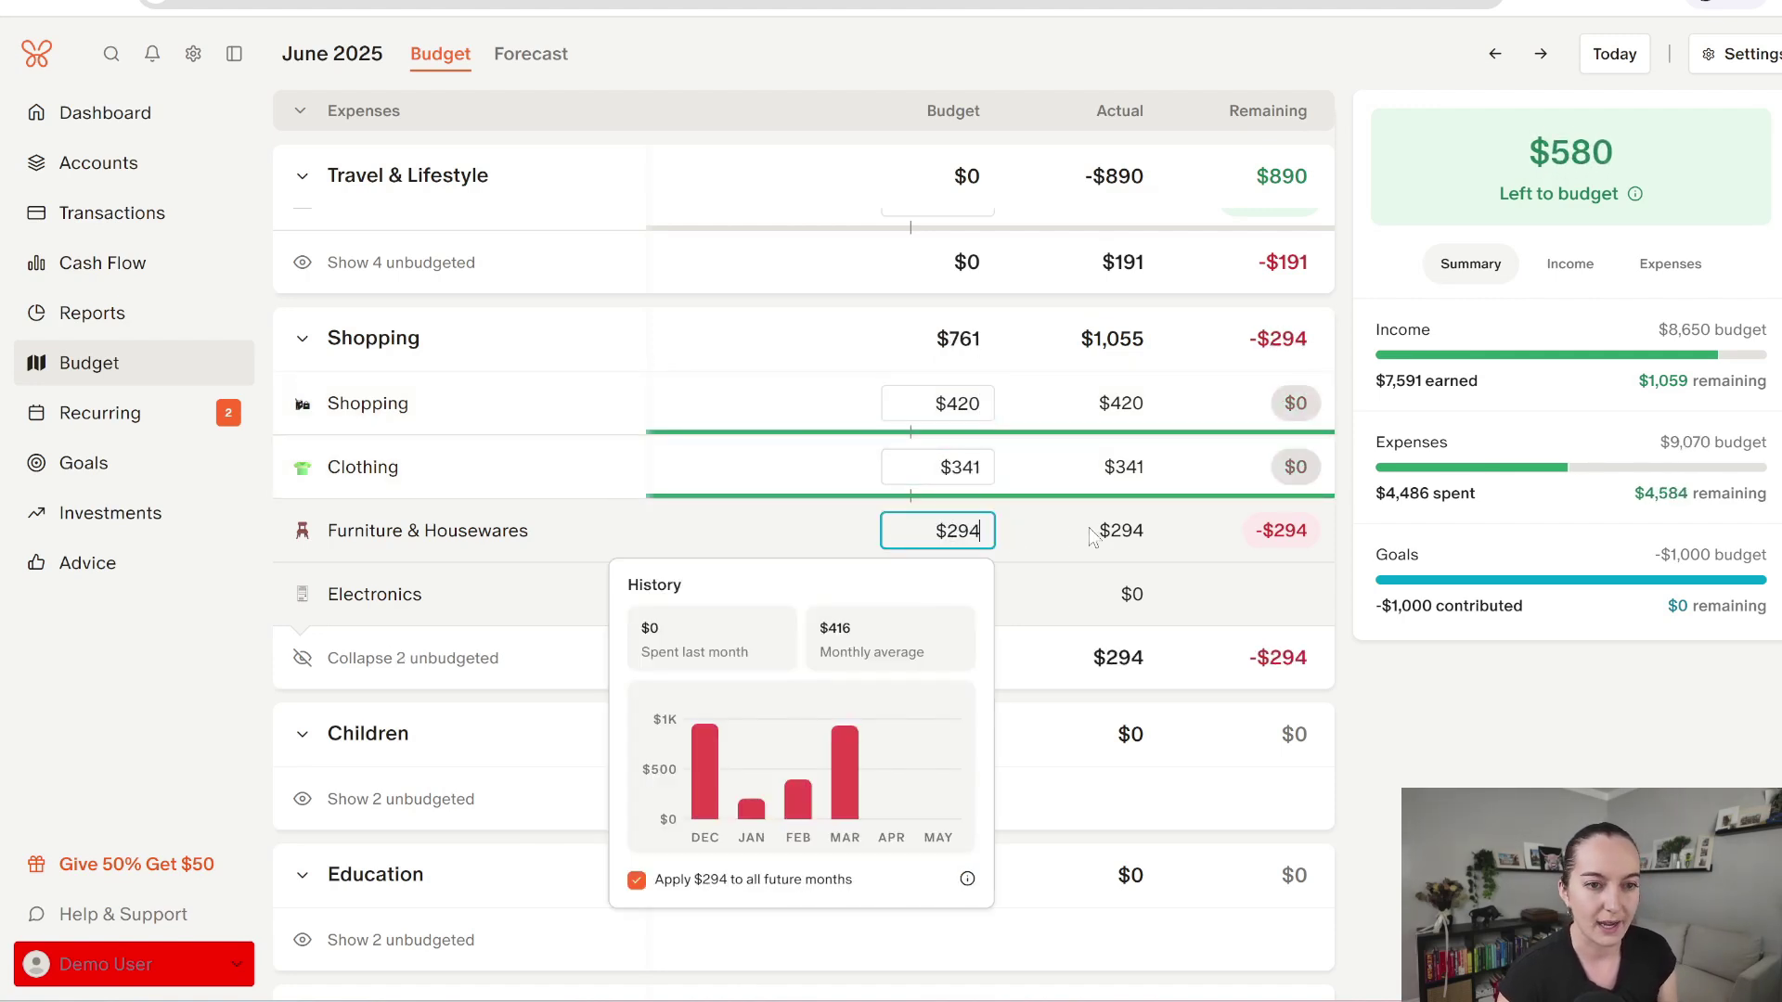
key(Return)
scroll(1095, 534, down, 10)
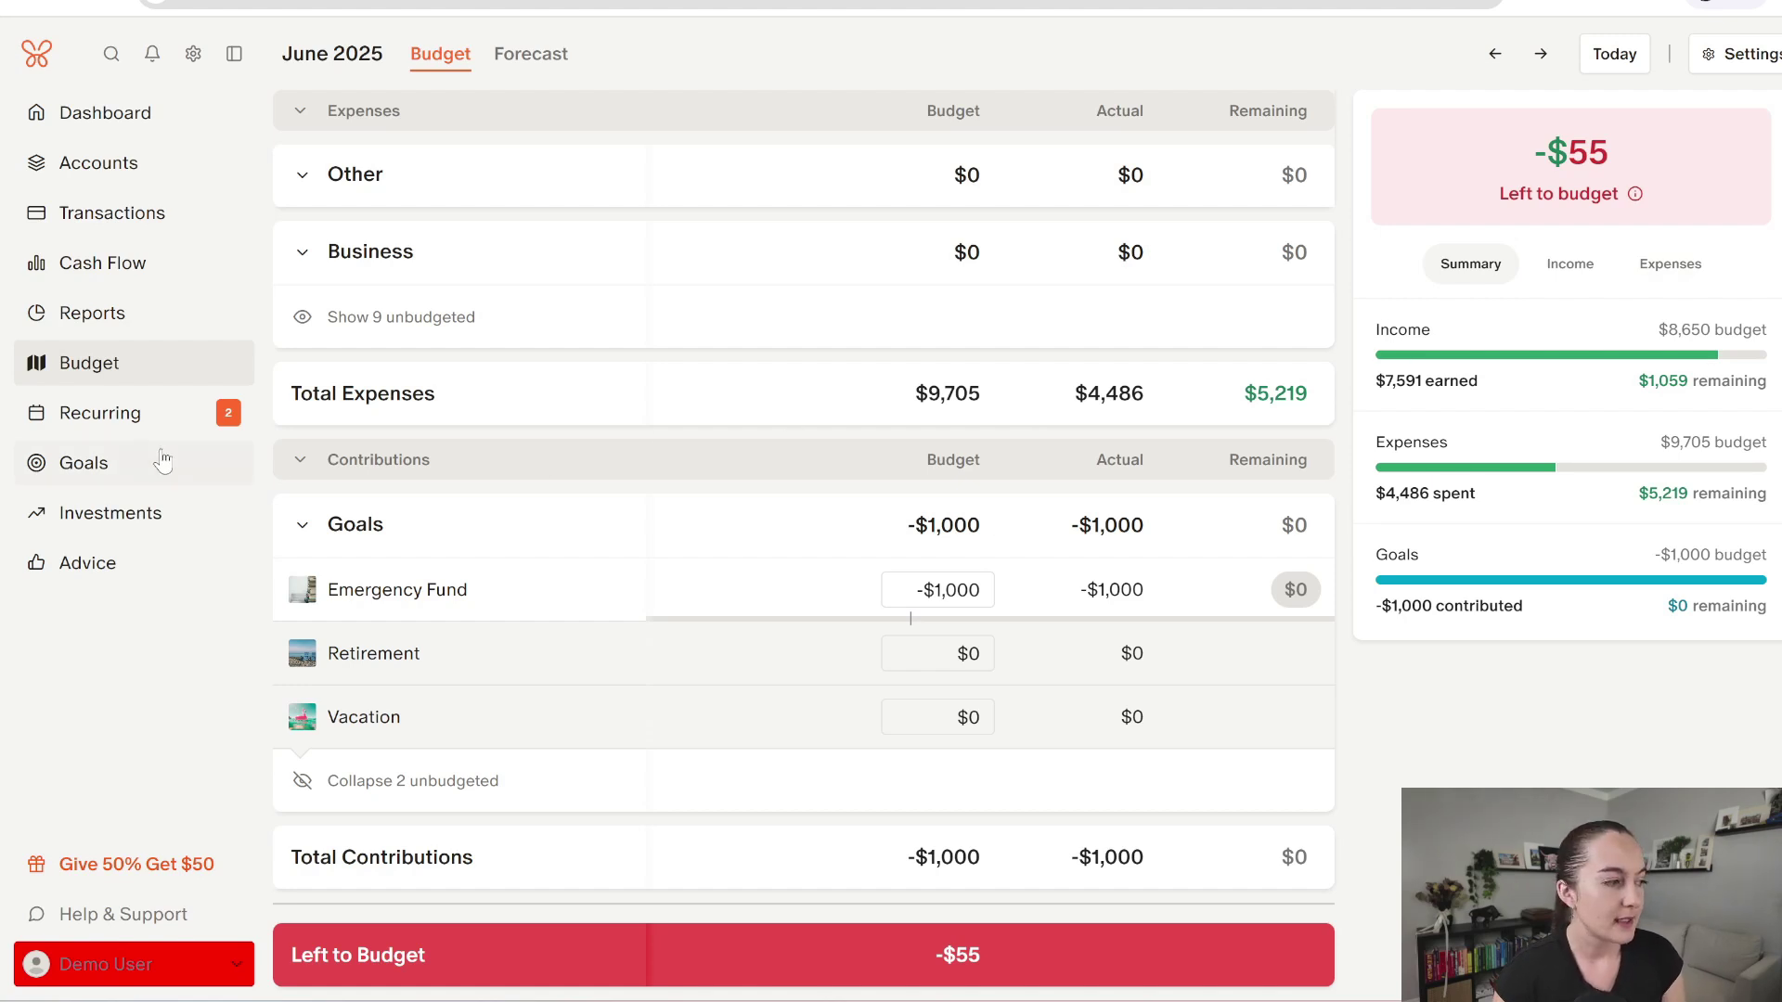
Step: Examine the monthly and full lists of recurring payments and the options for adding recurring merchants
click(102, 419)
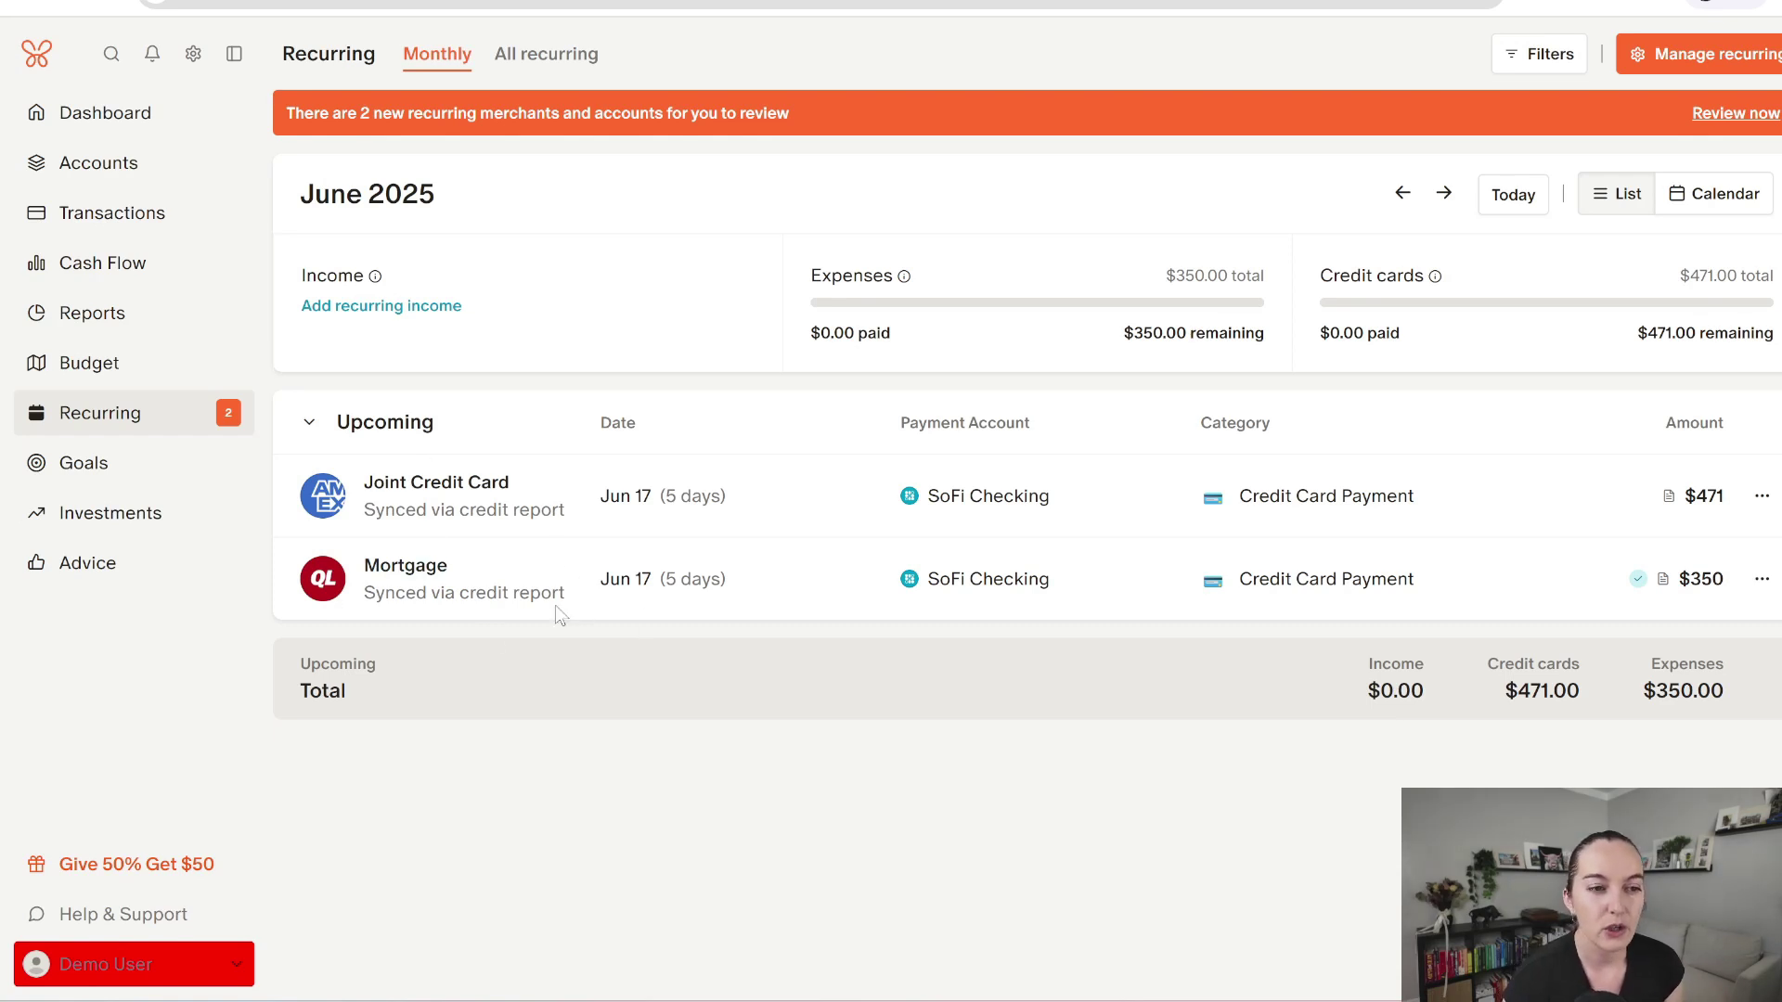
click(549, 56)
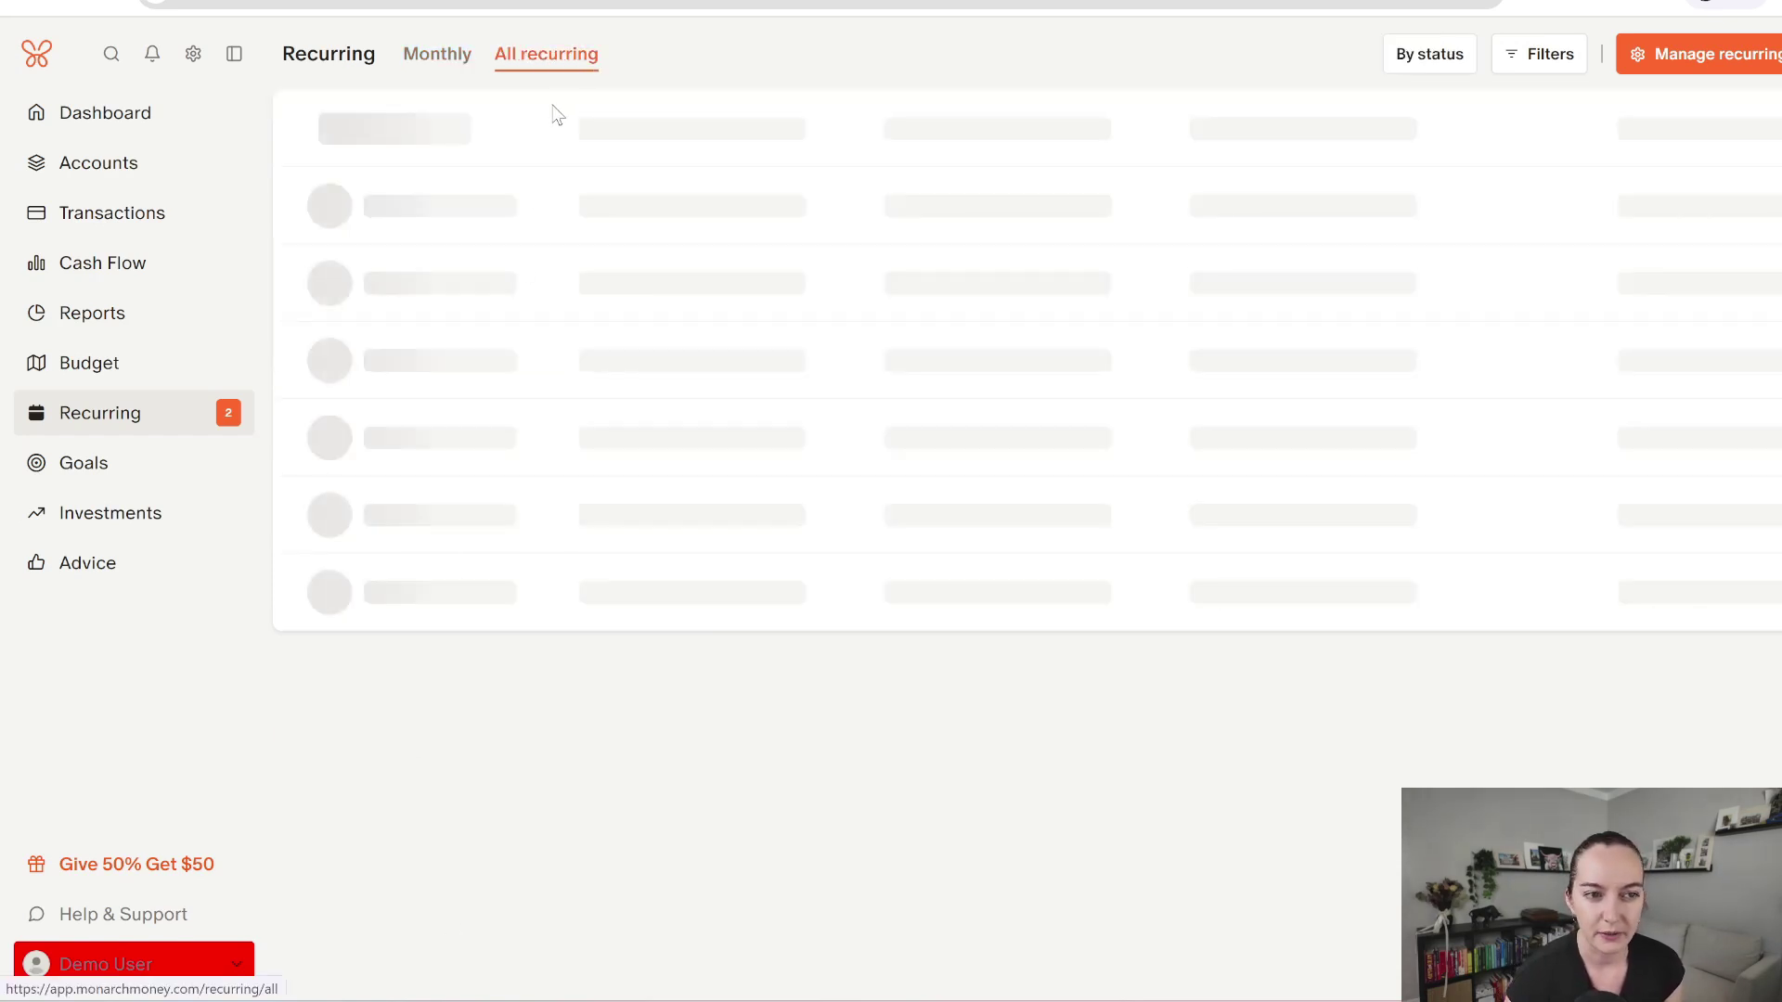
click(455, 62)
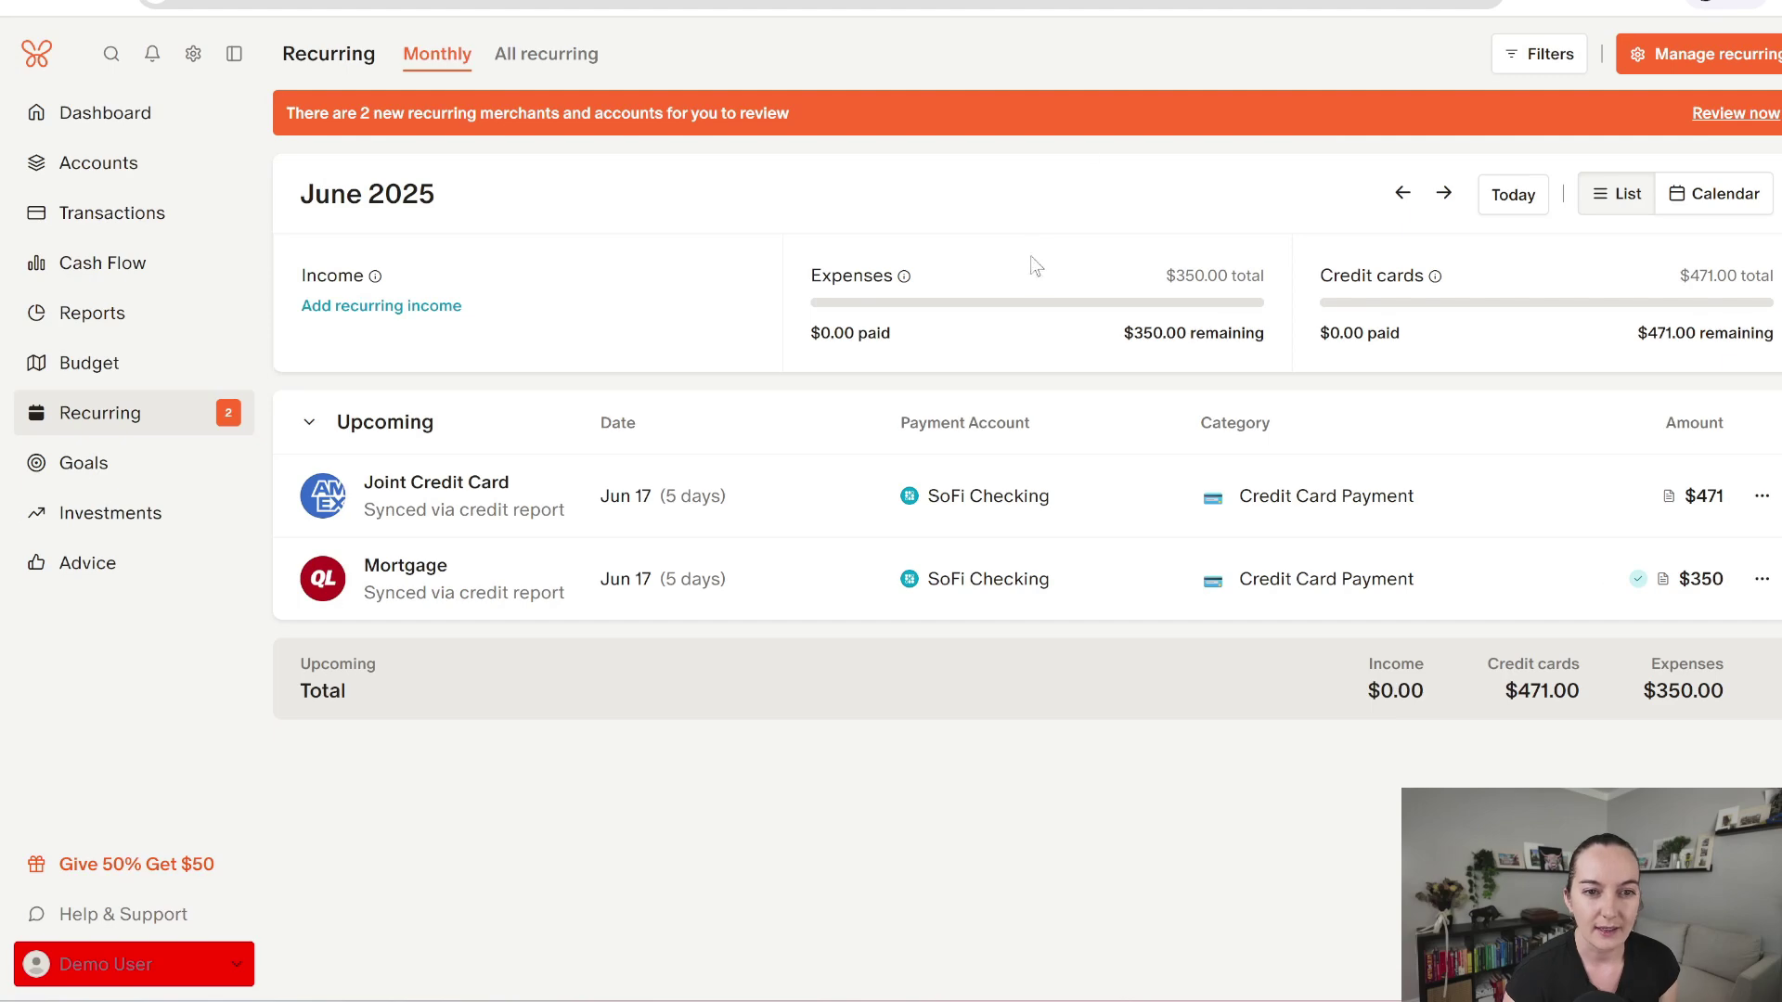
click(1643, 65)
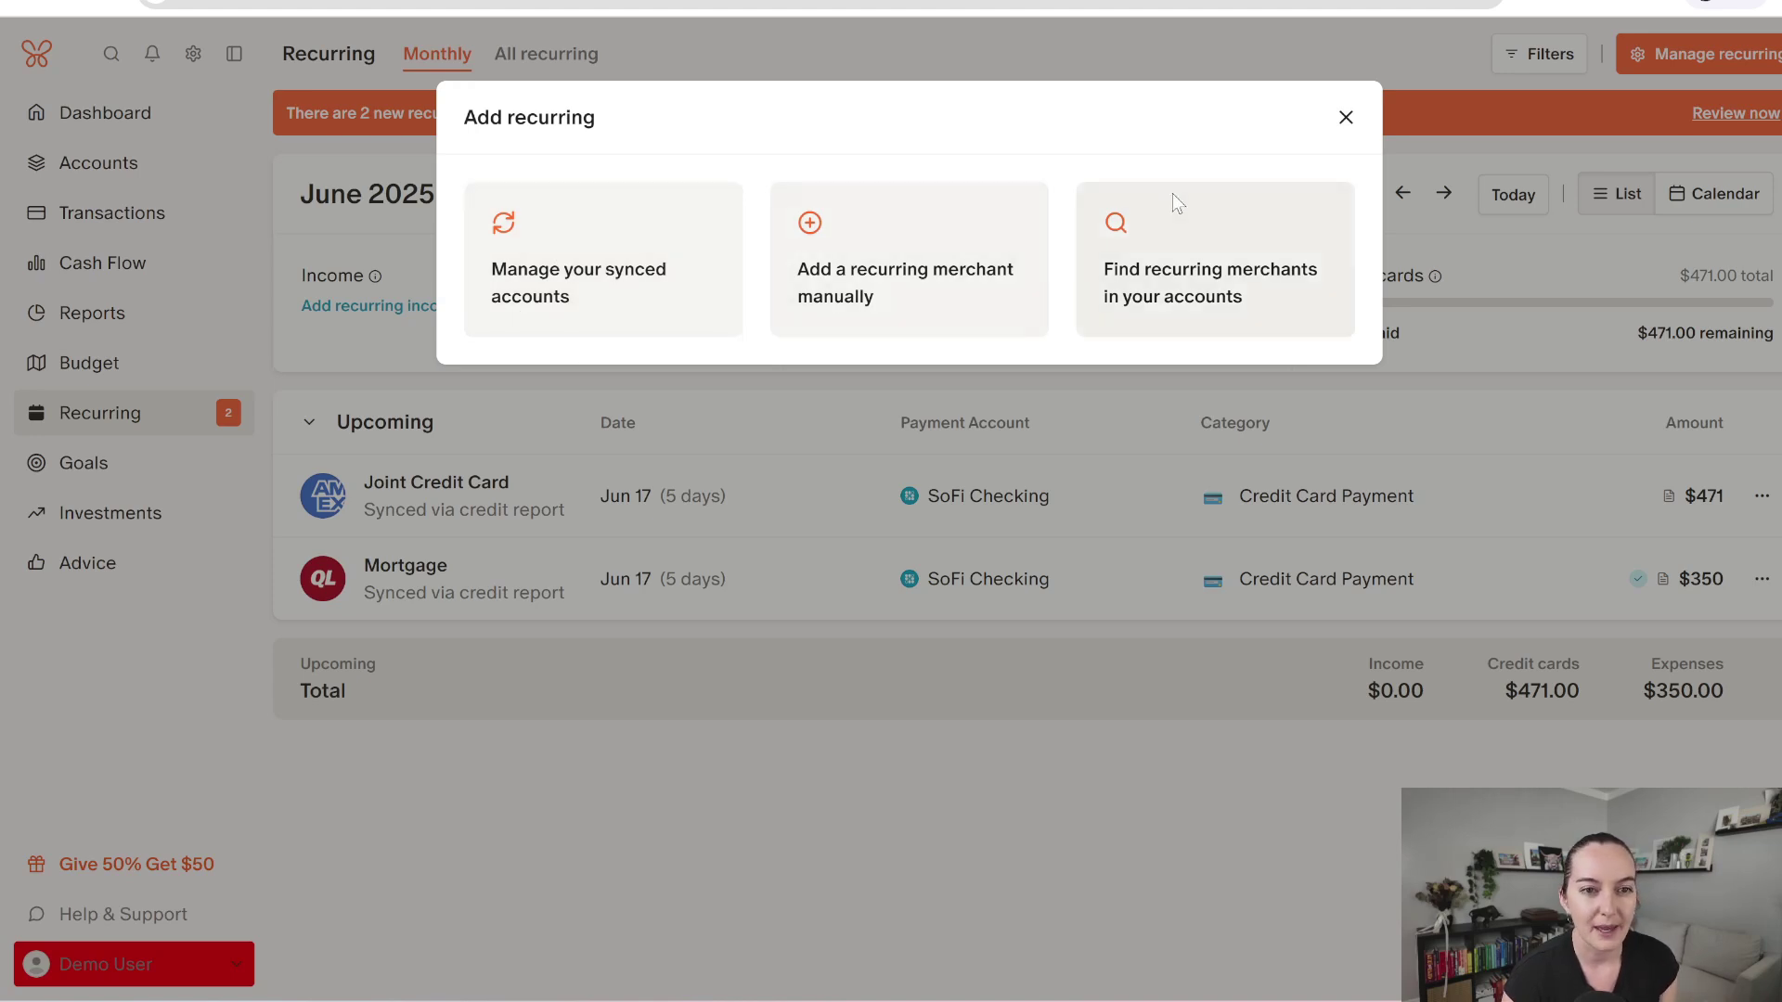
click(1347, 119)
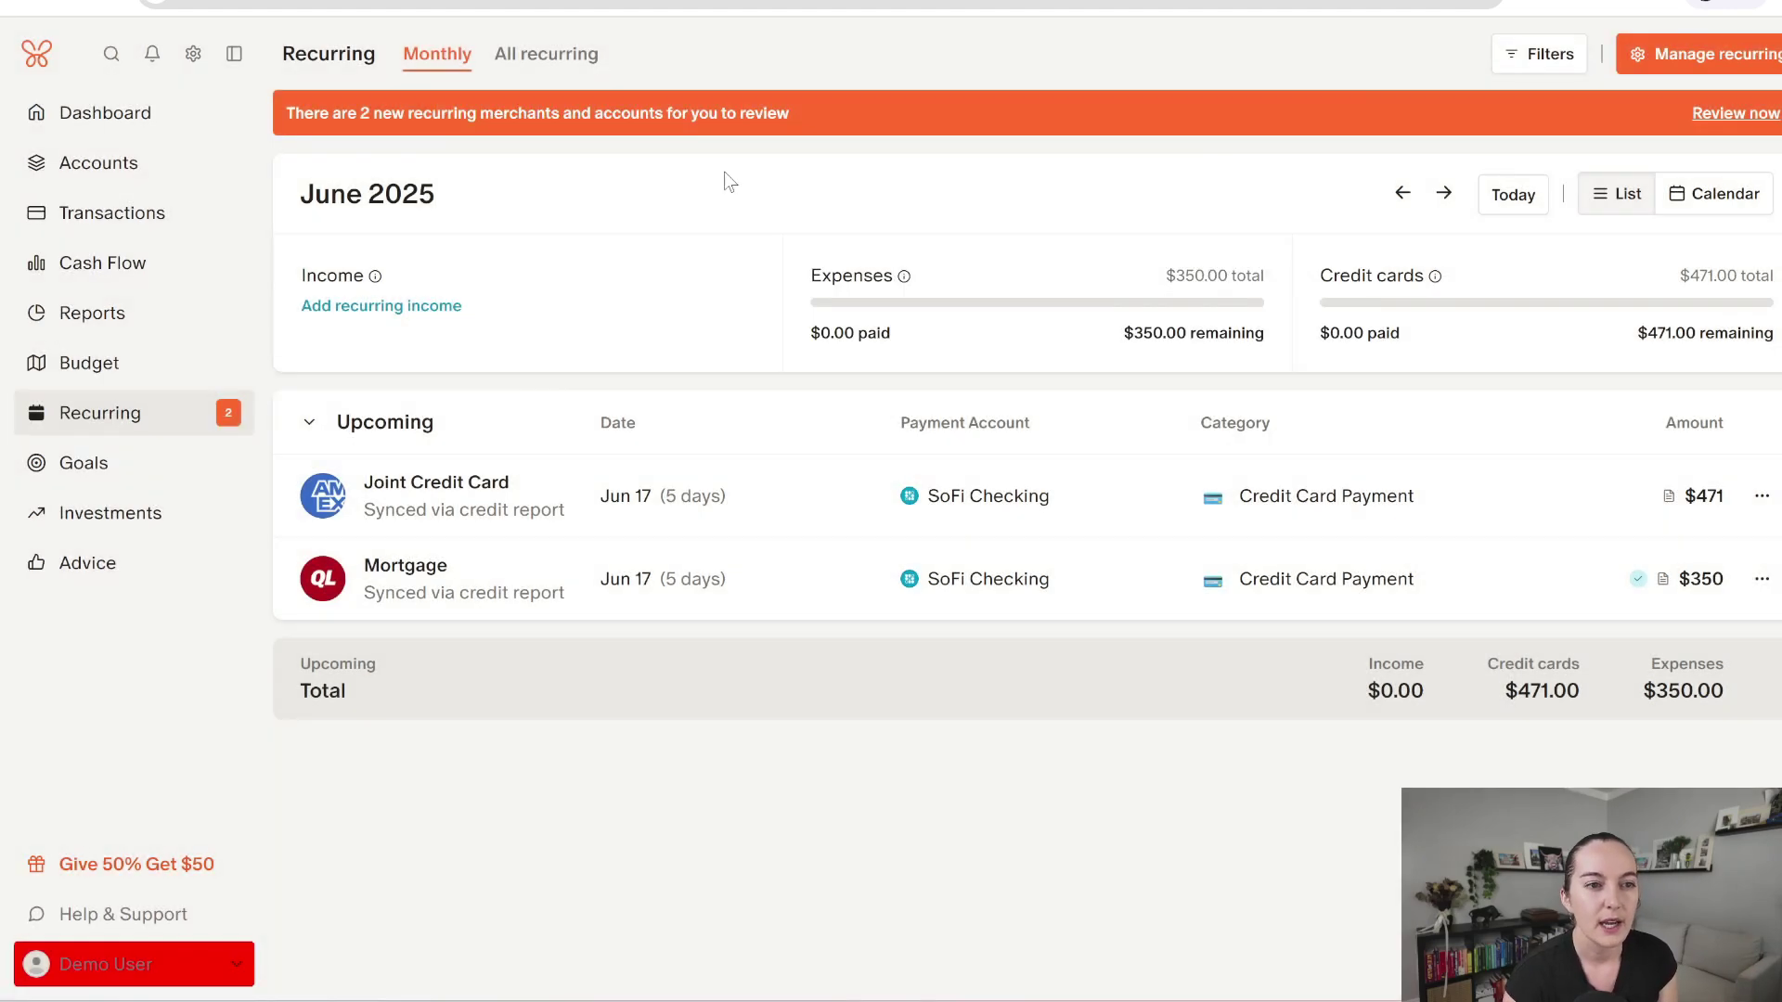
click(557, 56)
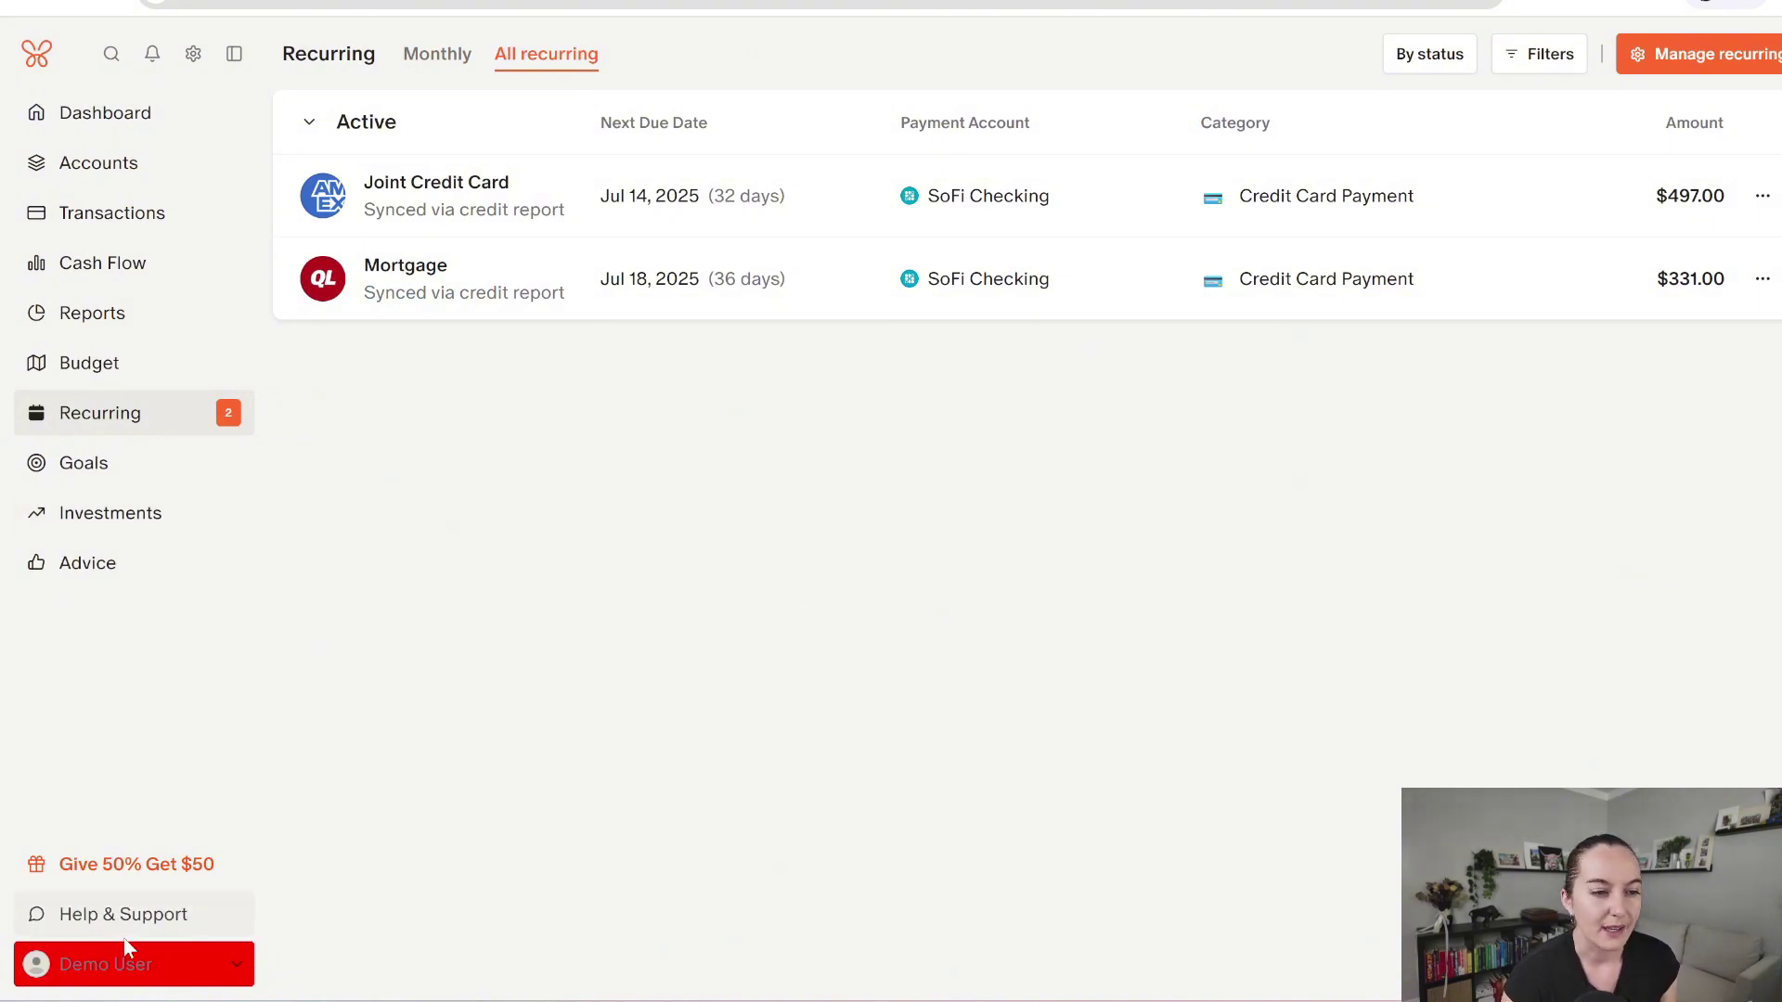
click(83, 965)
click(340, 846)
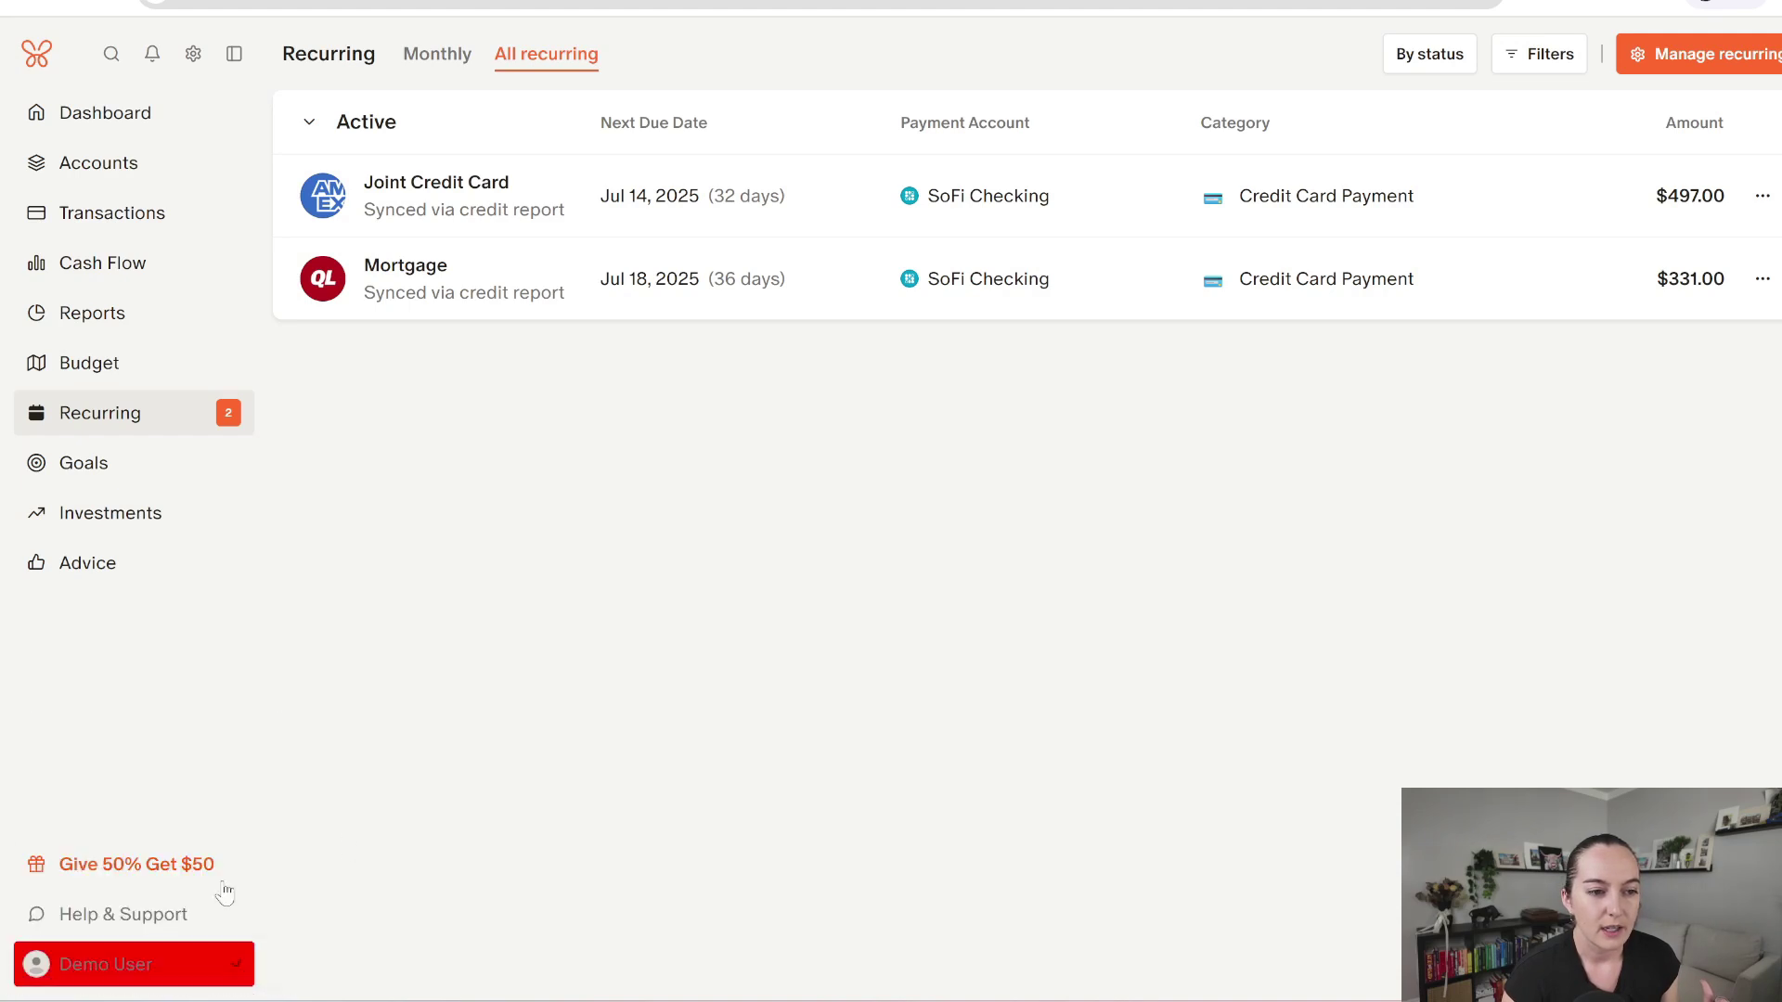
Step: Open the feature request roadmap from Help & Support, reject its cookies and browse the Dashboard & System Wide ideas
click(110, 923)
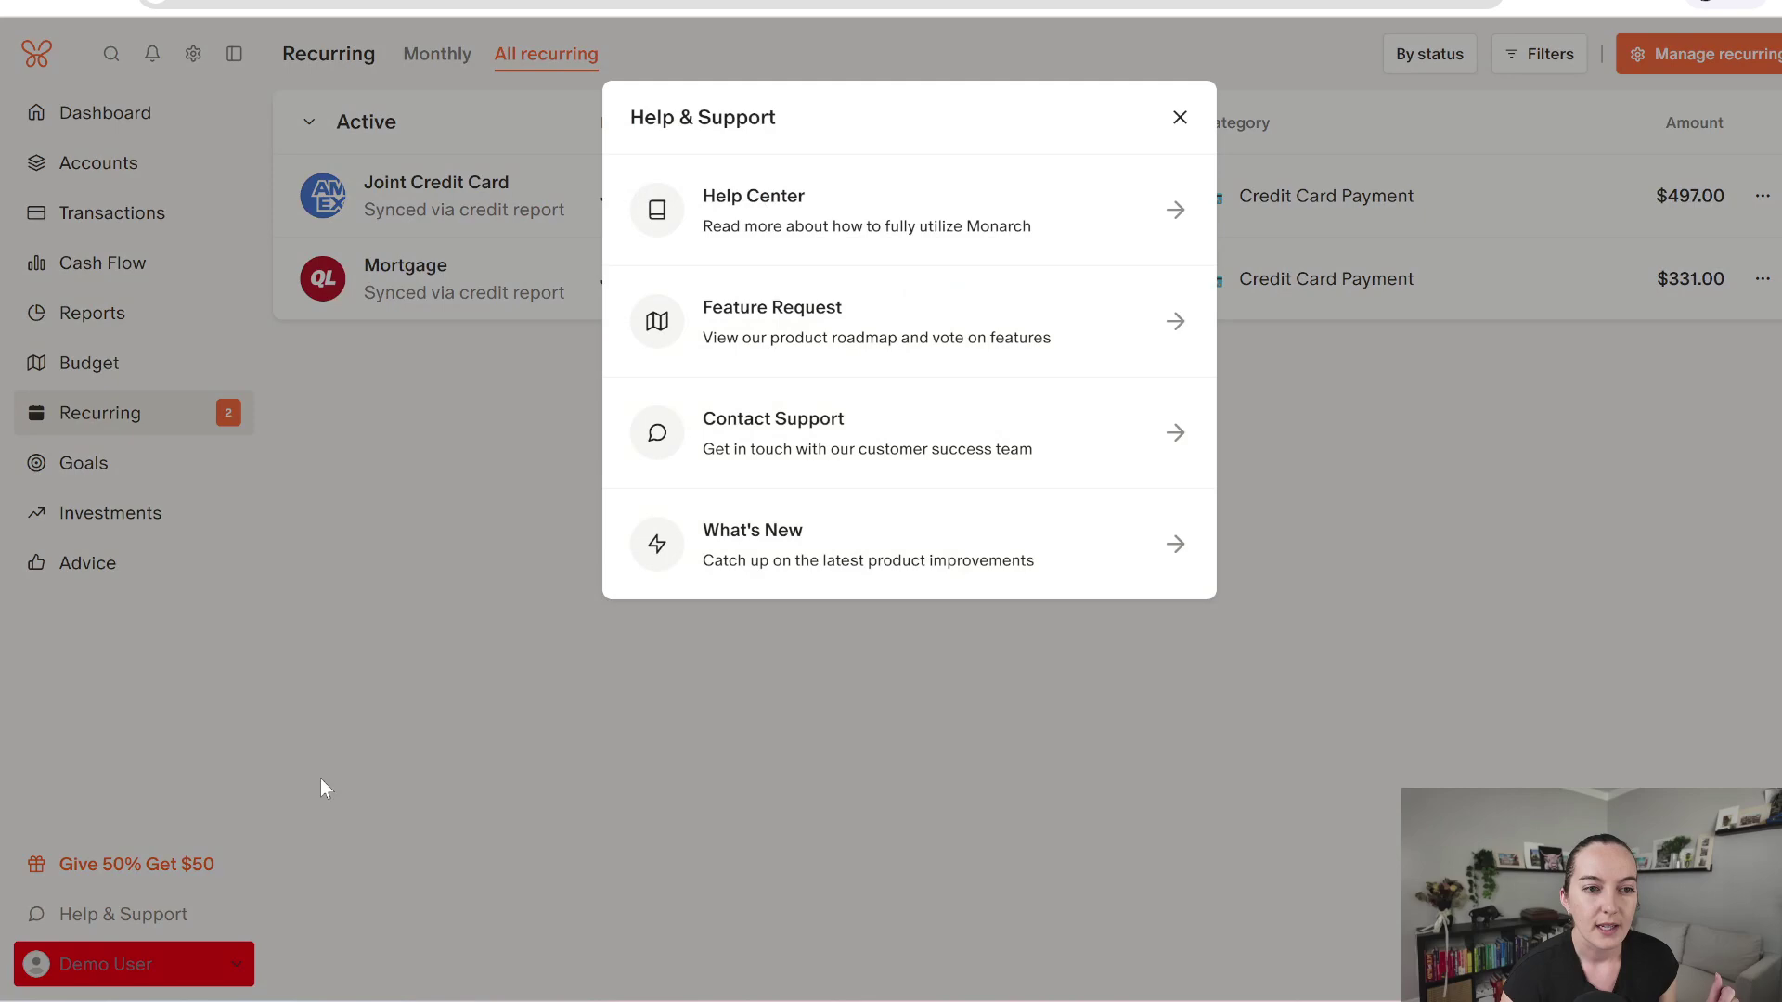
click(848, 334)
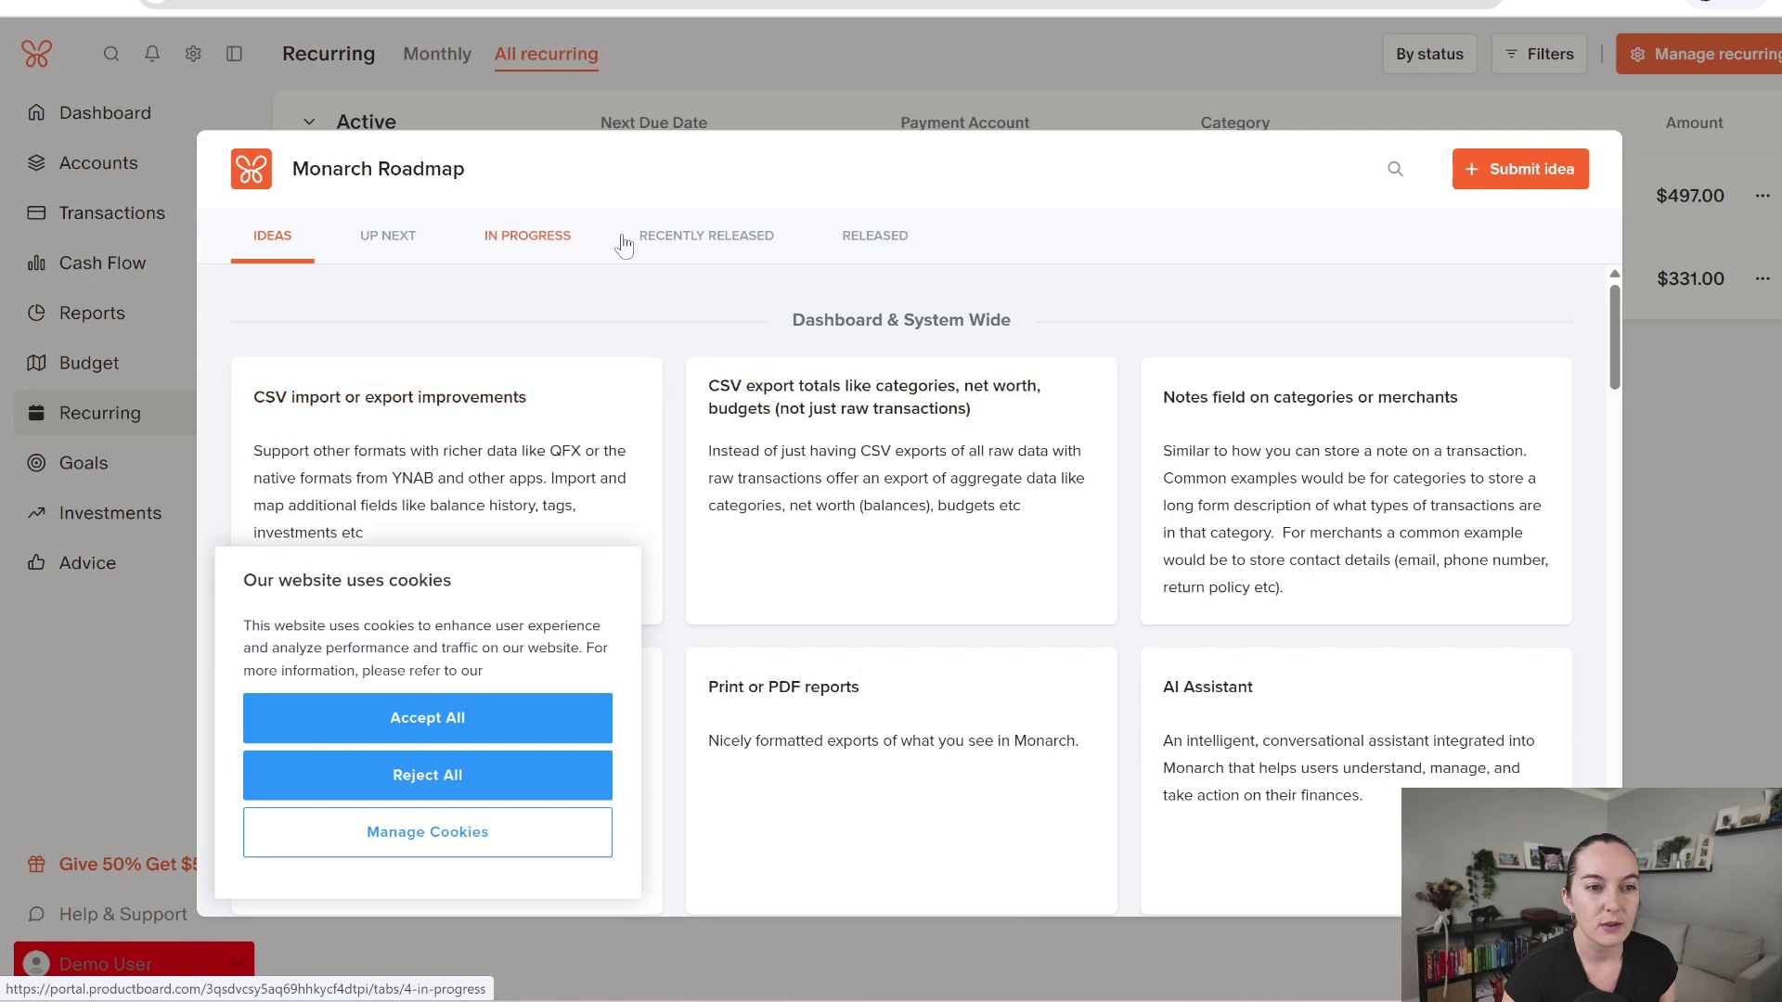
click(442, 767)
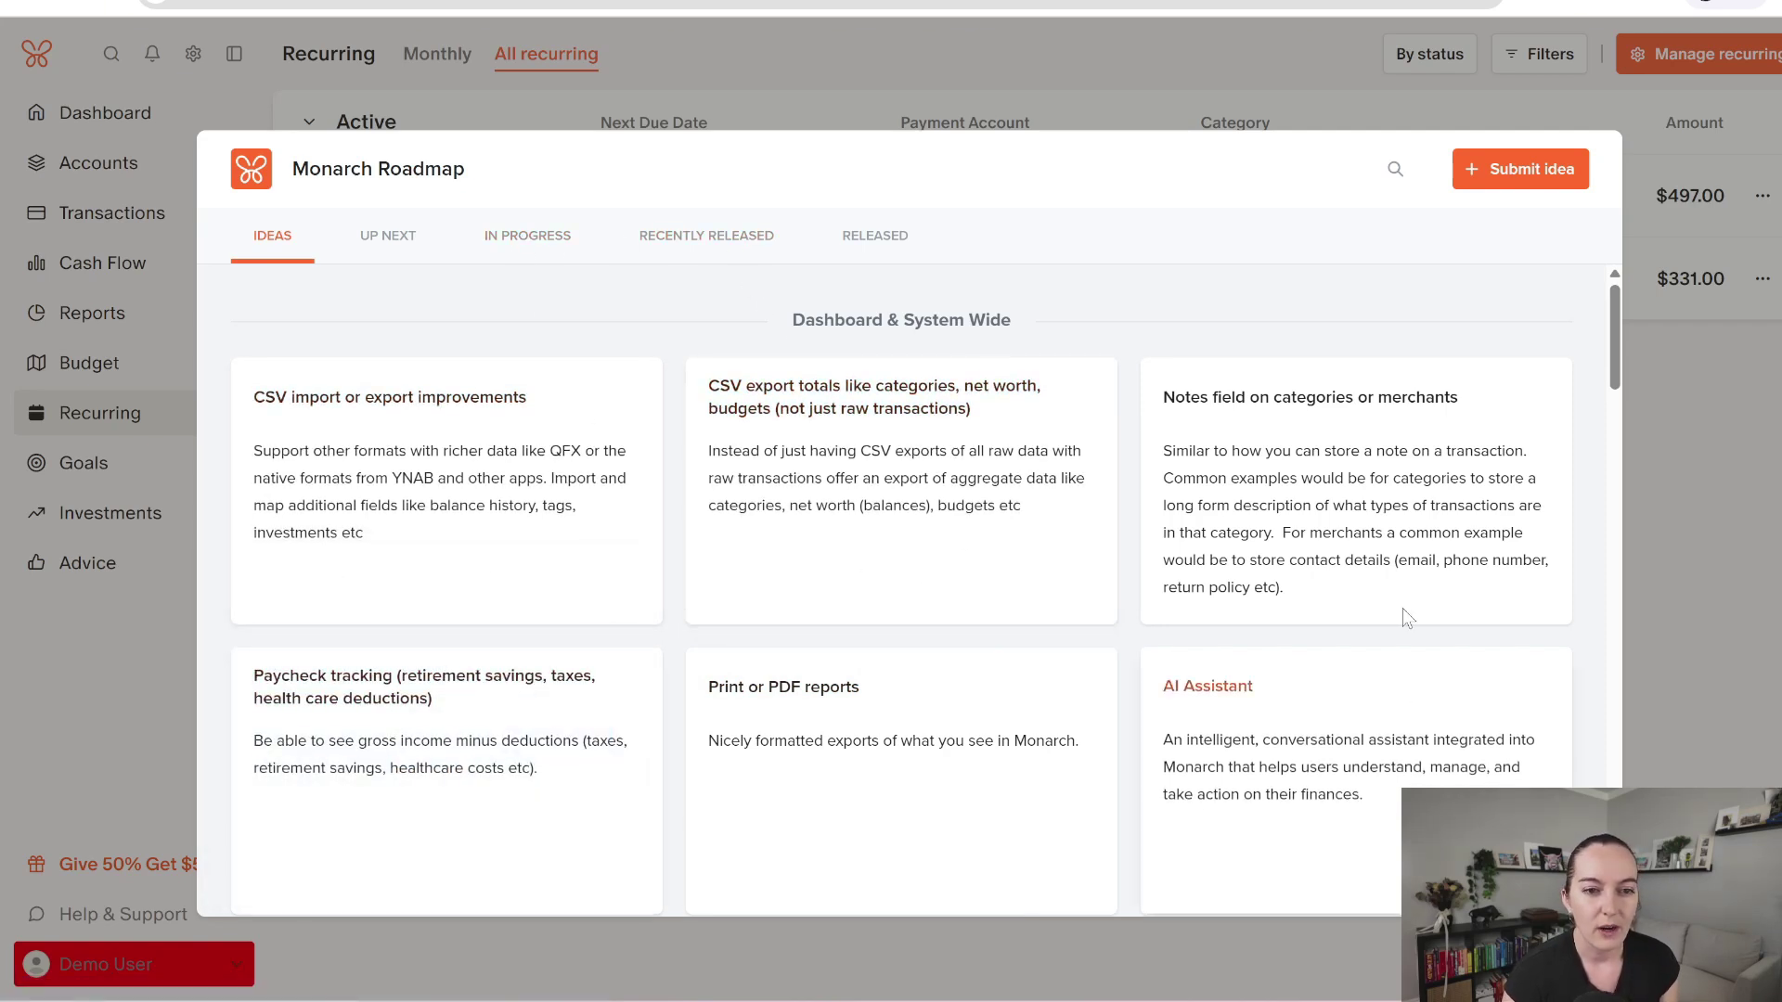
scroll(836, 780, down, 2)
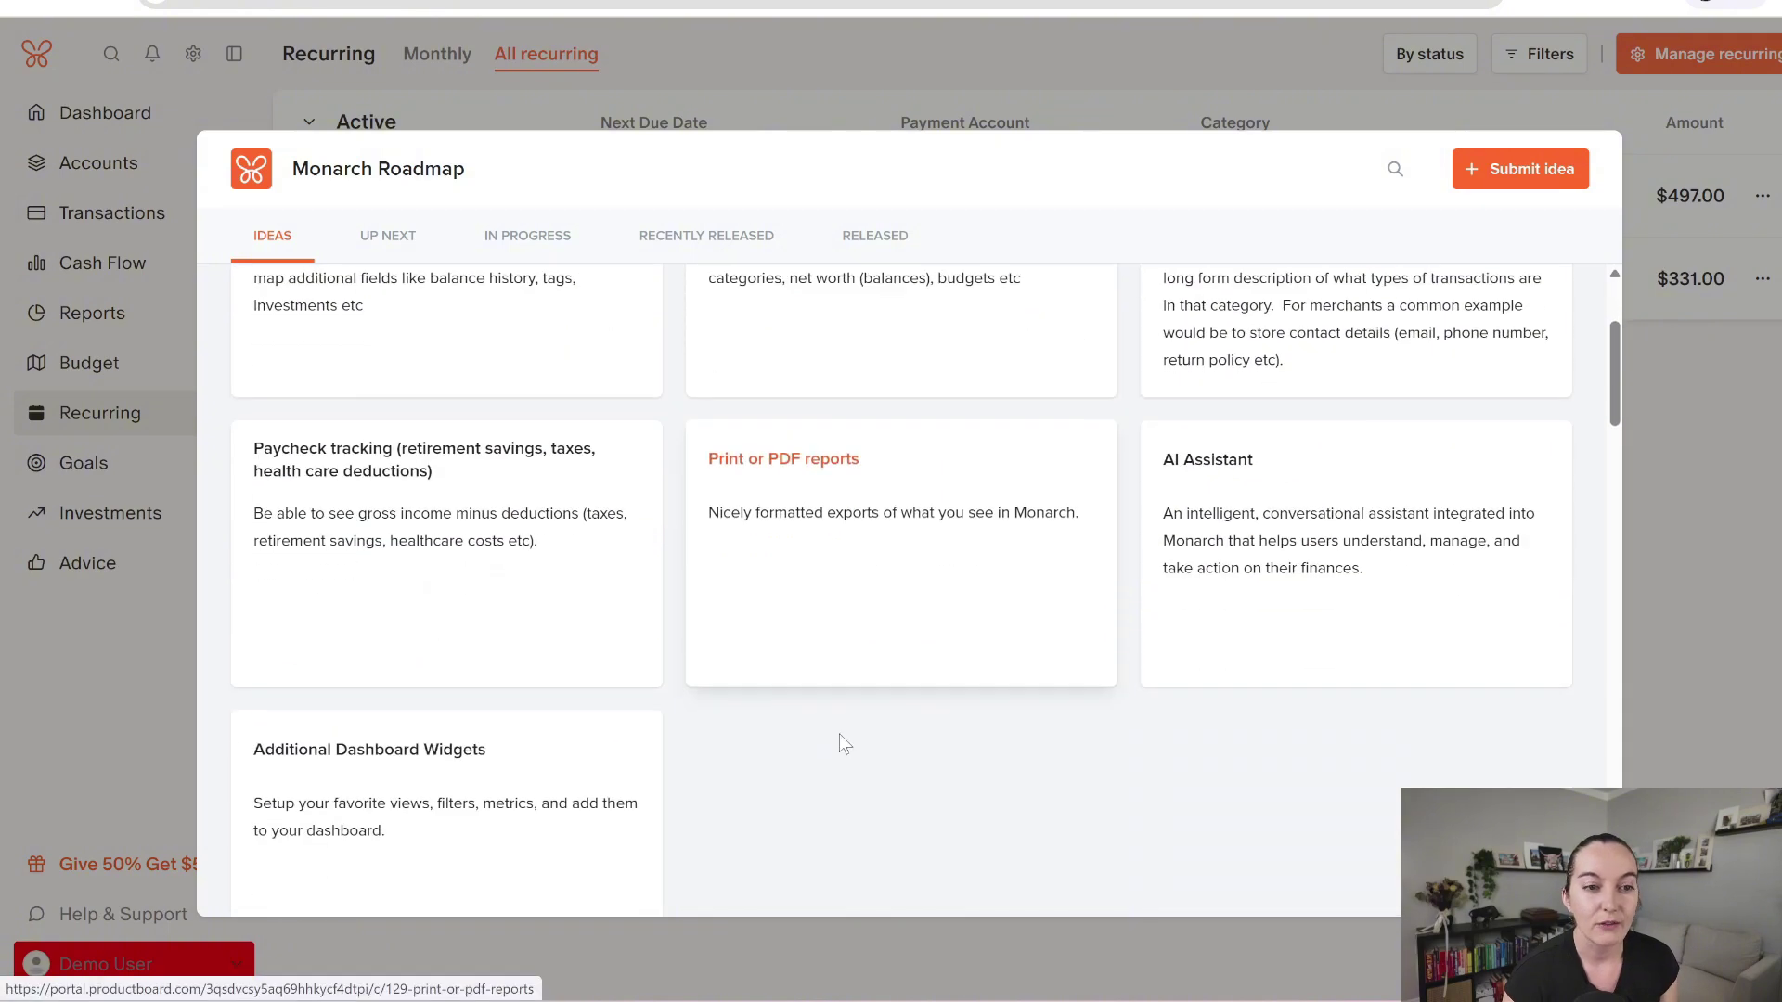
scroll(845, 591, up, 2)
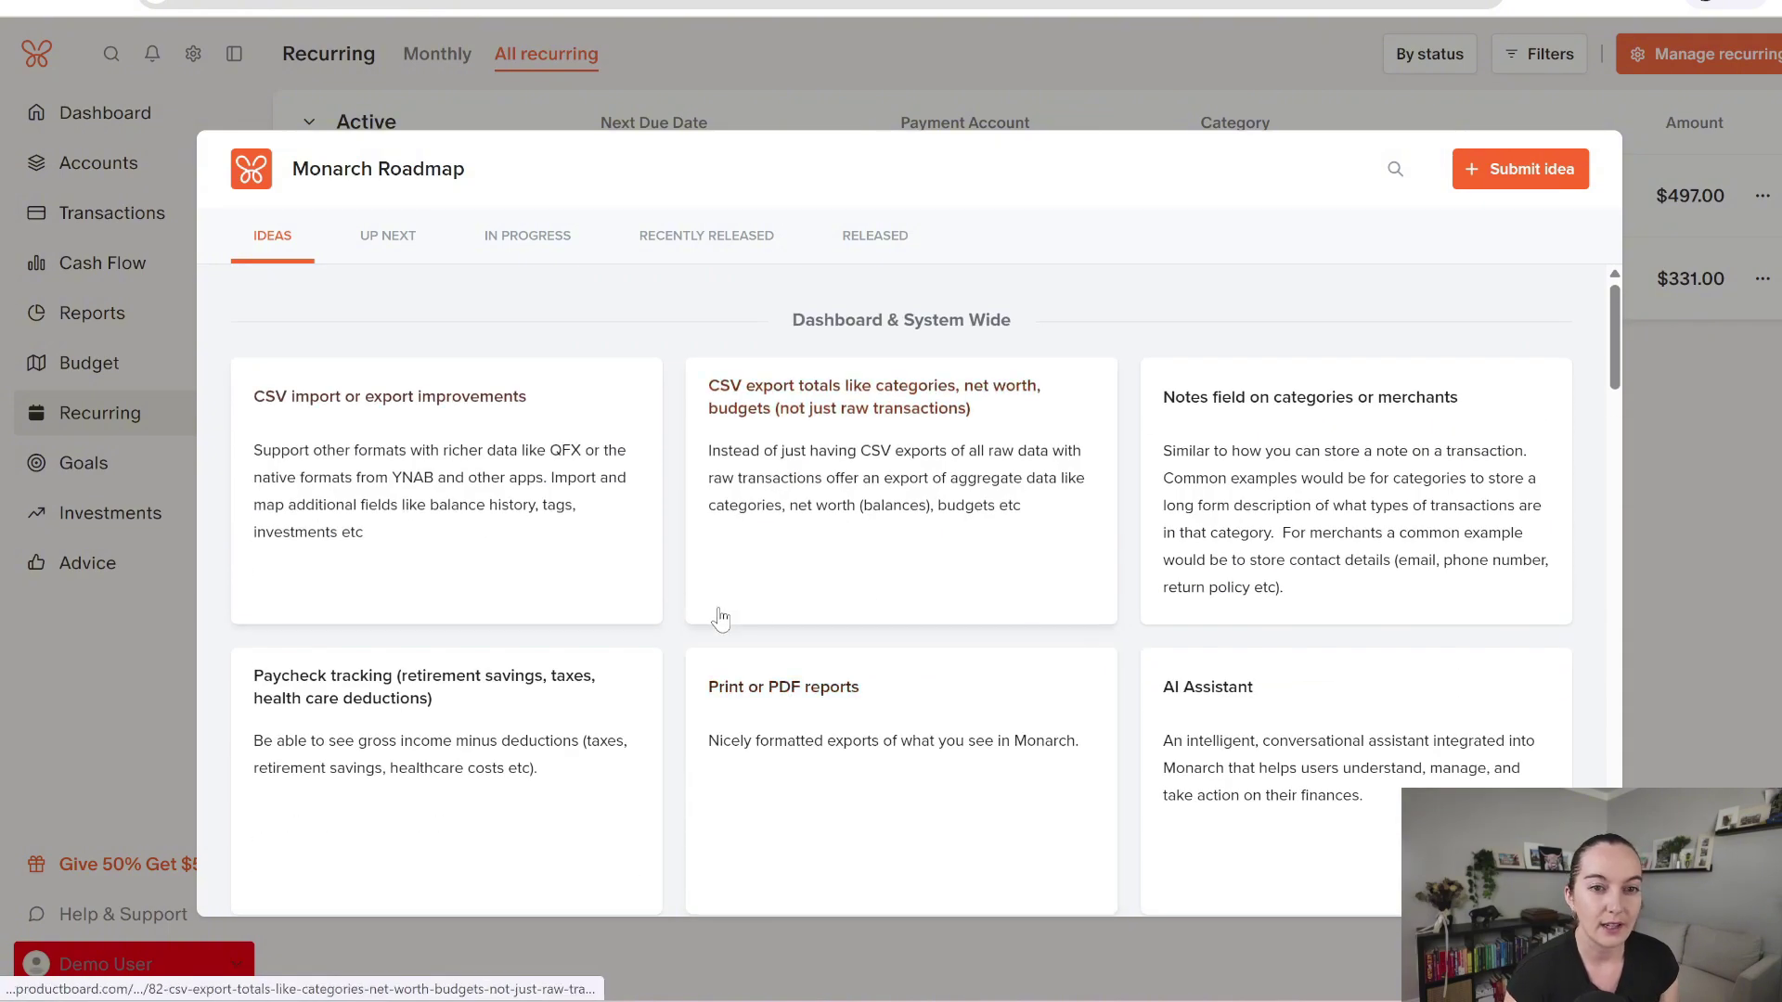